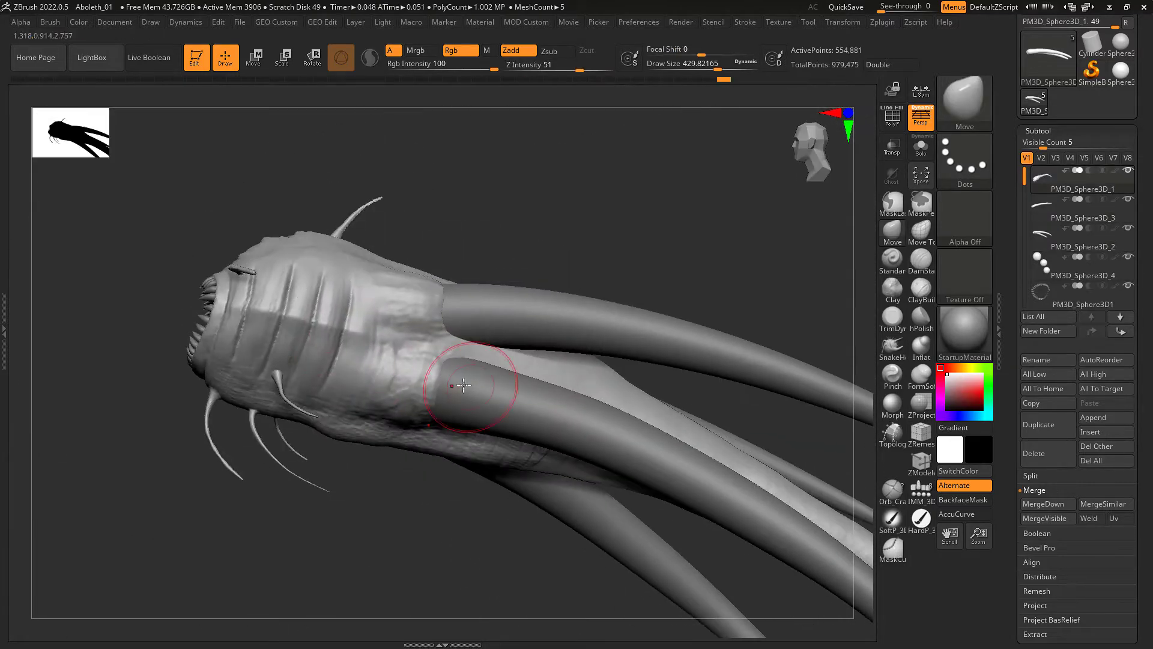
# - Switch to the finned tentacle subtool, isolate it with Solo, and orbit to a side view
pyautogui.keyDown('alt'); pyautogui.click(464, 385); pyautogui.keyUp('alt')
pyautogui.press('s')
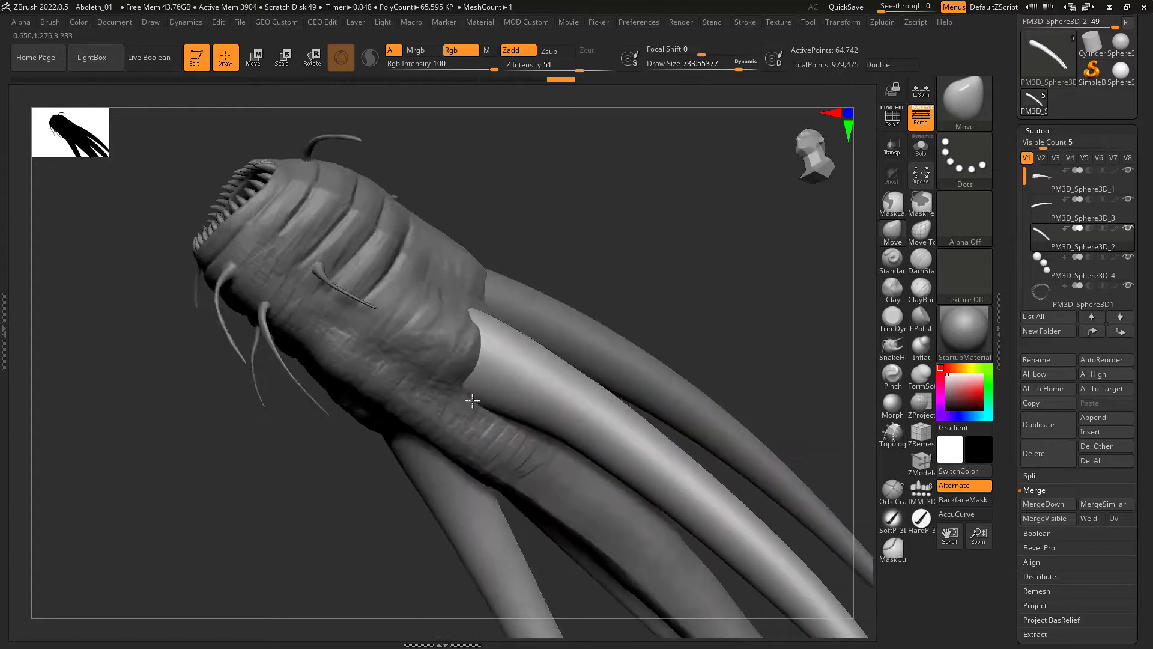
pyautogui.press('s')
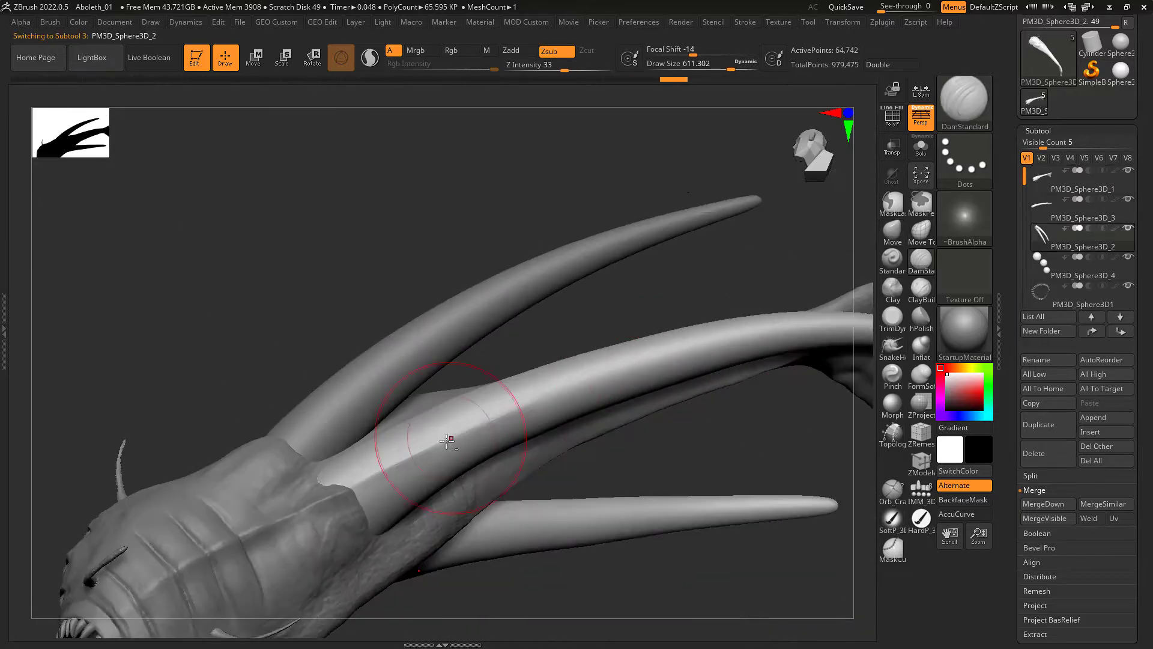
pyautogui.hotkey('shift', 'ctrl', 's')
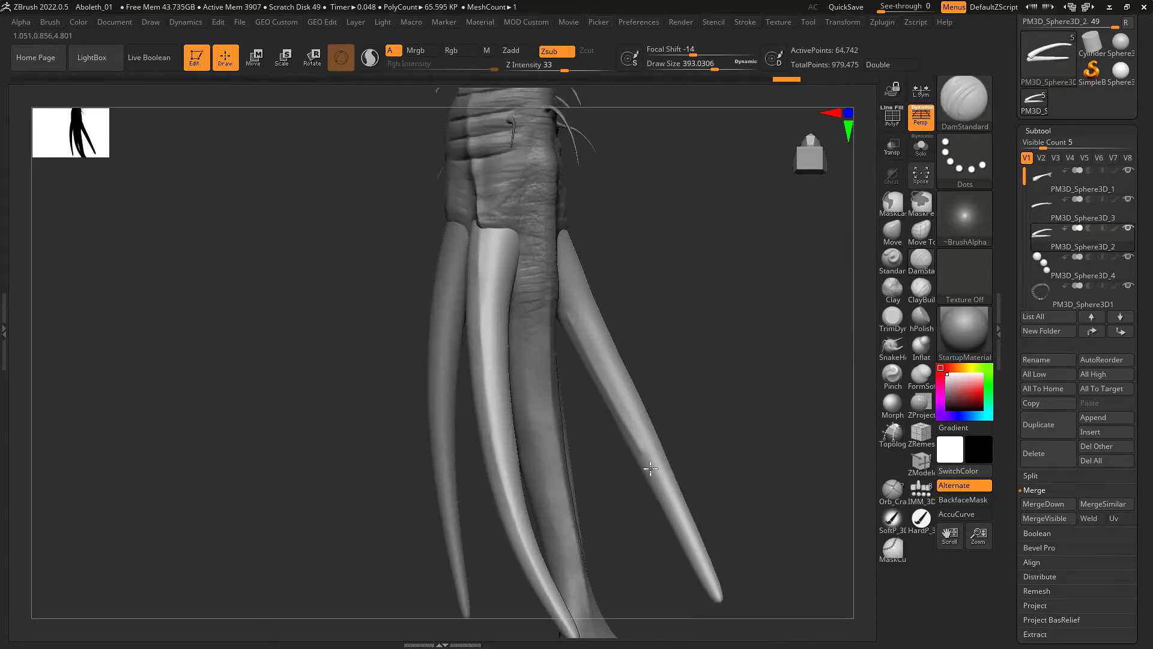
pyautogui.moveTo(624, 393); pyautogui.dragTo(641, 425, button='right')
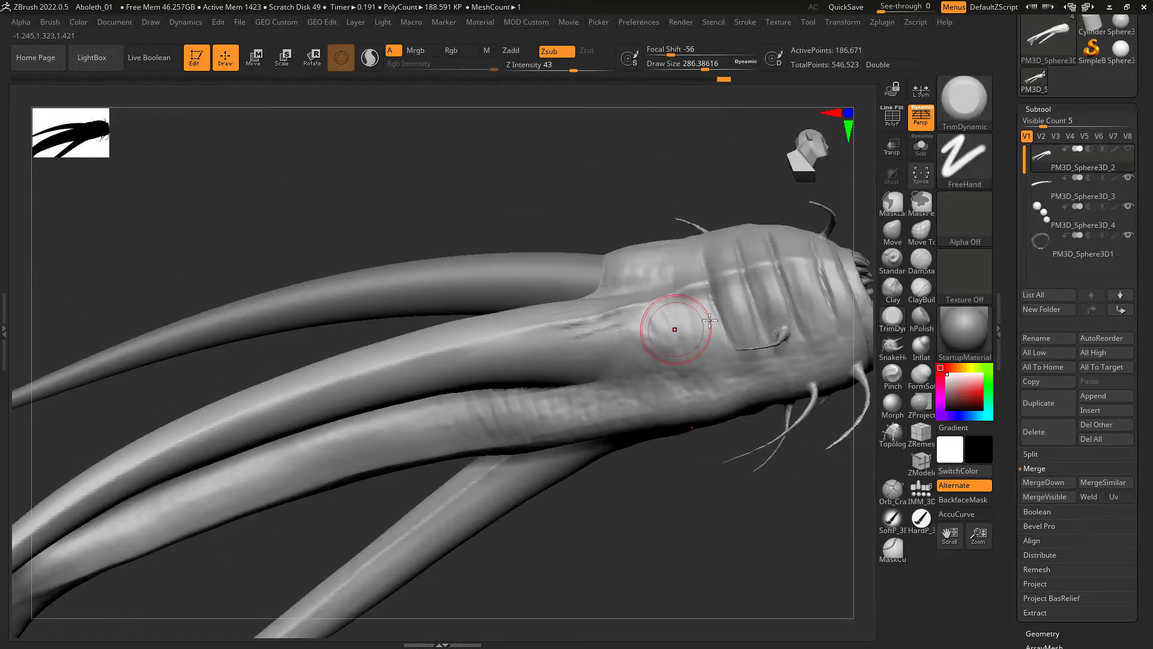
pyautogui.moveTo(710, 320)
pyautogui.mouseDown(button='right')
pyautogui.moveTo(643, 435)
pyautogui.moveTo(527, 314)
pyautogui.mouseUp(button='right')
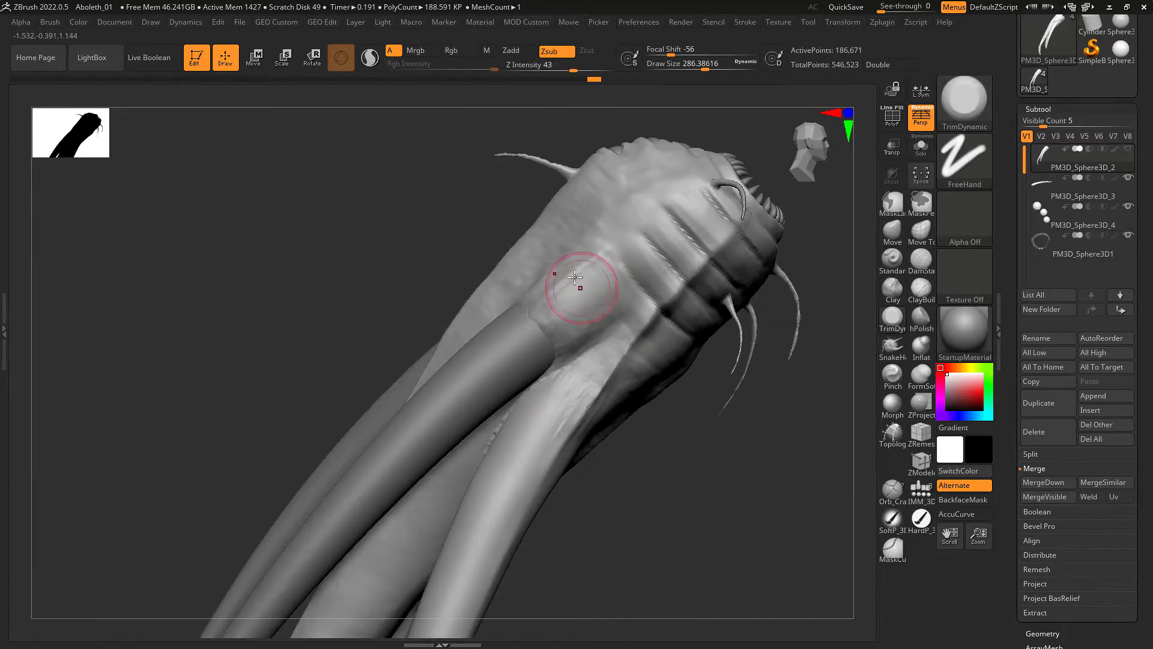
pyautogui.moveTo(575, 277); pyautogui.dragTo(649, 413, button='right')
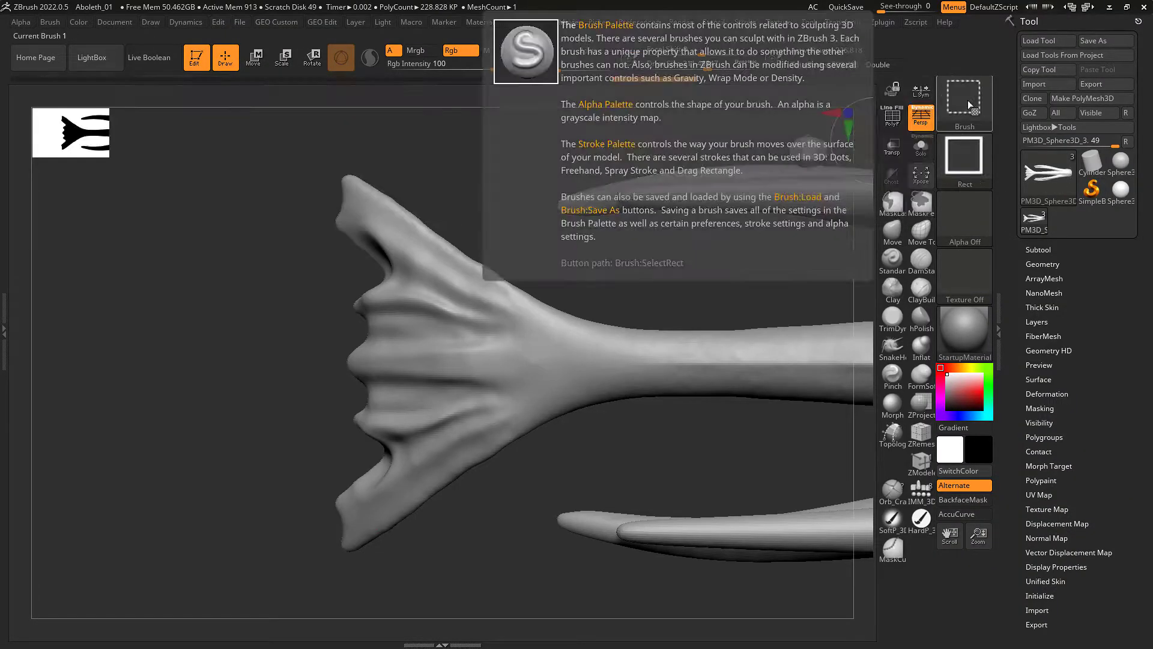
# - Slice the webbed fin into separate strips with KnifeCurve cuts, then frame the fin close up
pyautogui.keyDown('ctrl'); pyautogui.keyDown('shift'); pyautogui.moveTo(324, 549); pyautogui.dragTo(427, 477); pyautogui.keyUp('shift'); pyautogui.keyUp('ctrl')
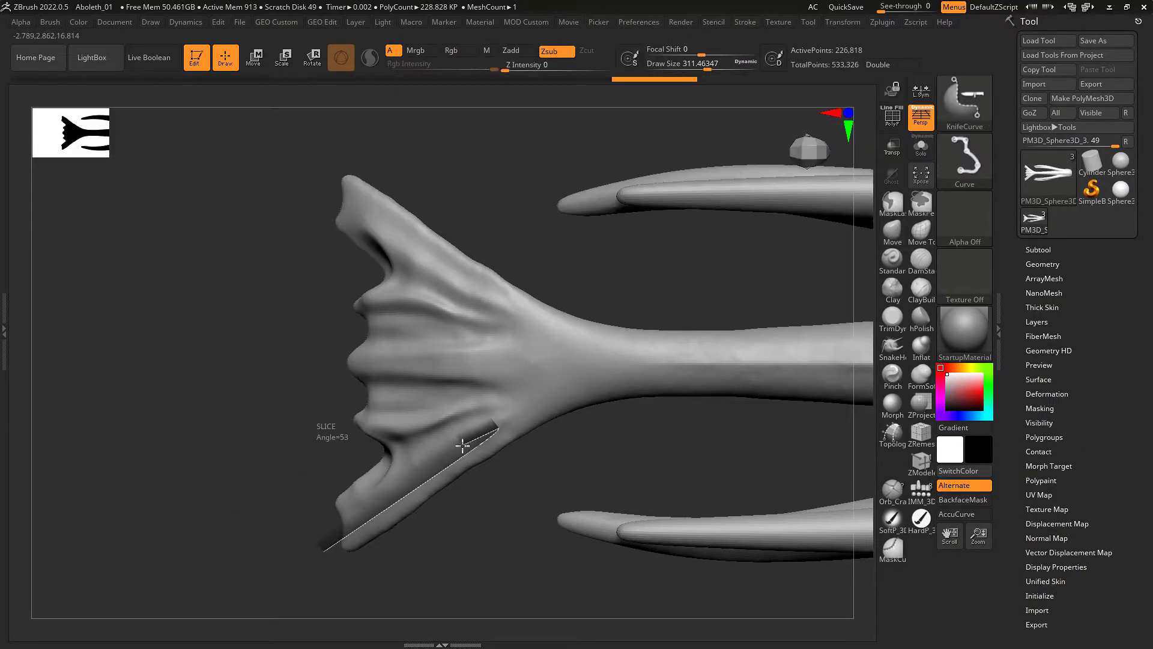
pyautogui.keyDown('ctrl'); pyautogui.keyDown('shift'); pyautogui.moveTo(313, 512); pyautogui.dragTo(373, 490); pyautogui.keyUp('shift'); pyautogui.keyUp('ctrl')
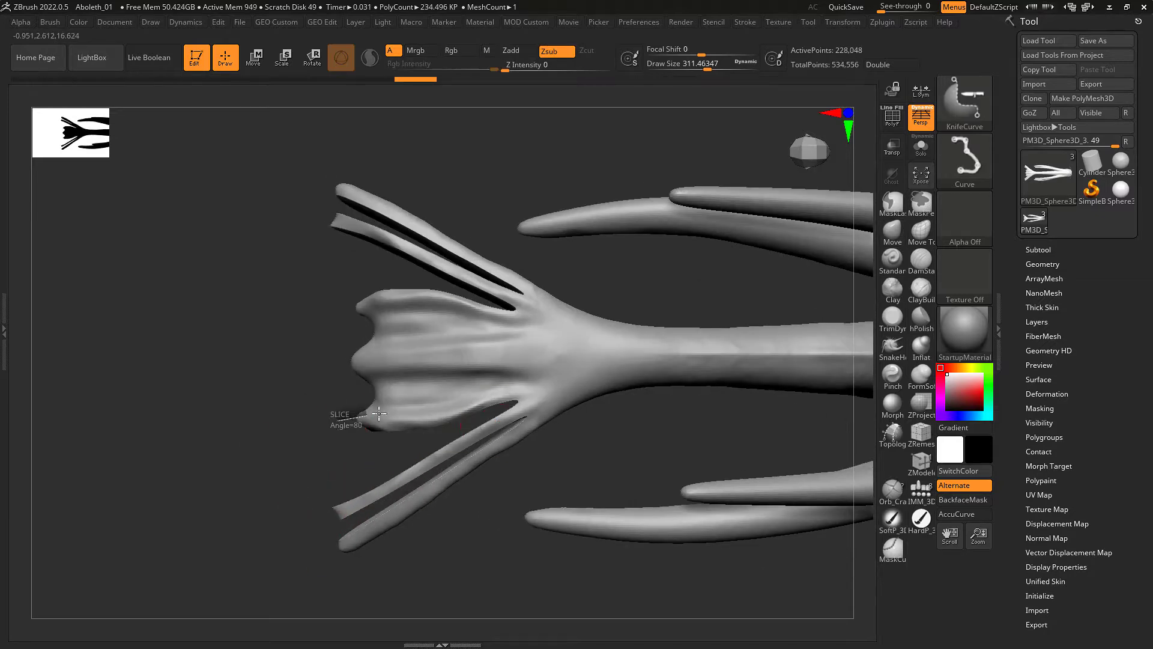
pyautogui.keyDown('ctrl'); pyautogui.keyDown('shift'); pyautogui.moveTo(494, 374); pyautogui.dragTo(495, 375); pyautogui.keyUp('shift'); pyautogui.keyUp('ctrl')
pyautogui.press('f')
pyautogui.moveTo(633, 250); pyautogui.dragTo(521, 366)
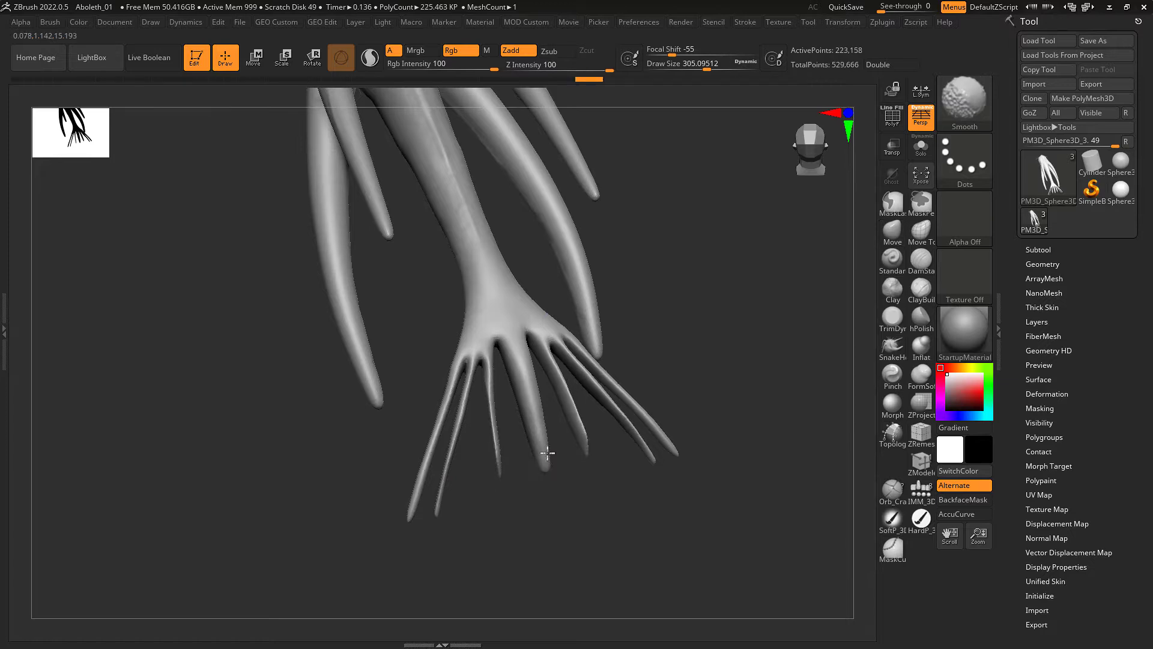
pyautogui.moveTo(548, 452); pyautogui.dragTo(643, 317)
# - Reshape and puff up the finger strands with the Move and Inflate brushes
pyautogui.click(893, 230)
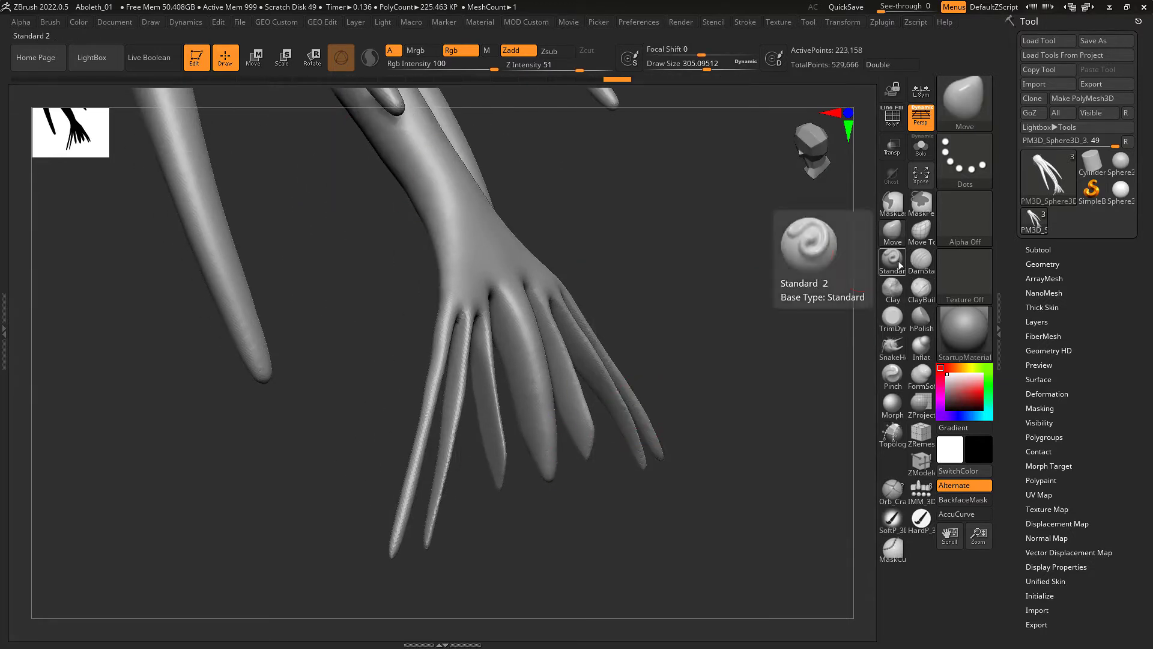
pyautogui.click(921, 345)
pyautogui.moveTo(690, 361); pyautogui.dragTo(565, 344)
pyautogui.moveTo(535, 462)
pyautogui.keyDown('shift'); pyautogui.mouseDown()
pyautogui.moveTo(536, 439)
pyautogui.moveTo(588, 427)
pyautogui.mouseUp(); pyautogui.keyUp('shift')
pyautogui.moveTo(639, 264); pyautogui.dragTo(864, 390)
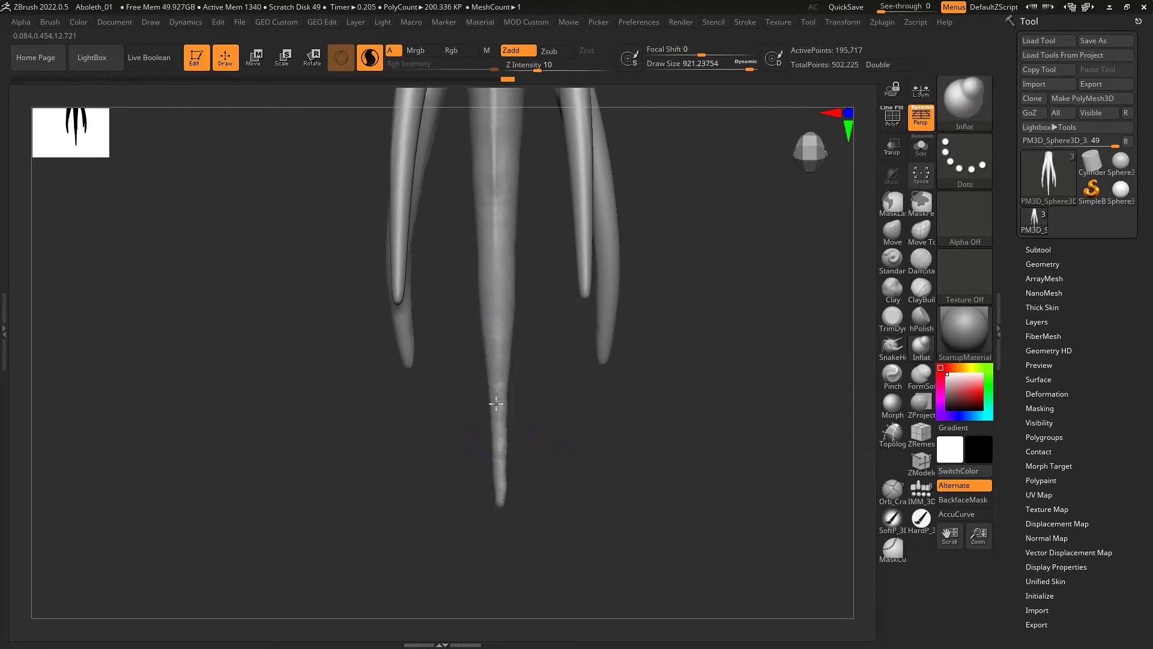
pyautogui.moveTo(466, 368)
pyautogui.mouseDown()
pyautogui.moveTo(541, 383)
pyautogui.moveTo(613, 481)
pyautogui.moveTo(505, 399)
pyautogui.mouseUp()
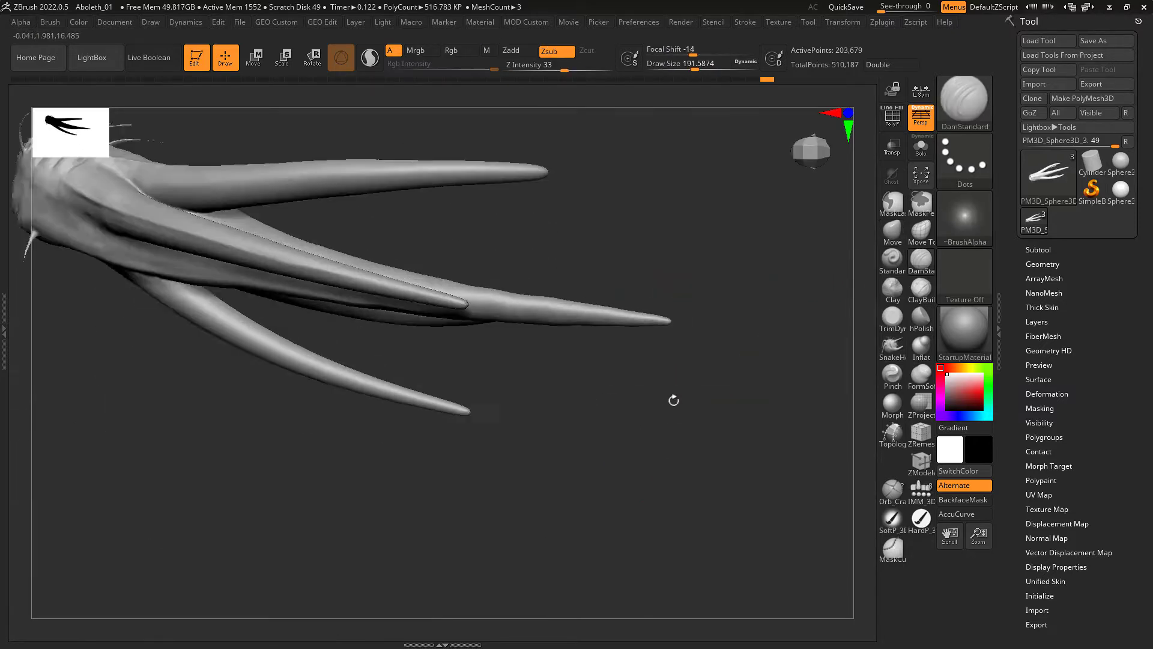
# - Resize the brush, switch to orthographic view and pull the tentacle tip out further
pyautogui.press('s')
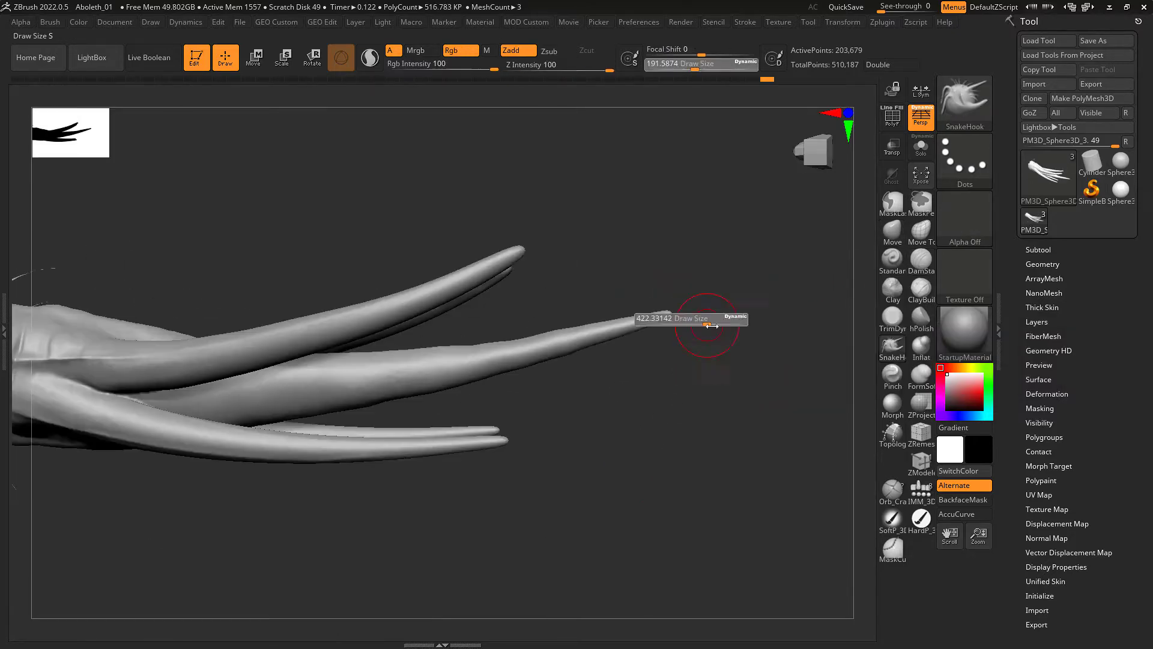
pyautogui.press('p')
pyautogui.moveTo(683, 309)
pyautogui.mouseDown()
pyautogui.moveTo(724, 297)
pyautogui.moveTo(708, 252)
pyautogui.moveTo(654, 296)
pyautogui.moveTo(658, 335)
pyautogui.moveTo(597, 278)
pyautogui.moveTo(547, 354)
pyautogui.mouseUp()
pyautogui.click(892, 345)
# - Draw a thin CurveTube strand along the tentacle with Lock Start enabled in Stroke > Curve
pyautogui.press('b')
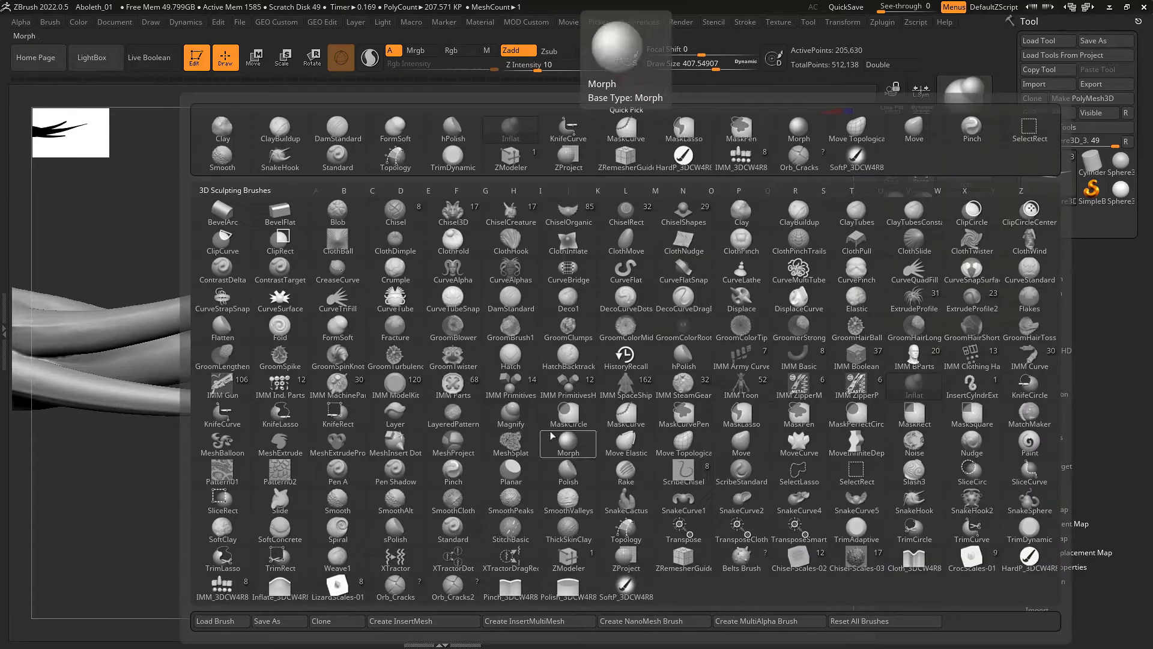
pyautogui.press('c')
pyautogui.press('t')
pyautogui.moveTo(674, 288)
pyautogui.mouseDown()
pyautogui.moveTo(685, 523)
pyautogui.moveTo(407, 261)
pyautogui.moveTo(731, 417)
pyautogui.moveTo(719, 250)
pyautogui.mouseUp()
pyautogui.moveTo(92, 350)
pyautogui.mouseDown()
pyautogui.moveTo(412, 279)
pyautogui.moveTo(759, 226)
pyautogui.mouseUp()
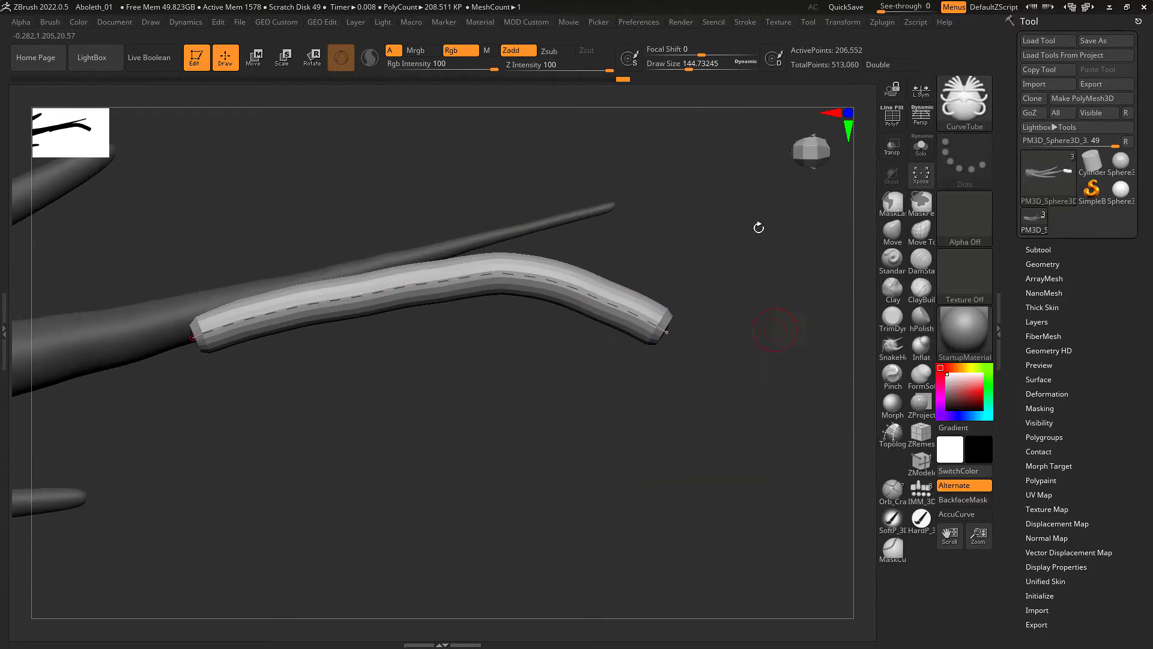
pyautogui.click(745, 21)
pyautogui.click(783, 508)
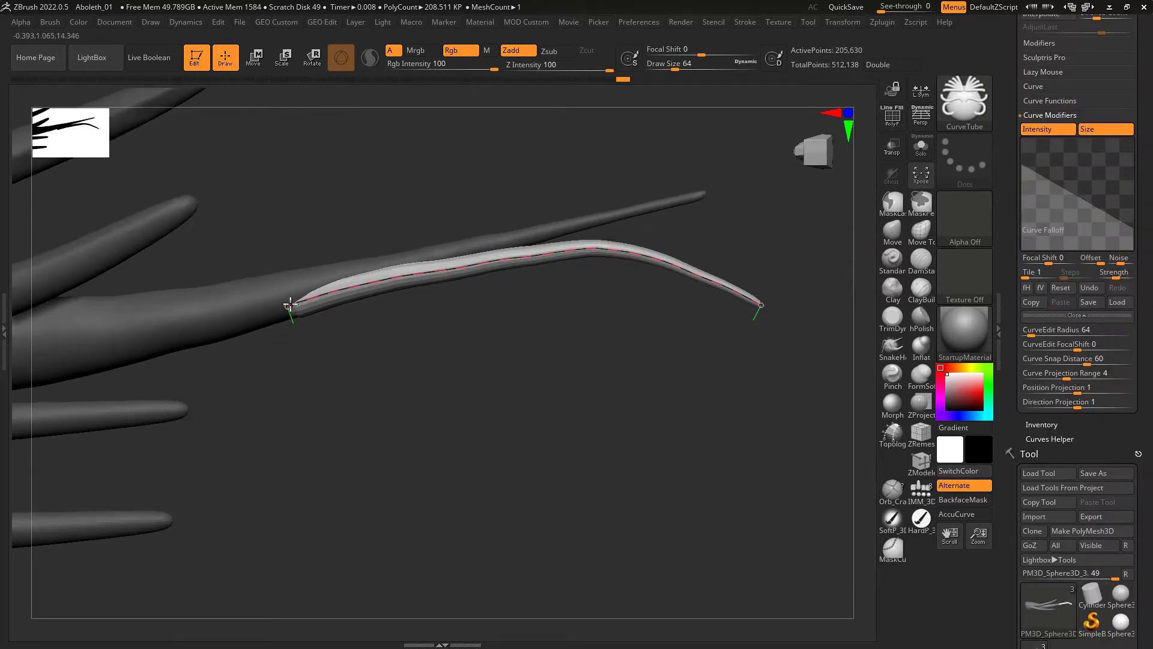
pyautogui.moveTo(767, 281)
pyautogui.mouseDown()
pyautogui.moveTo(446, 481)
pyautogui.moveTo(661, 358)
pyautogui.moveTo(384, 345)
pyautogui.mouseUp()
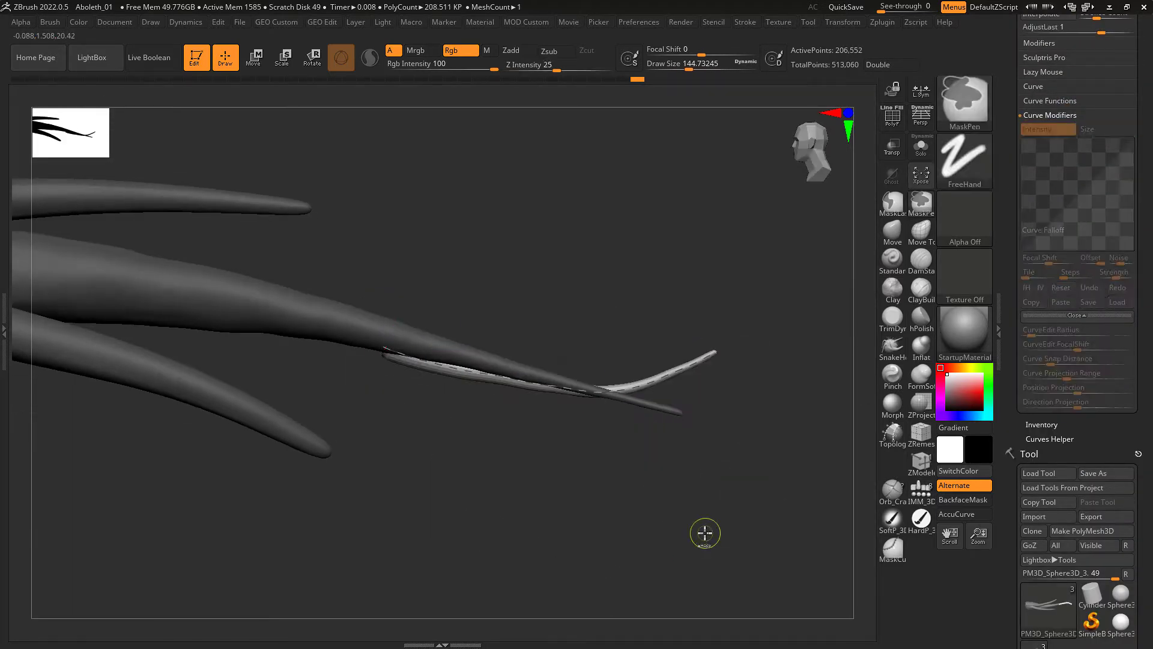
pyautogui.click(1045, 317)
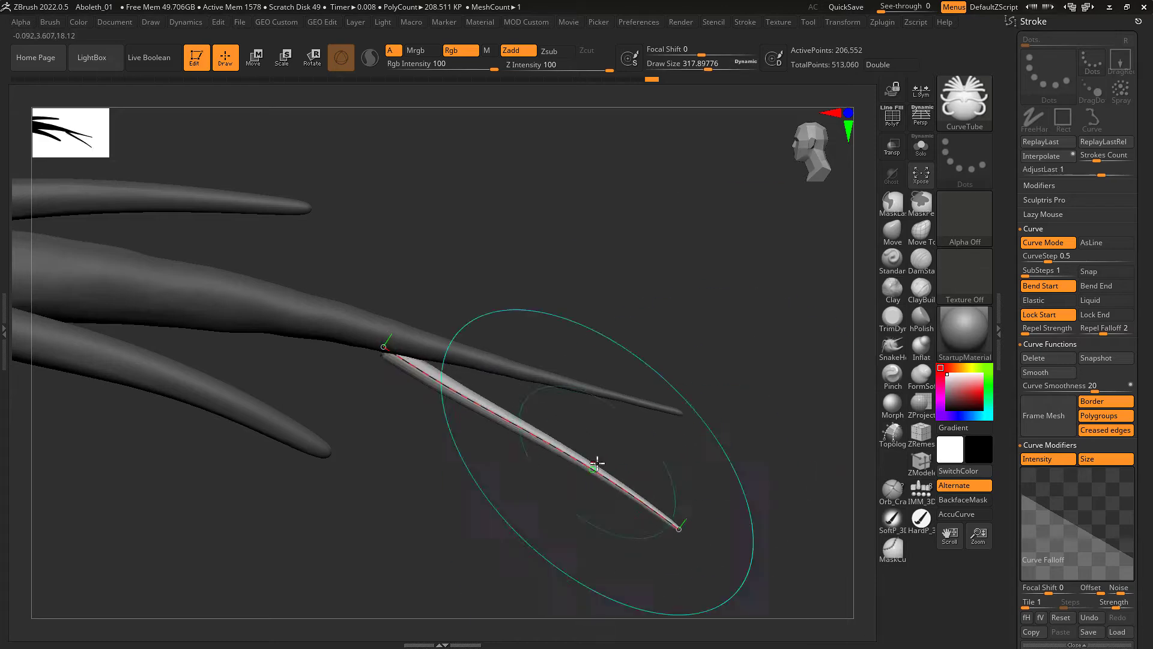
# - Commit the curve tube and check the tendrils from a side view
pyautogui.moveTo(721, 364); pyautogui.dragTo(680, 503)
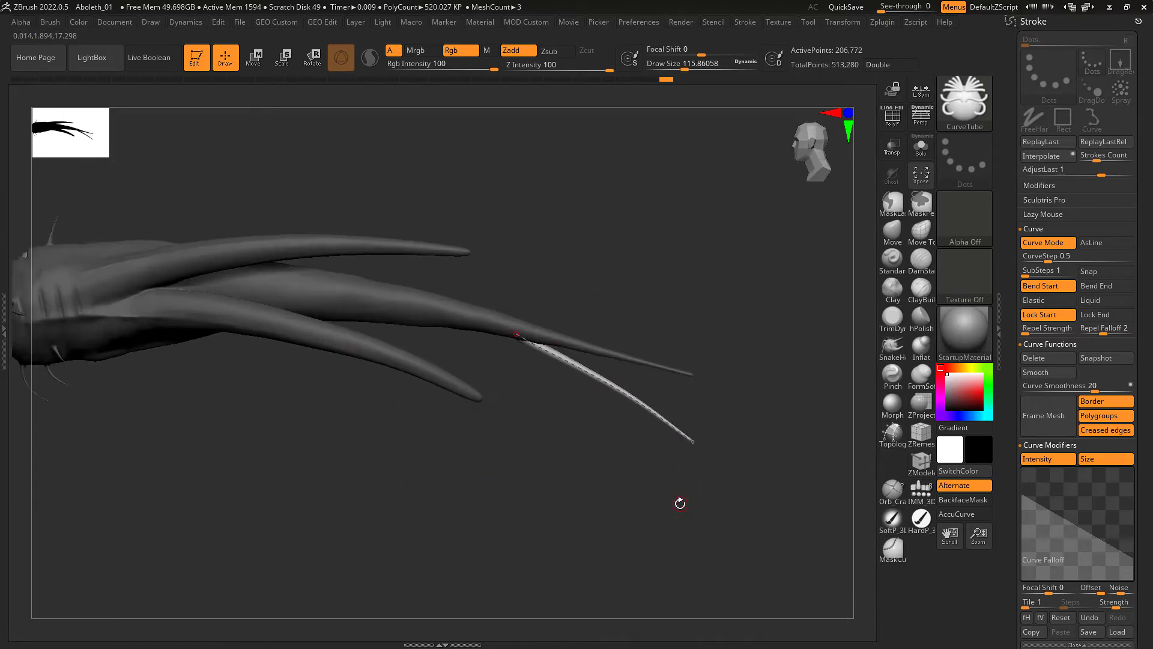
pyautogui.moveTo(576, 380)
pyautogui.mouseDown()
pyautogui.moveTo(739, 388)
pyautogui.moveTo(517, 373)
pyautogui.moveTo(524, 330)
pyautogui.moveTo(503, 458)
pyautogui.moveTo(525, 381)
pyautogui.moveTo(612, 303)
pyautogui.moveTo(781, 442)
pyautogui.mouseUp()
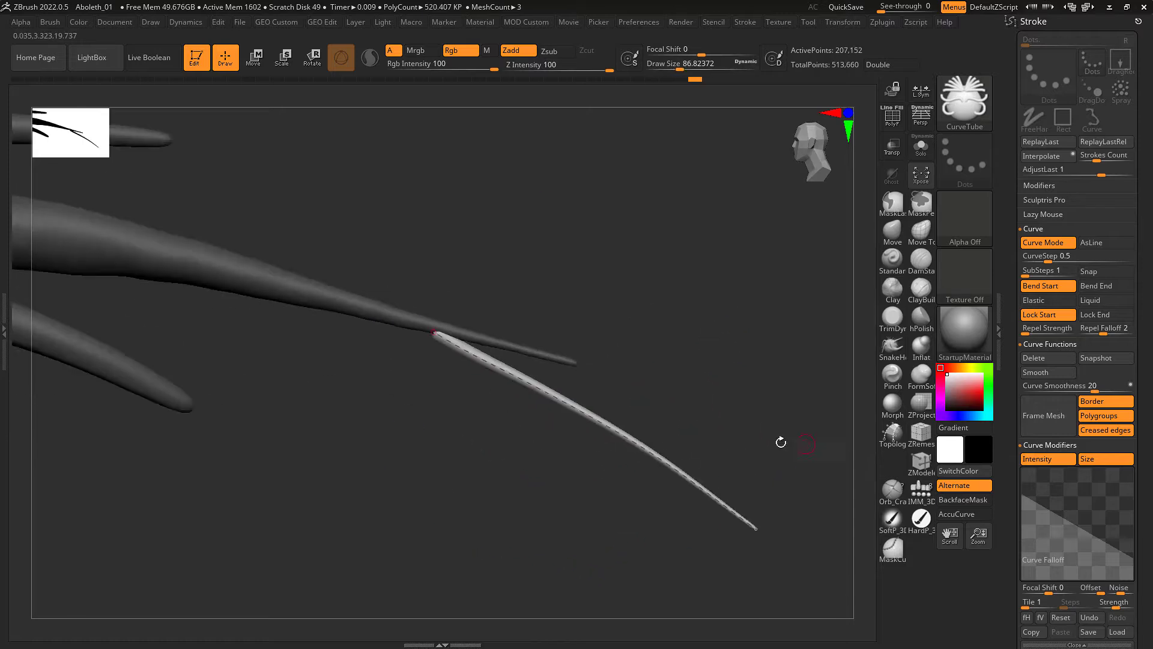
pyautogui.moveTo(472, 476)
pyautogui.mouseDown()
pyautogui.moveTo(303, 370)
pyautogui.moveTo(384, 236)
pyautogui.mouseUp()
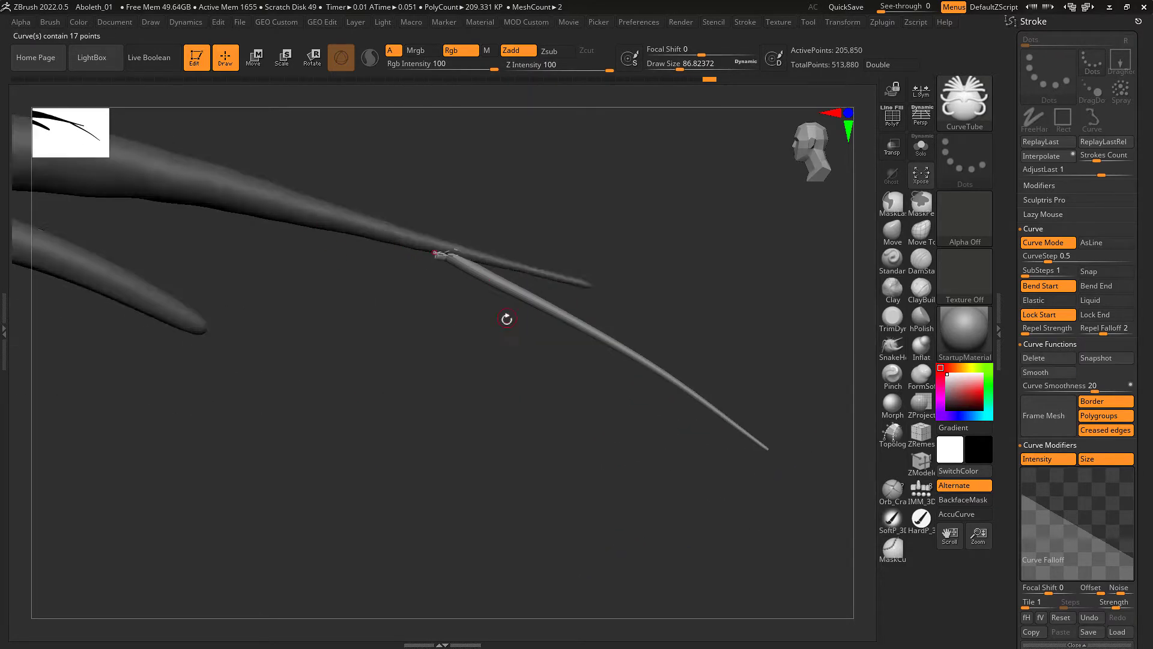
pyautogui.moveTo(626, 561)
pyautogui.mouseDown()
pyautogui.moveTo(411, 405)
pyautogui.moveTo(419, 420)
pyautogui.moveTo(489, 356)
pyautogui.mouseUp()
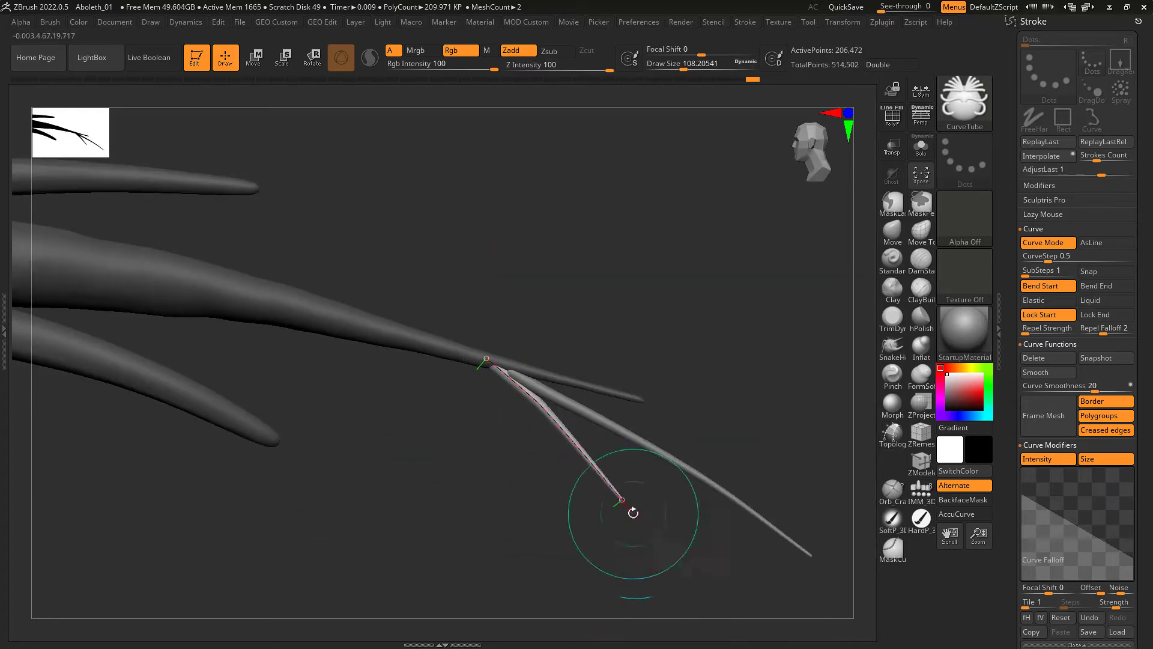
pyautogui.moveTo(1015, 385); pyautogui.dragTo(1015, 377)
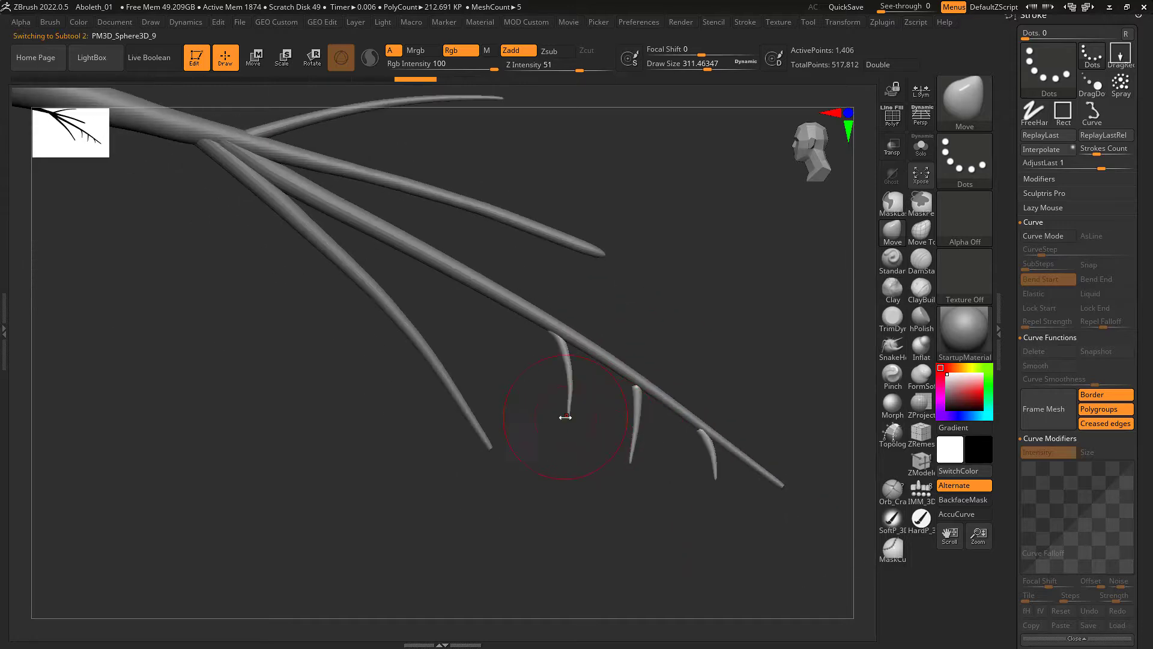
# - Bend the small spike's end downward on the wing membrane
pyautogui.moveTo(635, 426); pyautogui.dragTo(638, 474)
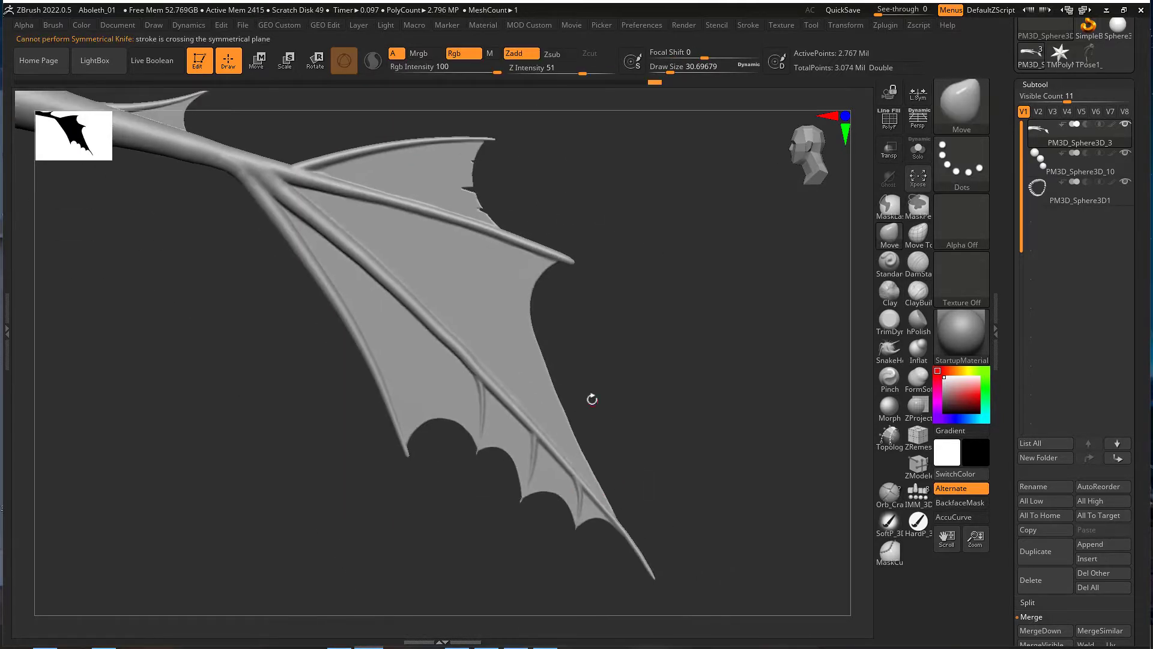
# - Pick a Lazy Mouse sculpting brush and stroke a raised ridge across the wing membrane
pyautogui.press('b')
pyautogui.press('s')
pyautogui.press('l')
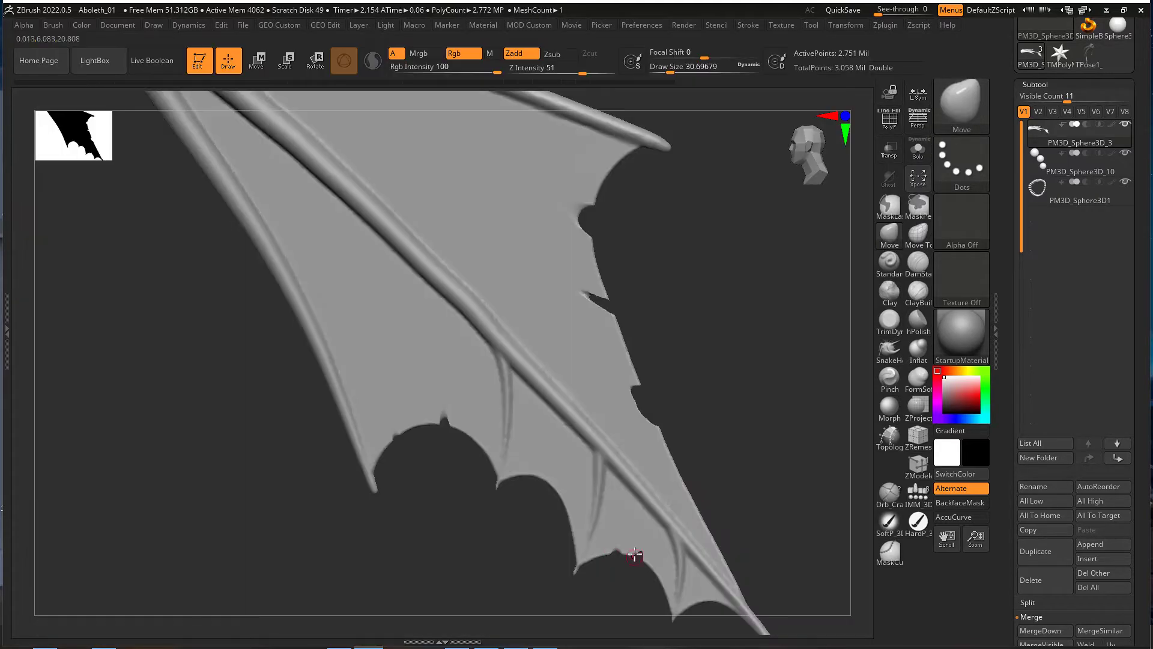
pyautogui.moveTo(475, 416); pyautogui.dragTo(514, 226, button='right')
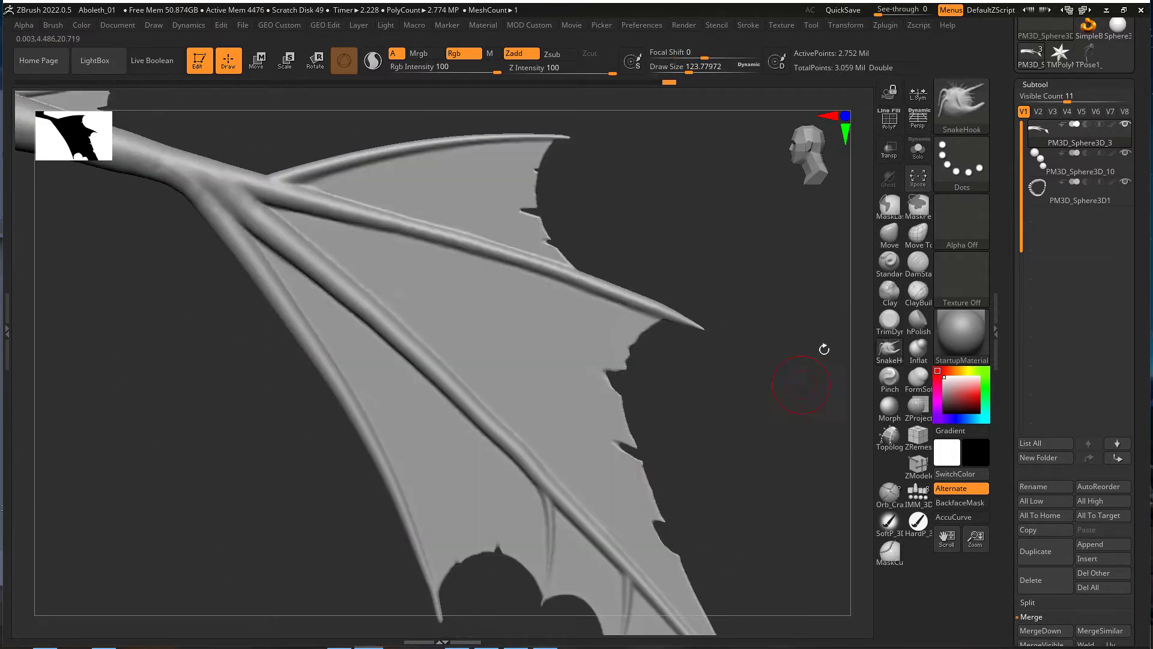
pyautogui.moveTo(500, 295); pyautogui.dragTo(665, 438)
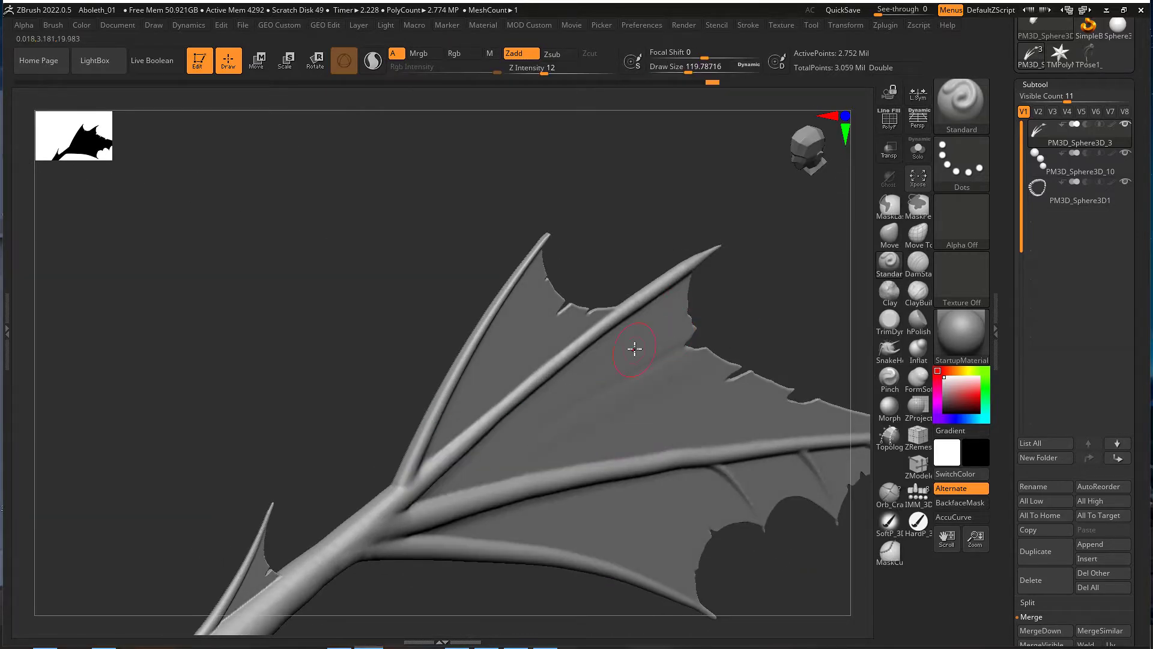
pyautogui.moveTo(635, 348); pyautogui.dragTo(712, 374, button='right')
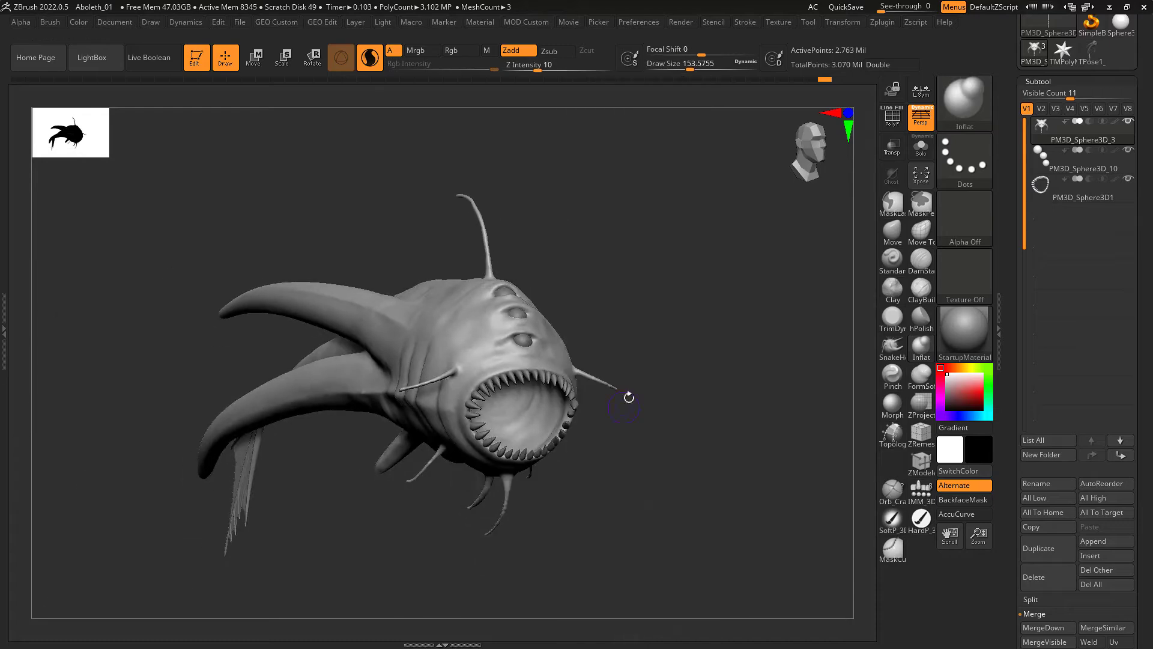
# - Enlarge the CurveTube brush and draw a curved spike tube along the tentacle
pyautogui.moveTo(625, 396); pyautogui.dragTo(566, 407)
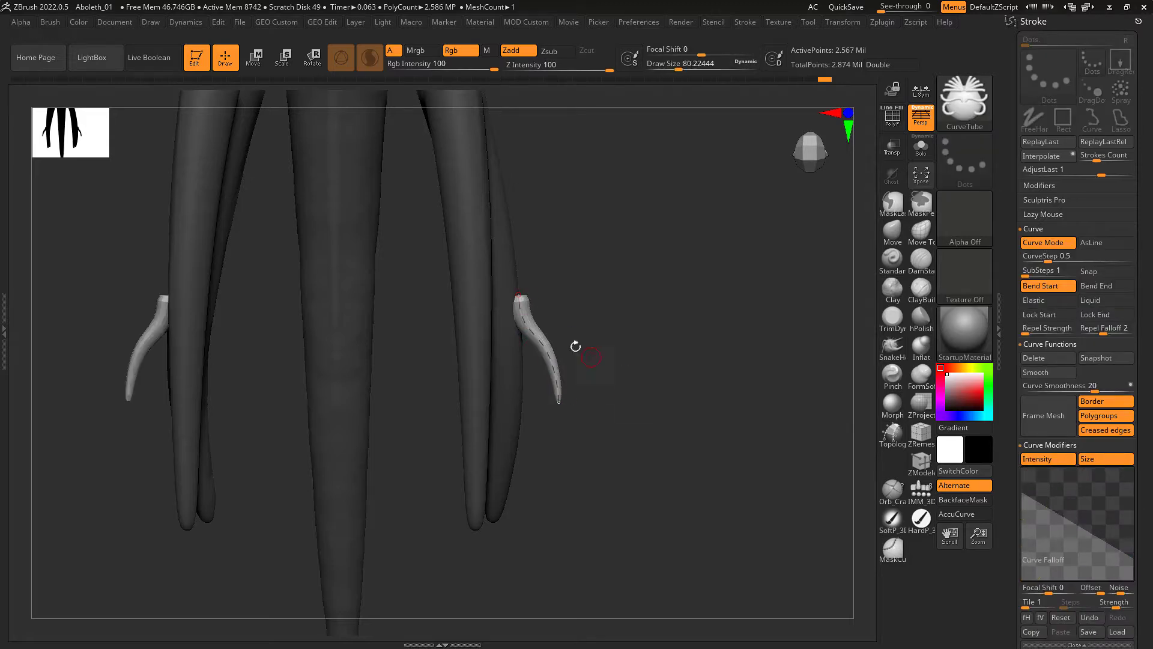
pyautogui.moveTo(575, 347); pyautogui.dragTo(867, 351)
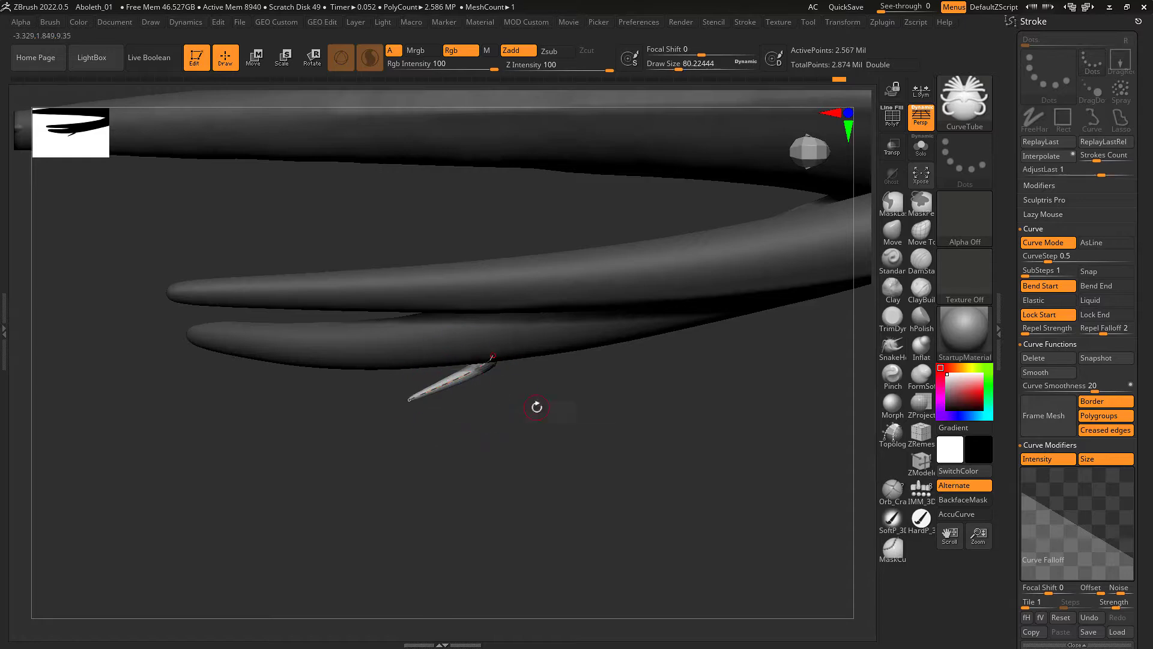
pyautogui.moveTo(536, 406); pyautogui.dragTo(502, 441)
pyautogui.moveTo(450, 375)
pyautogui.mouseDown()
pyautogui.moveTo(409, 479)
pyautogui.moveTo(407, 319)
pyautogui.moveTo(515, 420)
pyautogui.moveTo(545, 394)
pyautogui.moveTo(586, 419)
pyautogui.mouseUp()
pyautogui.press('s')
pyautogui.moveTo(448, 412); pyautogui.dragTo(478, 397)
pyautogui.scroll(-2, 1016, 459)
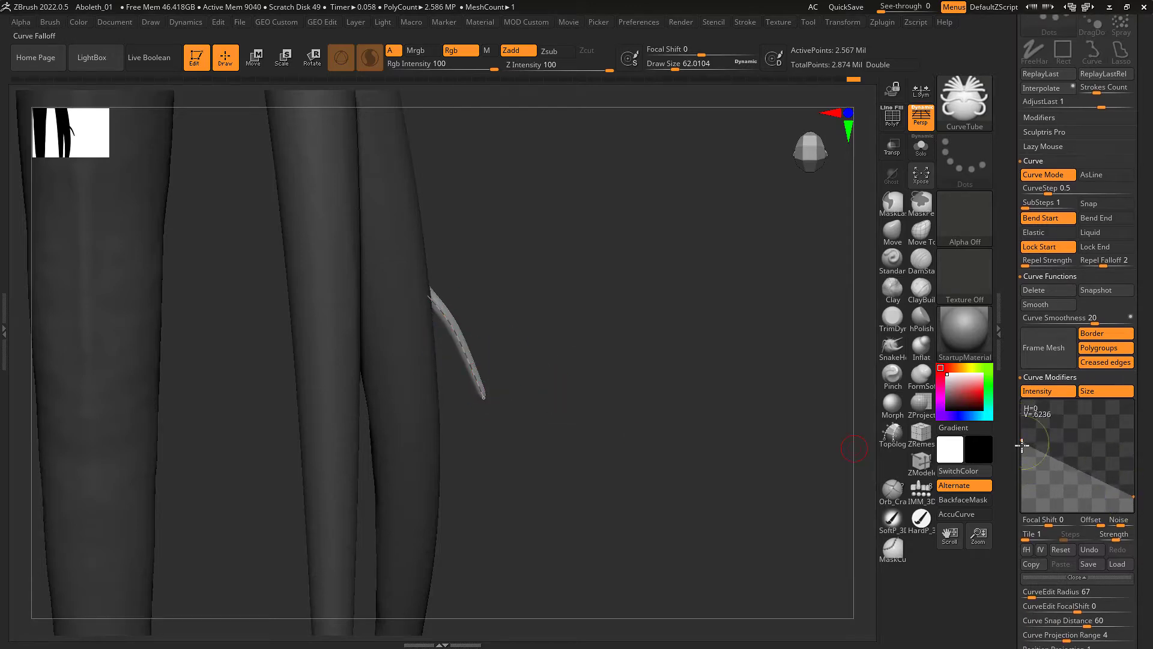
pyautogui.moveTo(595, 334)
pyautogui.mouseDown()
pyautogui.moveTo(643, 466)
pyautogui.moveTo(618, 417)
pyautogui.moveTo(651, 373)
pyautogui.mouseUp()
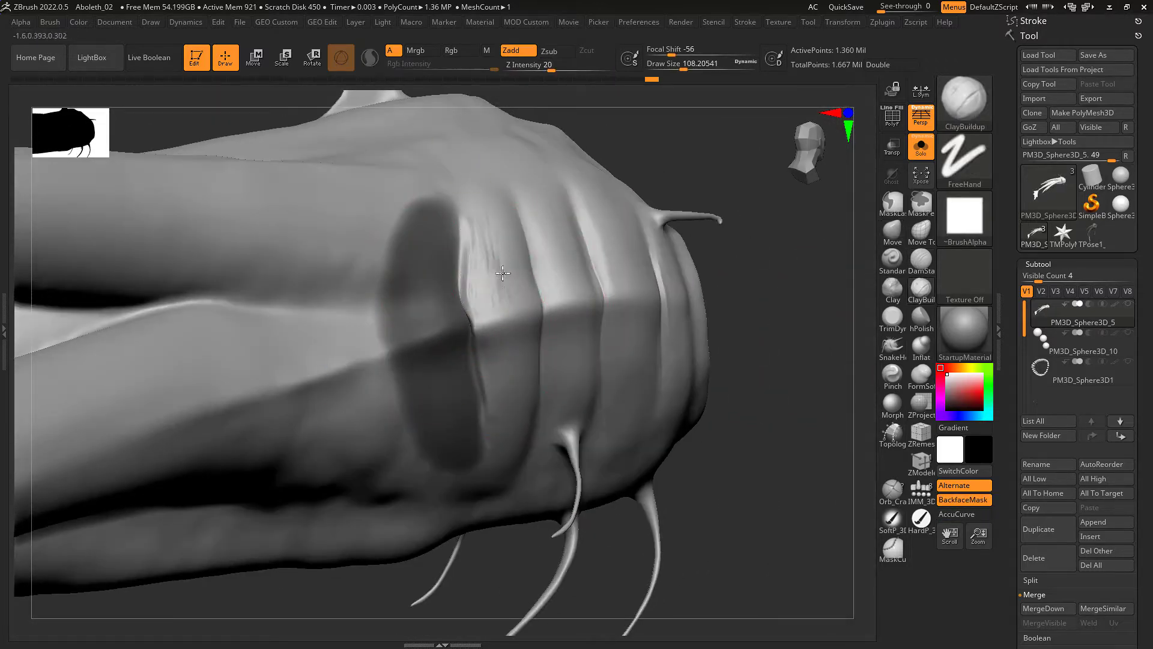
# - Turn on AccuCurve for the Move brush and orbit out to the whole creature
pyautogui.press('s')
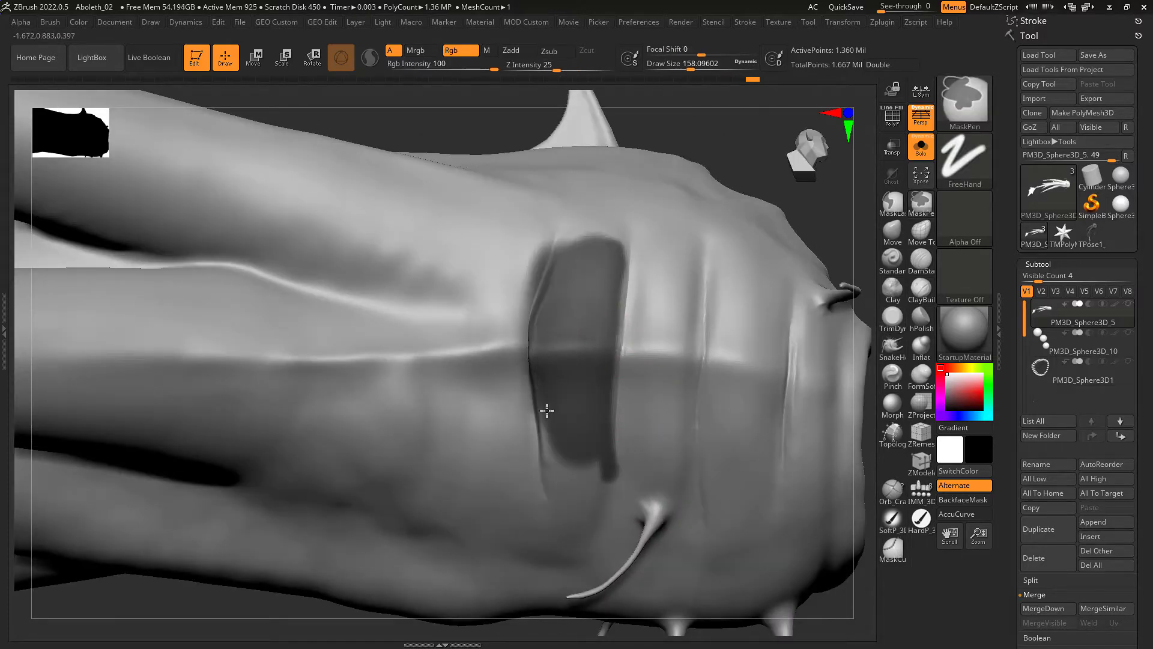
pyautogui.moveTo(591, 512); pyautogui.dragTo(645, 271, button='right')
pyautogui.moveTo(670, 408)
pyautogui.mouseDown(button='right')
pyautogui.moveTo(646, 463)
pyautogui.moveTo(597, 314)
pyautogui.moveTo(643, 391)
pyautogui.moveTo(670, 401)
pyautogui.moveTo(824, 361)
pyautogui.moveTo(656, 386)
pyautogui.moveTo(676, 507)
pyautogui.mouseUp(button='right')
pyautogui.rightClick(676, 508)
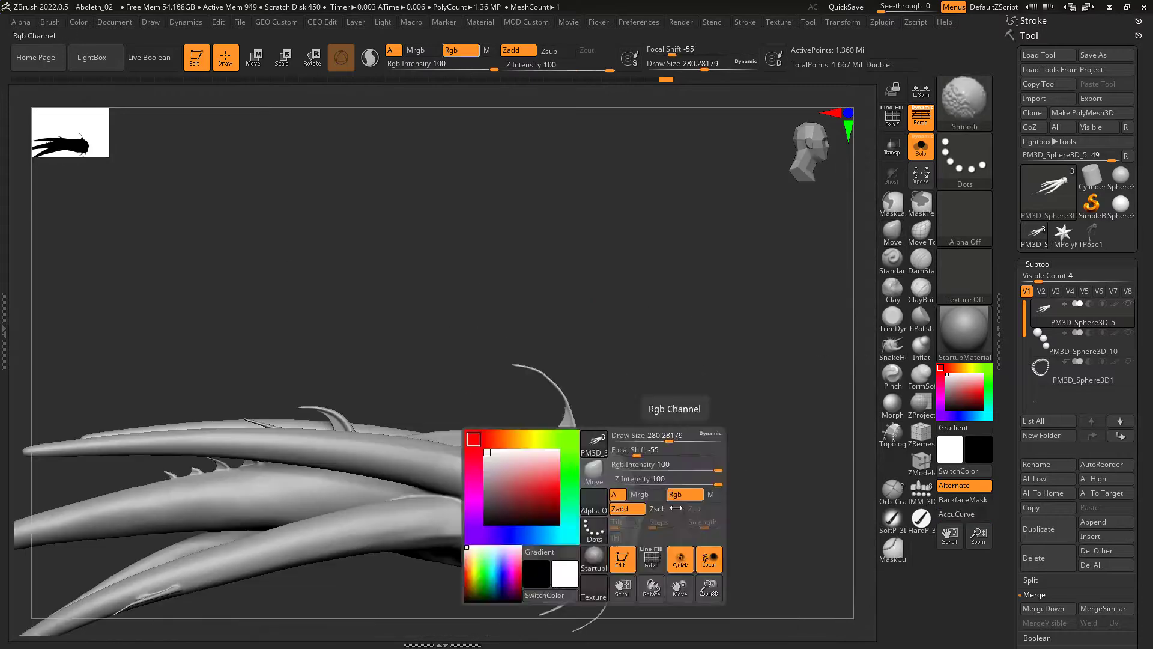
pyautogui.click(961, 516)
pyautogui.moveTo(592, 340)
pyautogui.mouseDown(button='right')
pyautogui.moveTo(700, 412)
pyautogui.moveTo(700, 442)
pyautogui.moveTo(692, 321)
pyautogui.mouseUp(button='right')
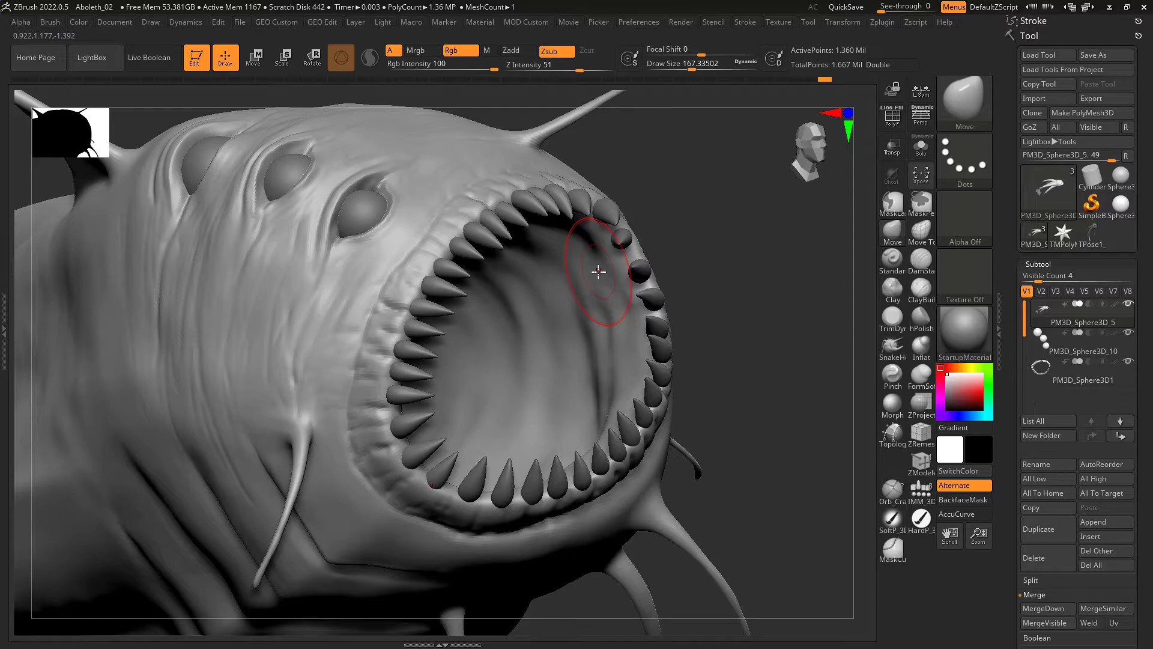
# - Select the PM3D_Sphere3D1 tooth ring and lasso-isolate part of its teeth
pyautogui.moveTo(599, 271)
pyautogui.mouseDown(button='right')
pyautogui.moveTo(481, 188)
pyautogui.moveTo(369, 227)
pyautogui.moveTo(548, 270)
pyautogui.moveTo(454, 223)
pyautogui.moveTo(684, 342)
pyautogui.mouseUp(button='right')
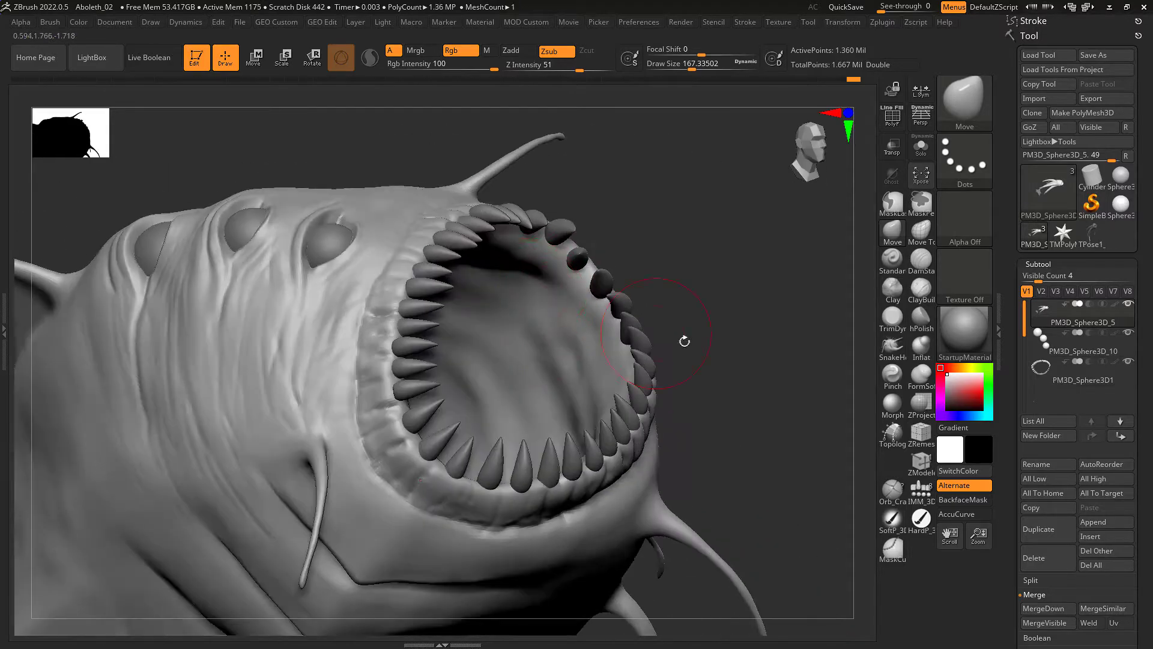
pyautogui.keyDown('alt'); pyautogui.click(568, 367); pyautogui.keyUp('alt')
pyautogui.moveTo(568, 366); pyautogui.dragTo(614, 390, button='right')
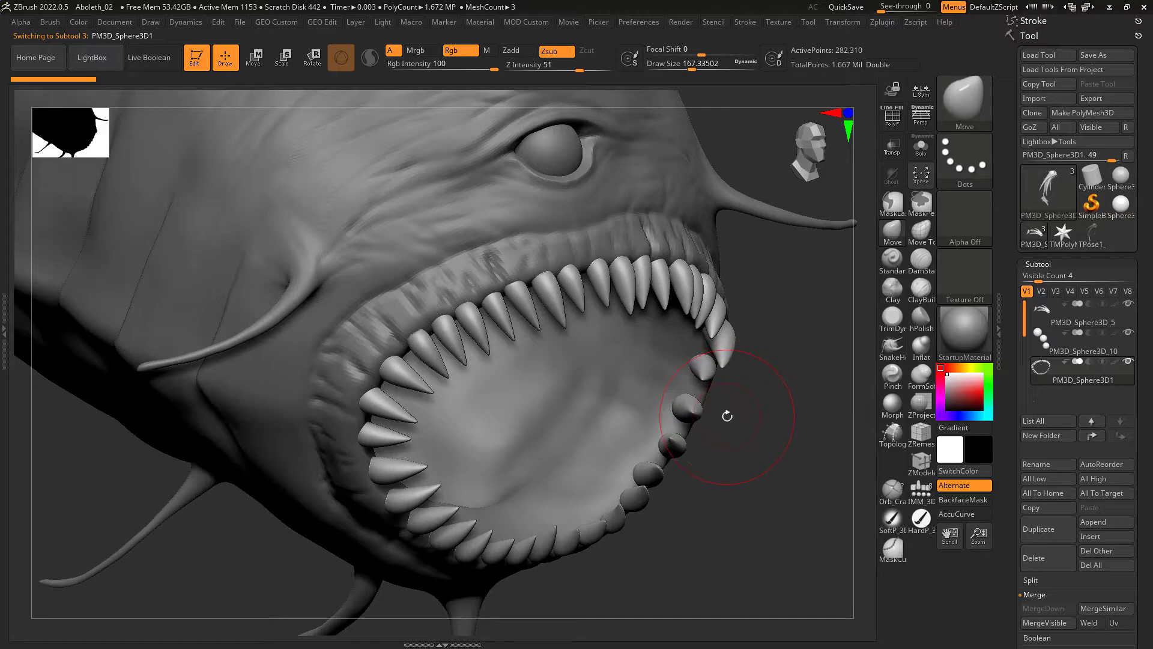
pyautogui.press('b')
pyautogui.moveTo(728, 412); pyautogui.dragTo(873, 374, button='right')
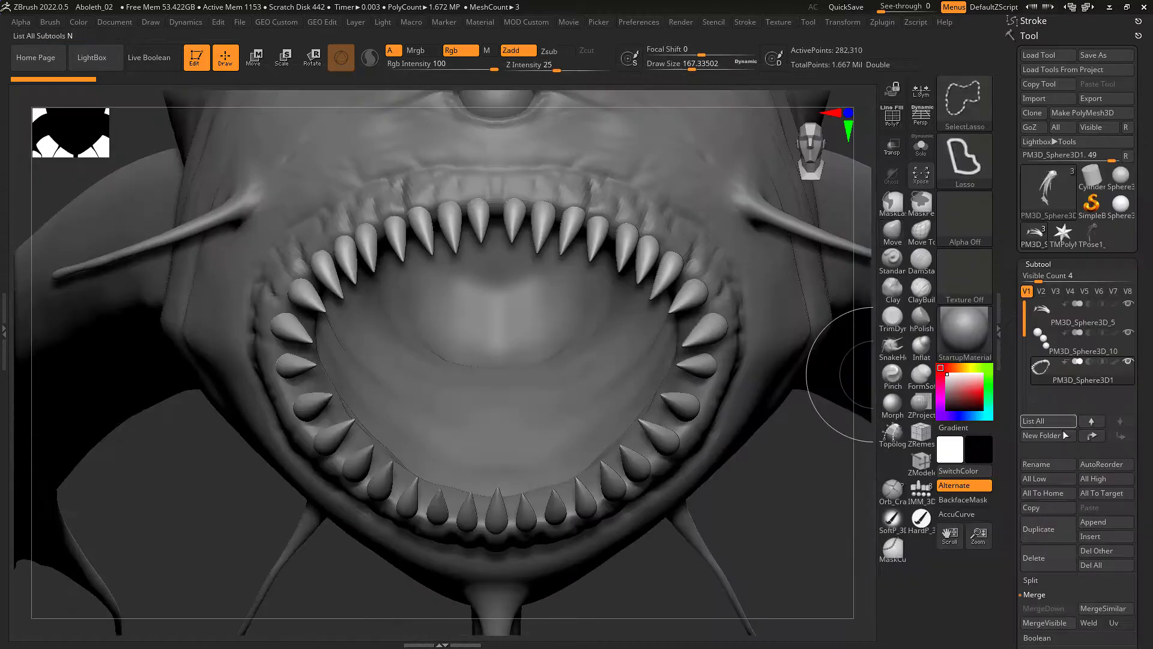
pyautogui.moveTo(713, 327); pyautogui.dragTo(721, 430, button='right')
# - Move the PM3D_Sphere3D3 teeth into the lower jaw with the gizmo, then reselect the body
pyautogui.press('w')
pyautogui.keyDown('alt'); pyautogui.click(611, 324); pyautogui.keyUp('alt')
pyautogui.moveTo(610, 325)
pyautogui.mouseDown(button='right')
pyautogui.moveTo(630, 353)
pyautogui.moveTo(457, 474)
pyautogui.moveTo(610, 442)
pyautogui.moveTo(576, 471)
pyautogui.moveTo(623, 399)
pyautogui.mouseUp(button='right')
pyautogui.keyDown('alt'); pyautogui.click(623, 399); pyautogui.keyUp('alt')
pyautogui.press('q')
pyautogui.moveTo(584, 481)
pyautogui.mouseDown(button='right')
pyautogui.moveTo(643, 236)
pyautogui.moveTo(600, 258)
pyautogui.moveTo(492, 548)
pyautogui.mouseUp(button='right')
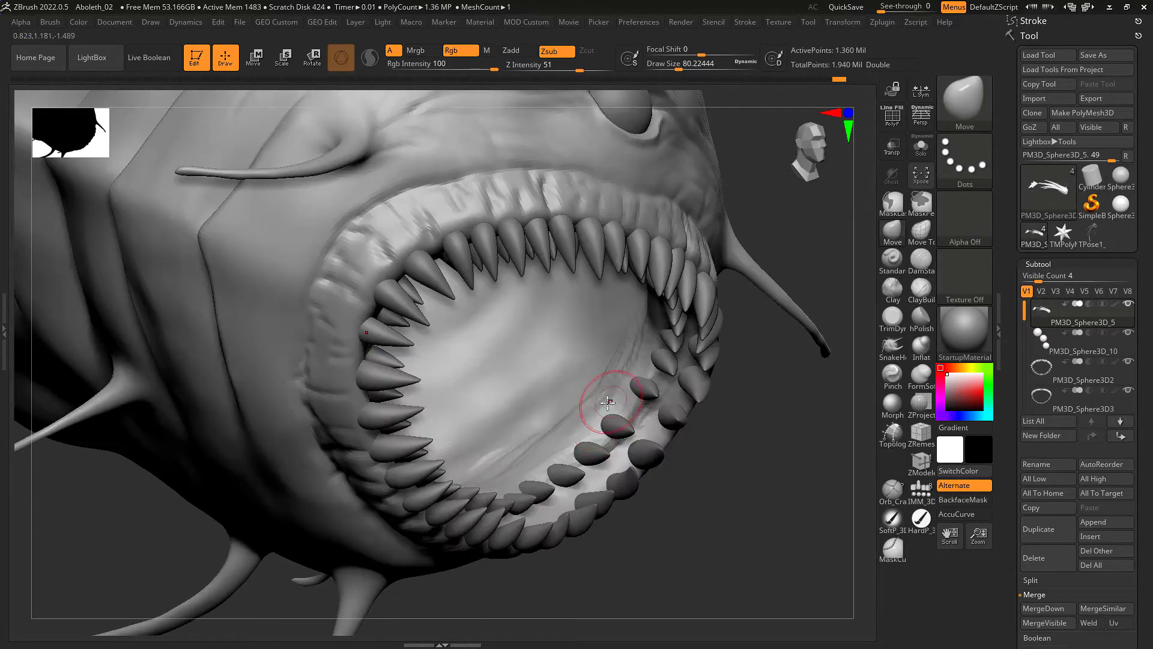
# - Merge the PM3D_Sphere3D4 tooth ring down into the teeth and inspect the mouth close up
pyautogui.moveTo(608, 402)
pyautogui.mouseDown(button='right')
pyautogui.moveTo(589, 481)
pyautogui.moveTo(549, 484)
pyautogui.mouseUp(button='right')
pyautogui.keyDown('alt'); pyautogui.click(461, 452); pyautogui.keyUp('alt')
pyautogui.moveTo(461, 452)
pyautogui.mouseDown(button='right')
pyautogui.moveTo(421, 252)
pyautogui.moveTo(374, 188)
pyautogui.moveTo(425, 290)
pyautogui.moveTo(608, 404)
pyautogui.mouseUp(button='right')
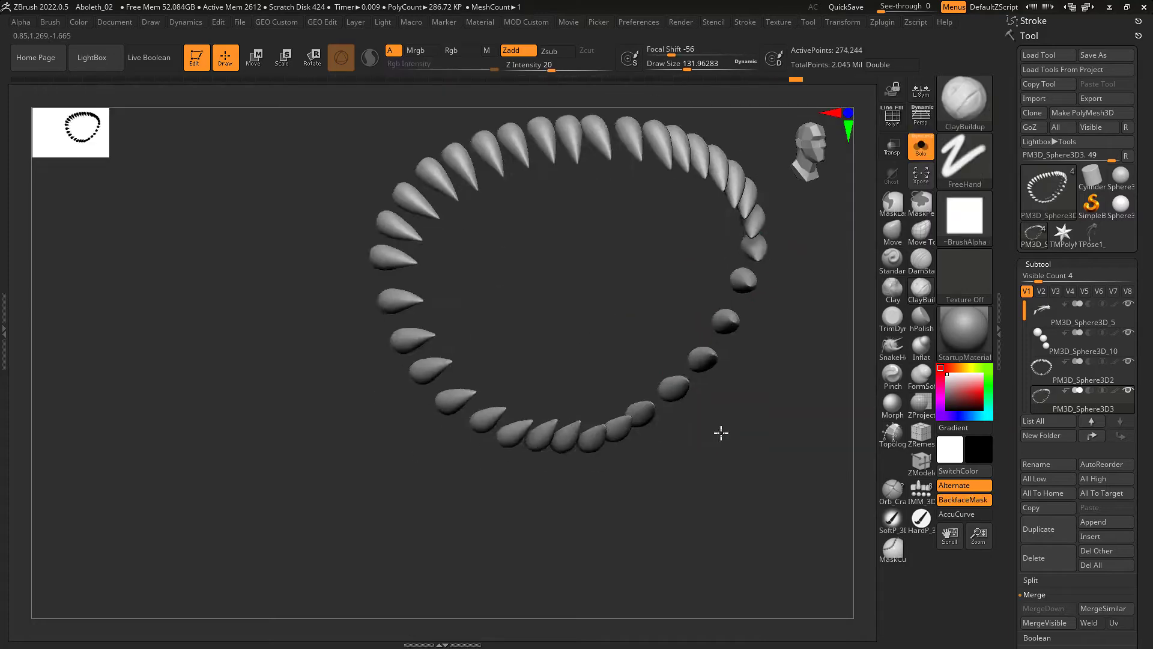
pyautogui.moveTo(708, 412); pyautogui.dragTo(431, 470)
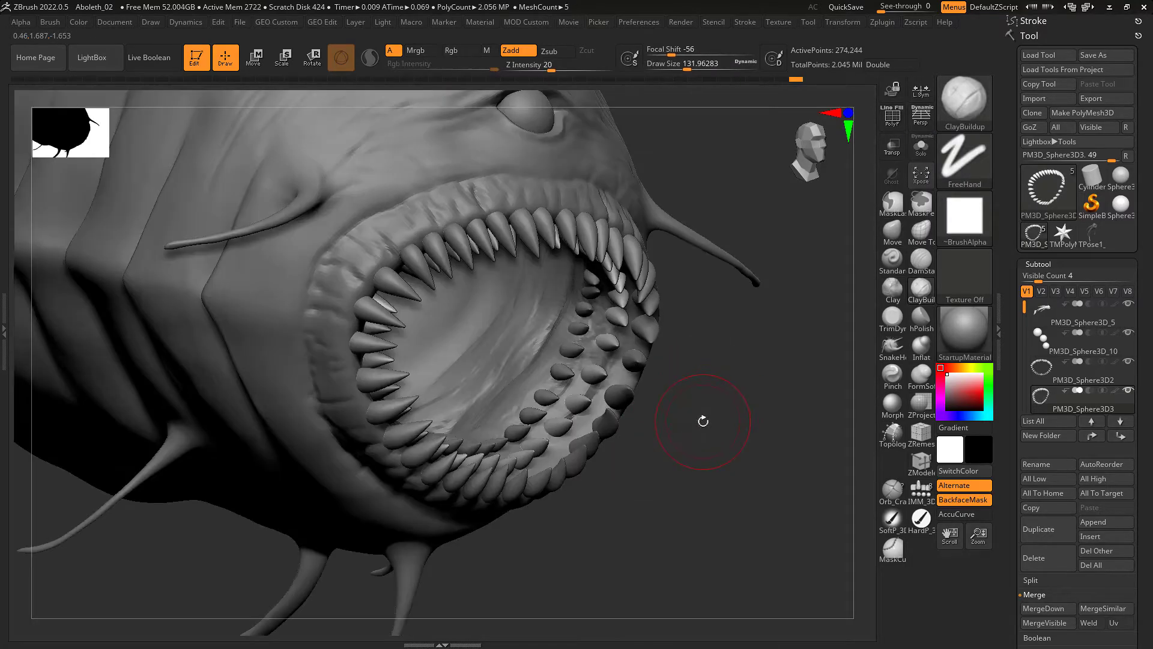
pyautogui.moveTo(702, 425); pyautogui.dragTo(605, 305)
pyautogui.keyDown('alt'); pyautogui.click(605, 305); pyautogui.keyUp('alt')
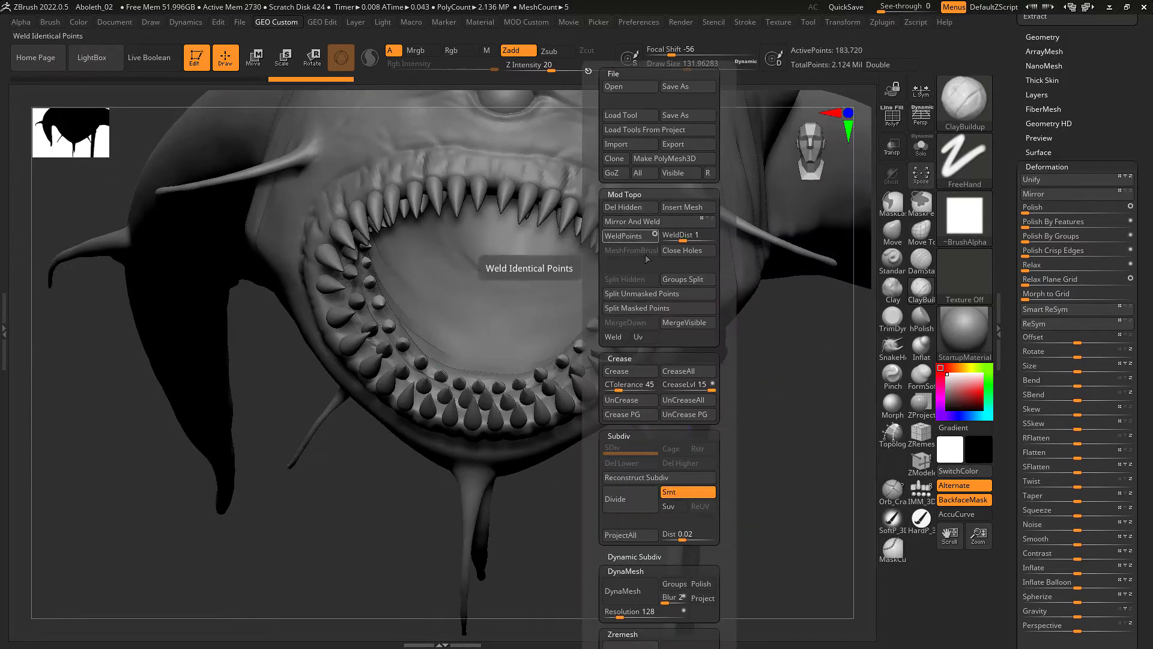
pyautogui.click(489, 257)
pyautogui.moveTo(731, 445)
pyautogui.mouseDown()
pyautogui.moveTo(630, 335)
pyautogui.moveTo(746, 200)
pyautogui.mouseUp()
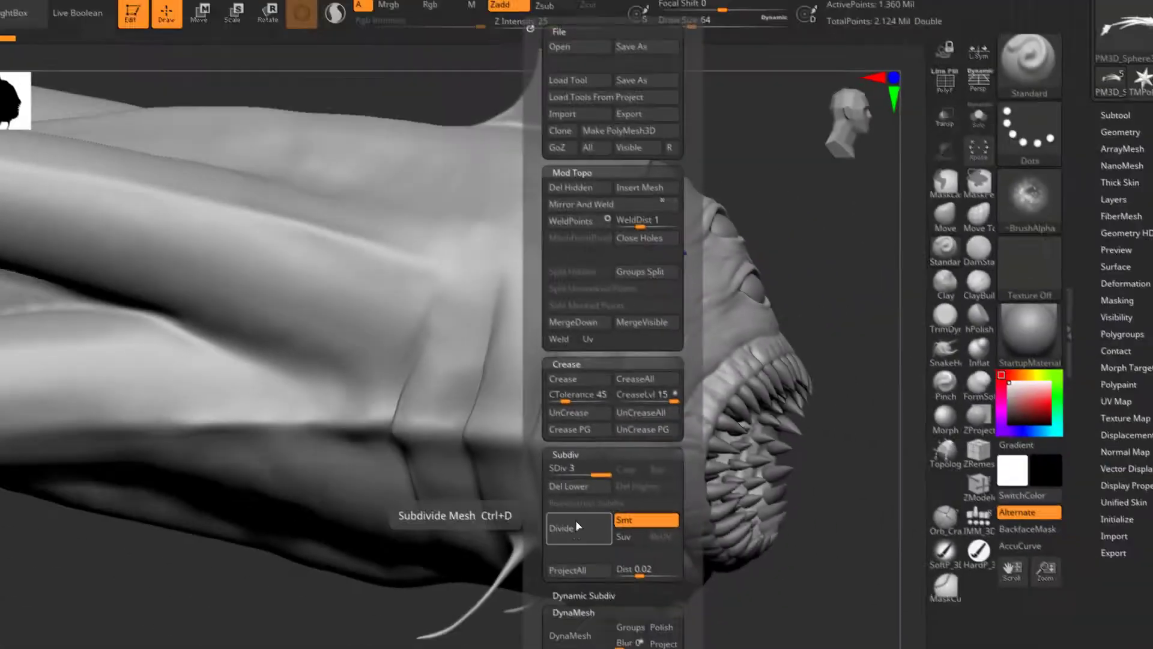
# - Subdivide the body to 21.774 million polygons, add layer Wrinkles 1, and load the Skin_08 alpha
pyautogui.click(575, 527)
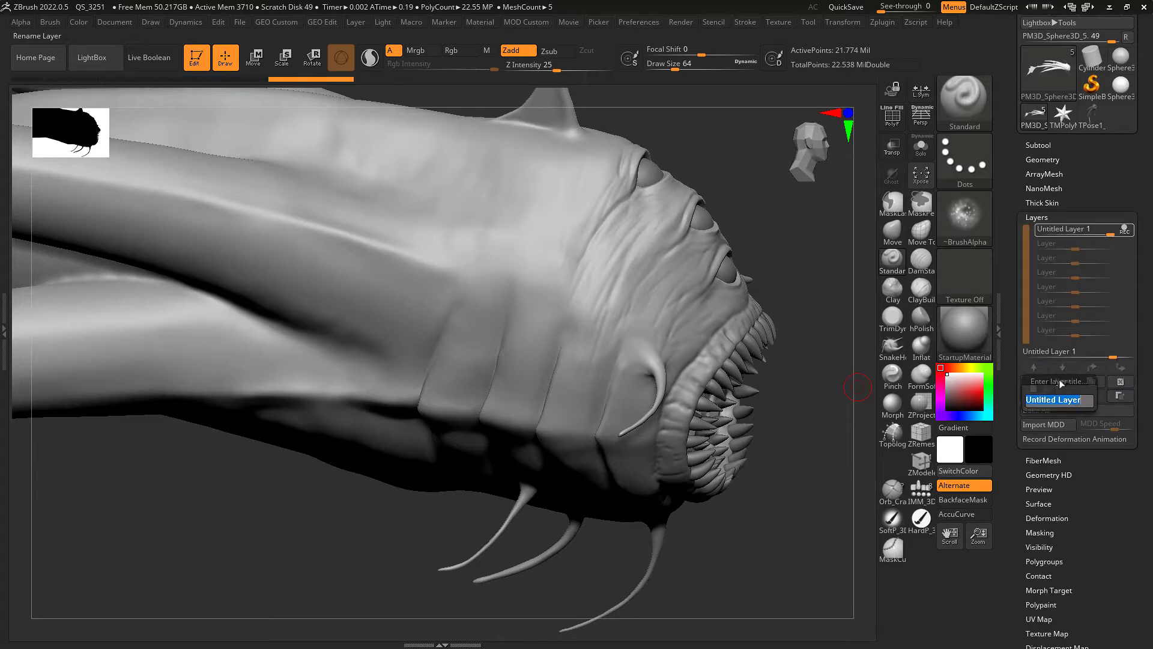
pyautogui.write('Wrinkles')
pyautogui.press('Return')
pyautogui.moveTo(765, 254); pyautogui.dragTo(503, 263)
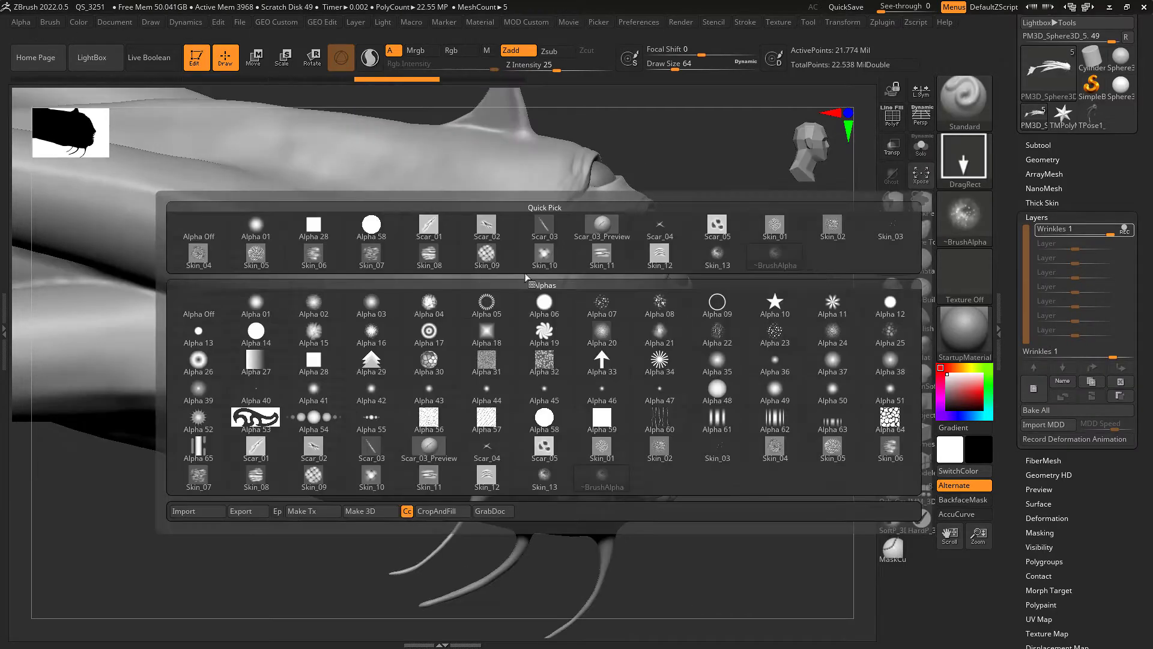
pyautogui.click(486, 258)
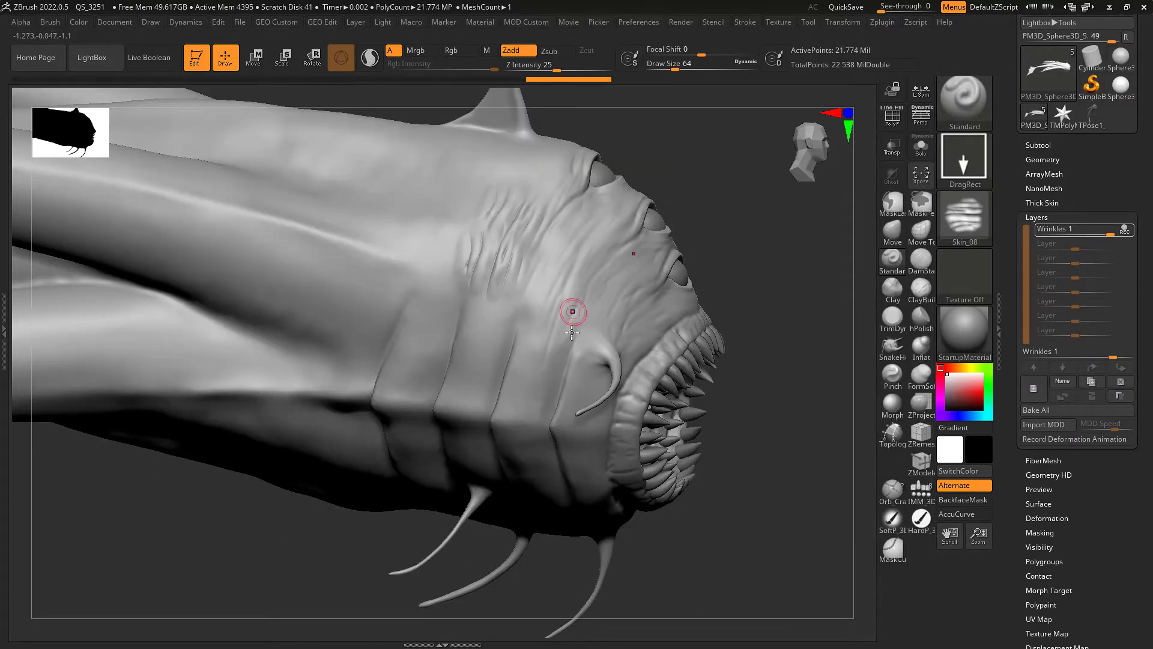
pyautogui.moveTo(572, 332)
pyautogui.mouseDown(button='right')
pyautogui.moveTo(544, 288)
pyautogui.moveTo(604, 313)
pyautogui.mouseUp(button='right')
# - Carve wrinkle creases around the head and eyes with DamStandard, then clear the brush texture
pyautogui.press('b')
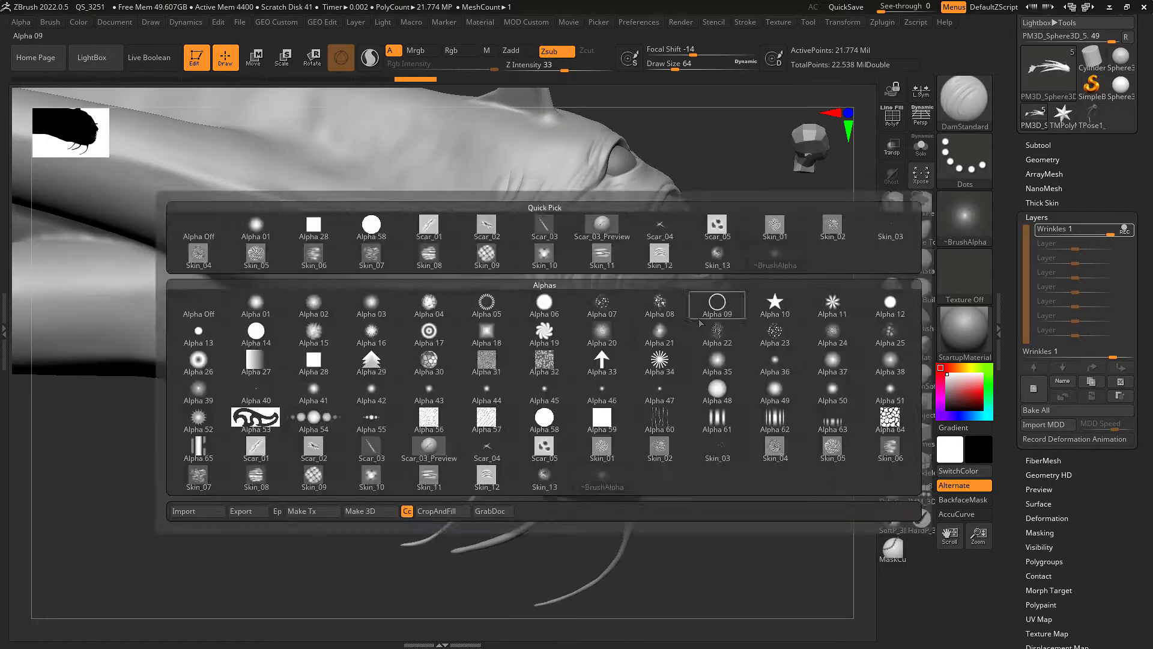
pyautogui.press('d')
pyautogui.press('s')
pyautogui.moveTo(566, 365)
pyautogui.mouseDown(button='right')
pyautogui.moveTo(497, 317)
pyautogui.moveTo(508, 316)
pyautogui.mouseUp(button='right')
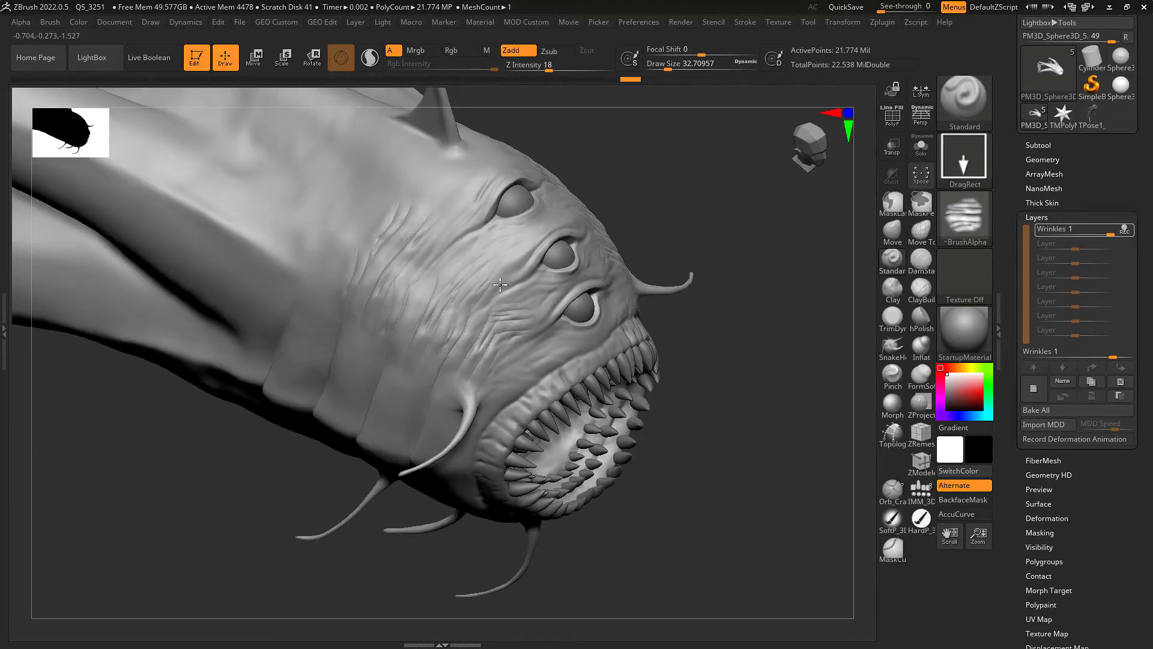
pyautogui.moveTo(500, 284); pyautogui.dragTo(539, 308, button='right')
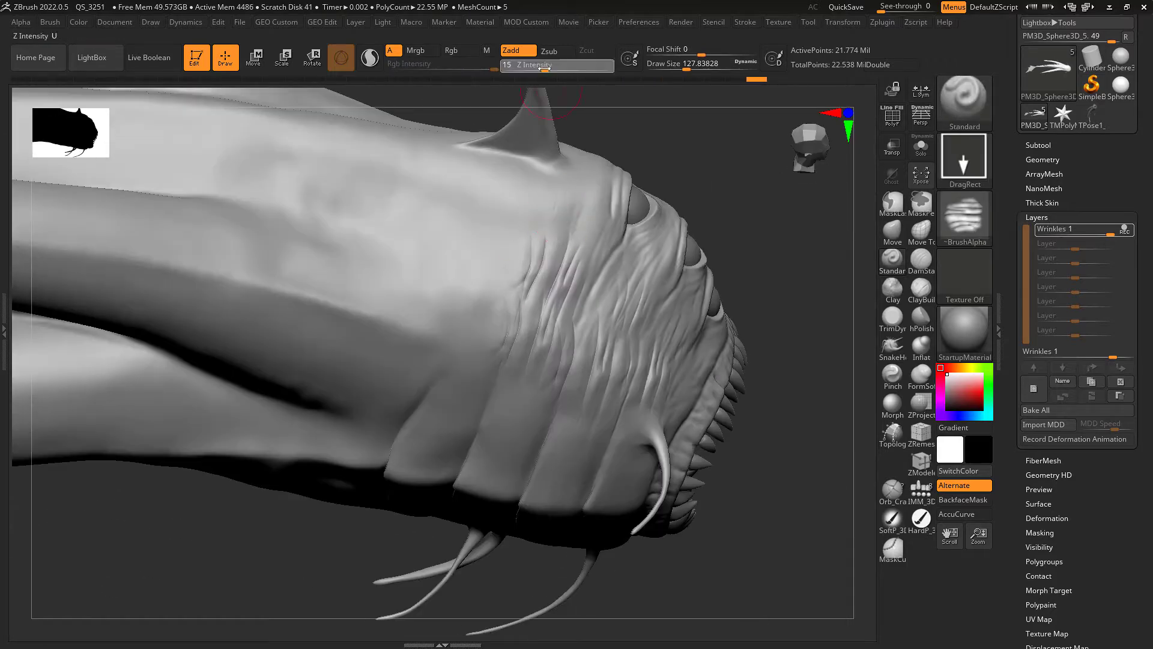
pyautogui.moveTo(582, 215); pyautogui.dragTo(513, 328, button='right')
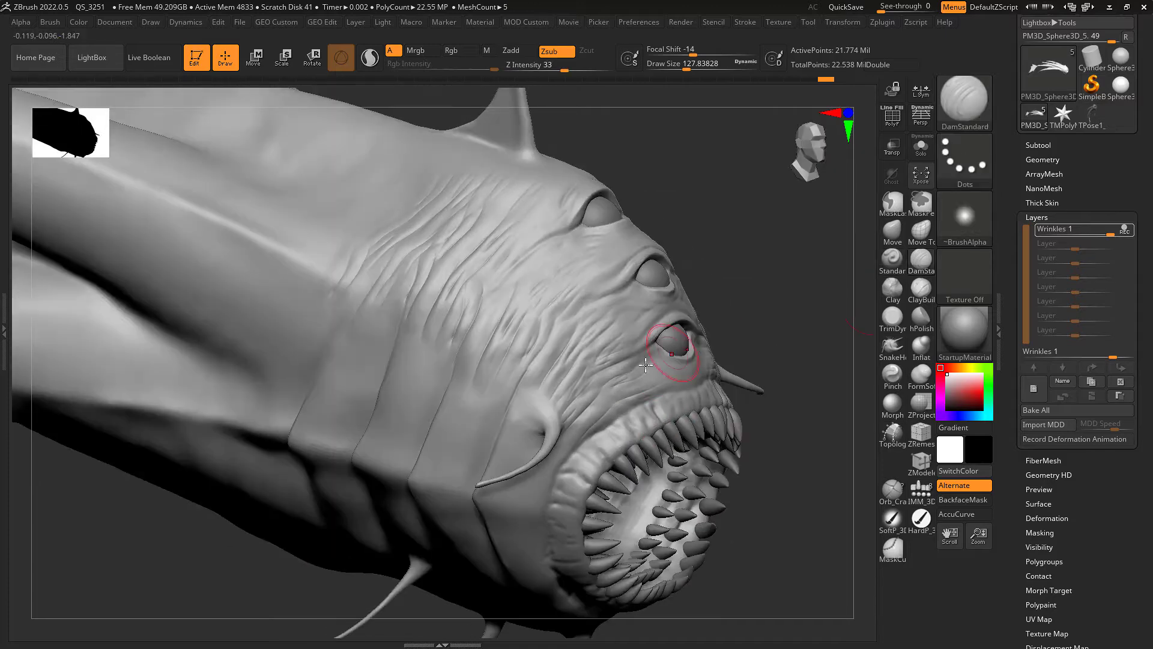
pyautogui.click(941, 265)
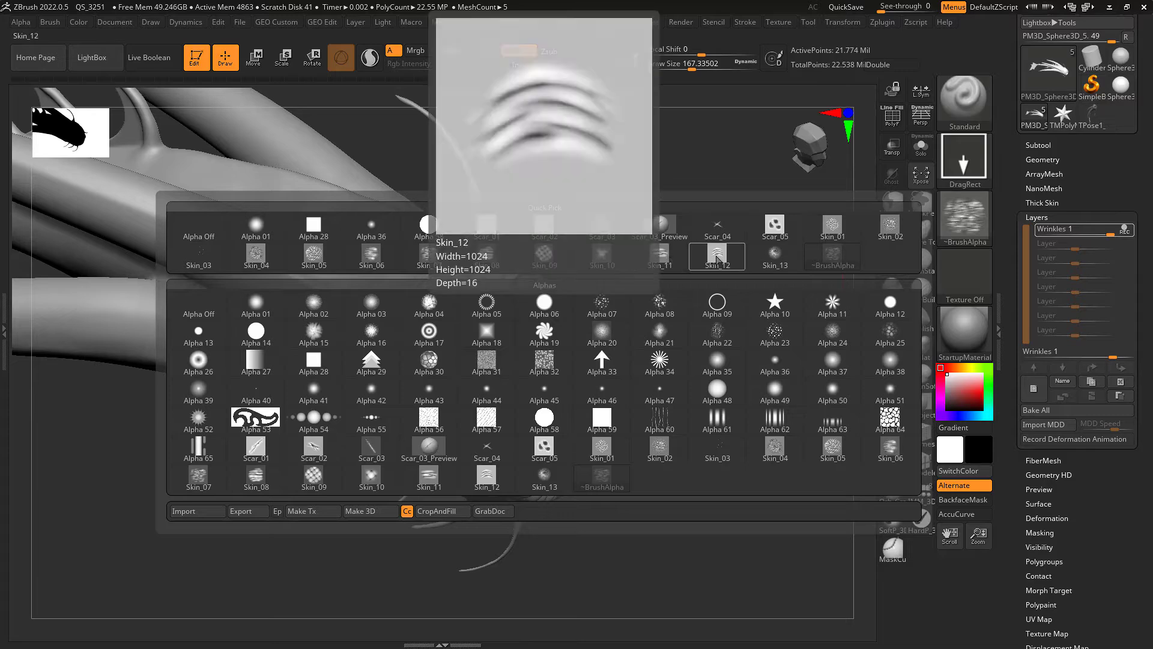
# - Sculpt fine Skin_12 alpha creases across the top and sides of the head and upper body
pyautogui.click(384, 310)
pyautogui.moveTo(411, 352); pyautogui.dragTo(563, 353, button='right')
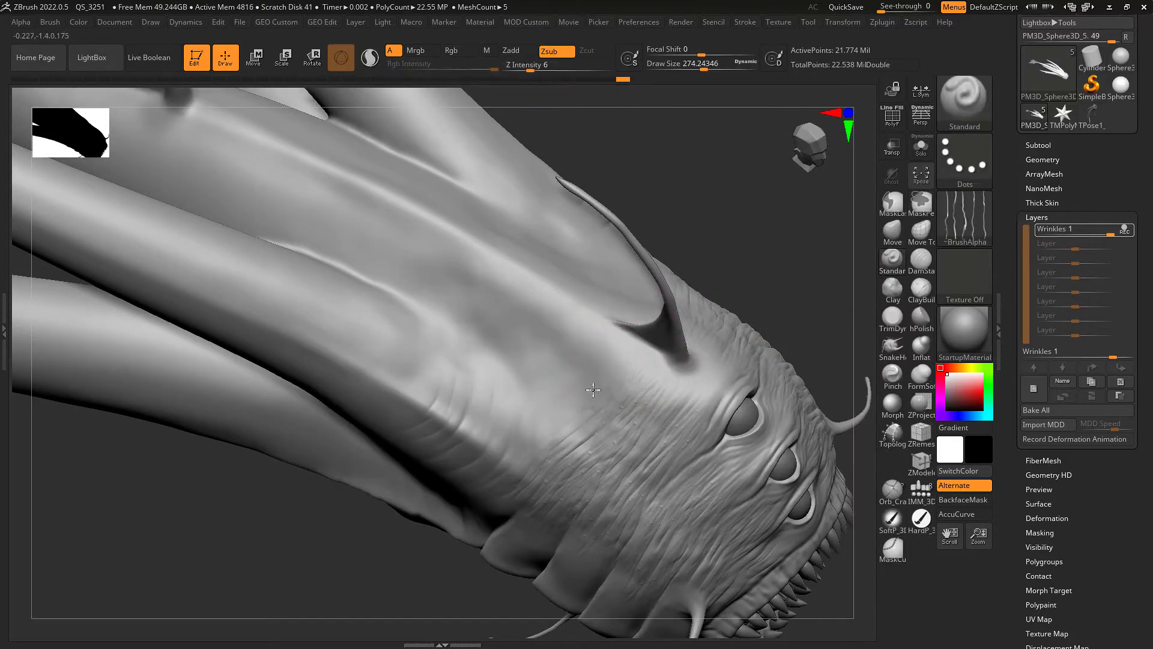
pyautogui.moveTo(513, 435)
pyautogui.mouseDown(button='right')
pyautogui.moveTo(593, 373)
pyautogui.moveTo(613, 418)
pyautogui.mouseUp(button='right')
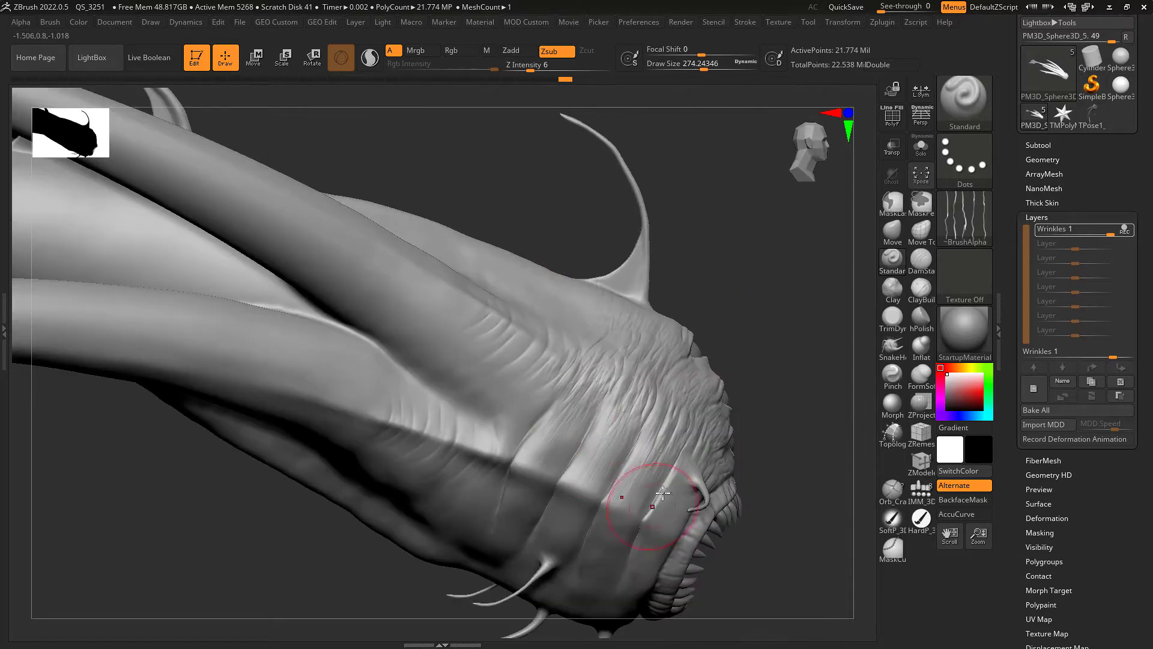
pyautogui.moveTo(483, 443)
pyautogui.mouseDown(button='right')
pyautogui.moveTo(487, 479)
pyautogui.moveTo(458, 386)
pyautogui.moveTo(625, 479)
pyautogui.moveTo(546, 528)
pyautogui.moveTo(563, 475)
pyautogui.moveTo(625, 477)
pyautogui.moveTo(667, 420)
pyautogui.moveTo(649, 442)
pyautogui.mouseUp(button='right')
pyautogui.moveTo(696, 381)
pyautogui.mouseDown(button='right')
pyautogui.moveTo(544, 433)
pyautogui.moveTo(540, 388)
pyautogui.mouseUp(button='right')
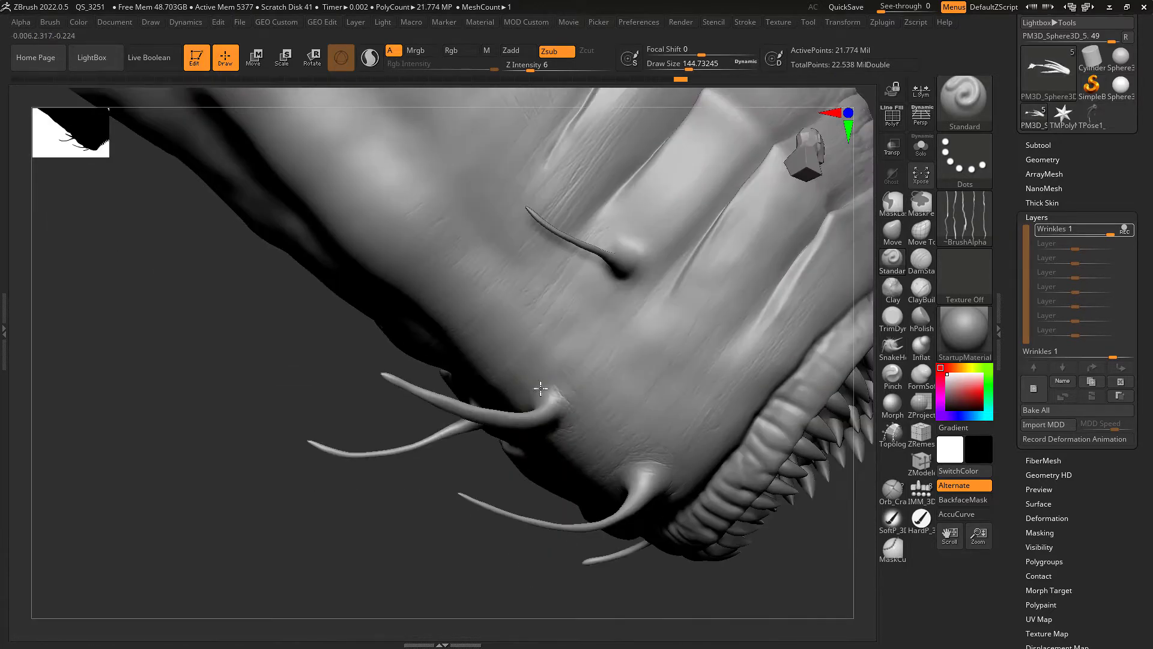
pyautogui.moveTo(688, 428)
pyautogui.mouseDown(button='right')
pyautogui.moveTo(637, 249)
pyautogui.moveTo(618, 257)
pyautogui.moveTo(630, 238)
pyautogui.moveTo(687, 394)
pyautogui.mouseUp(button='right')
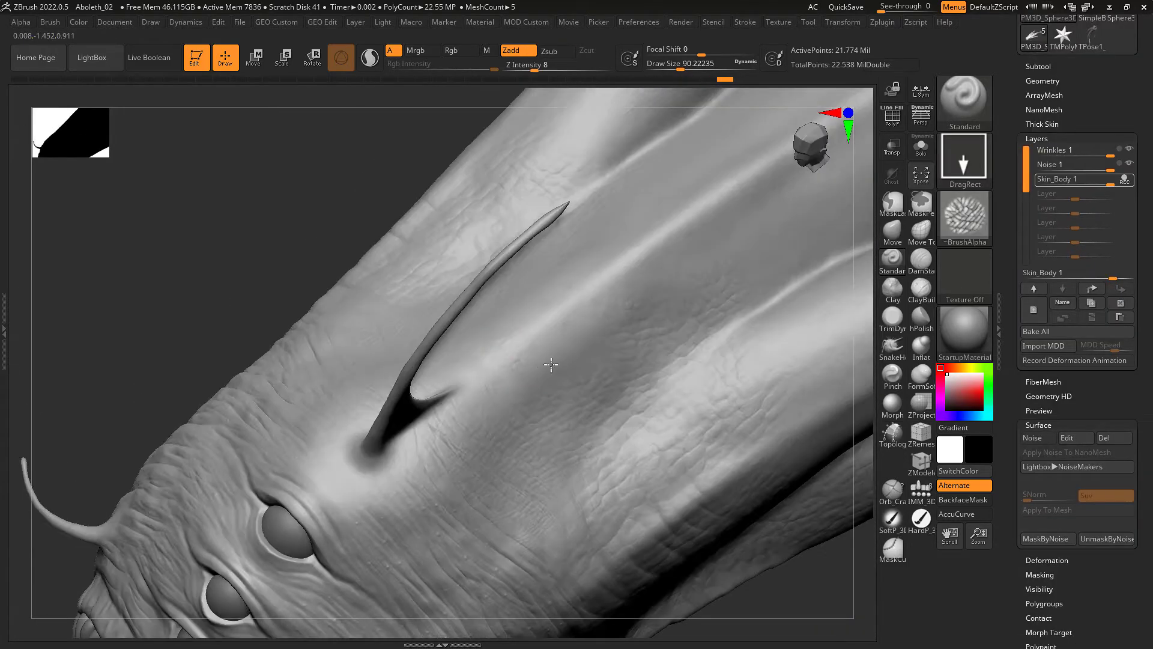
pyautogui.moveTo(551, 363)
pyautogui.mouseDown(button='right')
pyautogui.moveTo(494, 404)
pyautogui.moveTo(475, 378)
pyautogui.moveTo(502, 334)
pyautogui.moveTo(492, 405)
pyautogui.mouseUp(button='right')
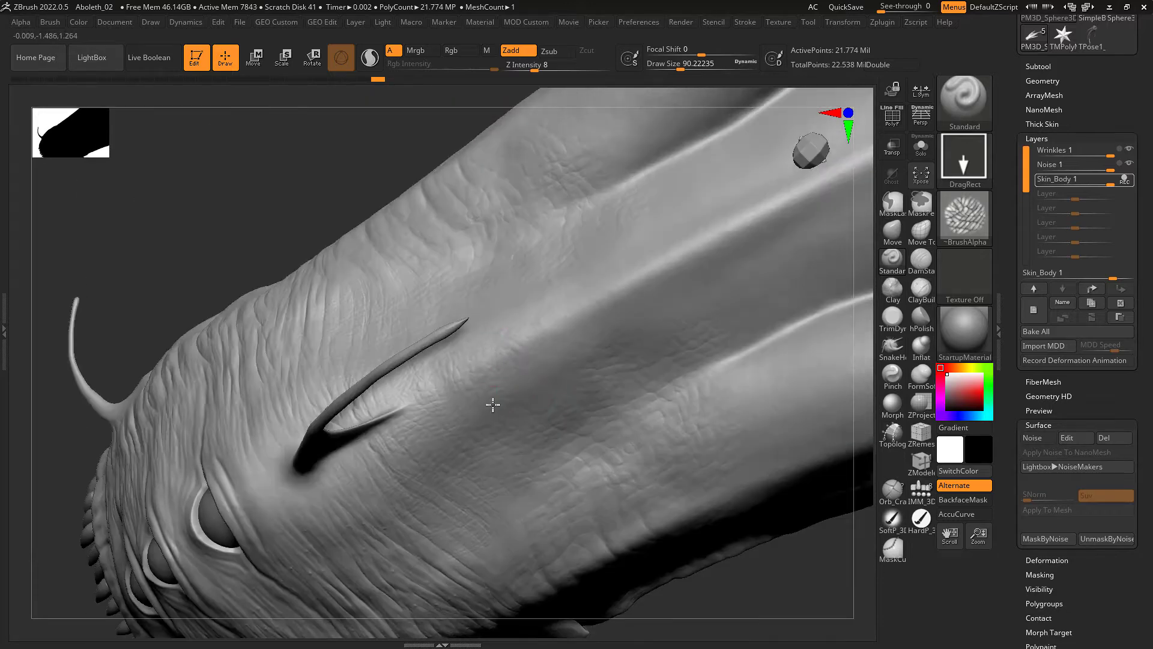
# - Unhide all of the creature's parts and select the Skin_04 skin alpha
pyautogui.click(744, 22)
pyautogui.click(701, 196)
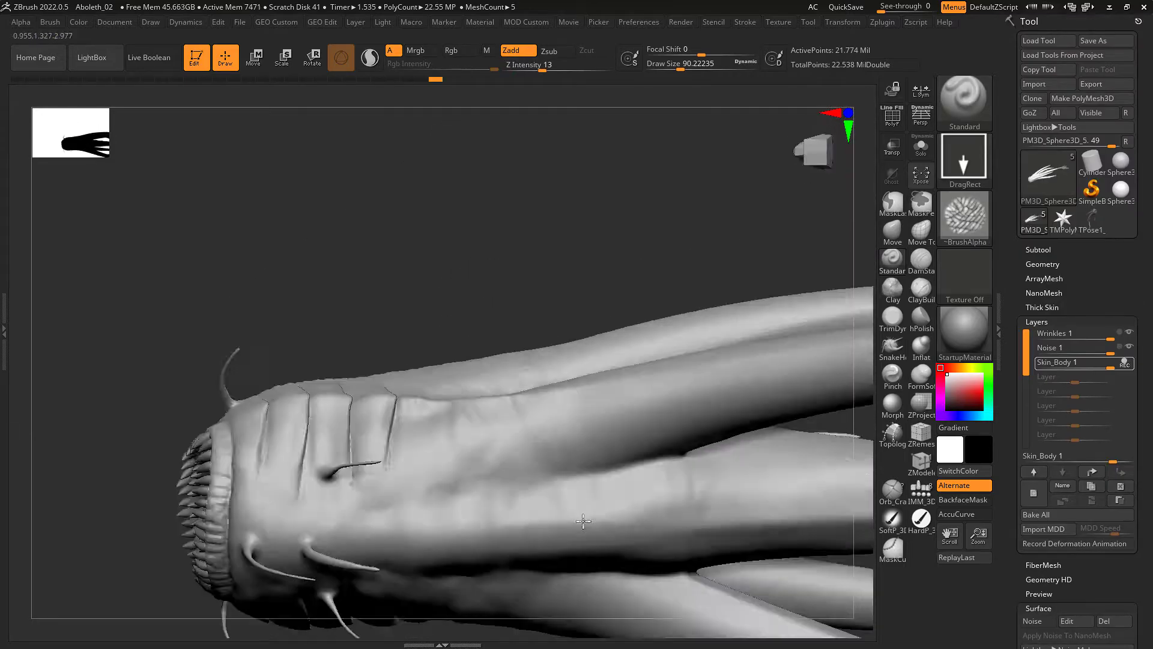
pyautogui.click(949, 229)
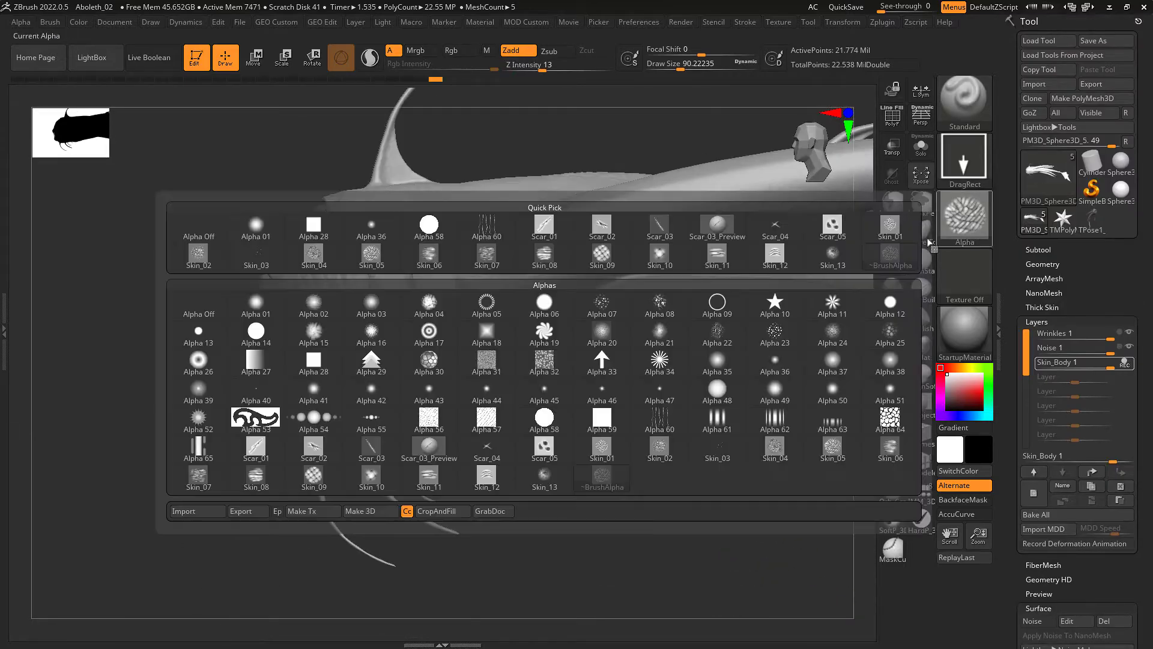
pyautogui.click(313, 252)
# - Stamp Skin_04 texture on the head at Z Intensity 12, then the tentacles at 5
pyautogui.moveTo(525, 422)
pyautogui.mouseDown(button='right')
pyautogui.moveTo(570, 322)
pyautogui.moveTo(573, 386)
pyautogui.mouseUp(button='right')
pyautogui.moveTo(542, 68); pyautogui.dragTo(528, 70)
pyautogui.moveTo(442, 313)
pyautogui.mouseDown(button='right')
pyautogui.moveTo(540, 386)
pyautogui.moveTo(600, 400)
pyautogui.moveTo(533, 309)
pyautogui.mouseUp(button='right')
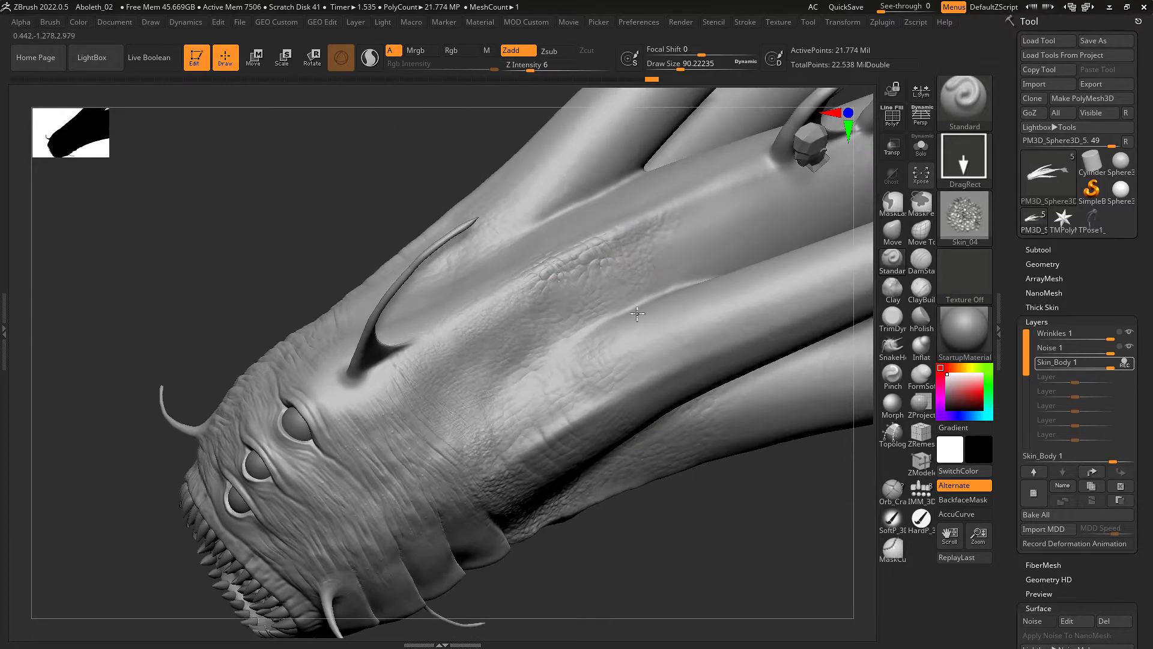
pyautogui.moveTo(742, 208); pyautogui.dragTo(538, 96, button='right')
pyautogui.moveTo(530, 70); pyautogui.dragTo(540, 70)
pyautogui.moveTo(486, 313); pyautogui.dragTo(498, 380, button='right')
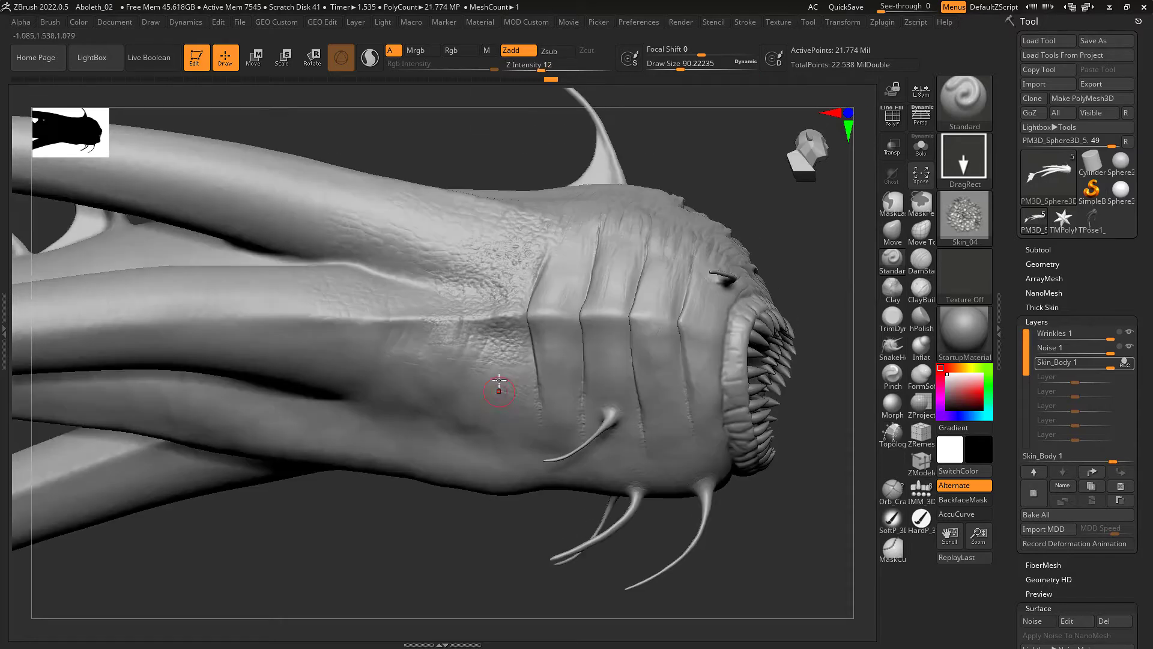
pyautogui.moveTo(477, 417)
pyautogui.mouseDown(button='right')
pyautogui.moveTo(638, 458)
pyautogui.moveTo(541, 240)
pyautogui.mouseUp(button='right')
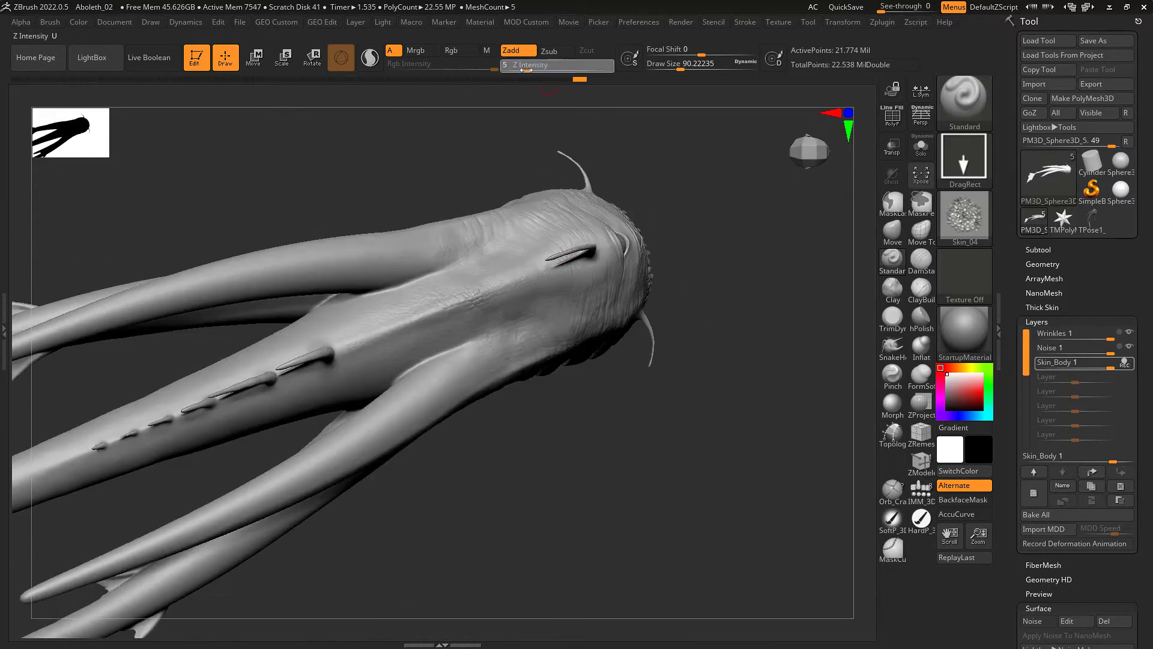
pyautogui.moveTo(540, 70); pyautogui.dragTo(527, 70)
pyautogui.moveTo(528, 180)
pyautogui.mouseDown(button='right')
pyautogui.moveTo(349, 471)
pyautogui.moveTo(521, 239)
pyautogui.mouseUp(button='right')
pyautogui.click(957, 558)
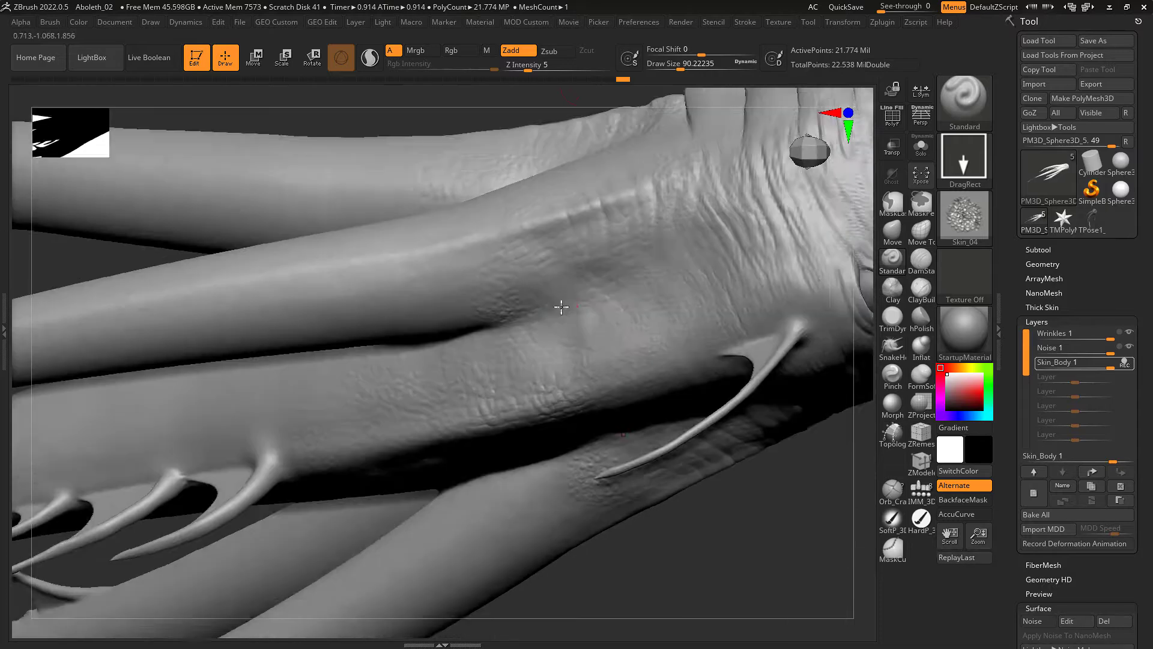
pyautogui.press('ctrl')
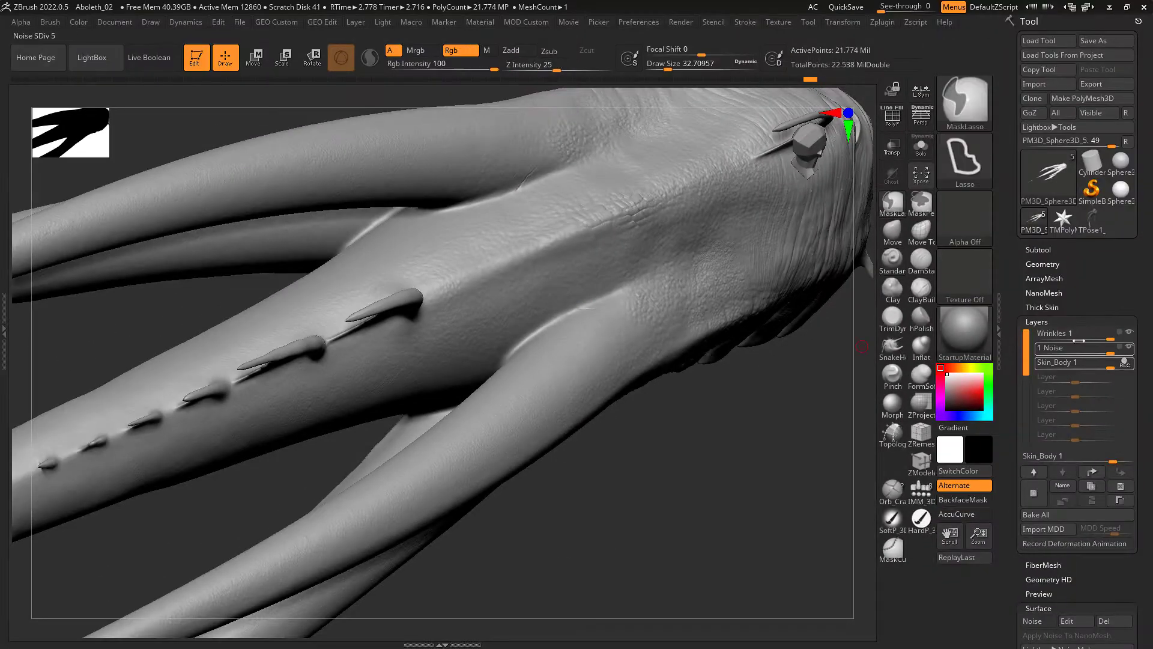
# - Record on the Wrinkles layer and sculpt tentacle wrinkles with the Skin_11 and Skin_06 alphas
pyautogui.click(1120, 332)
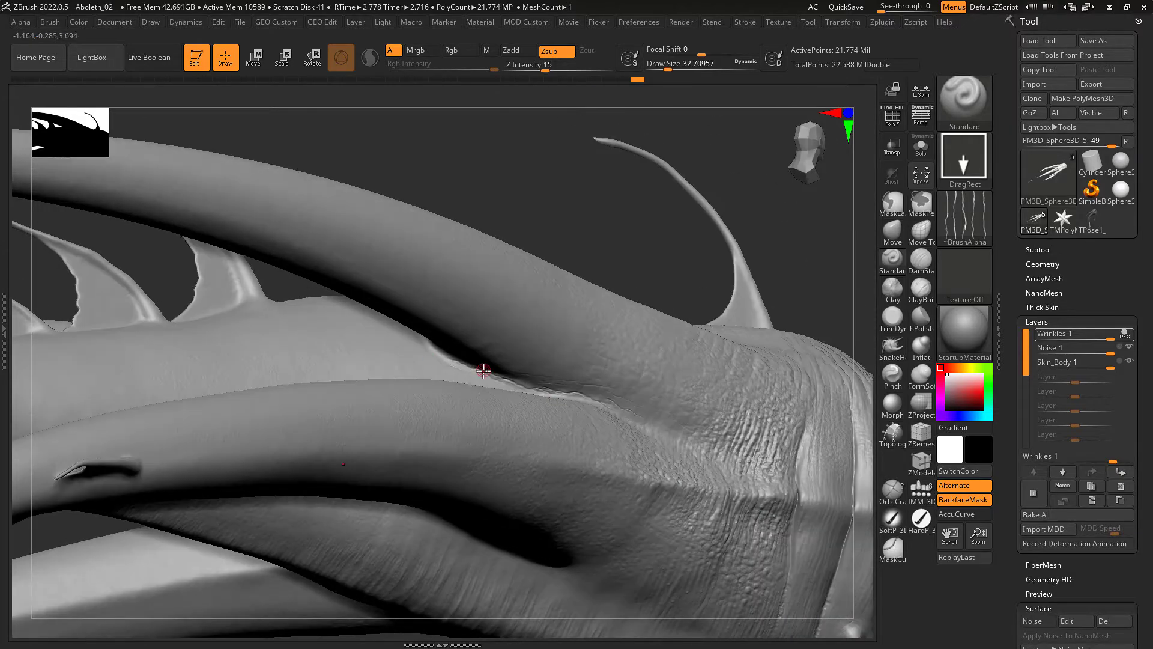
pyautogui.hotkey('alt', 'a')
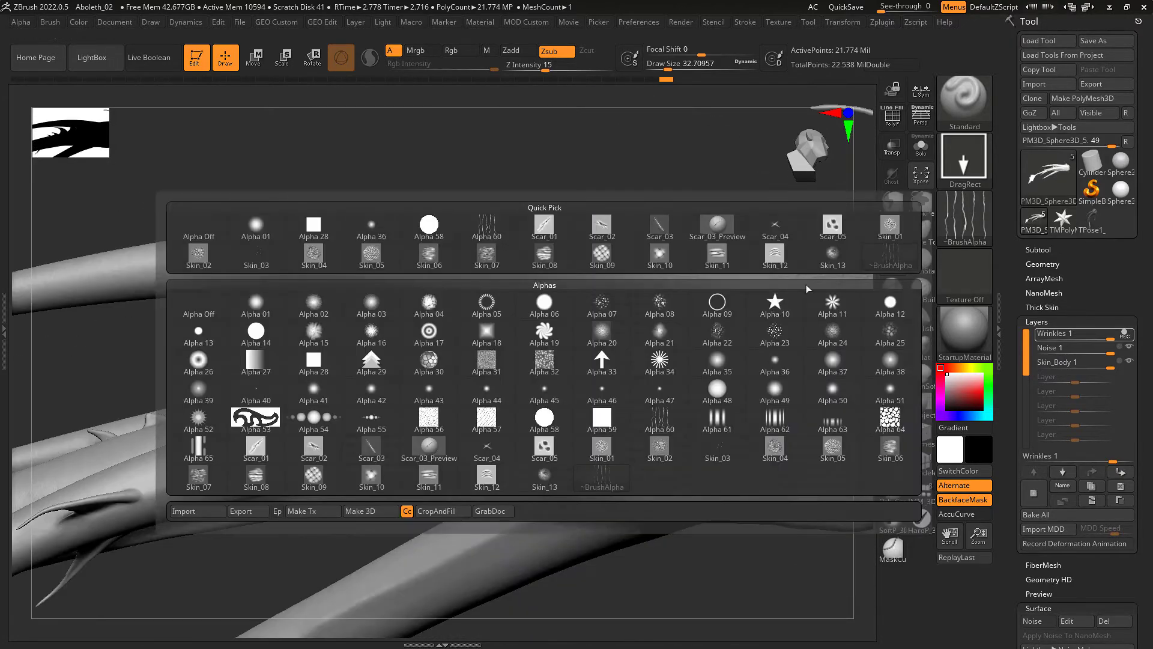
pyautogui.click(720, 264)
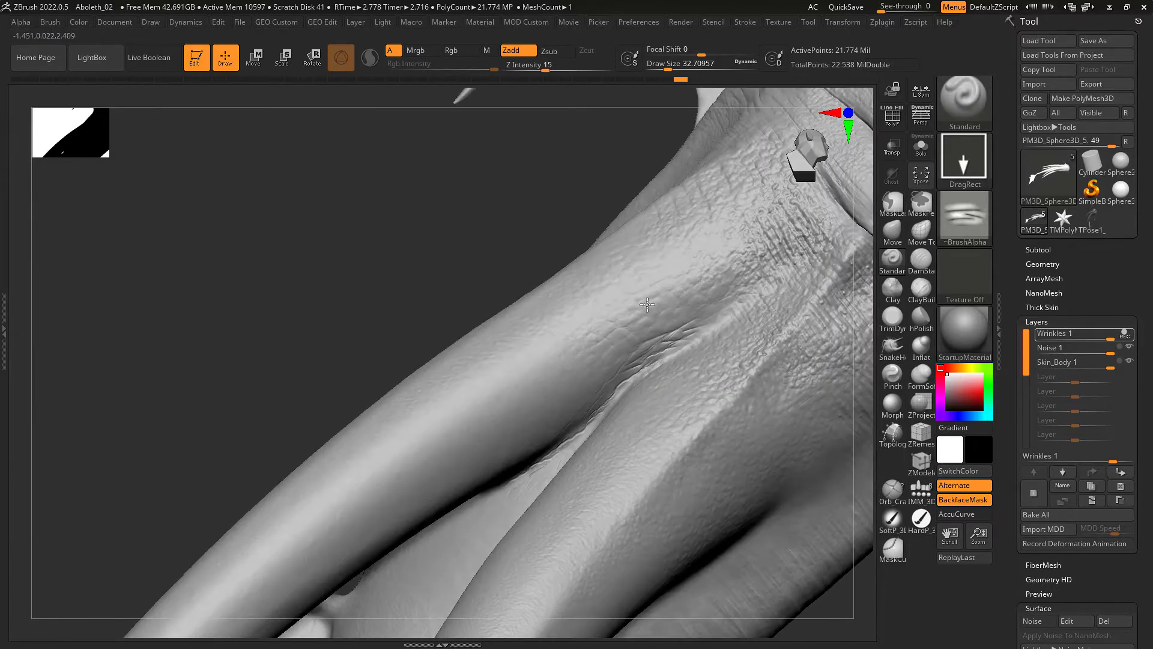
pyautogui.hotkey('alt', 'a')
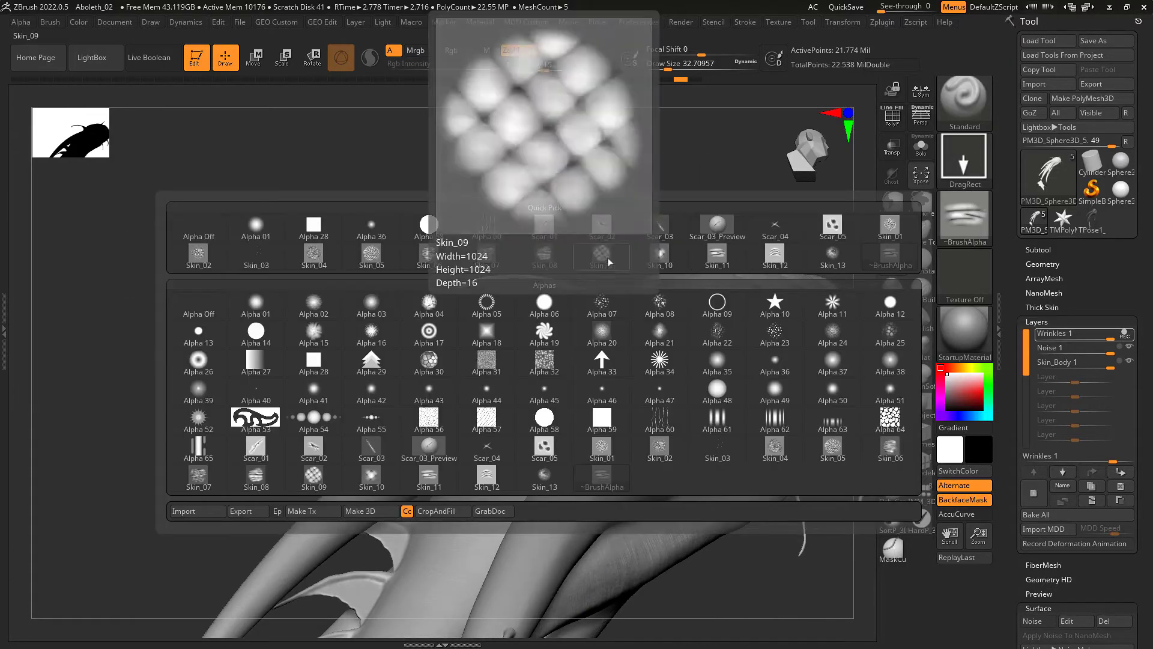
pyautogui.click(428, 257)
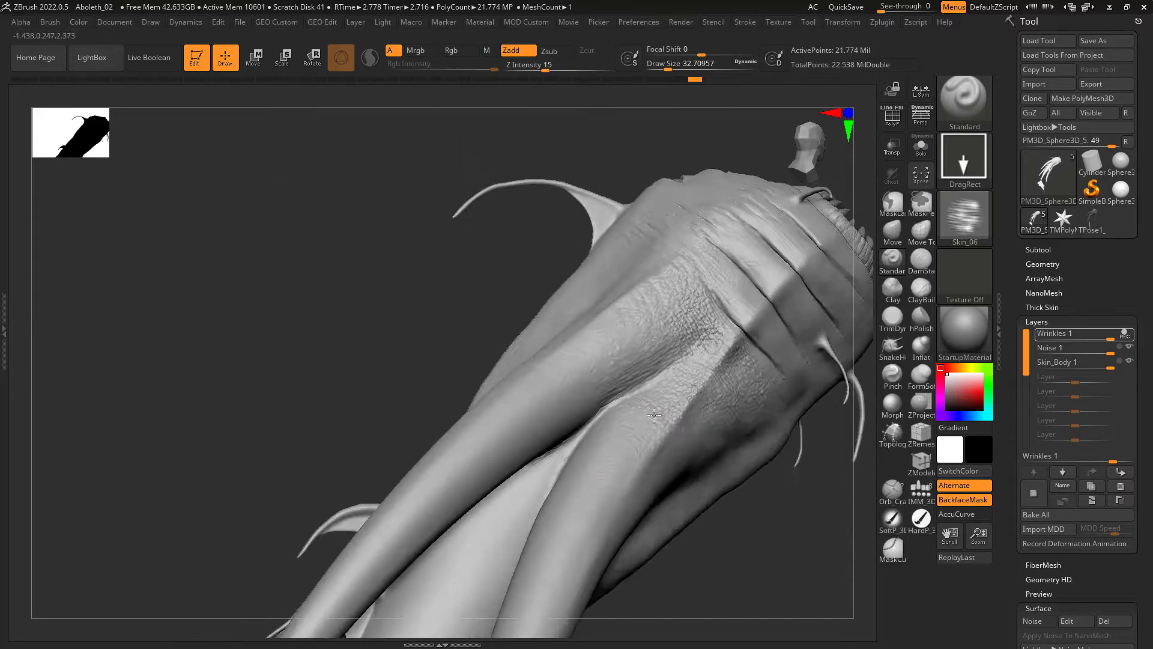
pyautogui.moveTo(654, 415)
pyautogui.mouseDown(button='right')
pyautogui.moveTo(623, 433)
pyautogui.moveTo(620, 463)
pyautogui.moveTo(587, 471)
pyautogui.moveTo(544, 531)
pyautogui.moveTo(589, 473)
pyautogui.moveTo(605, 477)
pyautogui.moveTo(610, 443)
pyautogui.moveTo(574, 429)
pyautogui.mouseUp(button='right')
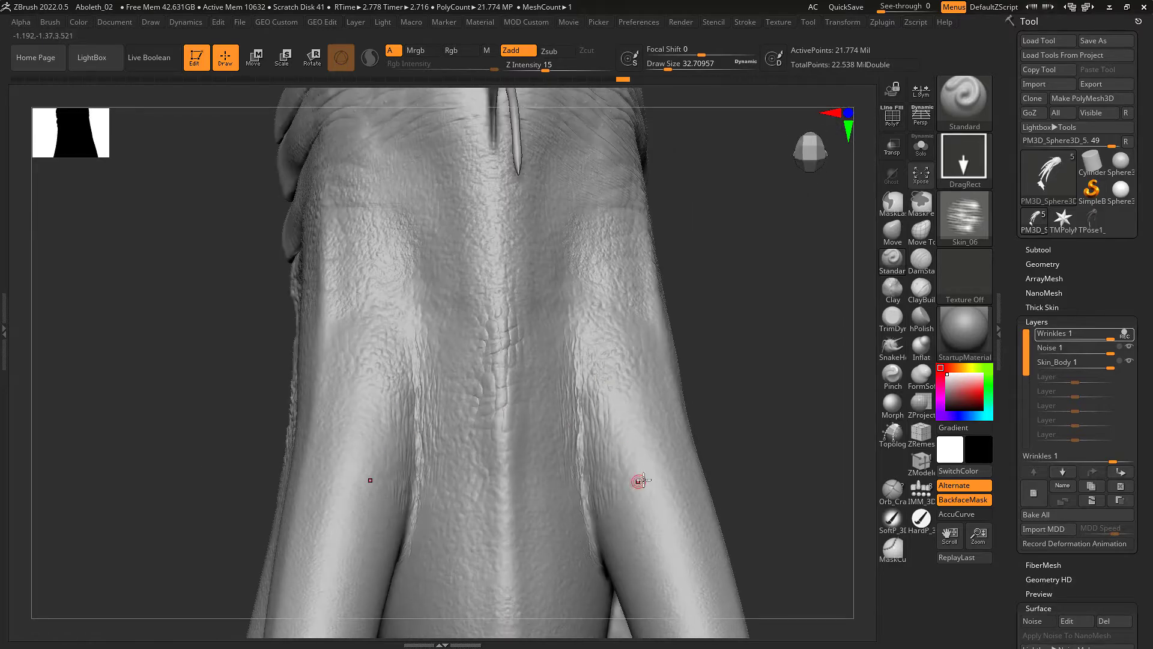
pyautogui.moveTo(641, 481); pyautogui.dragTo(605, 465, button='right')
pyautogui.moveTo(580, 424)
pyautogui.mouseDown(button='right')
pyautogui.moveTo(600, 495)
pyautogui.moveTo(572, 129)
pyautogui.mouseUp(button='right')
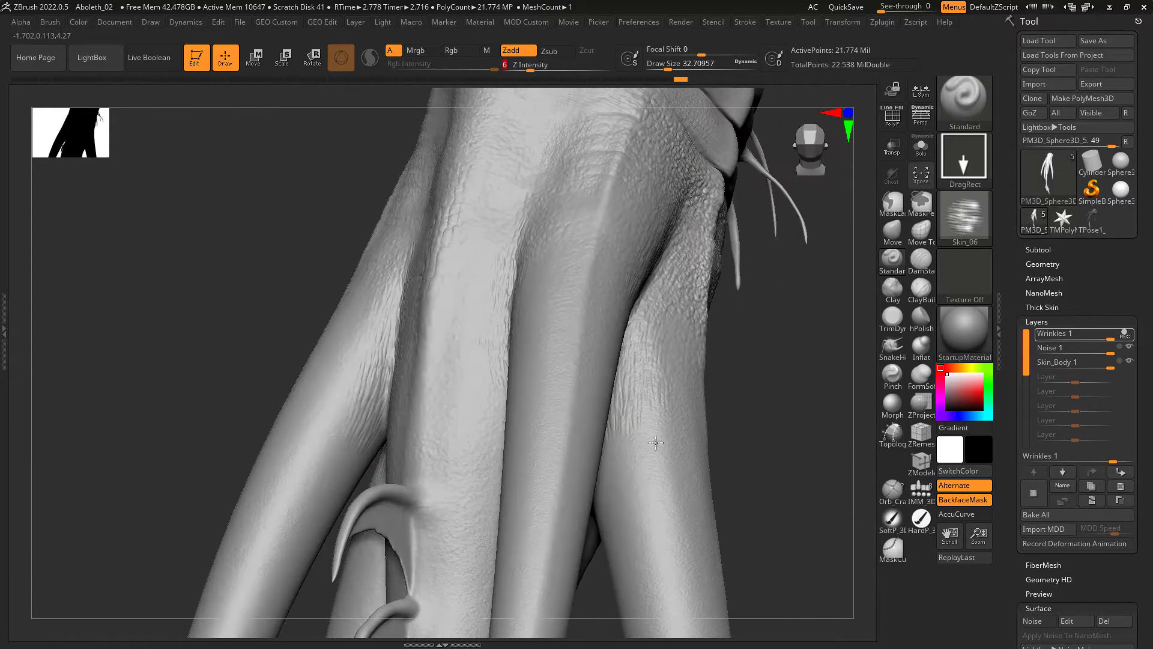
# - Assign Shift+1 as a custom hotkey for Smooth and continue working on the tentacle
pyautogui.keyDown('ctrl'); pyautogui.keyDown('alt'); pyautogui.click(963, 557); pyautogui.keyUp('alt'); pyautogui.keyUp('ctrl')
pyautogui.hotkey('shift', '1')
pyautogui.click(617, 363)
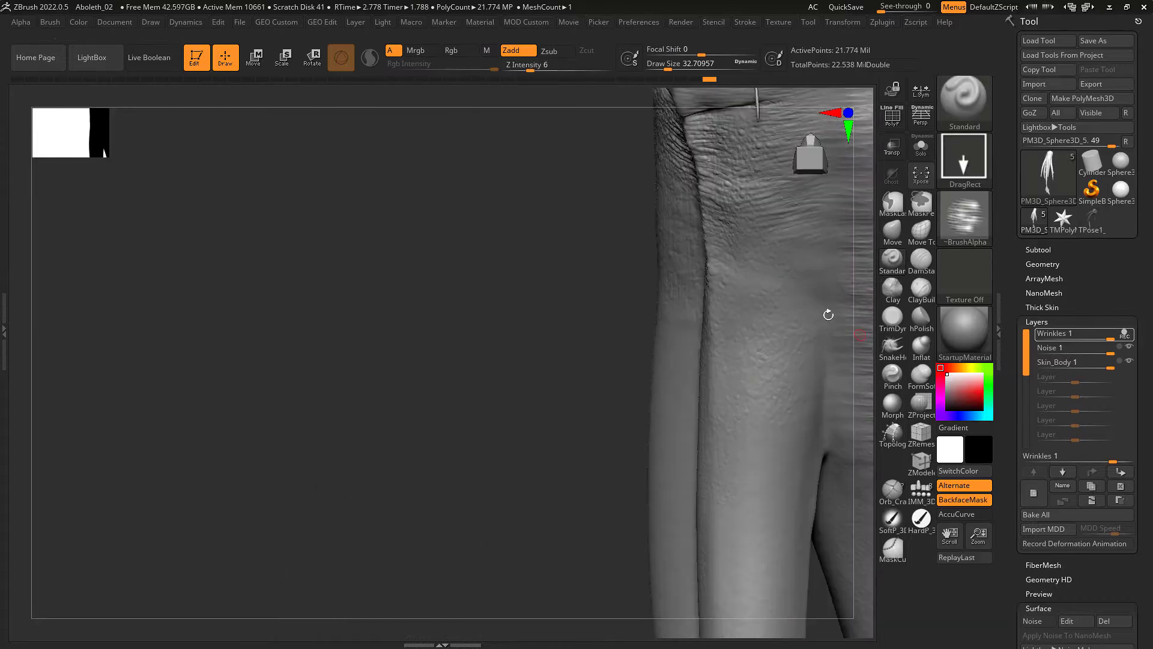
pyautogui.moveTo(817, 351); pyautogui.dragTo(708, 311, button='right')
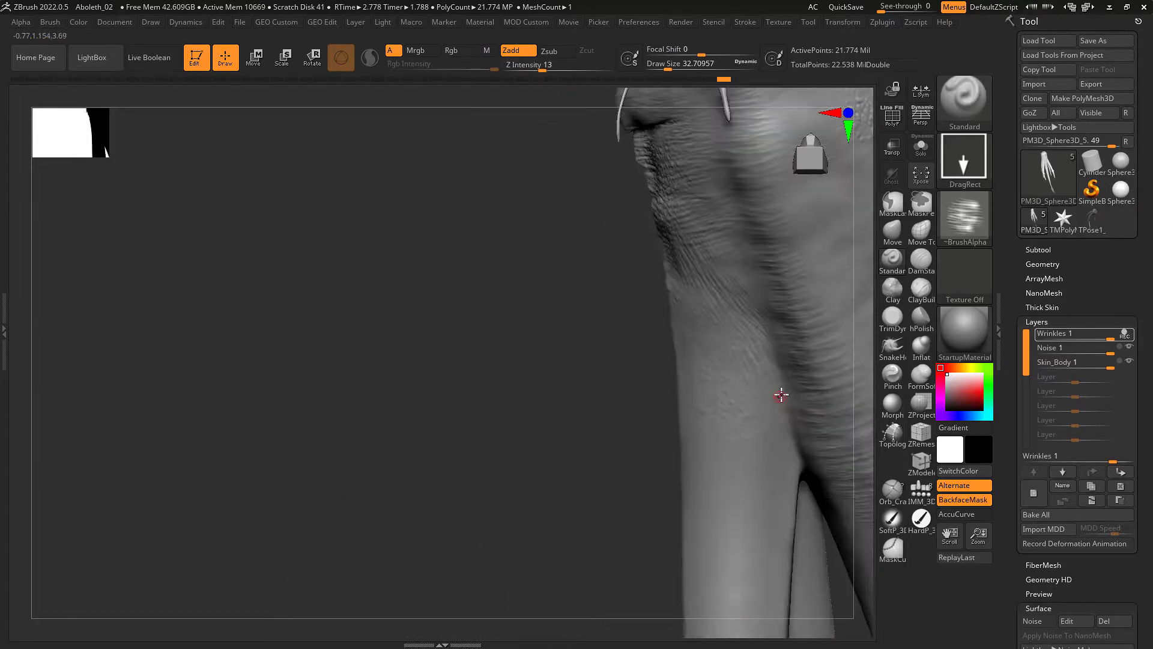
pyautogui.moveTo(780, 394)
pyautogui.mouseDown(button='right')
pyautogui.moveTo(788, 479)
pyautogui.moveTo(798, 406)
pyautogui.moveTo(837, 365)
pyautogui.moveTo(832, 304)
pyautogui.mouseUp(button='right')
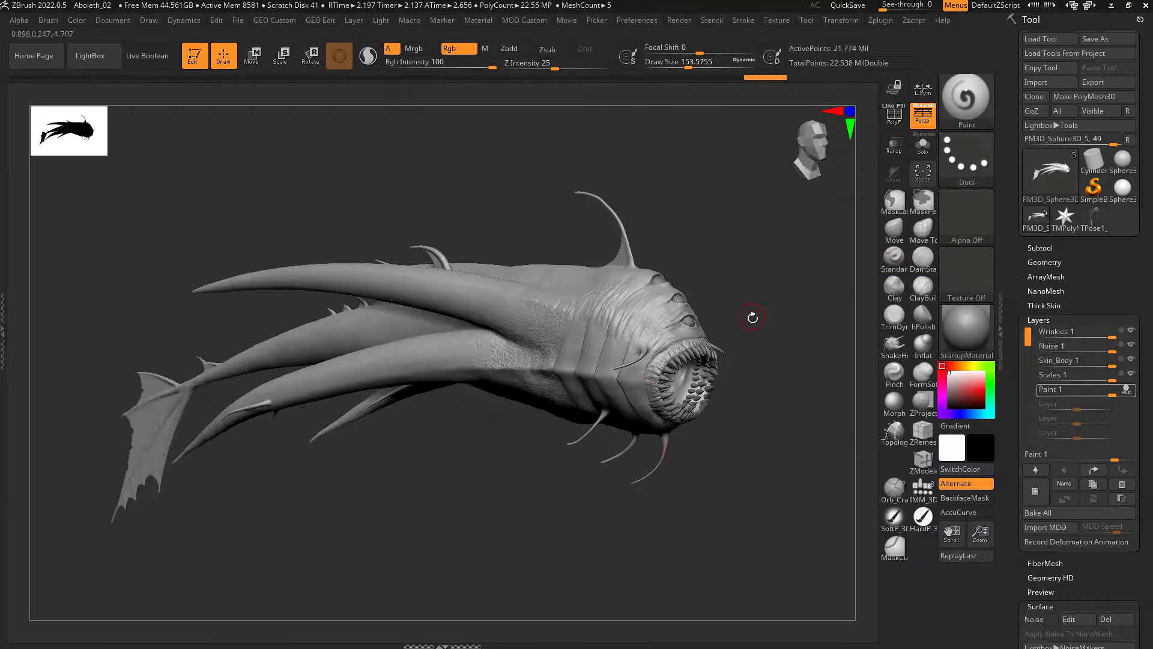
# - Apply the SkinShade4 material and polypaint the body a muted green
pyautogui.moveTo(753, 317); pyautogui.dragTo(763, 339)
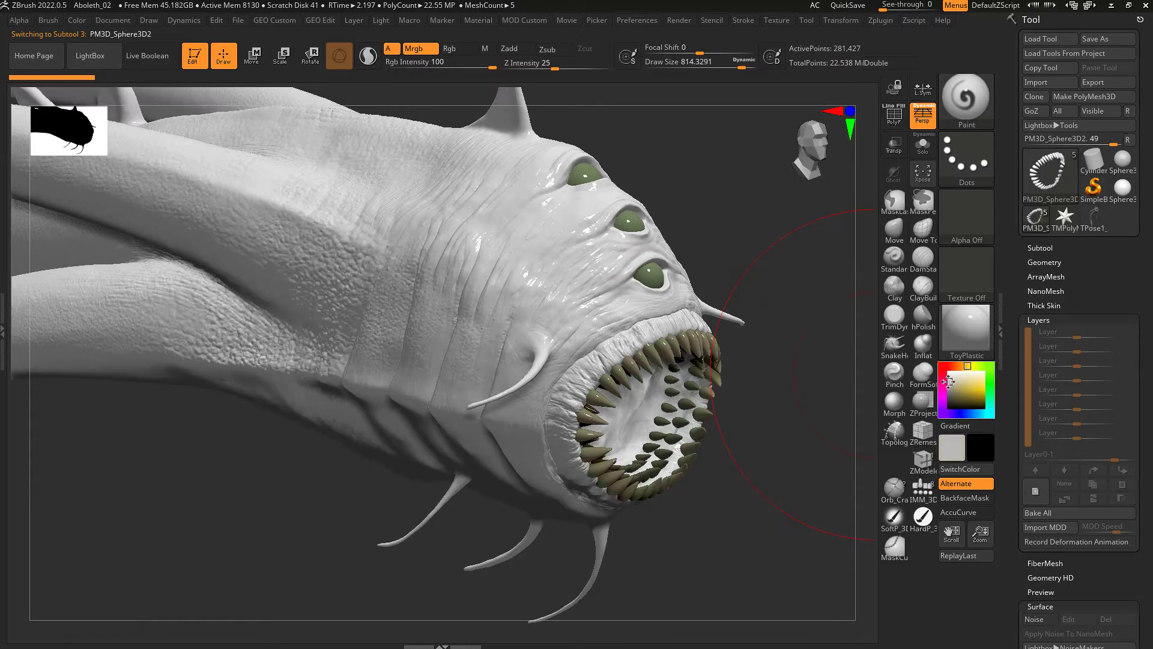
pyautogui.click(1040, 247)
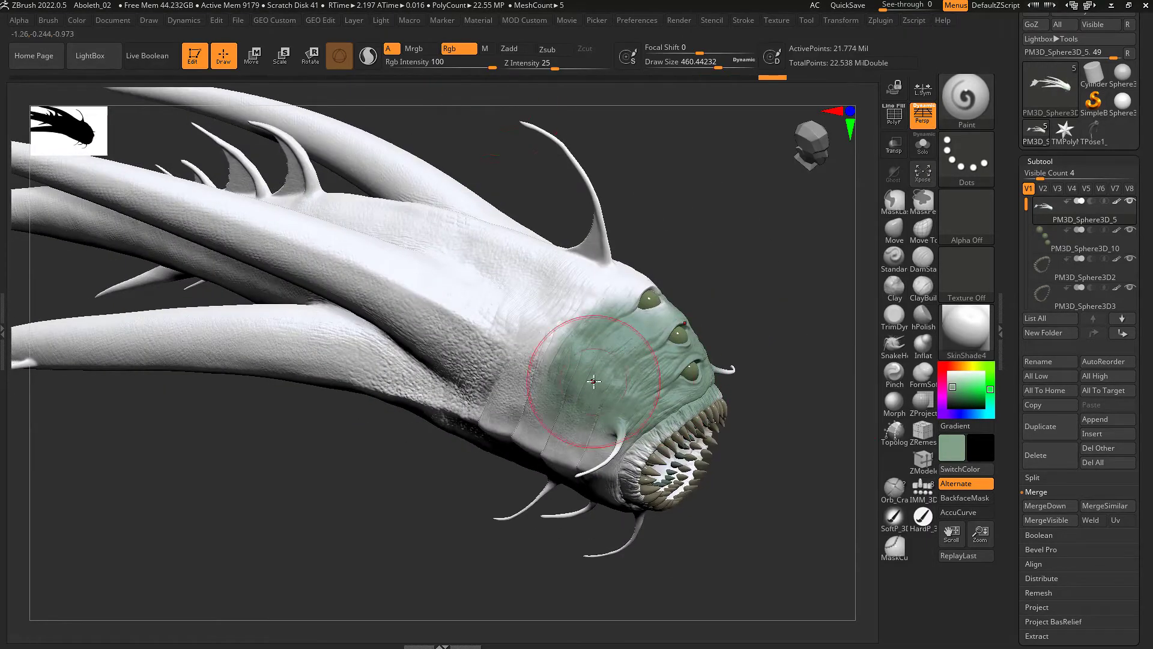
pyautogui.click(113, 21)
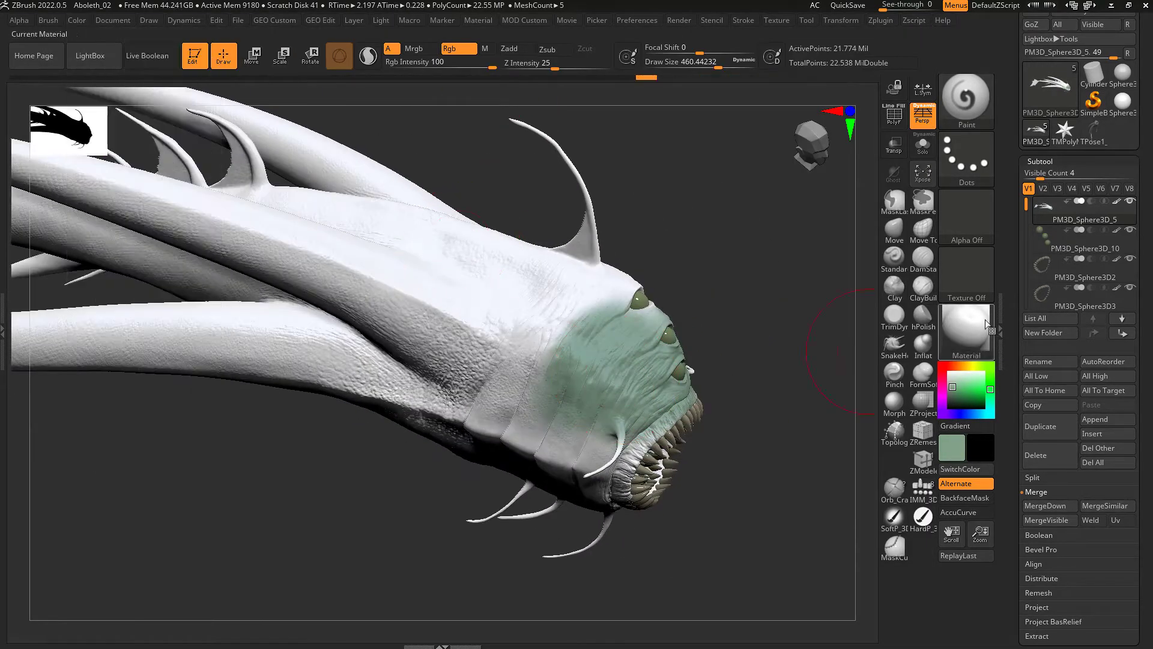
pyautogui.moveTo(661, 313); pyautogui.dragTo(420, 468)
# - Frame the creature, zoom in on the mouth and choose a pink paint colour
pyautogui.press('f')
pyautogui.moveTo(629, 287); pyautogui.dragTo(663, 358)
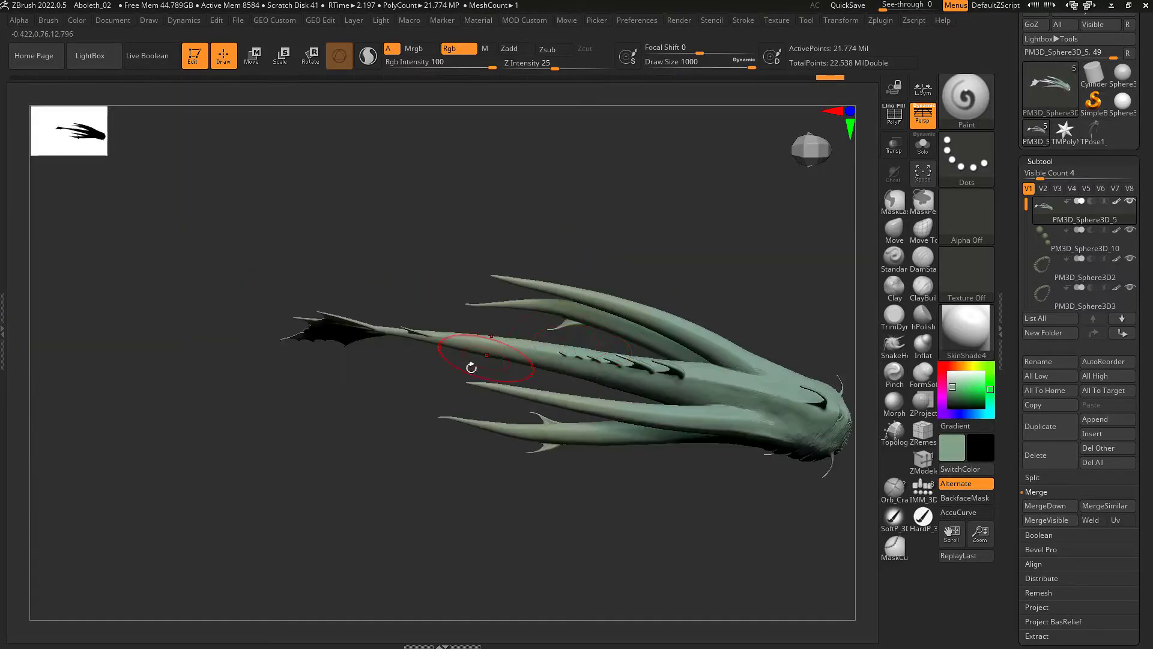
pyautogui.moveTo(469, 365); pyautogui.dragTo(817, 243)
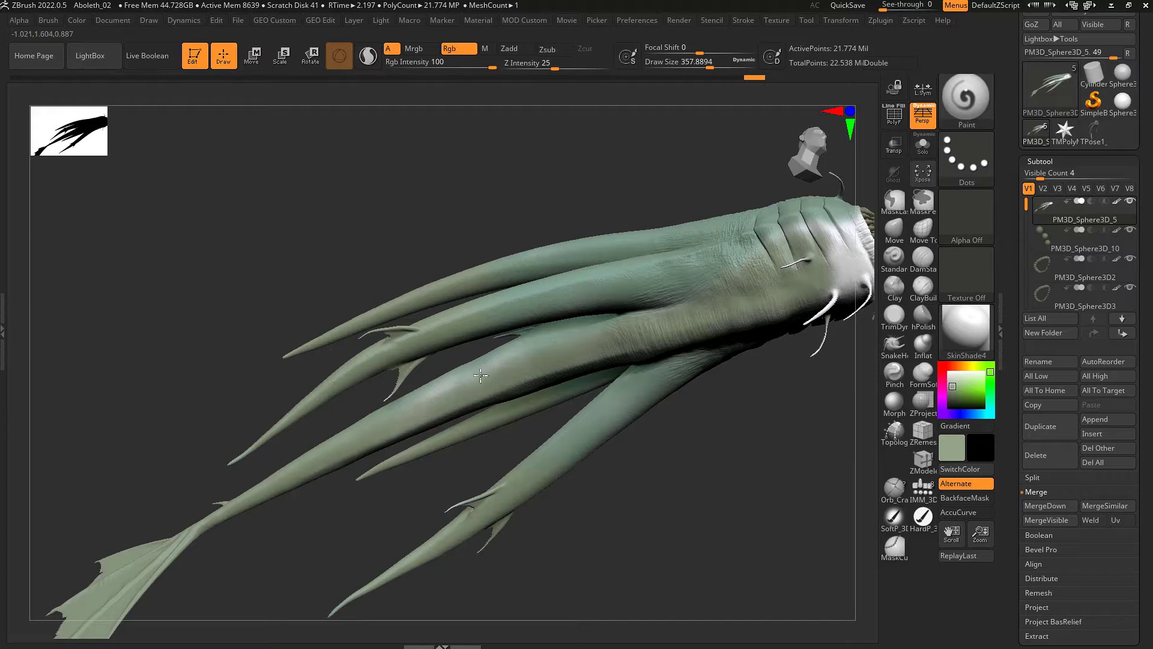
pyautogui.moveTo(481, 376)
pyautogui.mouseDown()
pyautogui.moveTo(653, 481)
pyautogui.moveTo(747, 398)
pyautogui.mouseUp()
pyautogui.click(955, 394)
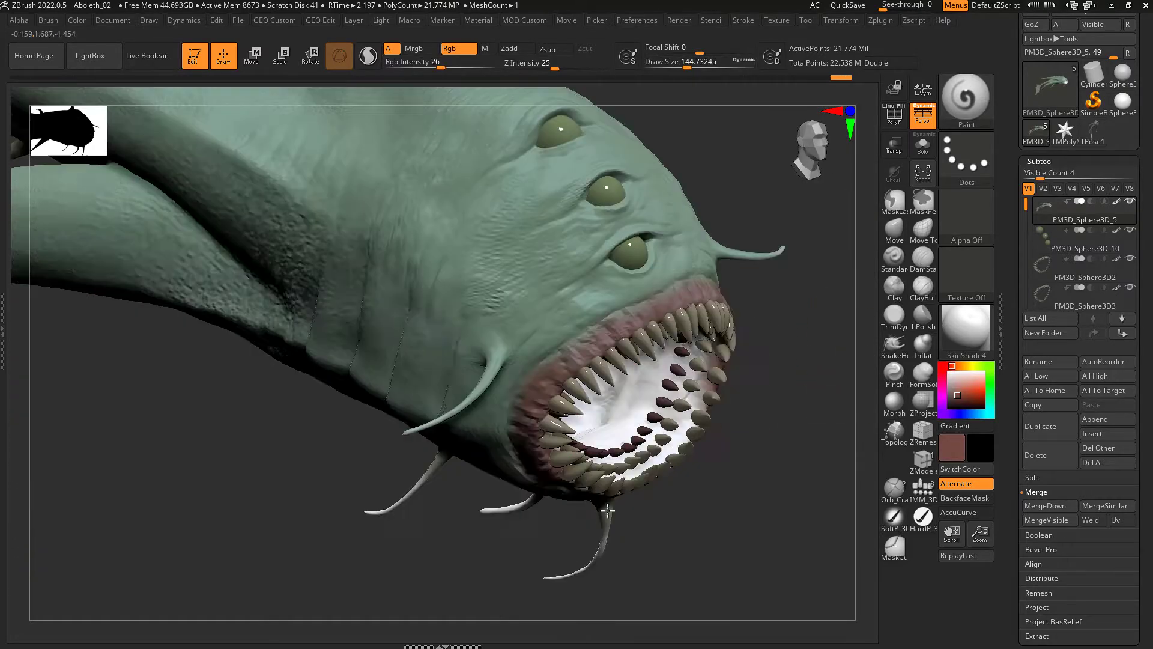
# - Solo the body, paint the mouth interior and eye sockets pinkish red, and switch to Alpha 23
pyautogui.moveTo(608, 313)
pyautogui.mouseDown()
pyautogui.moveTo(692, 484)
pyautogui.moveTo(574, 259)
pyautogui.mouseUp()
pyautogui.hotkey('ctrl', 'shift', 's')
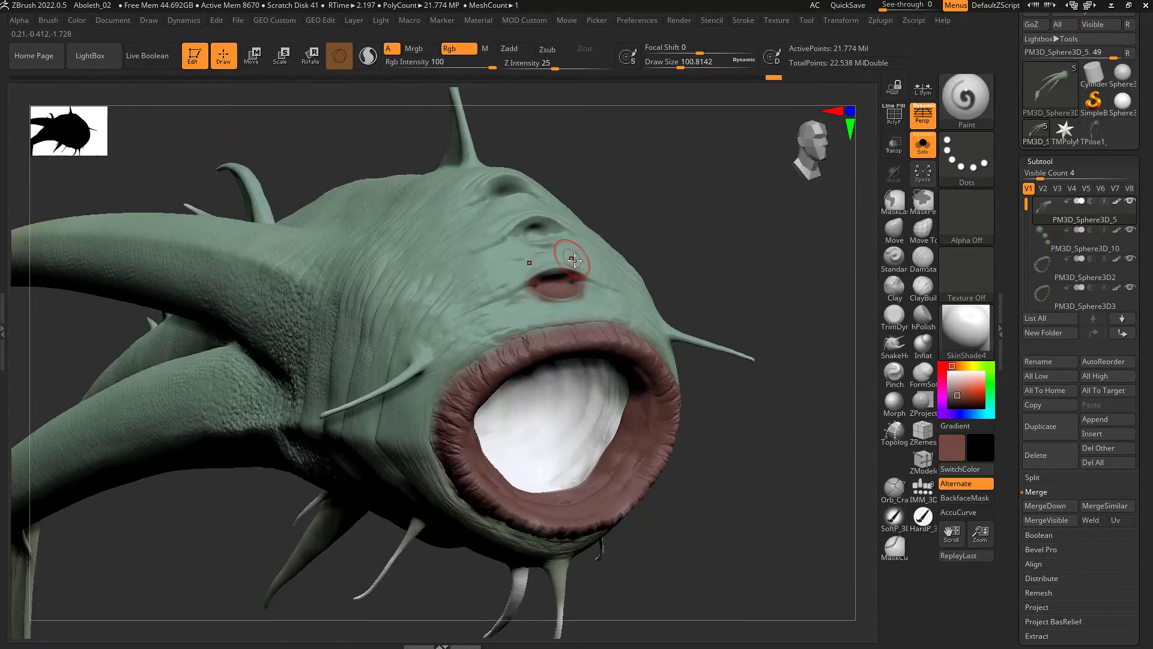
pyautogui.moveTo(574, 260); pyautogui.dragTo(551, 236, button='right')
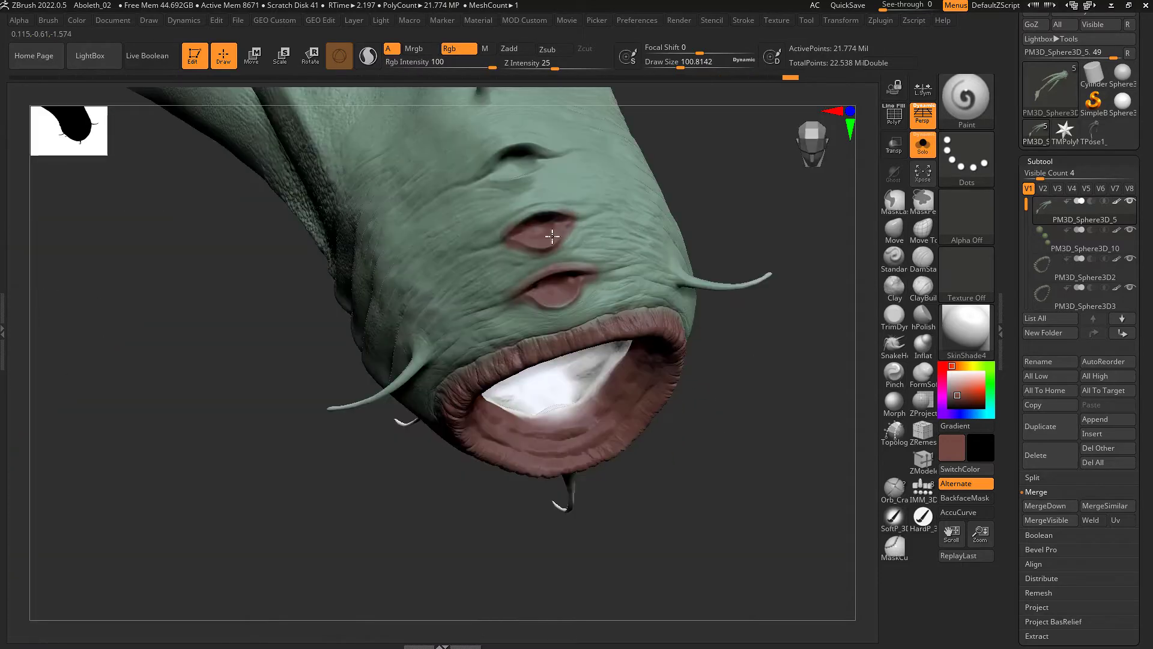
pyautogui.moveTo(491, 176)
pyautogui.mouseDown(button='right')
pyautogui.moveTo(546, 386)
pyautogui.moveTo(682, 380)
pyautogui.moveTo(630, 291)
pyautogui.moveTo(608, 506)
pyautogui.moveTo(577, 407)
pyautogui.moveTo(708, 497)
pyautogui.moveTo(781, 360)
pyautogui.moveTo(653, 349)
pyautogui.moveTo(594, 433)
pyautogui.moveTo(574, 489)
pyautogui.mouseUp(button='right')
pyautogui.click(966, 218)
pyautogui.click(781, 364)
pyautogui.moveTo(544, 387)
pyautogui.mouseDown(button='right')
pyautogui.moveTo(703, 438)
pyautogui.moveTo(695, 381)
pyautogui.moveTo(838, 461)
pyautogui.mouseUp(button='right')
# - Switch the paint stroke to Spray and bring the head into a close side view
pyautogui.click(967, 157)
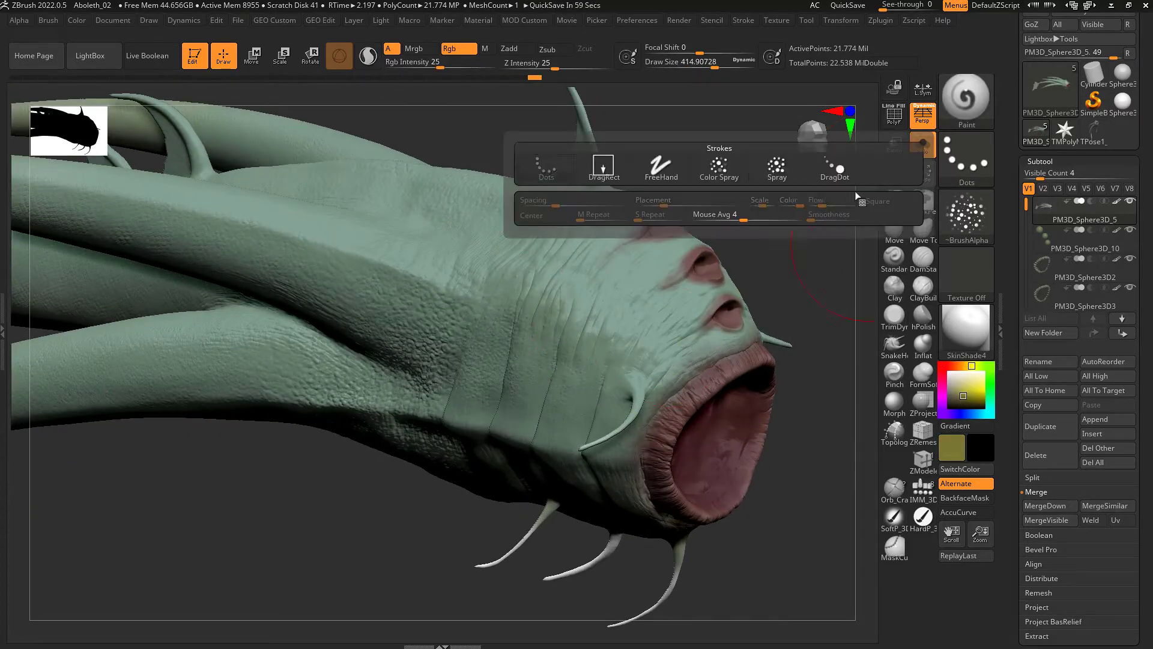
pyautogui.moveTo(655, 277)
pyautogui.mouseDown(button='right')
pyautogui.moveTo(741, 443)
pyautogui.moveTo(449, 303)
pyautogui.moveTo(480, 462)
pyautogui.moveTo(631, 385)
pyautogui.moveTo(755, 301)
pyautogui.moveTo(481, 340)
pyautogui.moveTo(852, 338)
pyautogui.mouseUp(button='right')
pyautogui.moveTo(611, 335)
pyautogui.mouseDown(button='right')
pyautogui.moveTo(664, 405)
pyautogui.moveTo(600, 336)
pyautogui.moveTo(687, 463)
pyautogui.moveTo(670, 476)
pyautogui.moveTo(704, 474)
pyautogui.moveTo(600, 397)
pyautogui.mouseUp(button='right')
pyautogui.moveTo(785, 386)
pyautogui.mouseDown(button='right')
pyautogui.moveTo(612, 367)
pyautogui.moveTo(642, 394)
pyautogui.mouseUp(button='right')
# - Unhide the eyes and teeth and give the teeth the ToyPlastic material
pyautogui.hotkey('alt', 's')
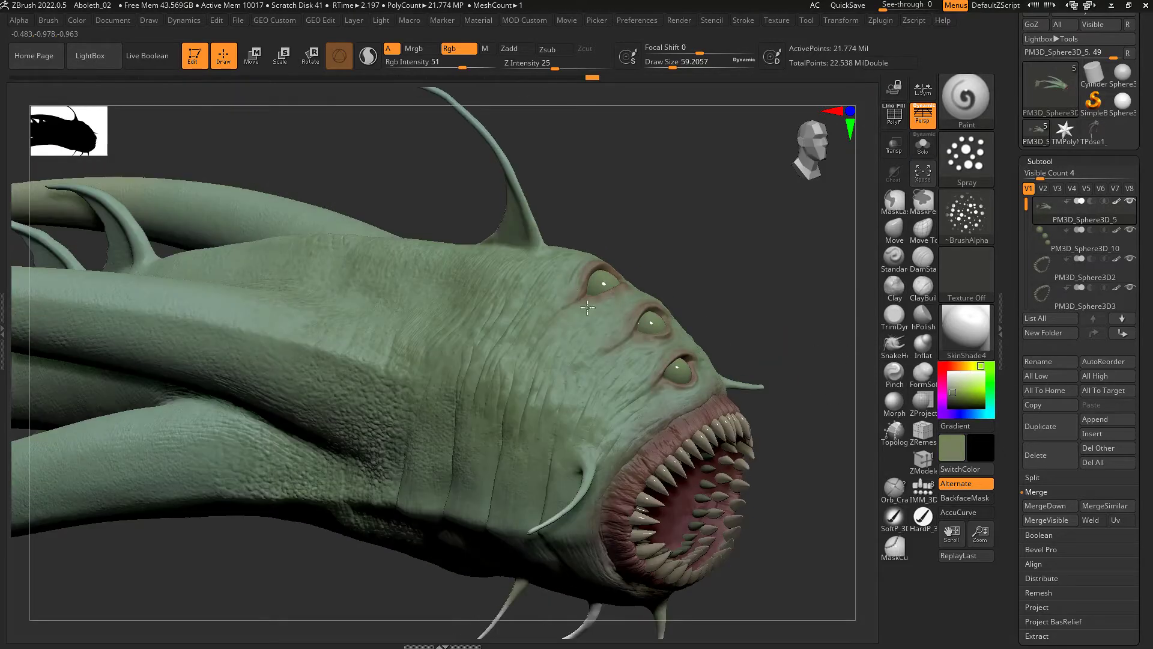
pyautogui.keyDown('ctrl'); pyautogui.moveTo(588, 308); pyautogui.dragTo(724, 394, button='right'); pyautogui.keyUp('ctrl')
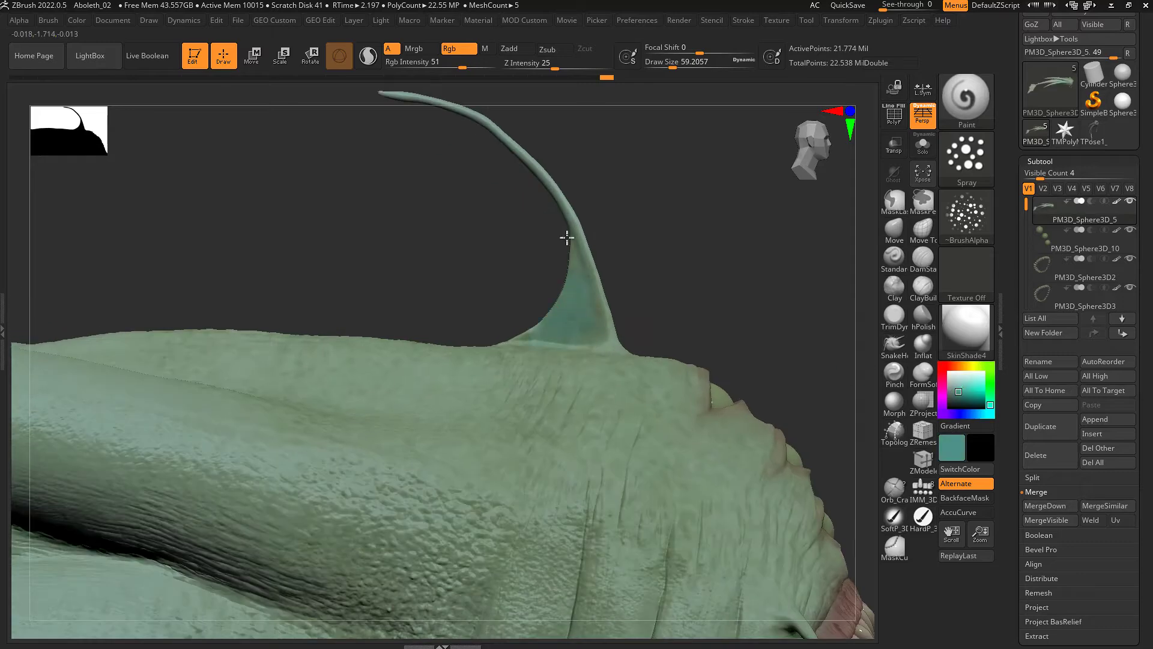
pyautogui.moveTo(567, 238)
pyautogui.keyDown('ctrl'); pyautogui.mouseDown(button='right')
pyautogui.moveTo(669, 361)
pyautogui.moveTo(587, 489)
pyautogui.moveTo(594, 456)
pyautogui.moveTo(669, 450)
pyautogui.moveTo(597, 415)
pyautogui.moveTo(654, 460)
pyautogui.moveTo(372, 386)
pyautogui.mouseUp(button='right'); pyautogui.keyUp('ctrl')
pyautogui.keyDown('alt'); pyautogui.click(373, 386); pyautogui.keyUp('alt')
pyautogui.press('m')
pyautogui.click(143, 29)
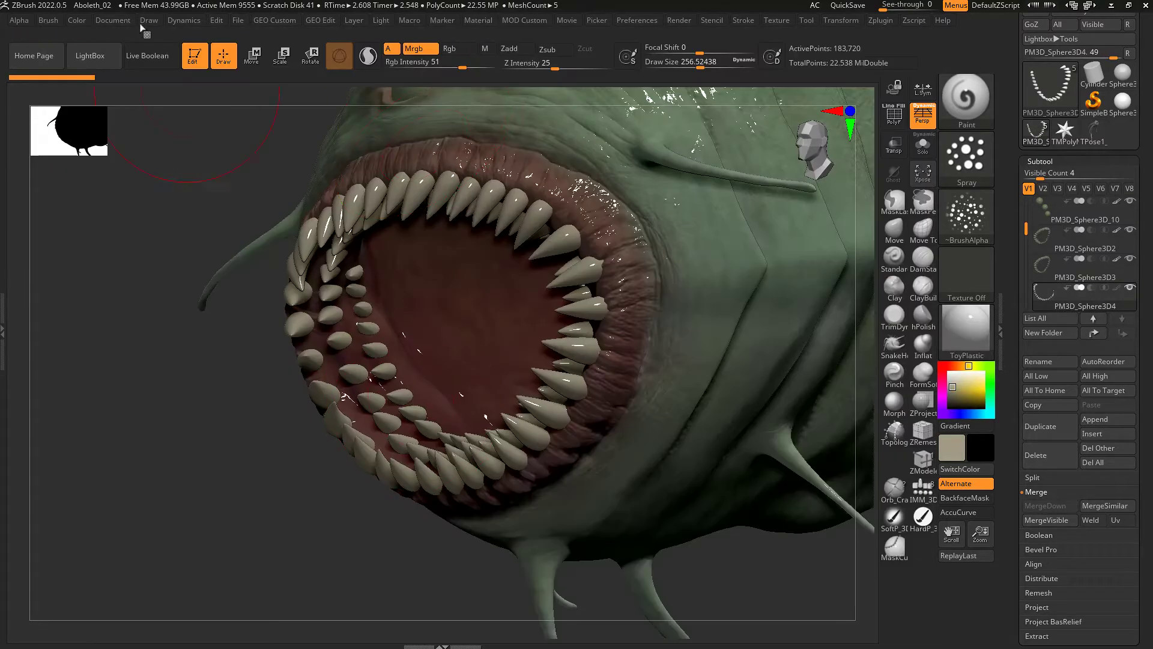
pyautogui.moveTo(840, 424)
pyautogui.keyDown('ctrl'); pyautogui.mouseDown(button='right')
pyautogui.moveTo(630, 471)
pyautogui.moveTo(662, 428)
pyautogui.moveTo(524, 331)
pyautogui.moveTo(835, 286)
pyautogui.mouseUp(button='right'); pyautogui.keyUp('ctrl')
pyautogui.keyDown('alt'); pyautogui.click(524, 331); pyautogui.keyUp('alt')
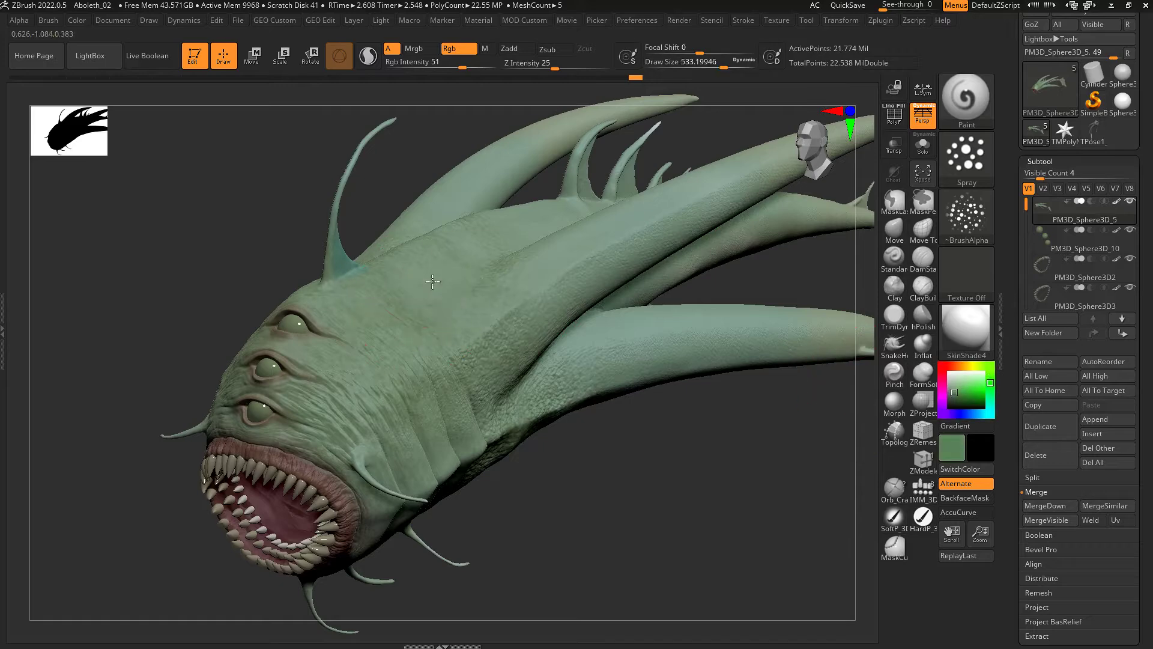
# - Back on the body, use a smaller brush with a soft round alpha and Dots stroke on the tail fin
pyautogui.moveTo(433, 281); pyautogui.dragTo(528, 250, button='right')
pyautogui.moveTo(682, 252)
pyautogui.mouseDown(button='right')
pyautogui.moveTo(478, 363)
pyautogui.moveTo(674, 304)
pyautogui.moveTo(564, 461)
pyautogui.moveTo(358, 287)
pyautogui.moveTo(605, 366)
pyautogui.moveTo(702, 334)
pyautogui.moveTo(759, 263)
pyautogui.mouseUp(button='right')
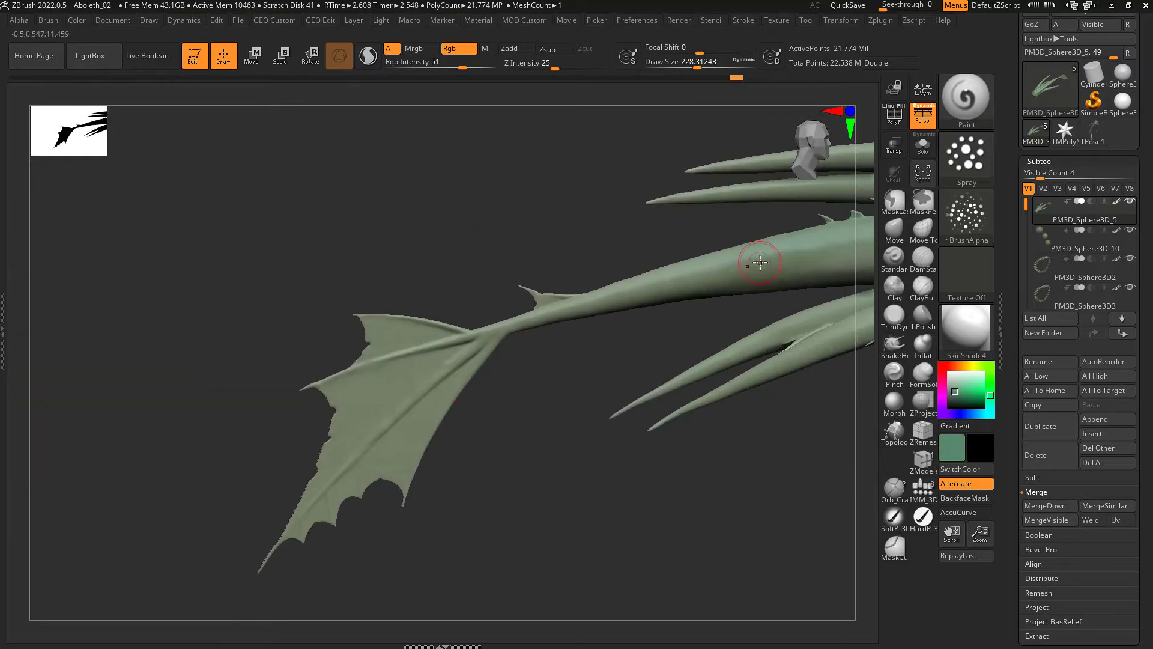
pyautogui.moveTo(442, 379)
pyautogui.mouseDown(button='right')
pyautogui.moveTo(579, 456)
pyautogui.moveTo(432, 425)
pyautogui.mouseUp(button='right')
pyautogui.click(967, 216)
pyautogui.click(258, 245)
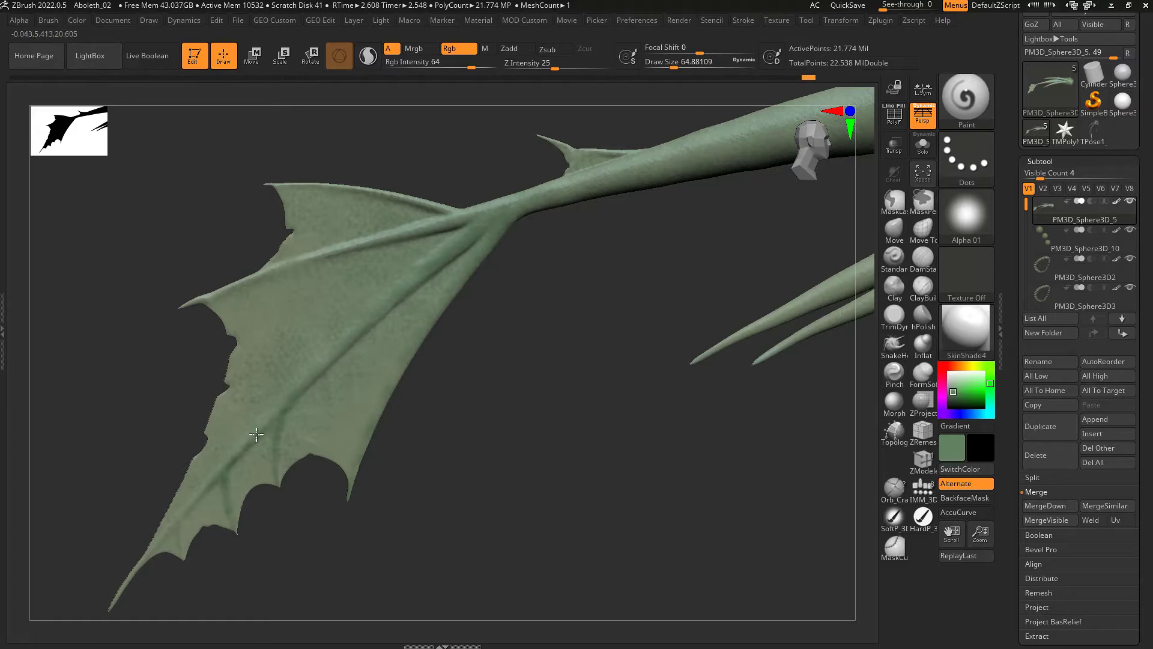
pyautogui.moveTo(178, 525)
pyautogui.keyDown('alt'); pyautogui.mouseDown(button='right')
pyautogui.moveTo(639, 386)
pyautogui.moveTo(438, 349)
pyautogui.mouseUp(button='right'); pyautogui.keyUp('alt')
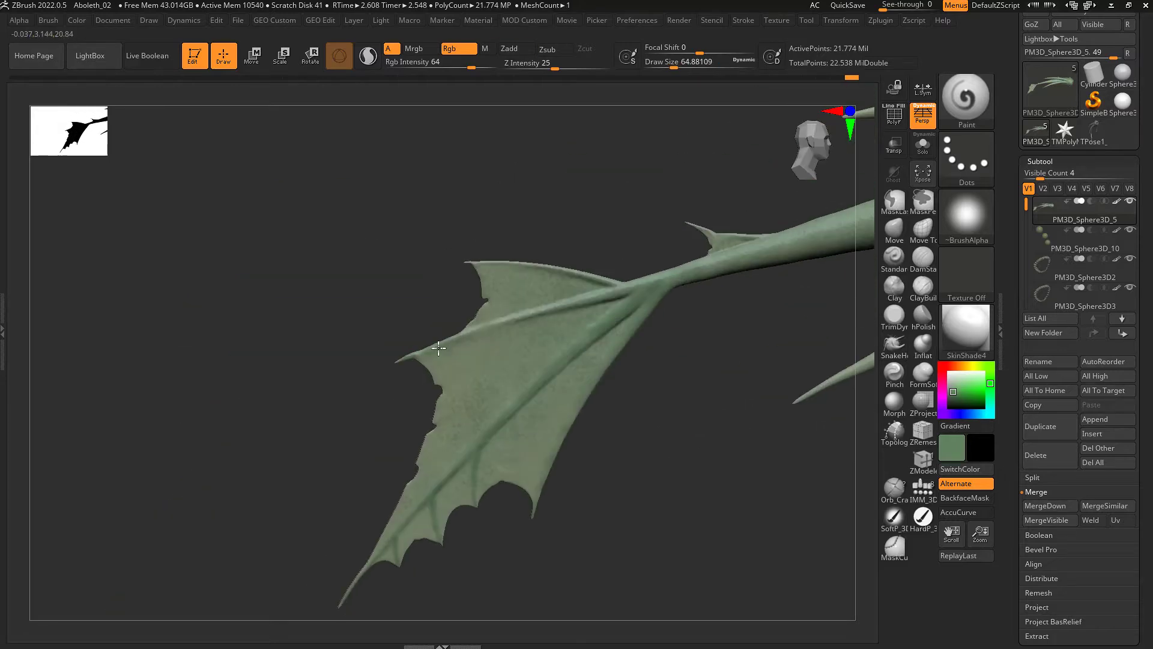
pyautogui.moveTo(618, 294)
pyautogui.keyDown('alt'); pyautogui.mouseDown(button='right')
pyautogui.moveTo(806, 381)
pyautogui.moveTo(482, 322)
pyautogui.mouseUp(button='right'); pyautogui.keyUp('alt')
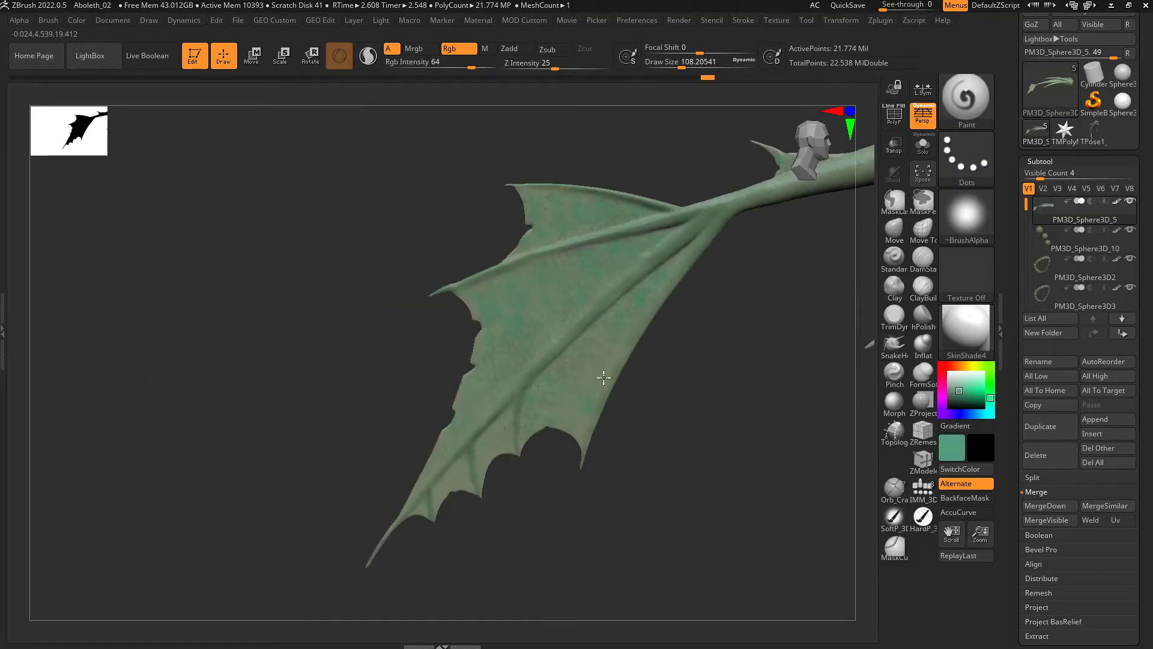
pyautogui.keyDown('alt'); pyautogui.moveTo(501, 427); pyautogui.dragTo(445, 456, button='right'); pyautogui.keyUp('alt')
# - Temporarily isolate a body section, then unhide everything and zoom in on a fin spine
pyautogui.press('f')
pyautogui.keyDown('ctrl'); pyautogui.keyDown('shift'); pyautogui.moveTo(492, 448); pyautogui.dragTo(728, 528); pyautogui.keyUp('shift'); pyautogui.keyUp('ctrl')
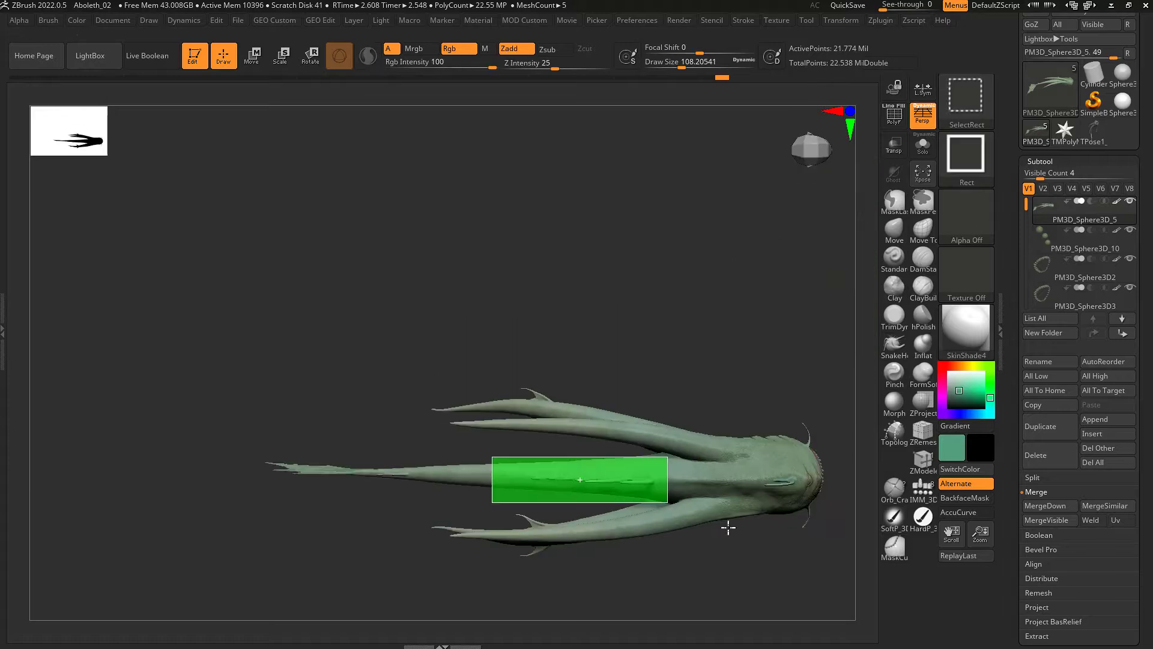
pyautogui.press('f')
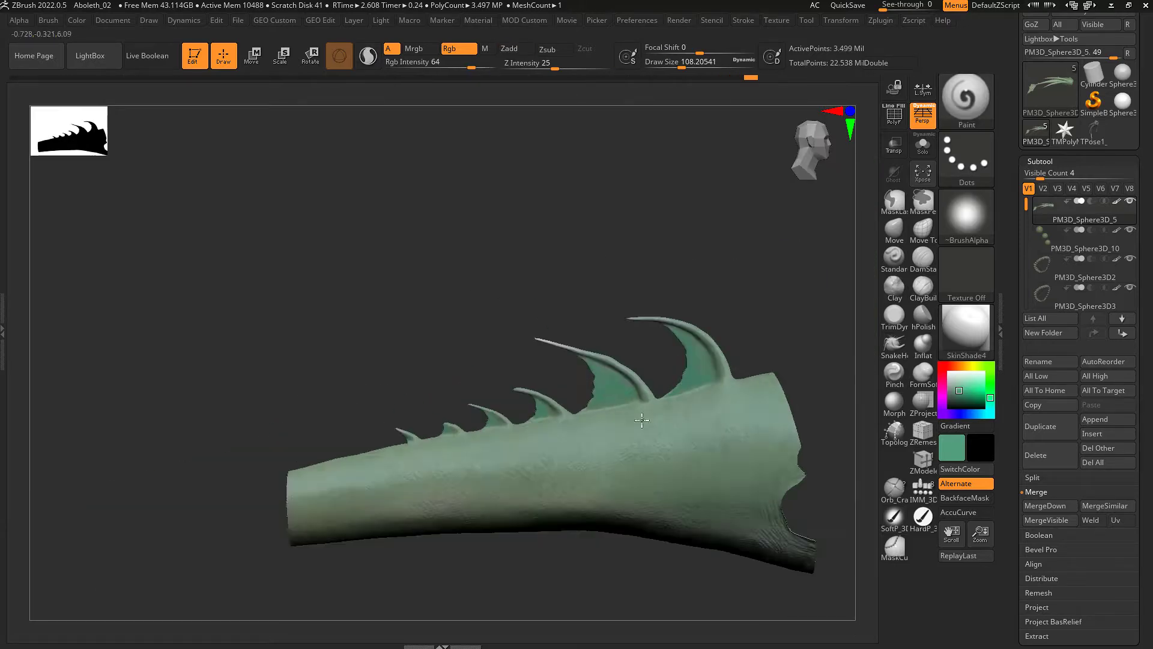
pyautogui.moveTo(468, 383); pyautogui.dragTo(790, 329)
pyautogui.keyDown('ctrl'); pyautogui.keyDown('shift'); pyautogui.click(651, 443); pyautogui.keyUp('shift'); pyautogui.keyUp('ctrl')
pyautogui.keyDown('alt'); pyautogui.moveTo(650, 442); pyautogui.dragTo(557, 350, button='right'); pyautogui.keyUp('alt')
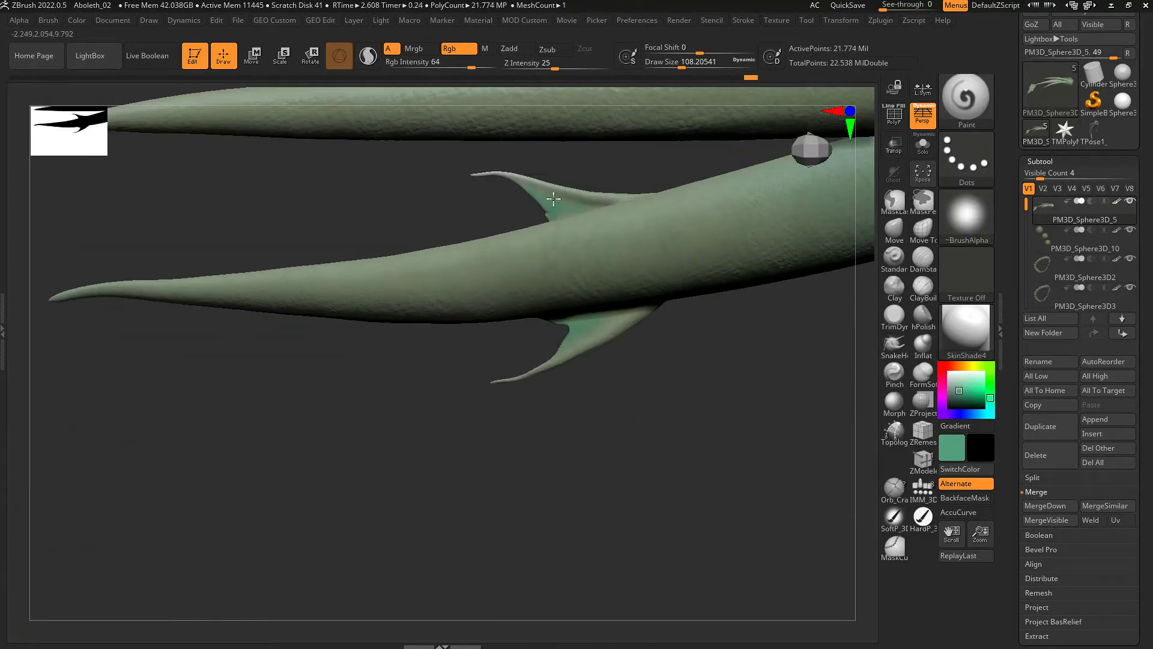
# - Polypaint darker green mottling over the tail fin using Alpha 59
pyautogui.moveTo(553, 199)
pyautogui.keyDown('alt'); pyautogui.mouseDown(button='right')
pyautogui.moveTo(644, 353)
pyautogui.moveTo(597, 324)
pyautogui.moveTo(540, 252)
pyautogui.mouseUp(button='right'); pyautogui.keyUp('alt')
pyautogui.press('c')
pyautogui.hotkey('alt', 'a')
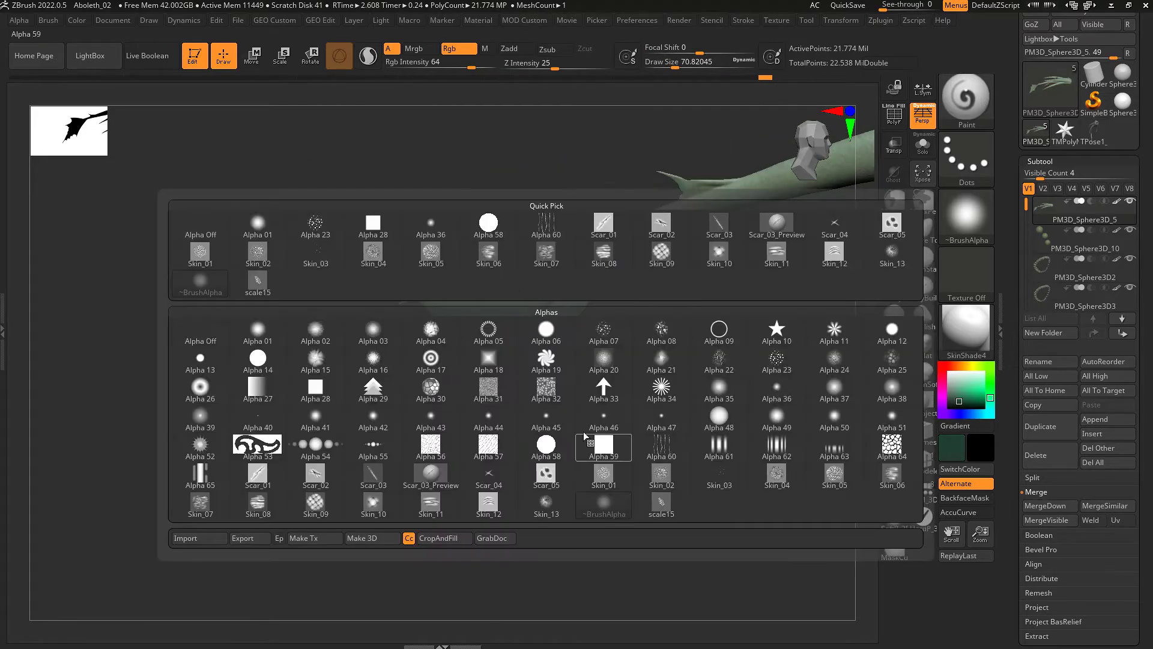
pyautogui.click(585, 437)
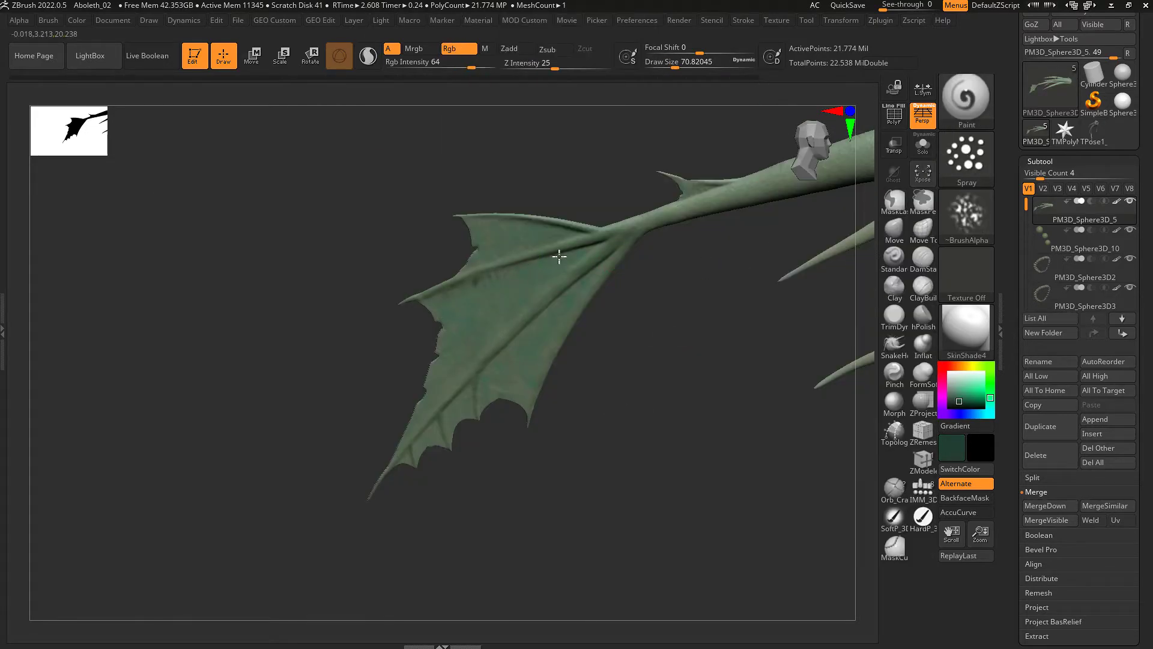
pyautogui.moveTo(520, 273)
pyautogui.keyDown('alt'); pyautogui.mouseDown(button='right')
pyautogui.moveTo(741, 361)
pyautogui.moveTo(547, 222)
pyautogui.mouseUp(button='right'); pyautogui.keyUp('alt')
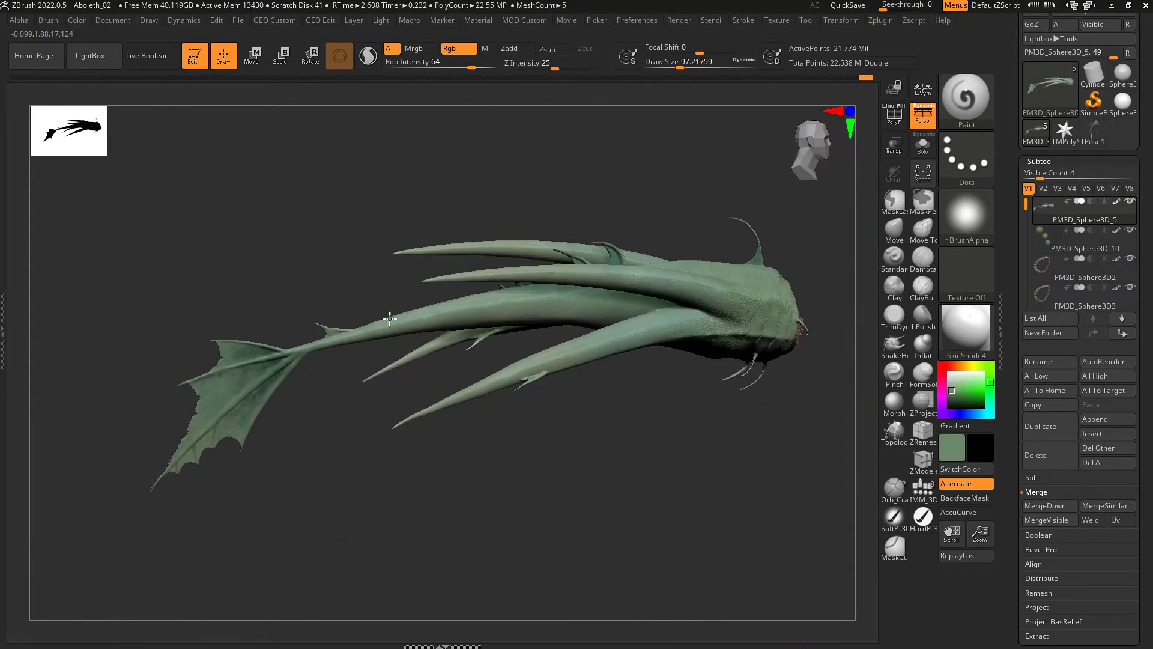
pyautogui.moveTo(646, 433); pyautogui.dragTo(584, 463)
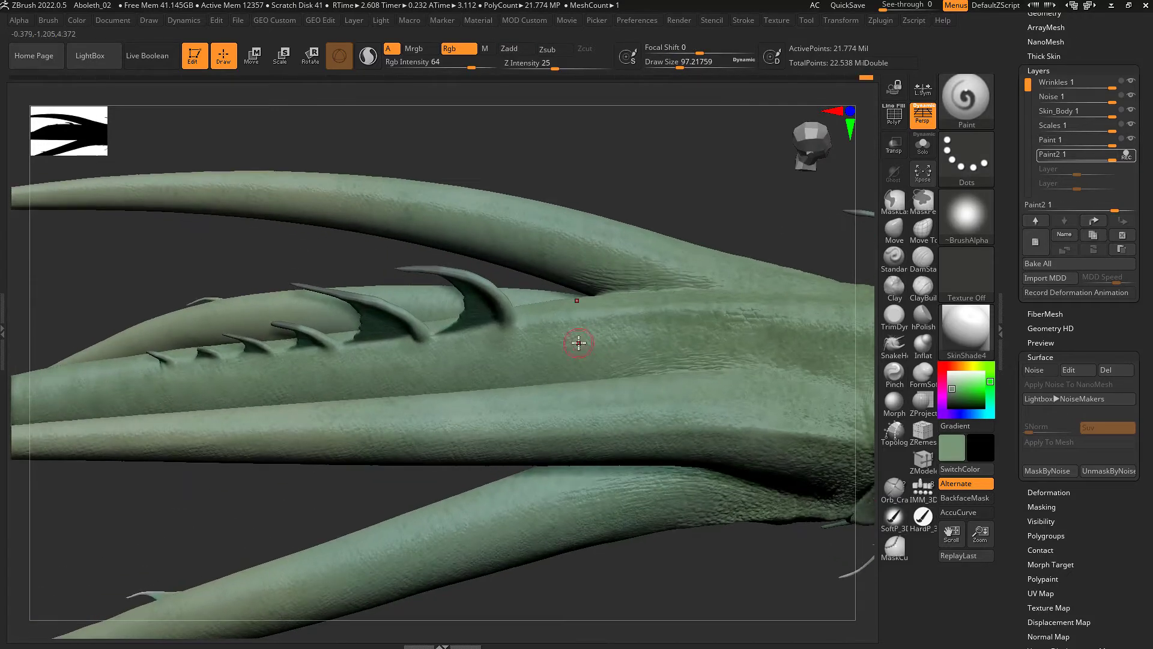
# - Choose the Skin_09 alpha and briefly hide part of the mesh to isolate the tentacles
pyautogui.click(966, 215)
pyautogui.click(594, 377)
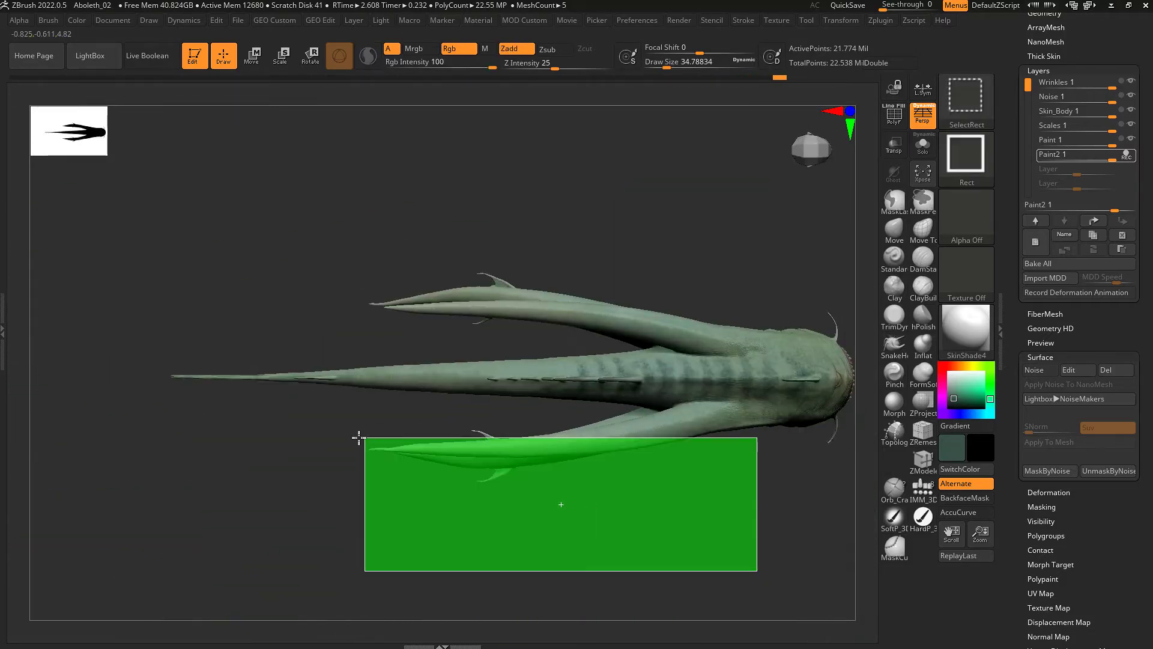
pyautogui.keyDown('ctrl'); pyautogui.keyDown('alt'); pyautogui.keyDown('shift'); pyautogui.moveTo(758, 571); pyautogui.dragTo(363, 404); pyautogui.keyUp('shift'); pyautogui.keyUp('alt'); pyautogui.keyUp('ctrl')
pyautogui.keyDown('ctrl'); pyautogui.keyDown('shift'); pyautogui.click(637, 521); pyautogui.keyUp('shift'); pyautogui.keyUp('ctrl')
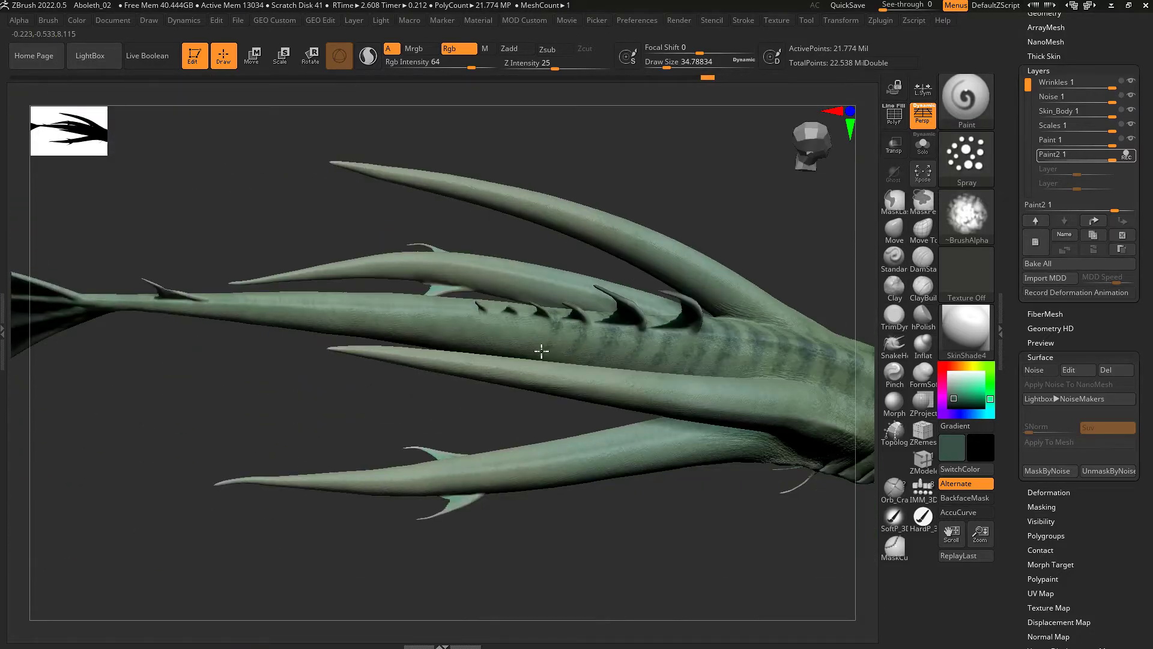
# - Paint dark green Skin_09 banding around the tentacles, fin spines and head
pyautogui.moveTo(541, 351); pyautogui.dragTo(561, 357, button='right')
pyautogui.moveTo(640, 395)
pyautogui.mouseDown(button='right')
pyautogui.moveTo(688, 412)
pyautogui.moveTo(726, 381)
pyautogui.moveTo(674, 443)
pyautogui.moveTo(669, 489)
pyautogui.moveTo(522, 442)
pyautogui.moveTo(420, 530)
pyautogui.mouseUp(button='right')
pyautogui.moveTo(471, 483)
pyautogui.mouseDown(button='right')
pyautogui.moveTo(376, 443)
pyautogui.moveTo(507, 458)
pyautogui.moveTo(481, 343)
pyautogui.moveTo(510, 352)
pyautogui.moveTo(571, 334)
pyautogui.moveTo(601, 299)
pyautogui.moveTo(685, 495)
pyautogui.mouseUp(button='right')
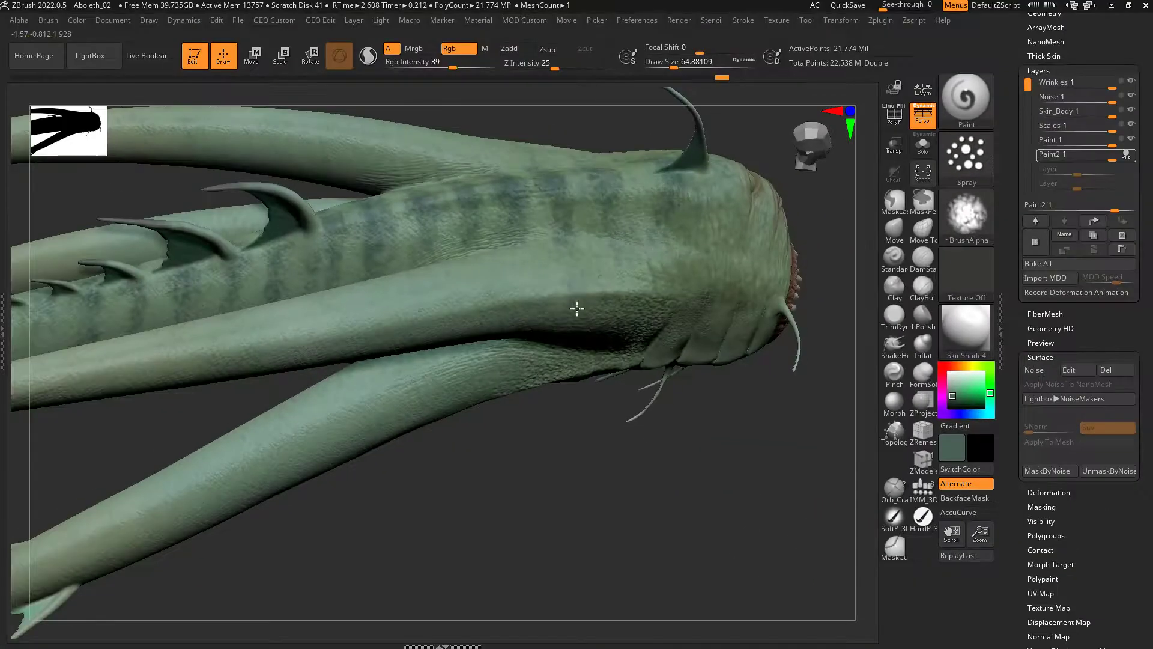
pyautogui.moveTo(616, 296); pyautogui.dragTo(547, 339, button='right')
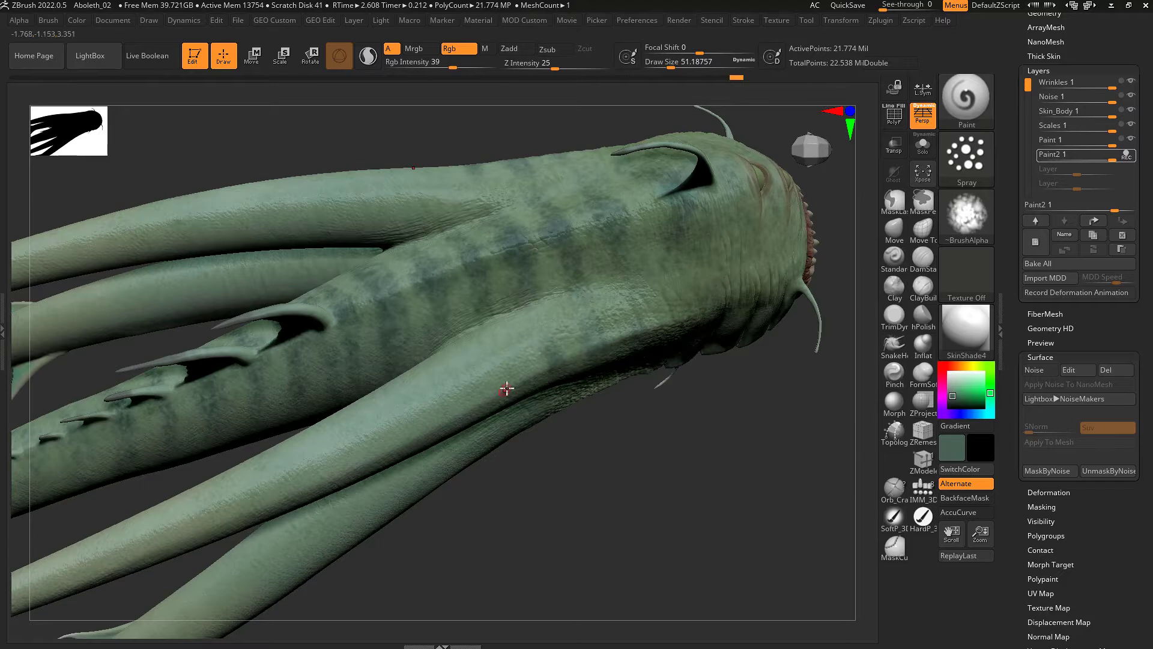
pyautogui.moveTo(506, 389)
pyautogui.mouseDown(button='right')
pyautogui.moveTo(618, 340)
pyautogui.moveTo(664, 370)
pyautogui.mouseUp(button='right')
pyautogui.moveTo(794, 341); pyautogui.dragTo(542, 364, button='right')
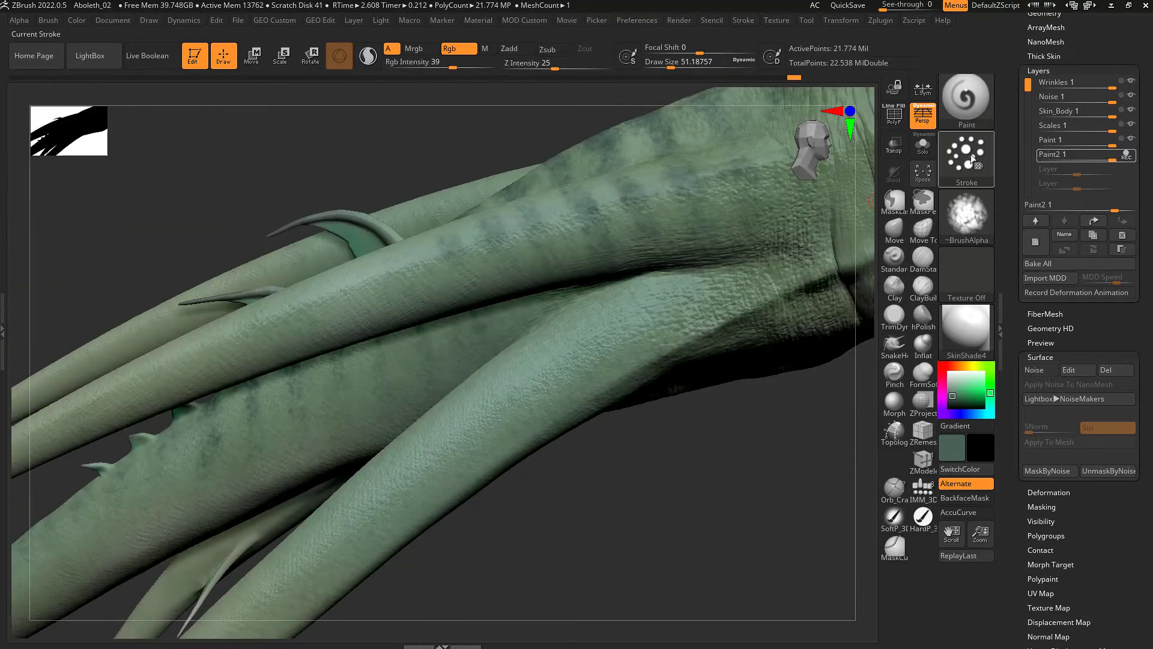
# - Switch to the Dots stroke and add more dark bands along the tentacles and upper body
pyautogui.click(966, 159)
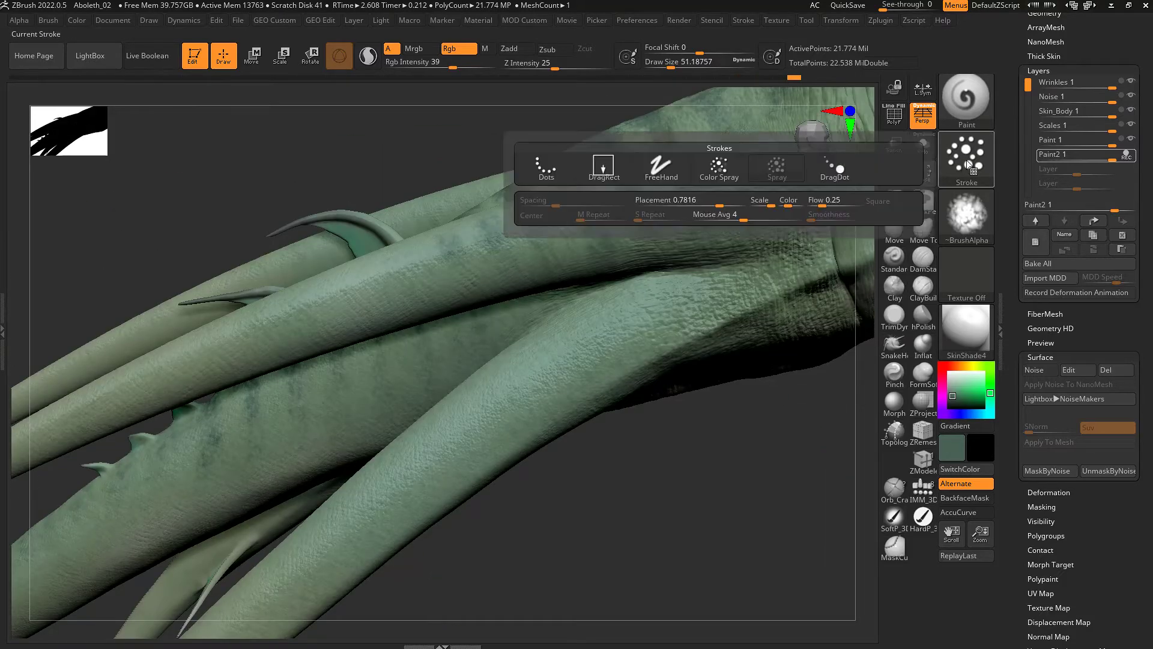
pyautogui.click(541, 161)
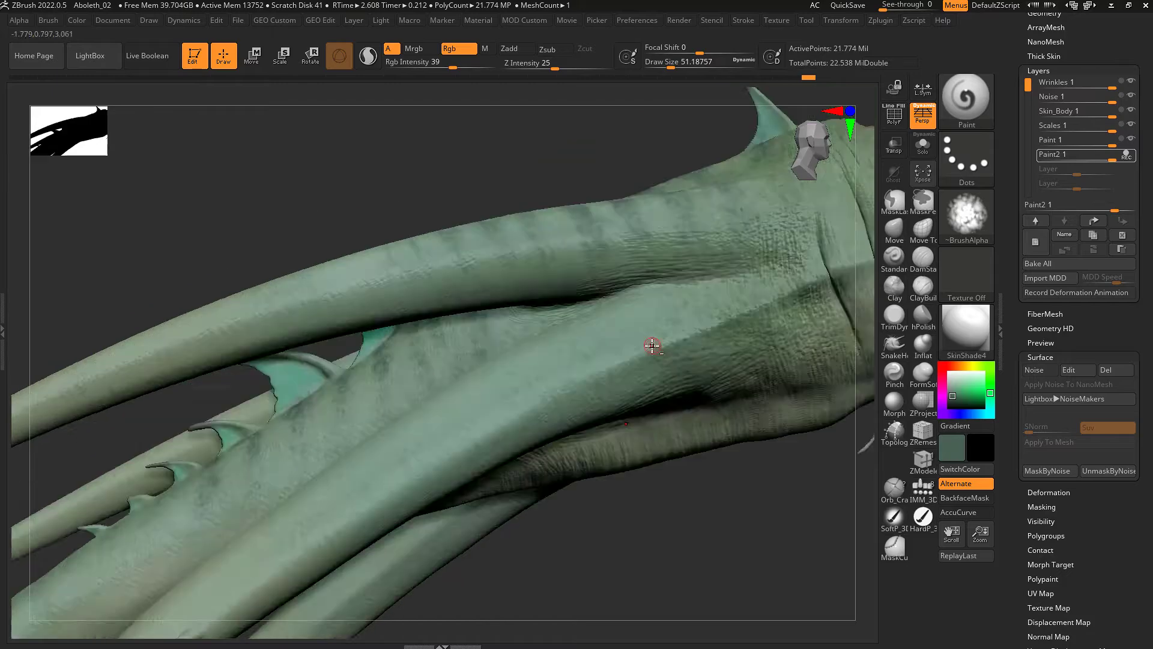
pyautogui.moveTo(507, 252)
pyautogui.mouseDown(button='right')
pyautogui.moveTo(651, 342)
pyautogui.moveTo(502, 328)
pyautogui.mouseUp(button='right')
pyautogui.moveTo(541, 362); pyautogui.dragTo(550, 392, button='right')
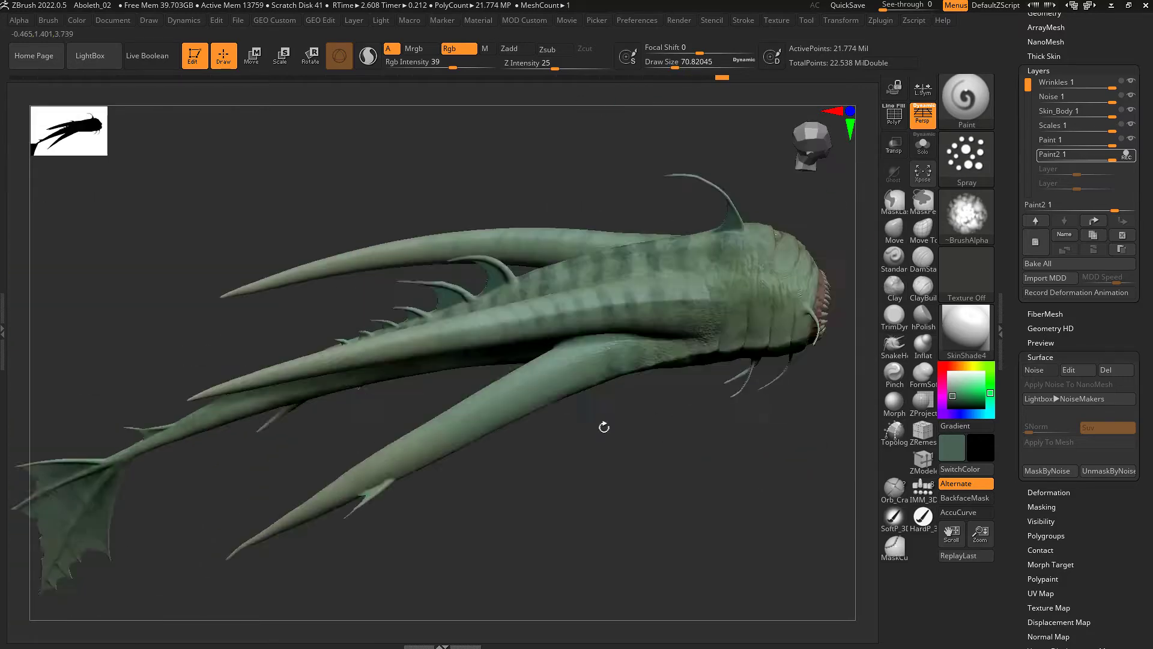
pyautogui.moveTo(542, 364); pyautogui.dragTo(497, 385, button='right')
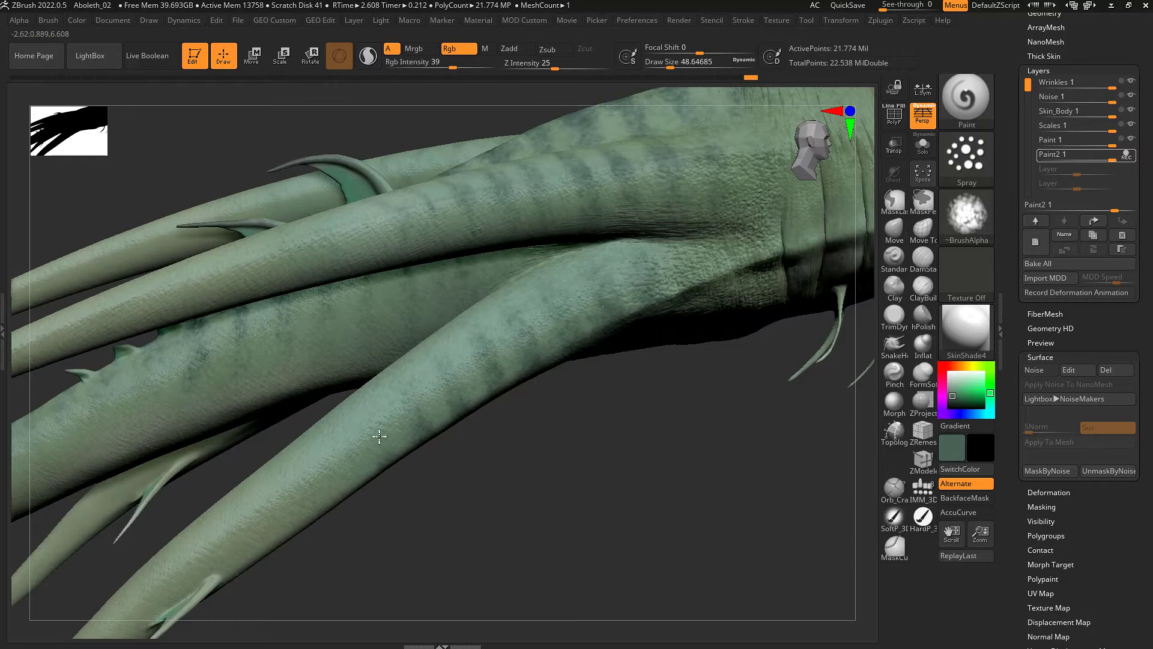
pyautogui.moveTo(386, 516); pyautogui.dragTo(332, 383, button='right')
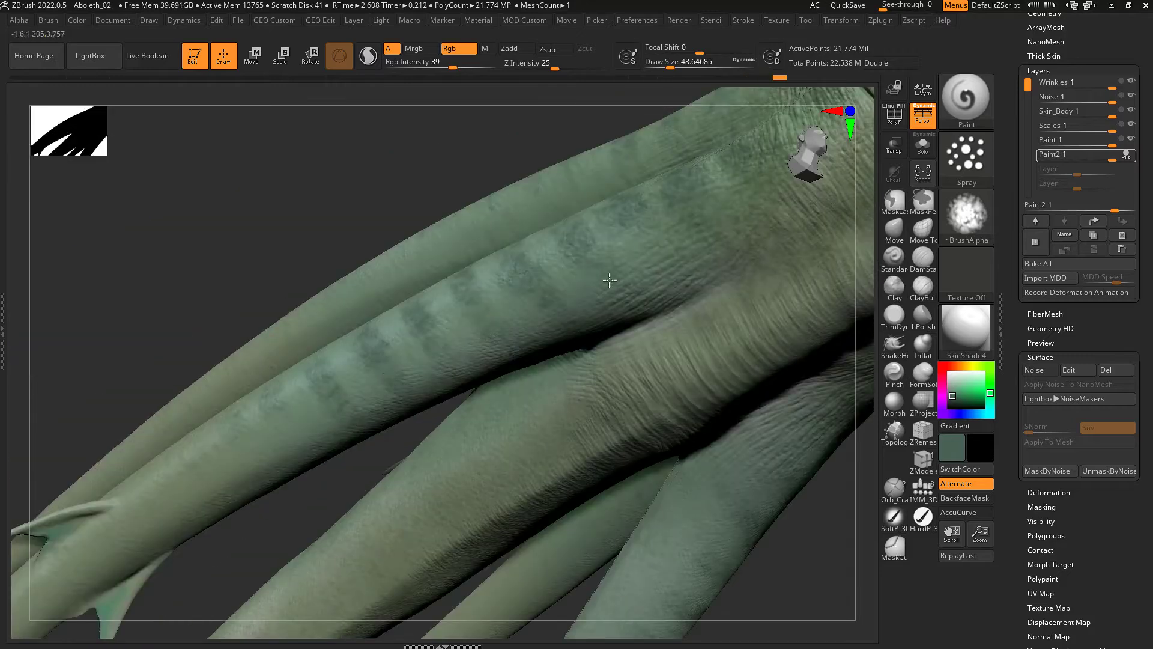
pyautogui.moveTo(609, 279); pyautogui.dragTo(587, 370, button='right')
pyautogui.moveTo(475, 423)
pyautogui.keyDown('ctrl'); pyautogui.mouseDown(button='right')
pyautogui.moveTo(681, 450)
pyautogui.moveTo(690, 484)
pyautogui.mouseUp(button='right'); pyautogui.keyUp('ctrl')
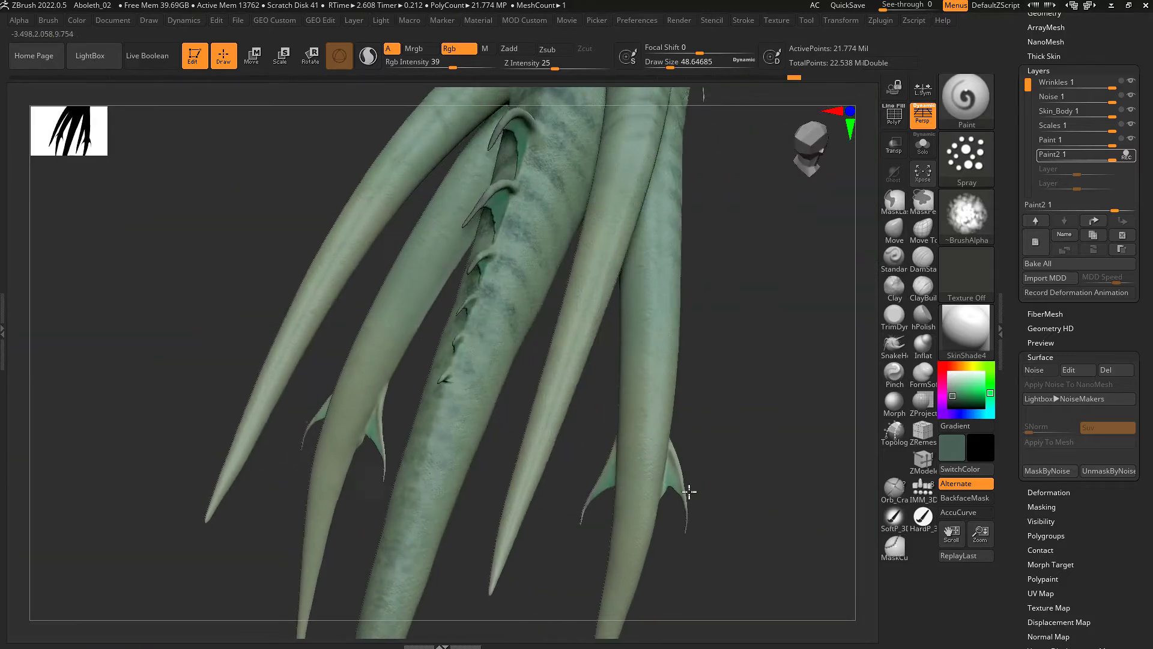
pyautogui.moveTo(694, 391)
pyautogui.keyDown('ctrl'); pyautogui.mouseDown(button='right')
pyautogui.moveTo(654, 440)
pyautogui.moveTo(720, 447)
pyautogui.moveTo(641, 463)
pyautogui.moveTo(598, 438)
pyautogui.moveTo(579, 408)
pyautogui.mouseUp(button='right'); pyautogui.keyUp('ctrl')
# - Select the eye subtool and fill the three eyes solid black
pyautogui.keyDown('alt'); pyautogui.click(579, 408); pyautogui.keyUp('alt')
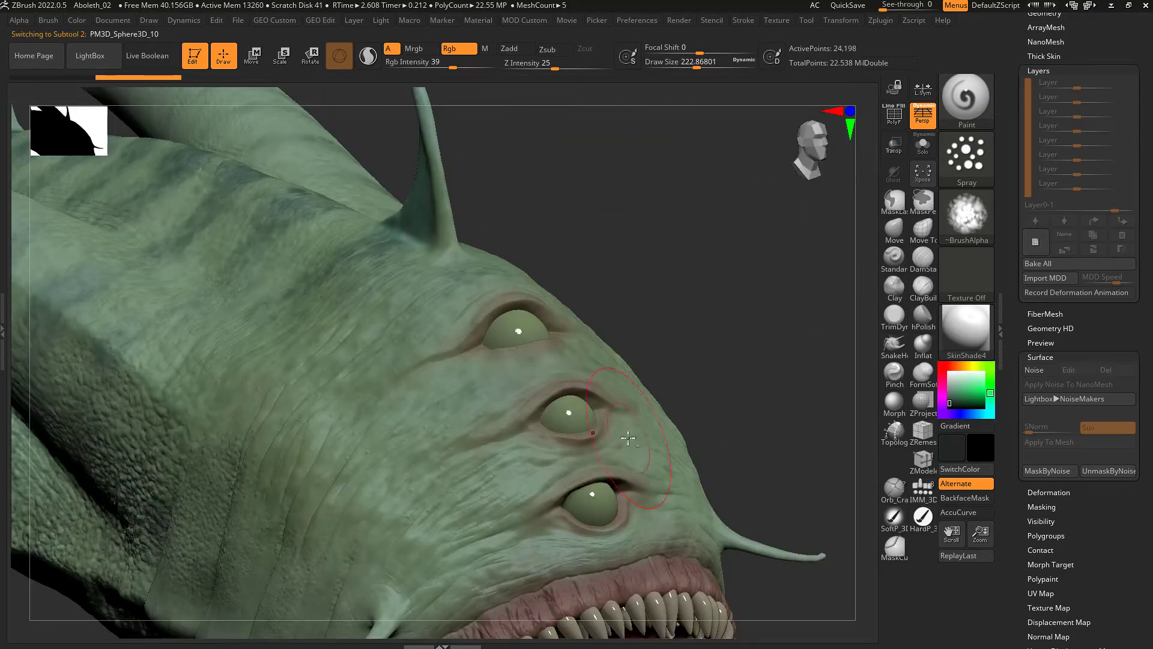
pyautogui.click(955, 401)
pyautogui.moveTo(660, 421)
pyautogui.keyDown('ctrl'); pyautogui.mouseDown(button='right')
pyautogui.moveTo(541, 390)
pyautogui.moveTo(413, 385)
pyautogui.mouseUp(button='right'); pyautogui.keyUp('ctrl')
pyautogui.press('space')
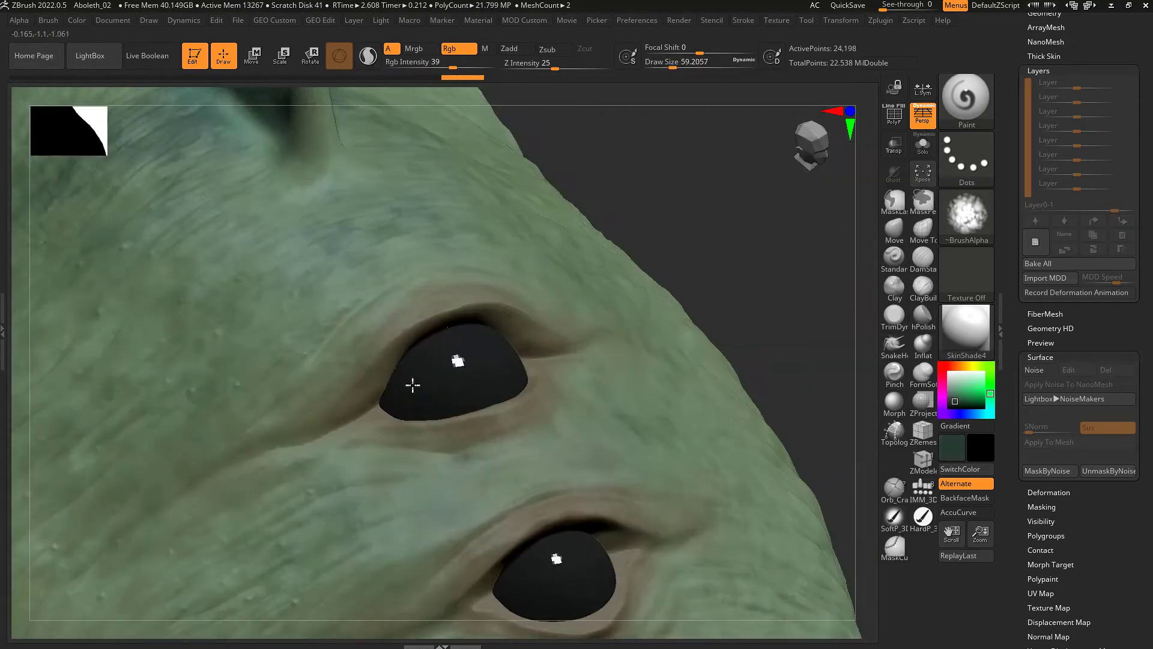
pyautogui.moveTo(583, 576)
pyautogui.keyDown('ctrl'); pyautogui.mouseDown(button='right')
pyautogui.moveTo(556, 479)
pyautogui.moveTo(679, 404)
pyautogui.moveTo(601, 420)
pyautogui.moveTo(558, 395)
pyautogui.mouseUp(button='right'); pyautogui.keyUp('ctrl')
pyautogui.moveTo(640, 362)
pyautogui.keyDown('ctrl'); pyautogui.mouseDown(button='right')
pyautogui.moveTo(706, 459)
pyautogui.moveTo(766, 412)
pyautogui.moveTo(657, 398)
pyautogui.mouseUp(button='right'); pyautogui.keyUp('ctrl')
# - Return to the Spray stroke with Alpha 23 and zoom in on the head
pyautogui.click(772, 160)
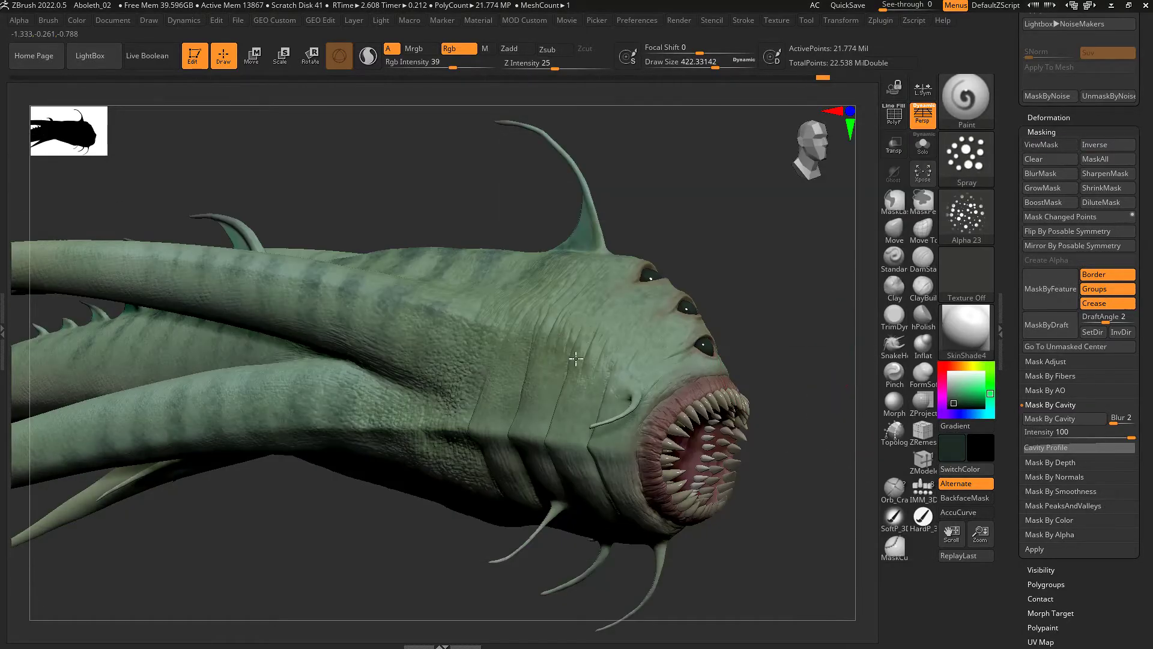
pyautogui.moveTo(575, 359); pyautogui.dragTo(727, 406, button='right')
pyautogui.moveTo(564, 399)
pyautogui.mouseDown(button='right')
pyautogui.moveTo(760, 498)
pyautogui.moveTo(865, 355)
pyautogui.mouseUp(button='right')
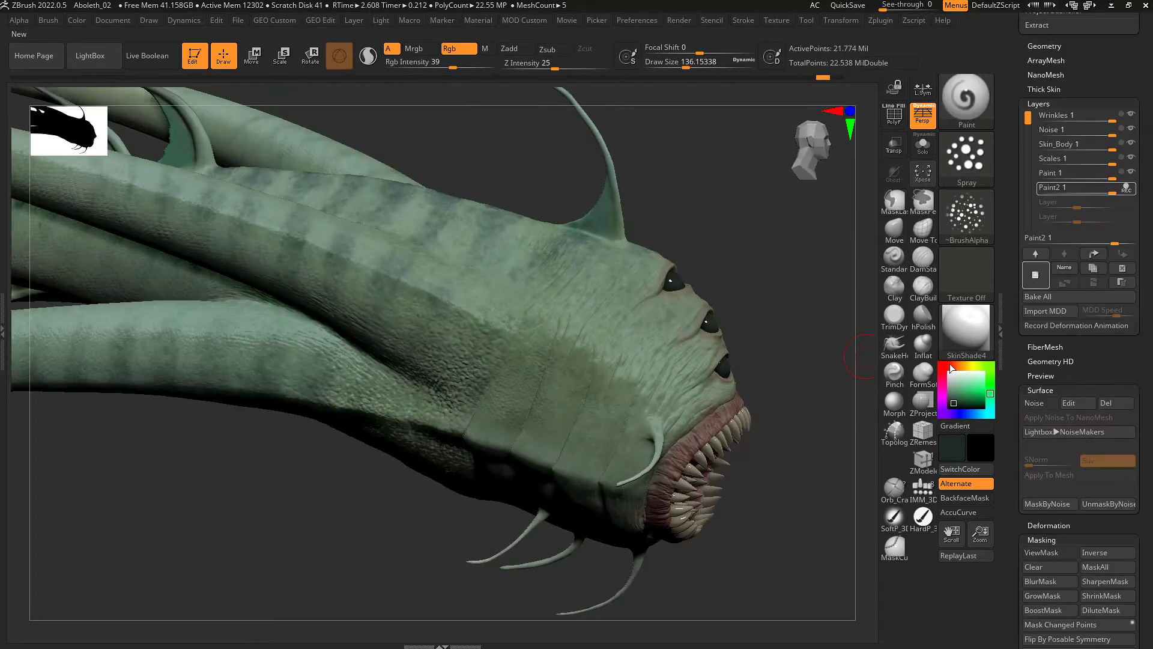
# - Name the new layer Pain_Cavity 1 and orbit around the head, tentacles and body
pyautogui.write('Pain_Cavity')
pyautogui.press('Return')
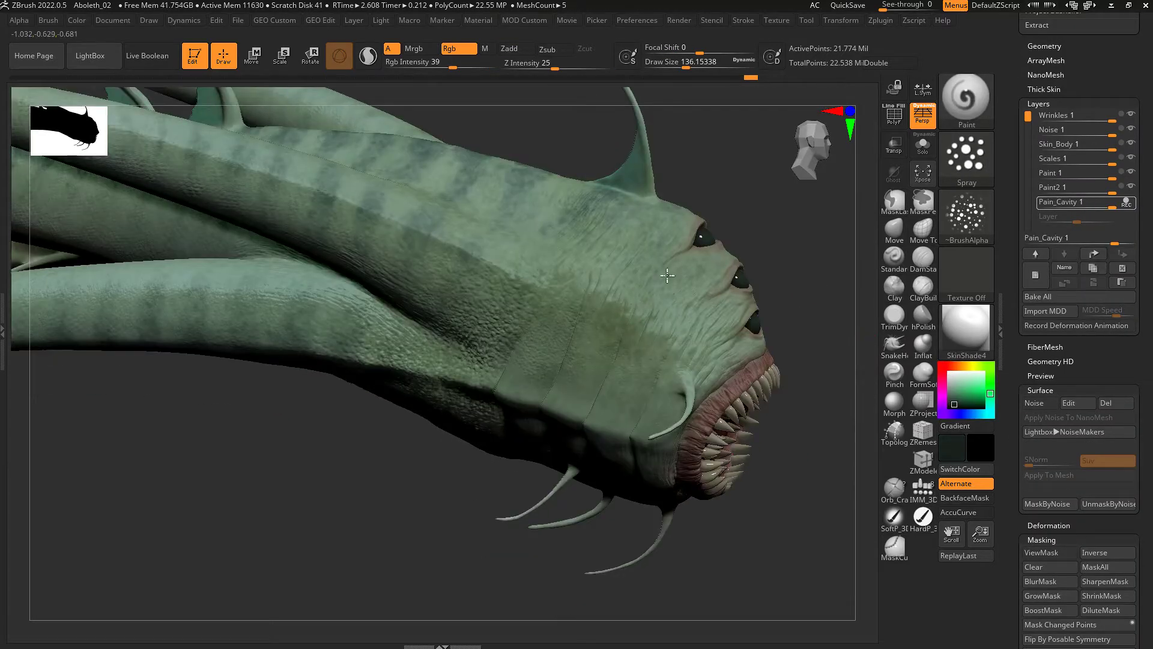
pyautogui.moveTo(667, 276); pyautogui.dragTo(638, 386, button='right')
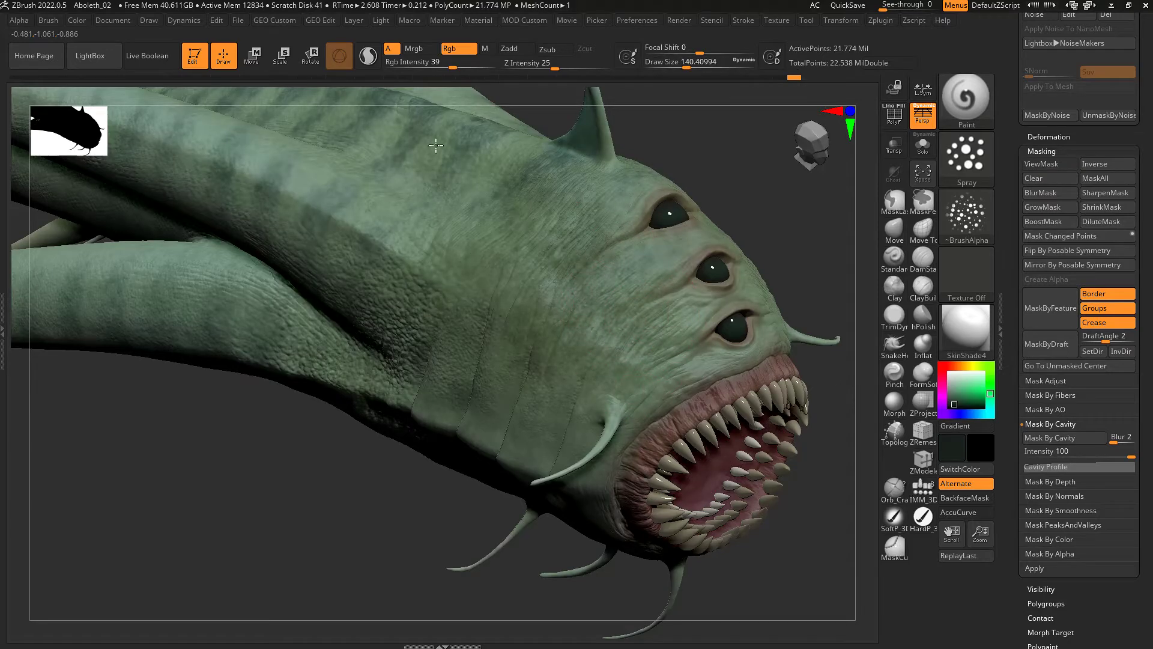
pyautogui.moveTo(436, 145)
pyautogui.mouseDown(button='right')
pyautogui.moveTo(502, 360)
pyautogui.moveTo(691, 350)
pyautogui.mouseUp(button='right')
pyautogui.moveTo(684, 252); pyautogui.dragTo(692, 376, button='right')
pyautogui.moveTo(546, 253)
pyautogui.mouseDown(button='right')
pyautogui.moveTo(692, 257)
pyautogui.moveTo(607, 245)
pyautogui.moveTo(552, 354)
pyautogui.moveTo(474, 368)
pyautogui.moveTo(463, 250)
pyautogui.moveTo(630, 342)
pyautogui.moveTo(852, 388)
pyautogui.moveTo(744, 455)
pyautogui.moveTo(539, 376)
pyautogui.mouseUp(button='right')
# - Mask the model by smoothness and orbit to a front view of the mouth
pyautogui.click(1060, 510)
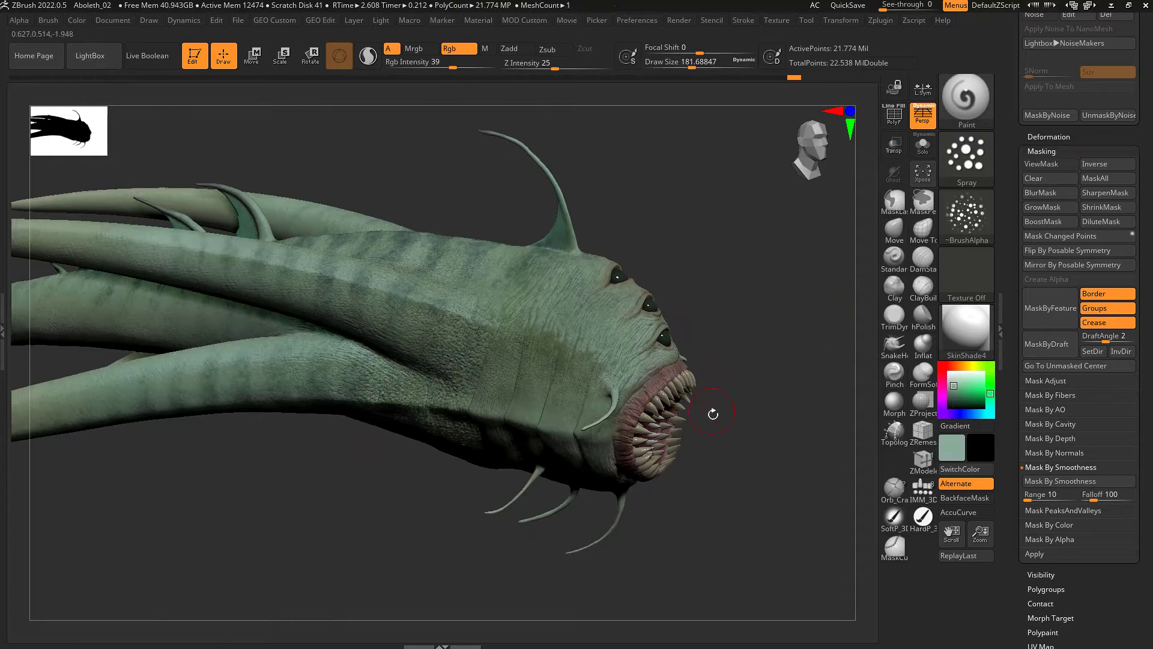
pyautogui.moveTo(712, 414)
pyautogui.mouseDown(button='right')
pyautogui.moveTo(542, 375)
pyautogui.moveTo(545, 499)
pyautogui.mouseUp(button='right')
pyautogui.moveTo(432, 347); pyautogui.dragTo(500, 334, button='right')
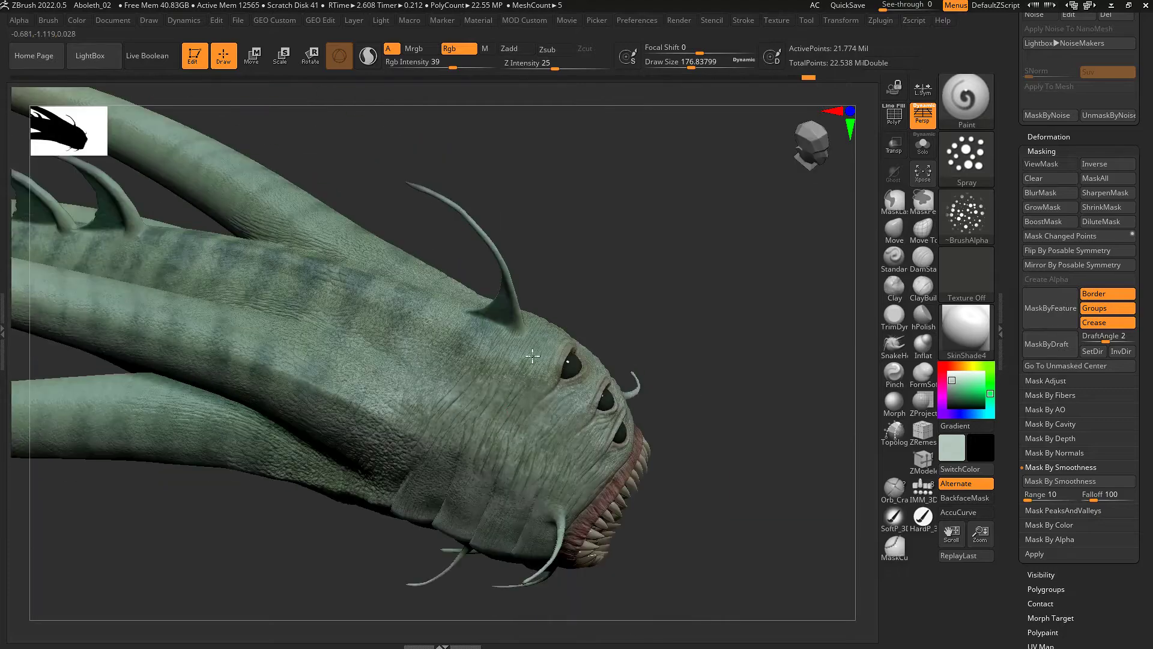
pyautogui.moveTo(406, 253)
pyautogui.mouseDown(button='right')
pyautogui.moveTo(685, 520)
pyautogui.moveTo(667, 380)
pyautogui.moveTo(610, 458)
pyautogui.moveTo(618, 469)
pyautogui.moveTo(603, 456)
pyautogui.moveTo(598, 408)
pyautogui.mouseUp(button='right')
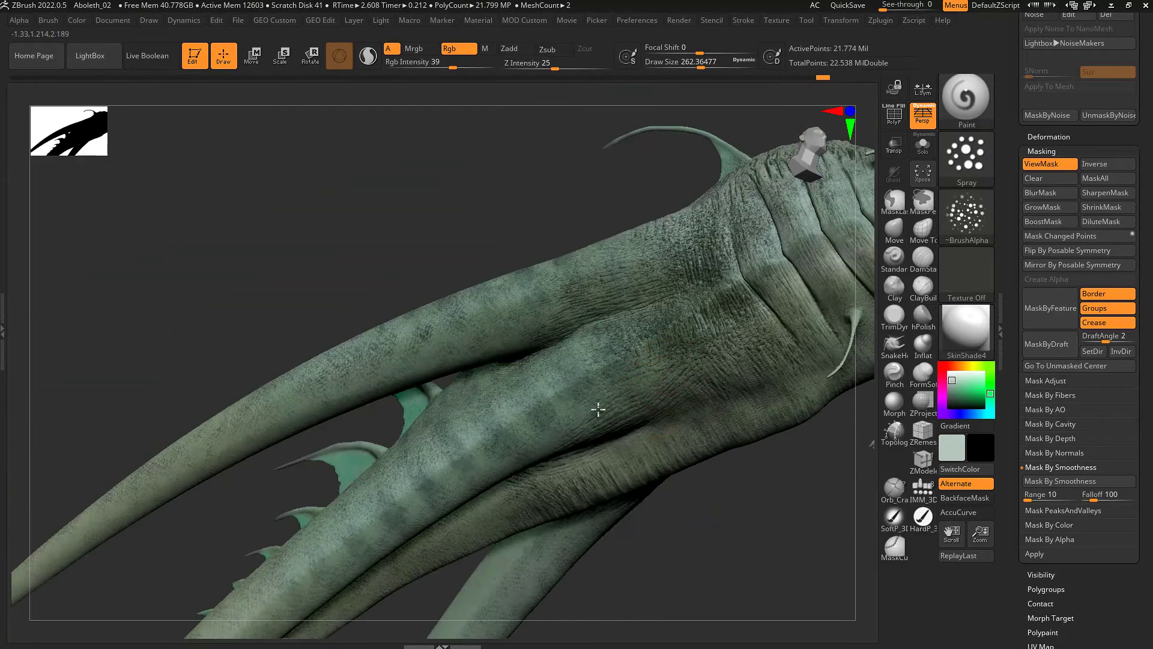
# - Turn off ViewMask and frame the creature to inspect the painted head, eyes and toothed mouth
pyautogui.click(1040, 163)
pyautogui.moveTo(622, 231); pyautogui.dragTo(532, 385, button='right')
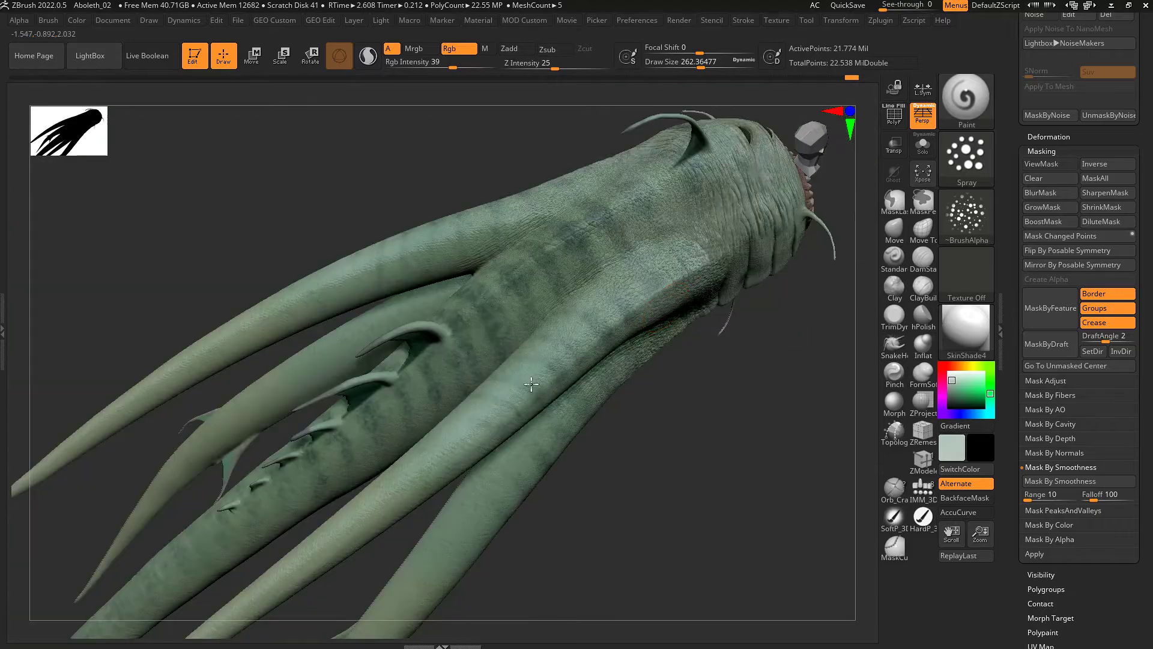
pyautogui.press('f')
pyautogui.moveTo(725, 453); pyautogui.dragTo(730, 399, button='right')
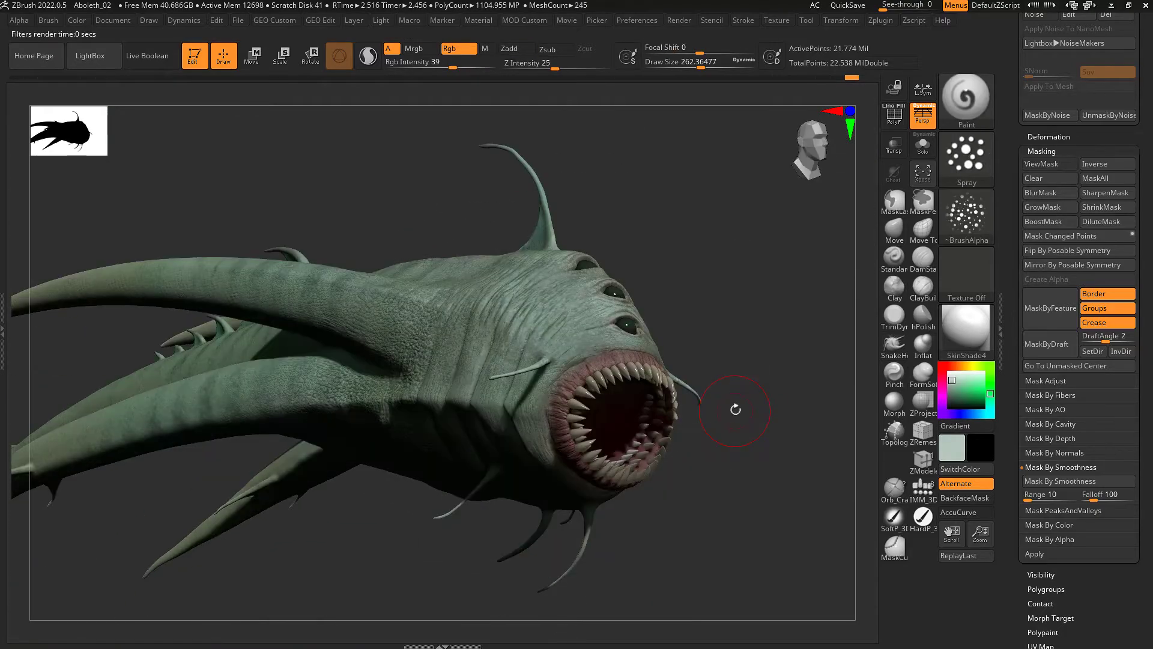
pyautogui.moveTo(560, 332)
pyautogui.mouseDown(button='right')
pyautogui.moveTo(675, 389)
pyautogui.moveTo(747, 340)
pyautogui.mouseUp(button='right')
pyautogui.press('f')
pyautogui.moveTo(695, 417); pyautogui.dragTo(585, 349, button='right')
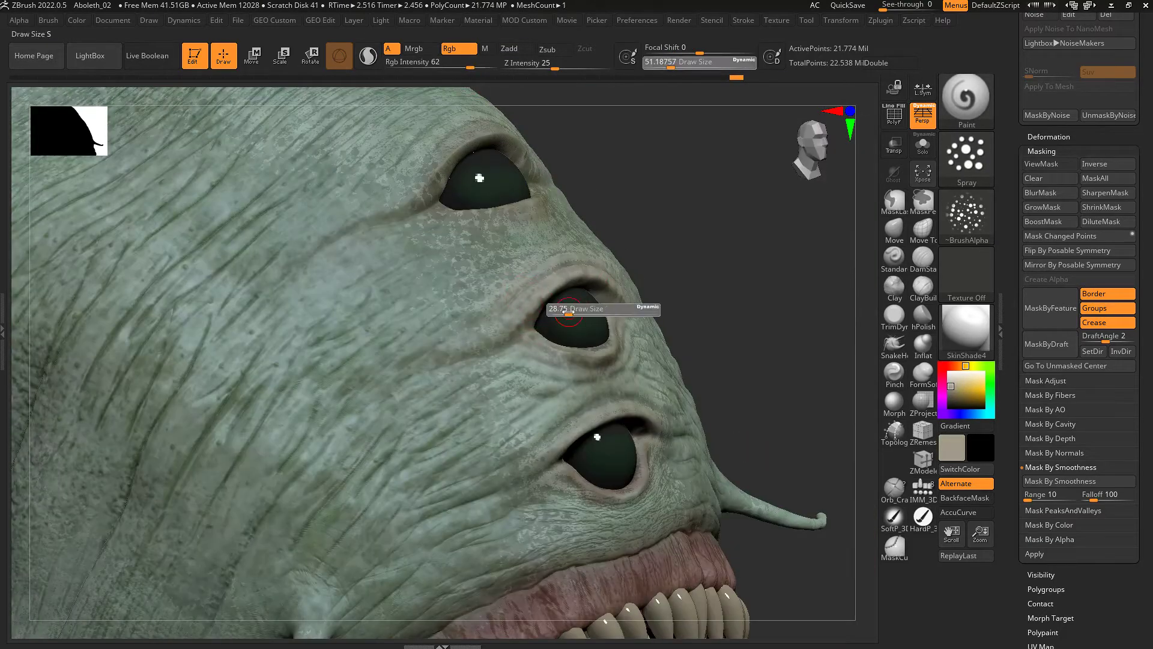
pyautogui.moveTo(517, 307); pyautogui.dragTo(638, 259, button='right')
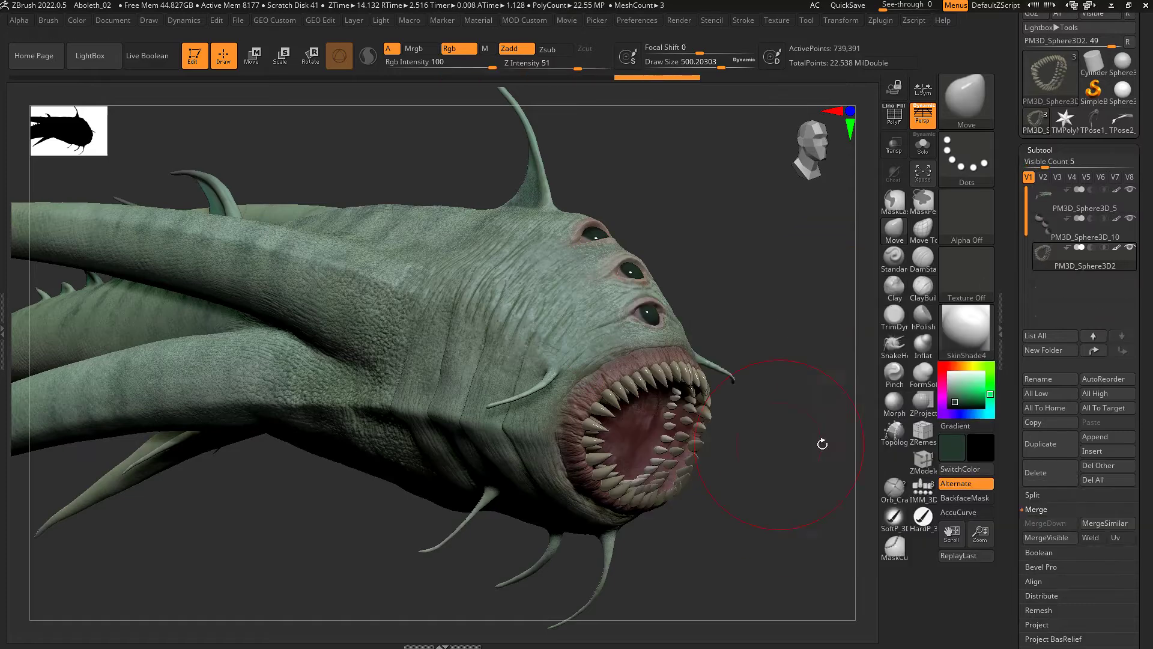
# - Select the grey base mesh subtool and set Transpose to Rotate mode
pyautogui.click(1066, 481)
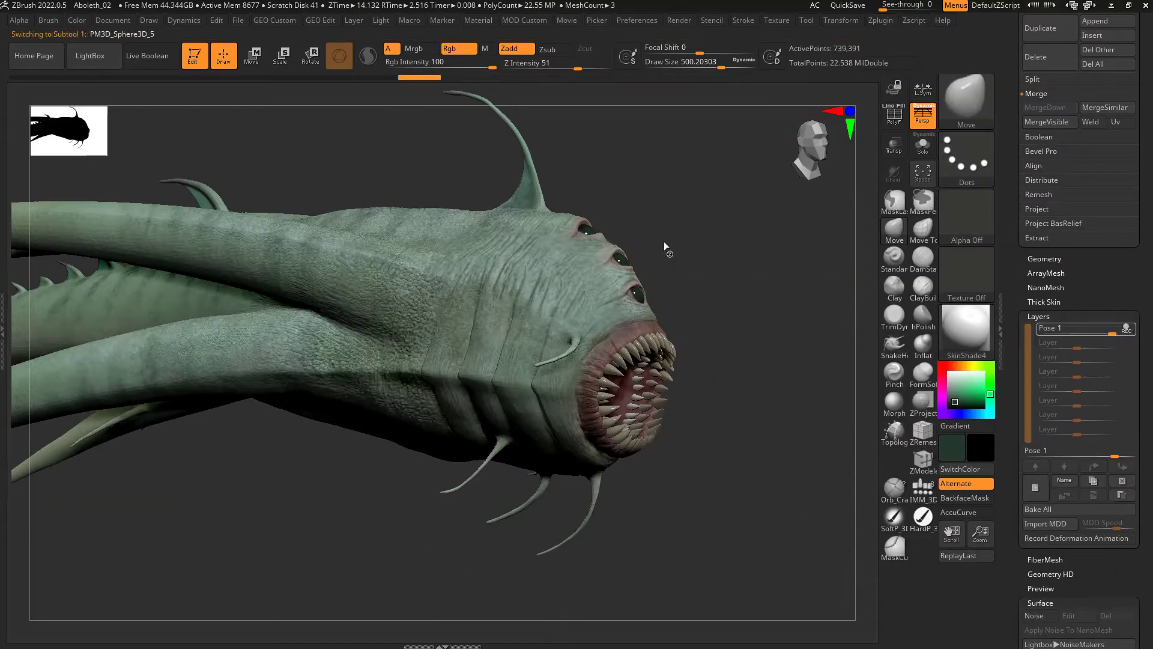
pyautogui.click(253, 57)
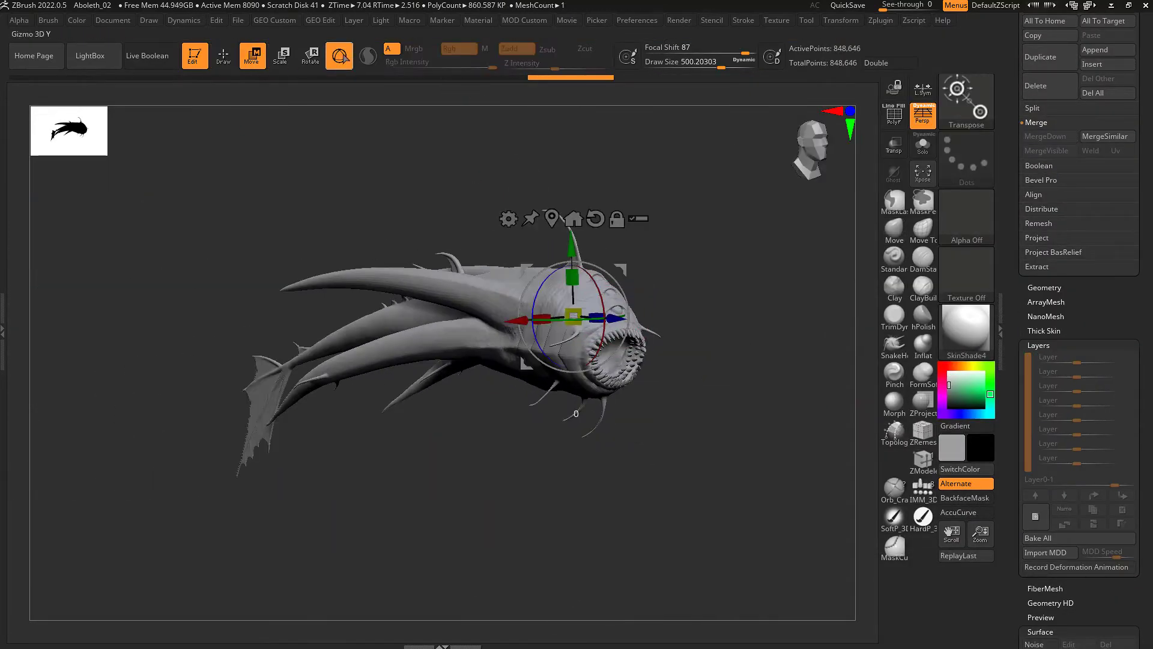
pyautogui.moveTo(499, 411); pyautogui.dragTo(305, 72)
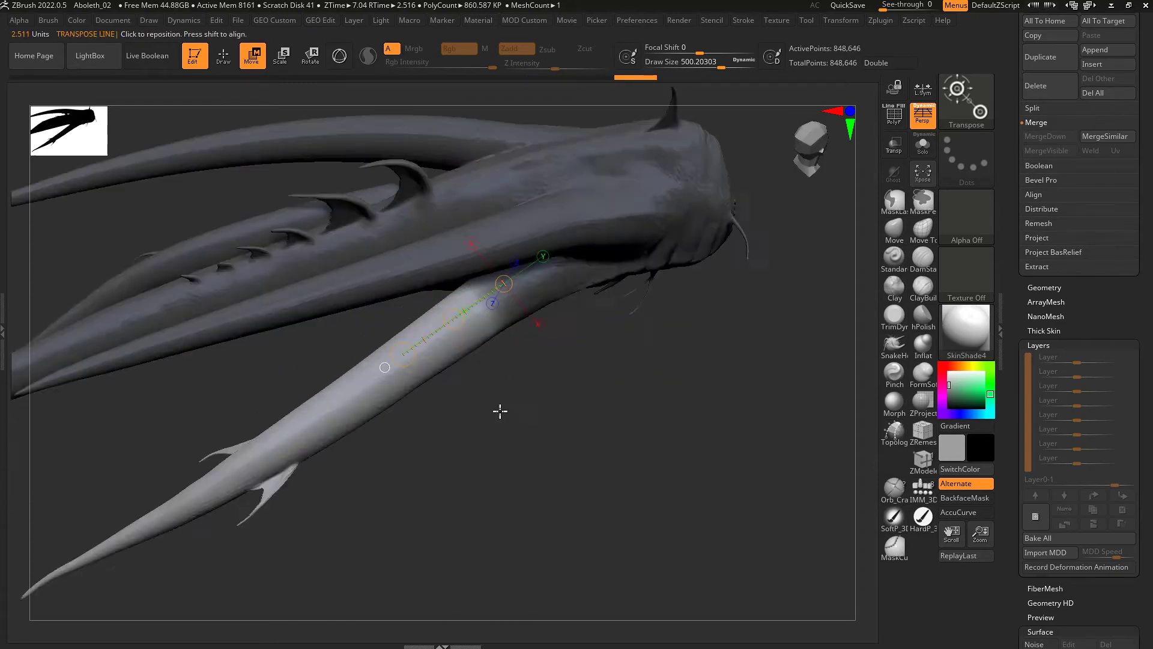
pyautogui.click(310, 59)
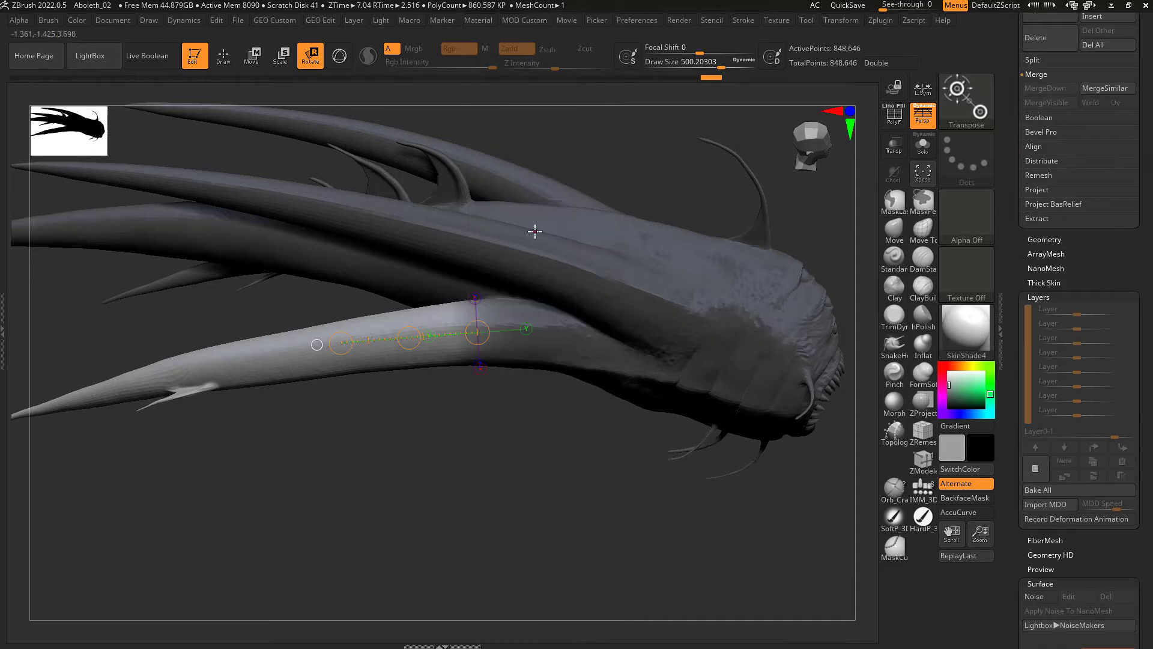
pyautogui.moveTo(541, 400)
pyautogui.mouseDown()
pyautogui.moveTo(376, 405)
pyautogui.moveTo(440, 204)
pyautogui.moveTo(469, 310)
pyautogui.mouseUp()
# - Orbit around the tentacles while toggling between Draw and Rotate modes
pyautogui.press('q')
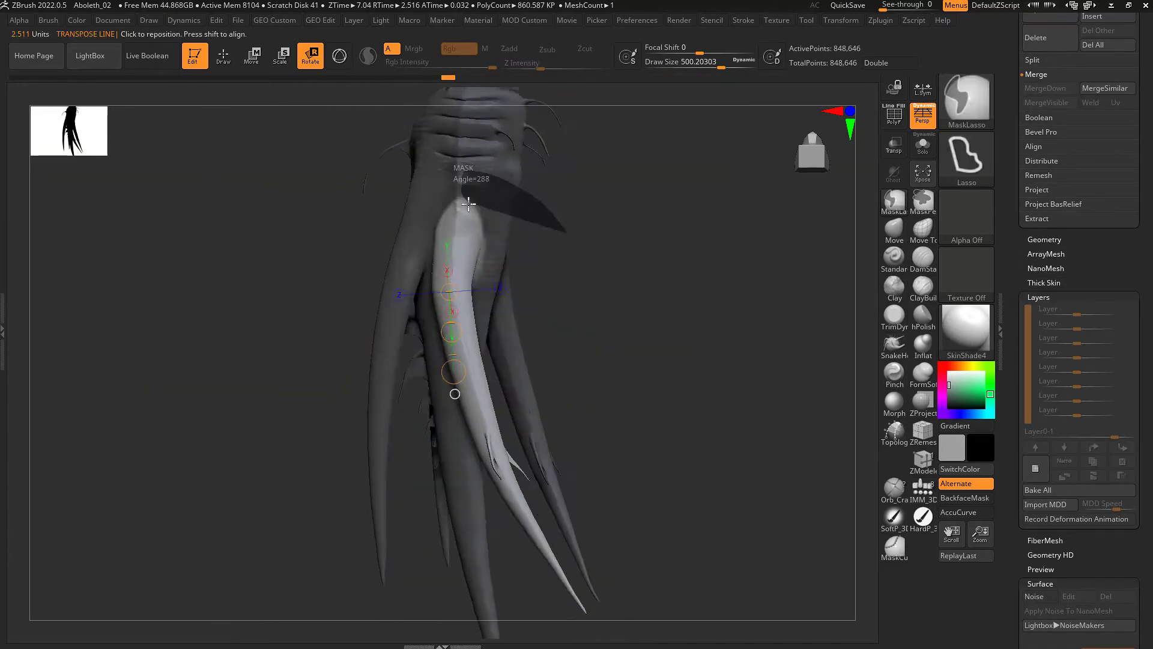
pyautogui.moveTo(497, 286); pyautogui.dragTo(521, 297, button='right')
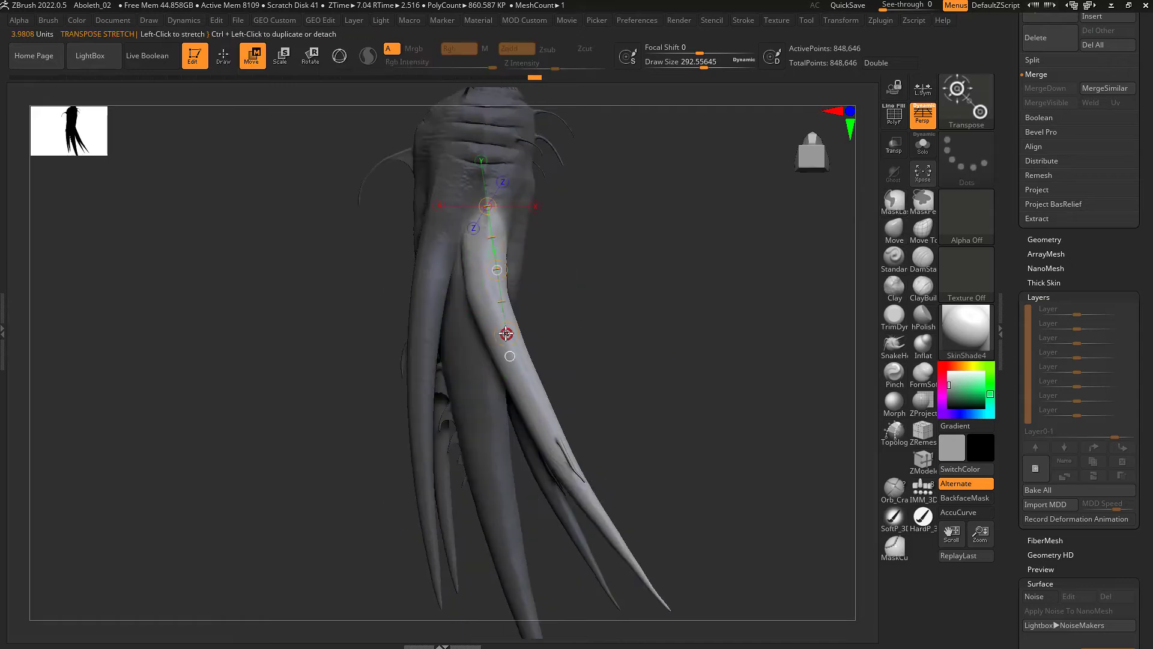
pyautogui.press('q')
pyautogui.moveTo(478, 242)
pyautogui.mouseDown(button='right')
pyautogui.moveTo(500, 353)
pyautogui.moveTo(507, 170)
pyautogui.moveTo(531, 302)
pyautogui.mouseUp(button='right')
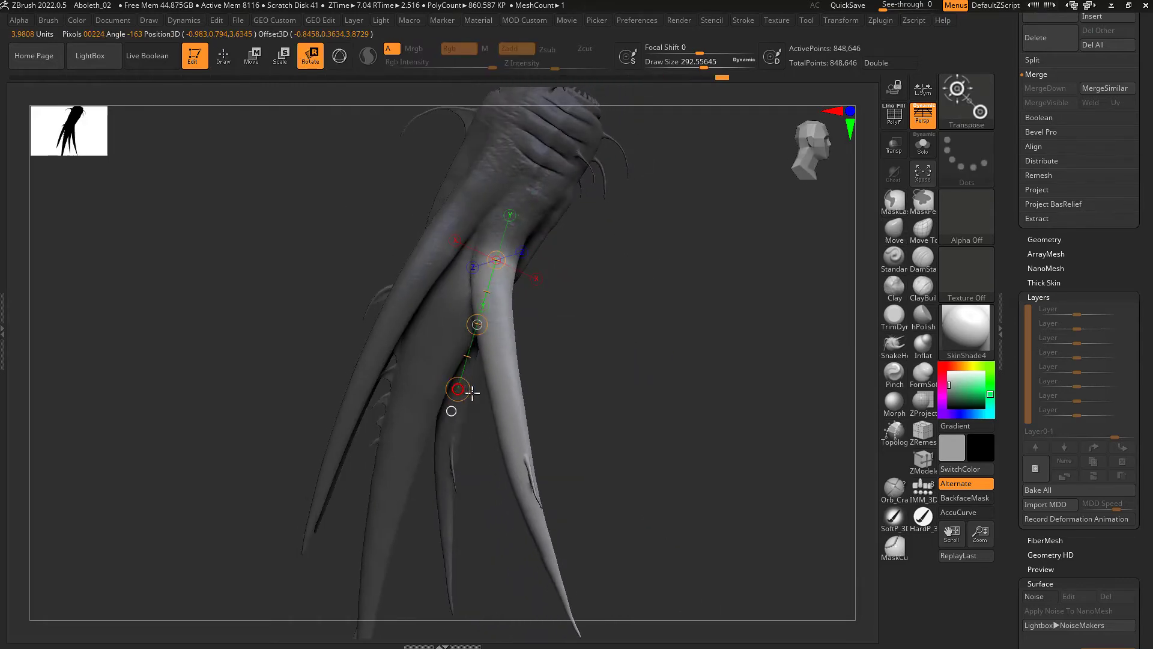
pyautogui.press('q')
pyautogui.moveTo(472, 393)
pyautogui.mouseDown(button='right')
pyautogui.moveTo(481, 307)
pyautogui.moveTo(450, 245)
pyautogui.moveTo(452, 379)
pyautogui.moveTo(477, 301)
pyautogui.moveTo(487, 319)
pyautogui.moveTo(449, 305)
pyautogui.mouseUp(button='right')
pyautogui.press('r')
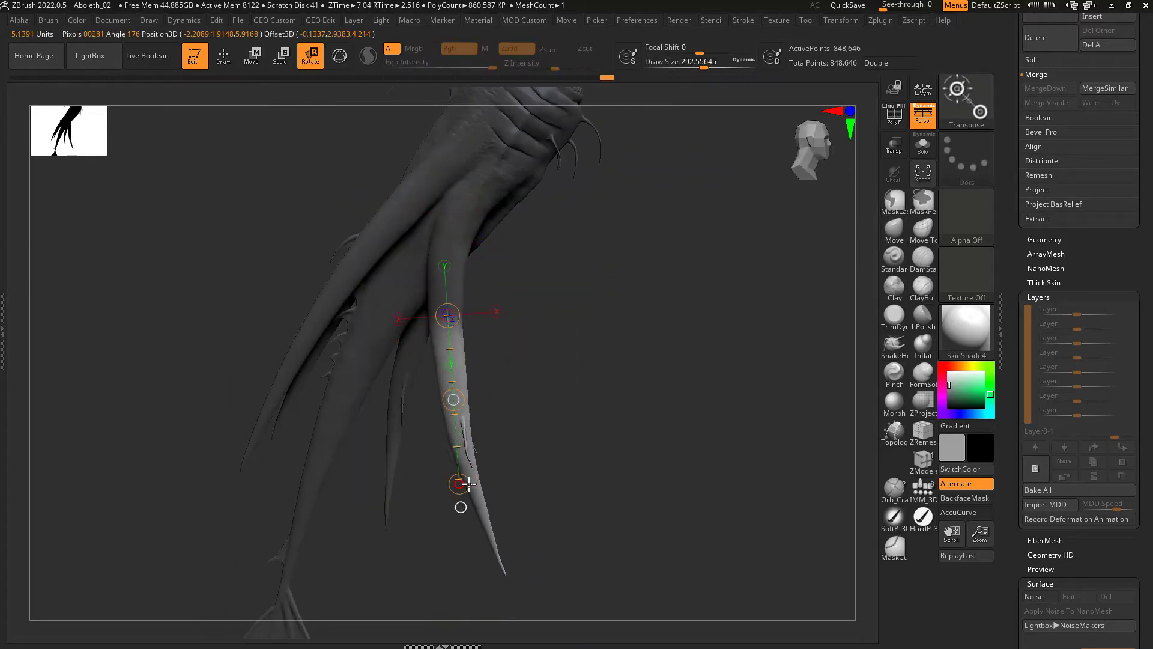
pyautogui.moveTo(472, 528)
pyautogui.mouseDown(button='right')
pyautogui.moveTo(527, 438)
pyautogui.moveTo(563, 320)
pyautogui.moveTo(486, 315)
pyautogui.mouseUp(button='right')
# - Lasso-mask the area around the lower tentacle and enlarge the brush to about 966
pyautogui.moveTo(397, 236)
pyautogui.mouseDown(button='right')
pyautogui.moveTo(382, 368)
pyautogui.moveTo(374, 322)
pyautogui.moveTo(394, 274)
pyautogui.moveTo(464, 344)
pyautogui.mouseUp(button='right')
pyautogui.press('q')
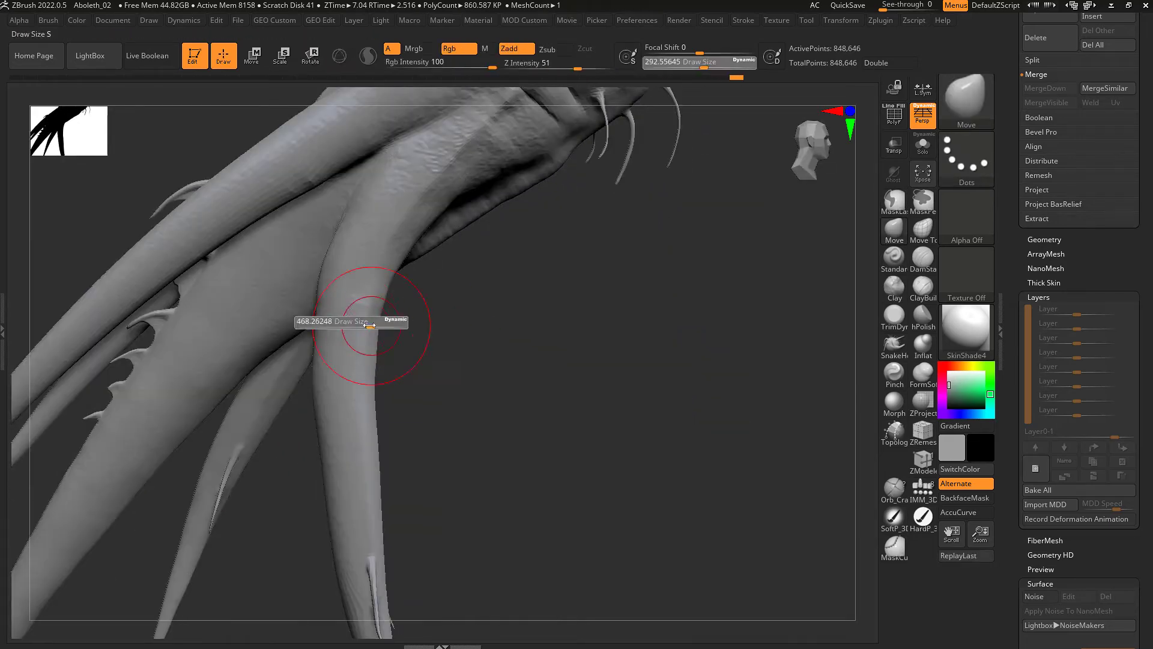
pyautogui.moveTo(371, 325); pyautogui.dragTo(334, 330)
pyautogui.moveTo(334, 330)
pyautogui.mouseDown(button='right')
pyautogui.moveTo(308, 451)
pyautogui.moveTo(327, 317)
pyautogui.moveTo(424, 340)
pyautogui.moveTo(398, 292)
pyautogui.mouseUp(button='right')
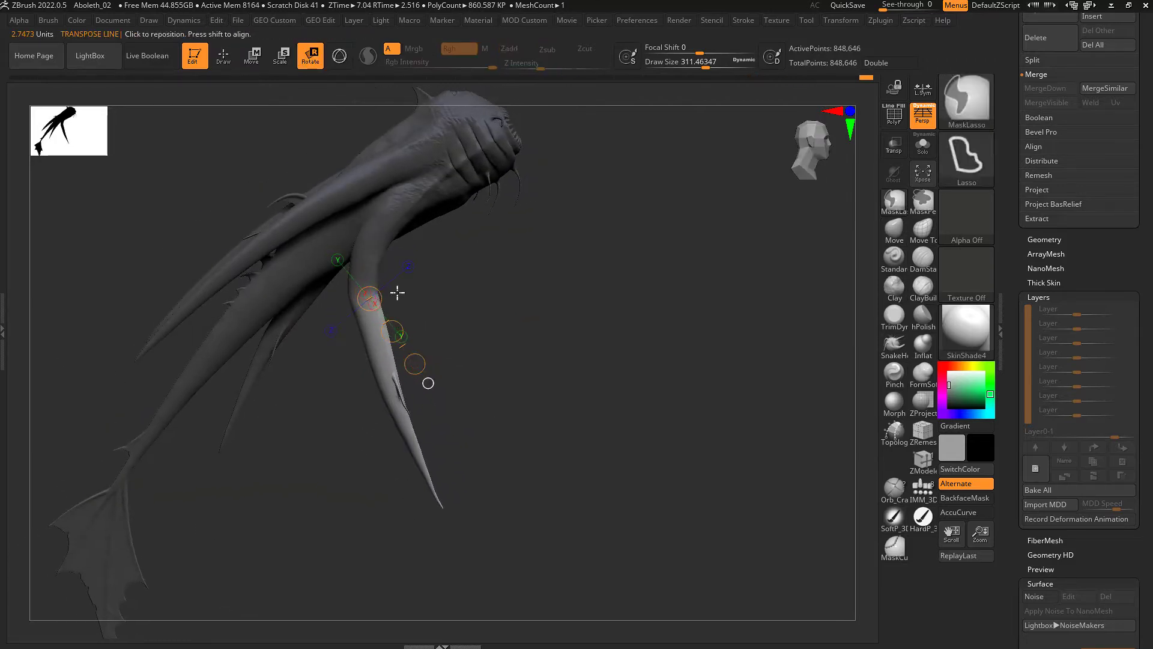
pyautogui.press('q')
pyautogui.moveTo(372, 337)
pyautogui.mouseDown(button='right')
pyautogui.moveTo(512, 339)
pyautogui.moveTo(502, 391)
pyautogui.mouseUp(button='right')
pyautogui.scroll(3, 502, 402)
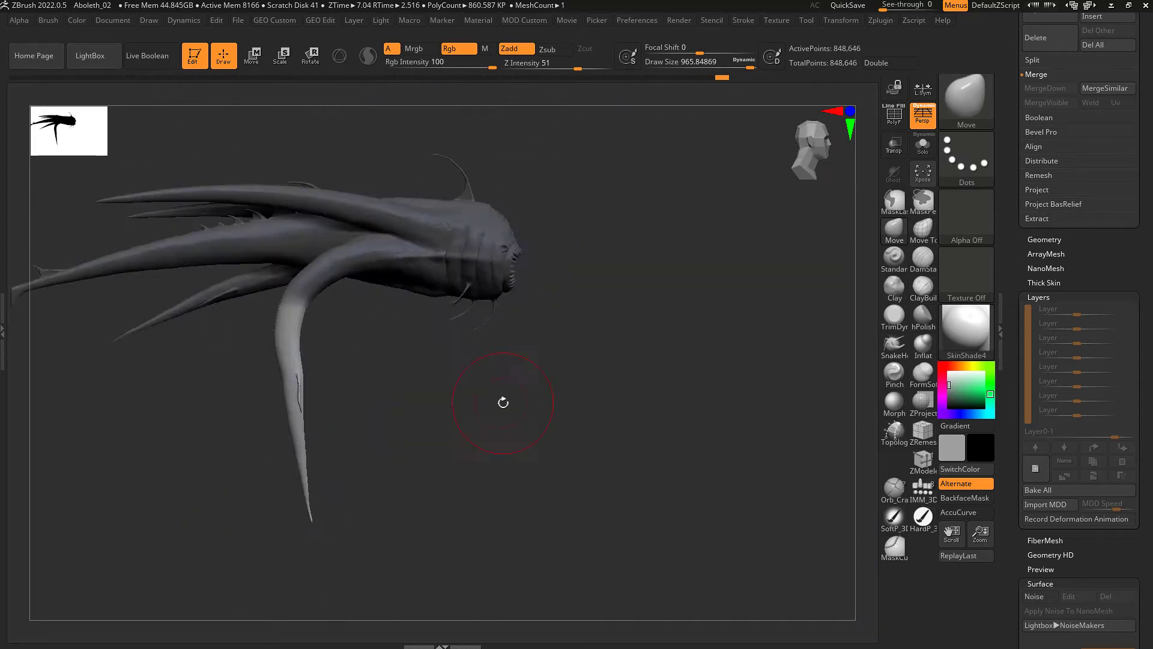
# - Lay a Rotate action line along the lower tentacle and bend it downward
pyautogui.press('r')
pyautogui.moveTo(292, 243); pyautogui.dragTo(360, 336)
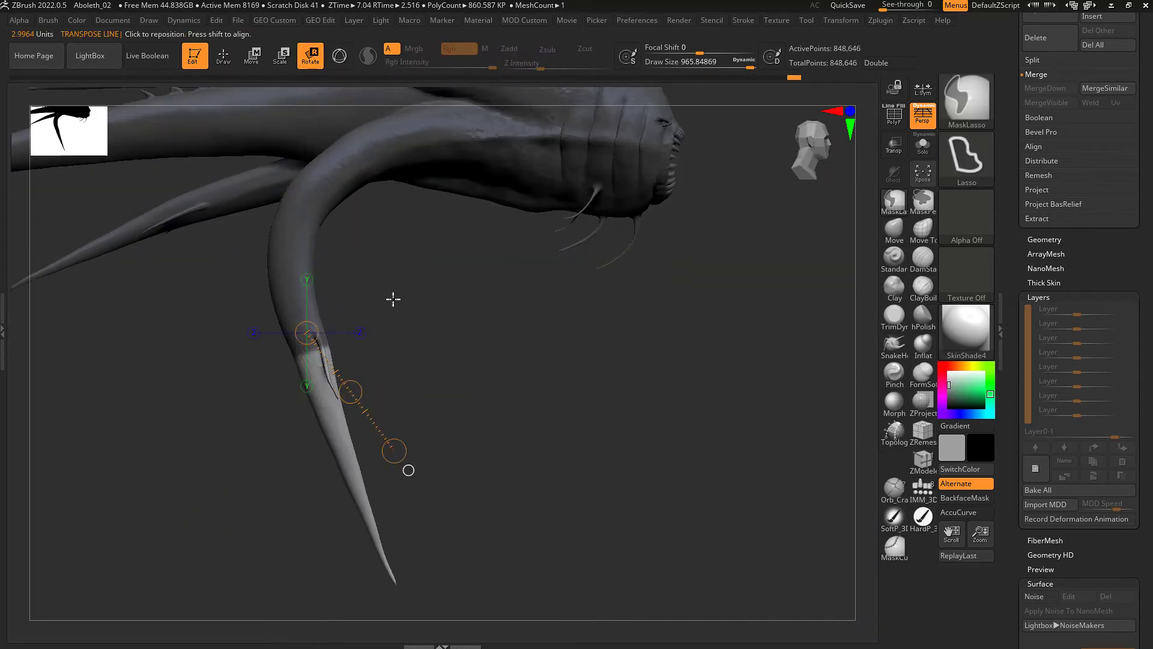
pyautogui.moveTo(415, 464)
pyautogui.mouseDown(button='right')
pyautogui.moveTo(445, 407)
pyautogui.moveTo(356, 383)
pyautogui.mouseUp(button='right')
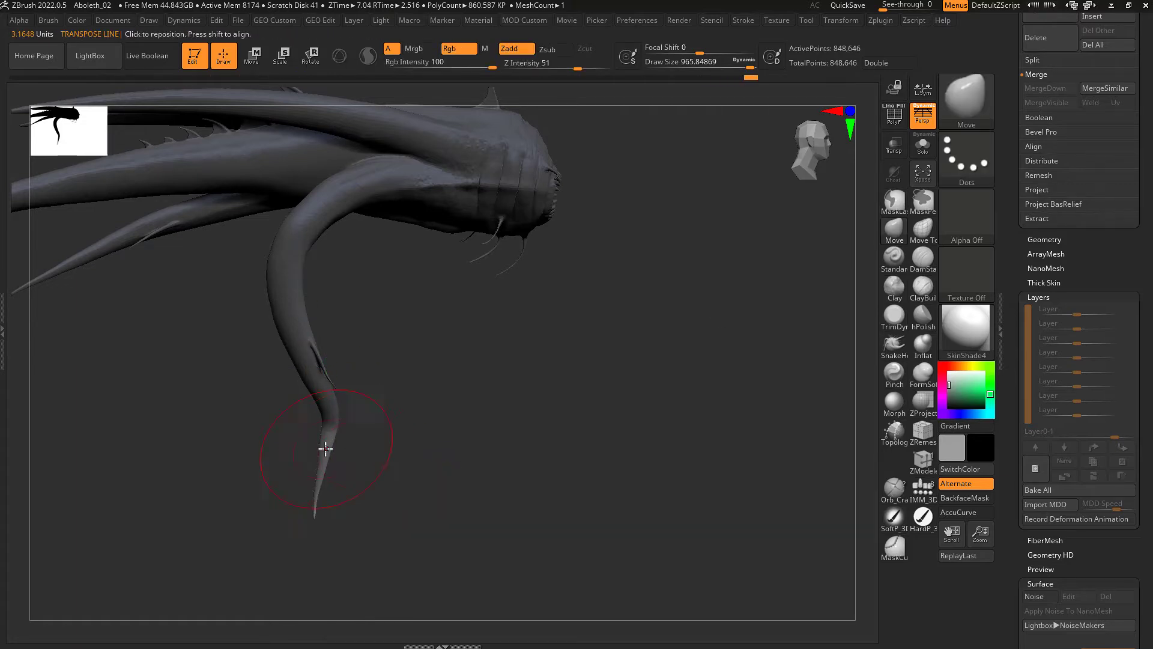
pyautogui.moveTo(325, 448)
pyautogui.mouseDown(button='right')
pyautogui.moveTo(399, 468)
pyautogui.moveTo(277, 453)
pyautogui.mouseUp(button='right')
# - Clear the mask and lasso-mask the creature's head
pyautogui.hotkey('ctrl', 'shift', 'a')
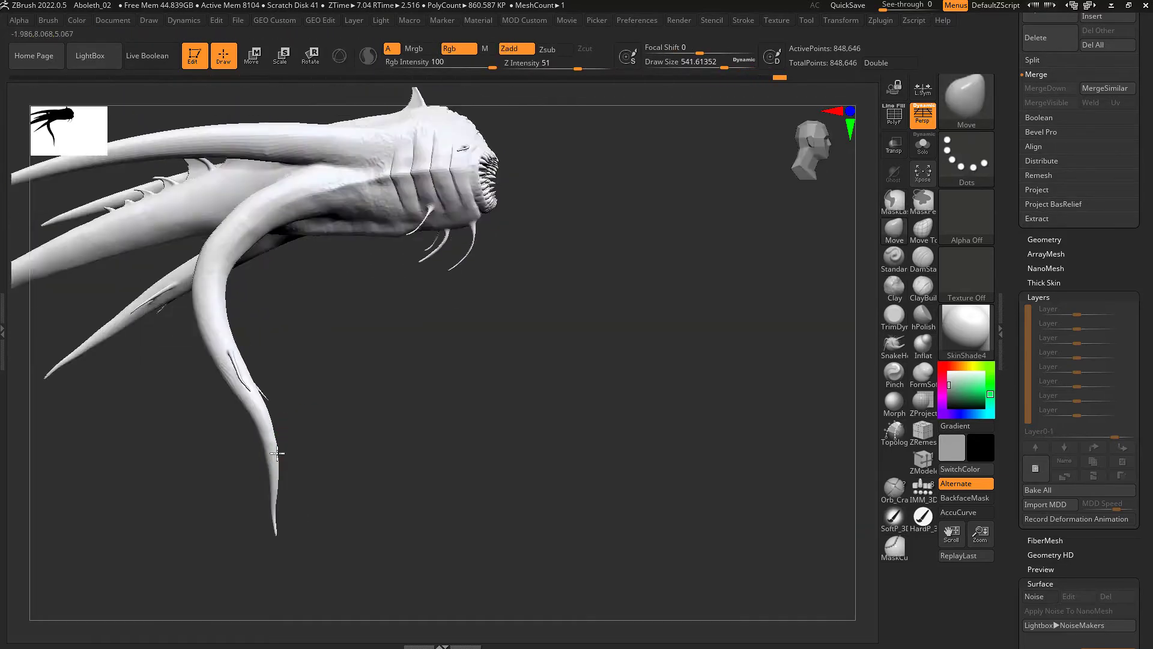
pyautogui.scroll(-3, 360, 447)
pyautogui.moveTo(450, 443); pyautogui.dragTo(496, 405, button='right')
pyautogui.moveTo(497, 404)
pyautogui.keyDown('ctrl'); pyautogui.mouseDown()
pyautogui.moveTo(556, 289)
pyautogui.moveTo(487, 368)
pyautogui.mouseUp(); pyautogui.keyUp('ctrl')
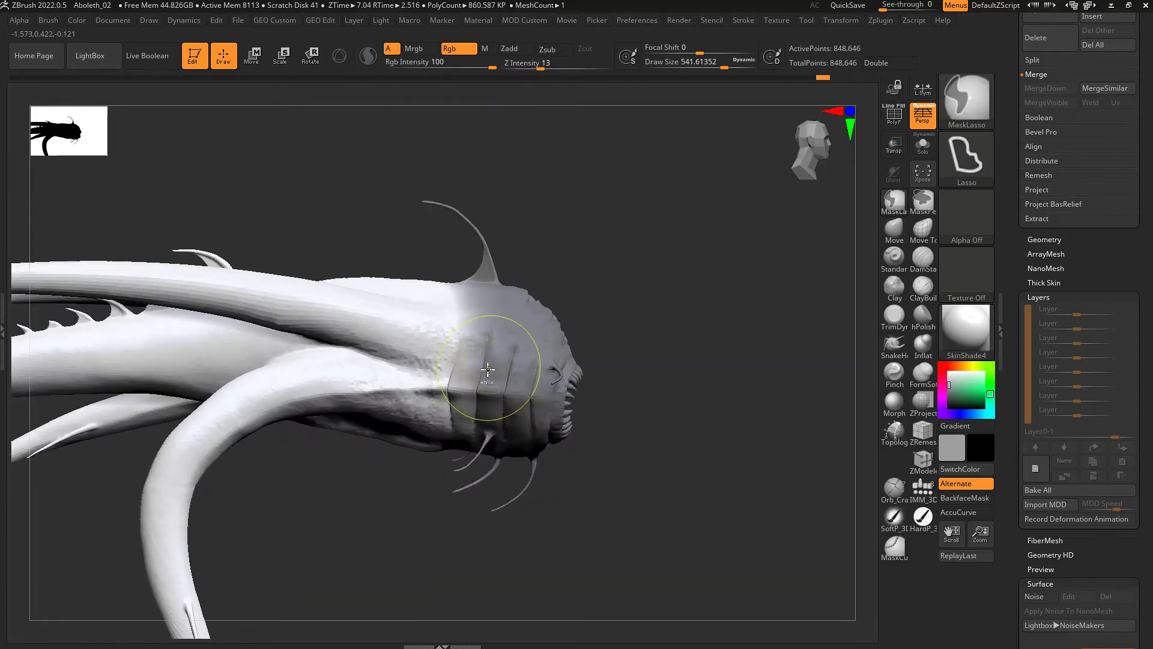
pyautogui.moveTo(487, 368); pyautogui.dragTo(561, 522, button='right')
# - Place an action line through the neck and swing the unmasked body down
pyautogui.moveTo(483, 445)
pyautogui.mouseDown(button='right')
pyautogui.moveTo(448, 466)
pyautogui.moveTo(258, 347)
pyautogui.mouseUp(button='right')
pyautogui.moveTo(257, 346); pyautogui.dragTo(370, 347)
pyautogui.moveTo(280, 339); pyautogui.dragTo(549, 456, button='right')
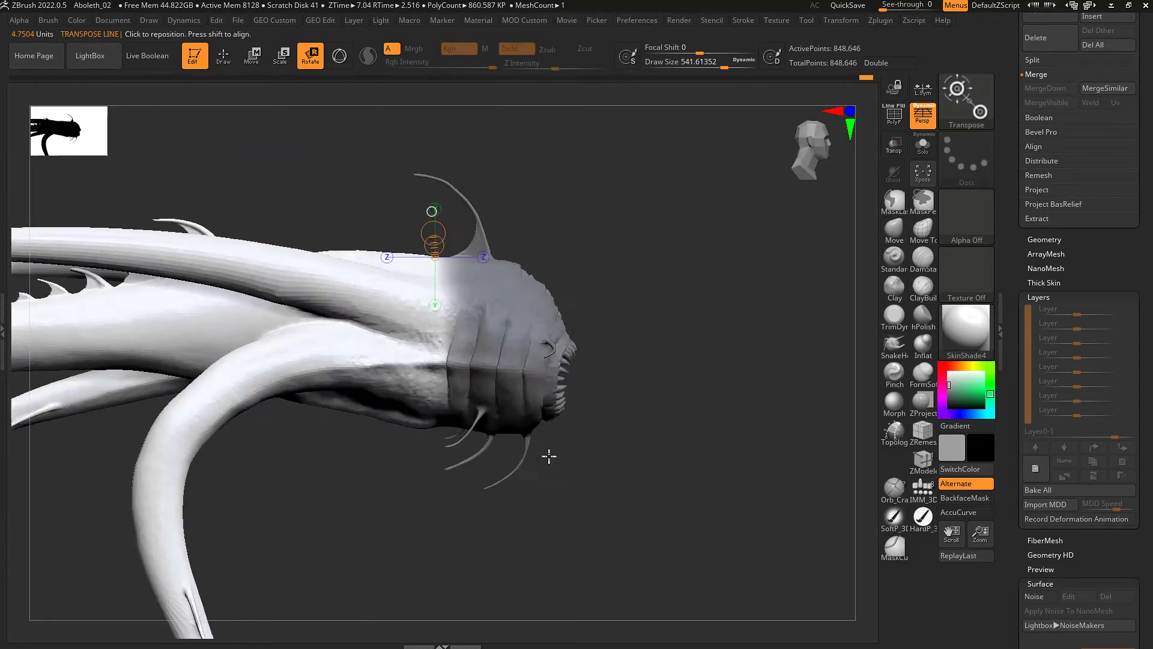
pyautogui.moveTo(546, 257); pyautogui.dragTo(416, 274, button='right')
pyautogui.moveTo(416, 274); pyautogui.dragTo(416, 533)
# - Check the new pose and mask everything except the finned tail tip
pyautogui.moveTo(448, 540)
pyautogui.mouseDown(button='right')
pyautogui.moveTo(525, 553)
pyautogui.moveTo(665, 381)
pyautogui.mouseUp(button='right')
pyautogui.moveTo(290, 319)
pyautogui.mouseDown(button='right')
pyautogui.moveTo(607, 437)
pyautogui.moveTo(571, 407)
pyautogui.moveTo(563, 462)
pyautogui.moveTo(404, 368)
pyautogui.moveTo(571, 406)
pyautogui.moveTo(569, 432)
pyautogui.mouseUp(button='right')
pyautogui.press('q')
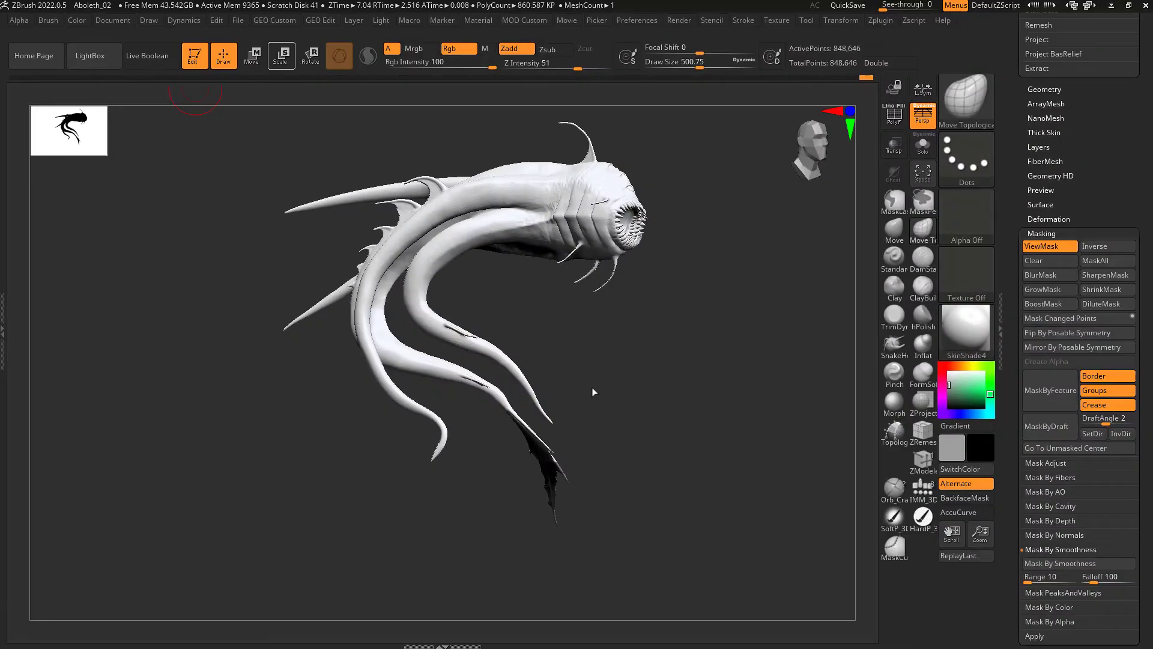
pyautogui.keyDown('ctrl'); pyautogui.moveTo(618, 439); pyautogui.dragTo(497, 436); pyautogui.keyUp('ctrl')
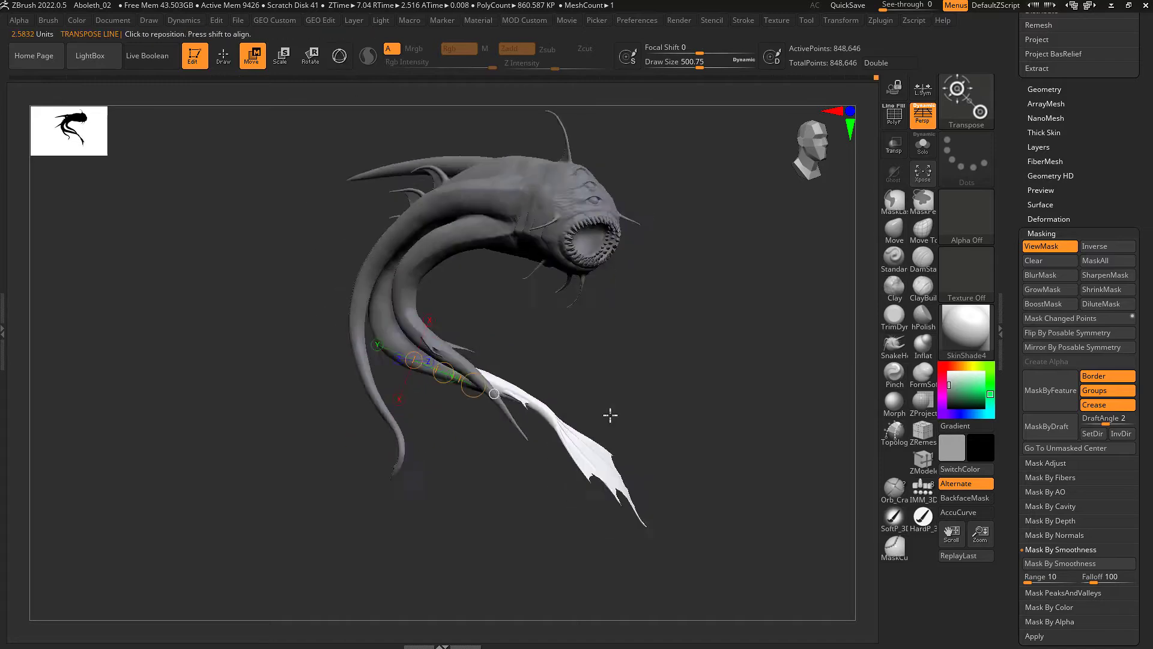
# - Lay an action line along the white tail and spin it around its own axis
pyautogui.moveTo(611, 414)
pyautogui.mouseDown(button='right')
pyautogui.moveTo(618, 399)
pyautogui.moveTo(398, 382)
pyautogui.mouseUp(button='right')
pyautogui.press('q')
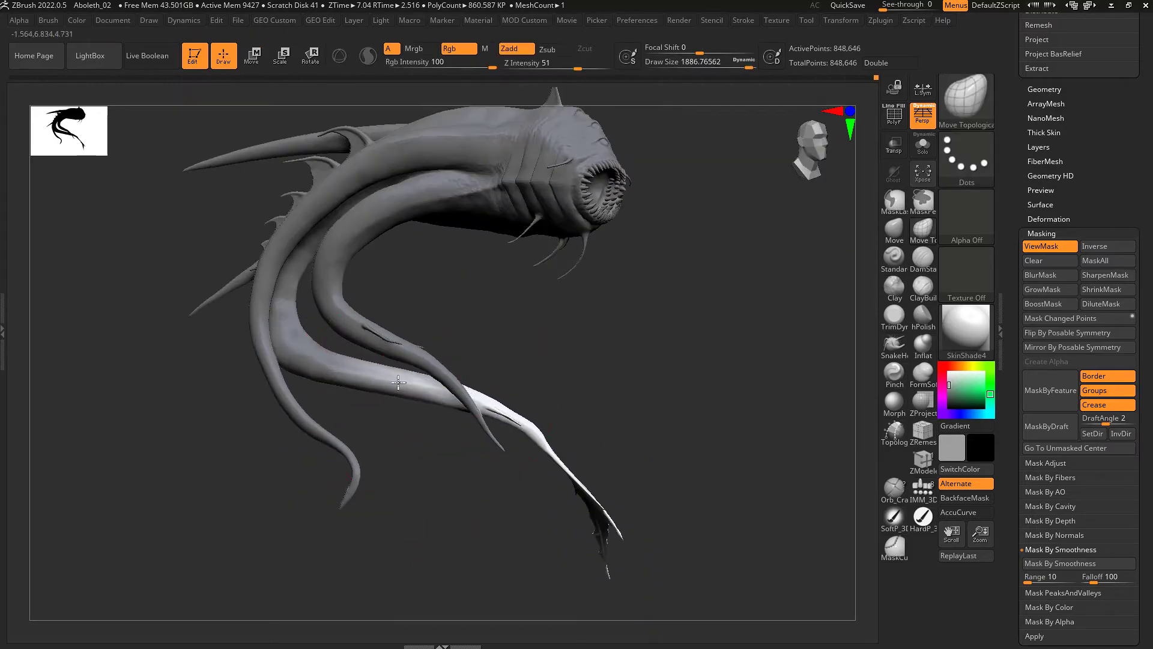
pyautogui.moveTo(538, 430)
pyautogui.keyDown('ctrl'); pyautogui.mouseDown(button='right')
pyautogui.moveTo(700, 317)
pyautogui.moveTo(687, 430)
pyautogui.moveTo(463, 381)
pyautogui.moveTo(389, 291)
pyautogui.mouseUp(button='right'); pyautogui.keyUp('ctrl')
pyautogui.press('r')
pyautogui.moveTo(371, 334); pyautogui.dragTo(545, 460)
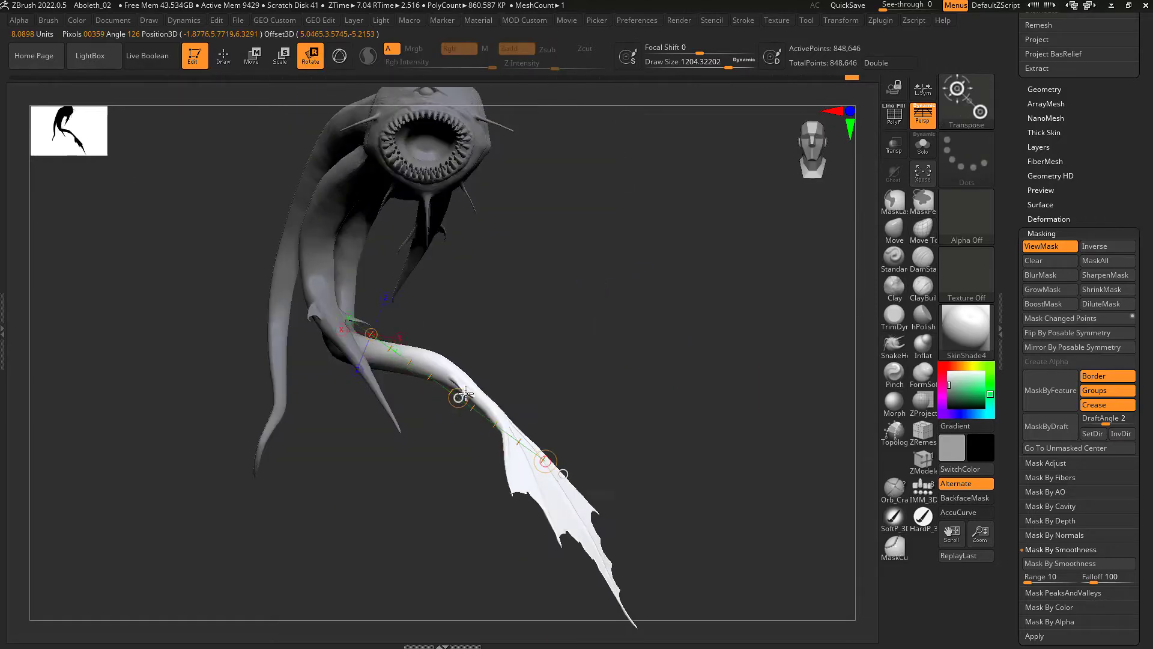
pyautogui.moveTo(465, 252)
pyautogui.mouseDown(button='right')
pyautogui.moveTo(493, 423)
pyautogui.moveTo(564, 458)
pyautogui.moveTo(635, 455)
pyautogui.moveTo(603, 386)
pyautogui.moveTo(580, 412)
pyautogui.moveTo(674, 396)
pyautogui.moveTo(676, 417)
pyautogui.moveTo(656, 329)
pyautogui.moveTo(394, 406)
pyautogui.moveTo(391, 427)
pyautogui.moveTo(497, 474)
pyautogui.moveTo(541, 420)
pyautogui.moveTo(481, 310)
pyautogui.mouseUp(button='right')
pyautogui.press('q')
# - Rotate the upper tentacle around its base using an action line along it
pyautogui.press('r')
pyautogui.keyDown('ctrl'); pyautogui.moveTo(479, 308); pyautogui.dragTo(542, 332); pyautogui.keyUp('ctrl')
pyautogui.moveTo(542, 331)
pyautogui.mouseDown(button='right')
pyautogui.moveTo(535, 430)
pyautogui.moveTo(544, 379)
pyautogui.mouseUp(button='right')
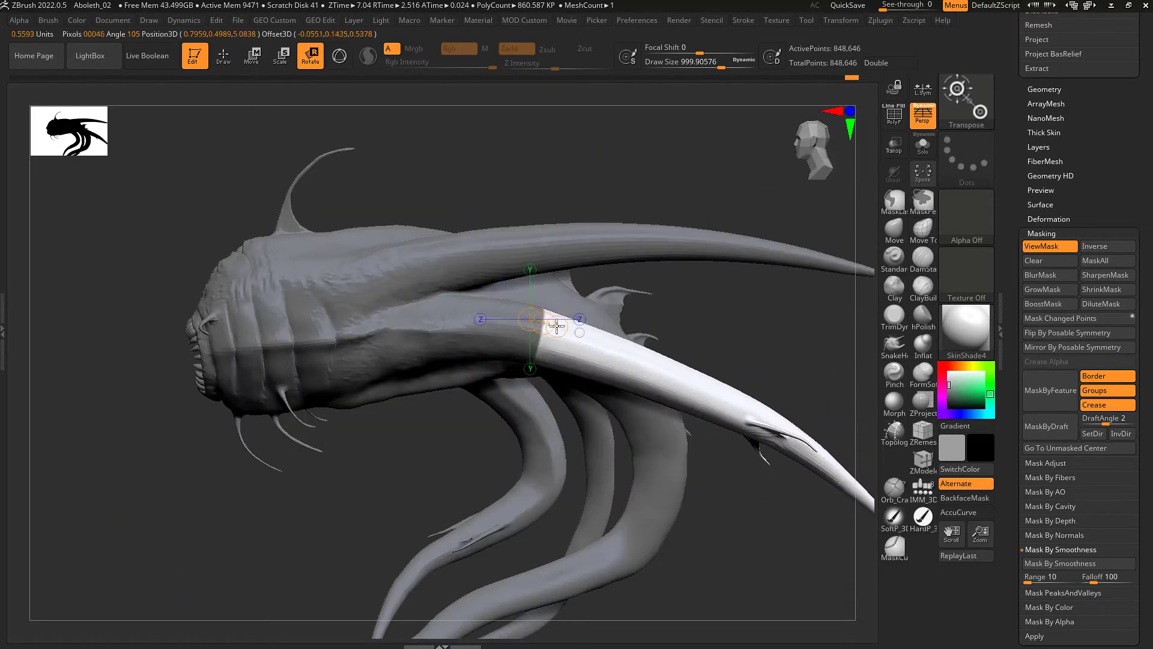
pyautogui.press('q')
pyautogui.moveTo(605, 358)
pyautogui.mouseDown(button='right')
pyautogui.moveTo(629, 399)
pyautogui.moveTo(622, 416)
pyautogui.moveTo(540, 360)
pyautogui.moveTo(451, 421)
pyautogui.moveTo(709, 429)
pyautogui.moveTo(680, 487)
pyautogui.moveTo(610, 443)
pyautogui.moveTo(592, 356)
pyautogui.mouseUp(button='right')
pyautogui.press('r')
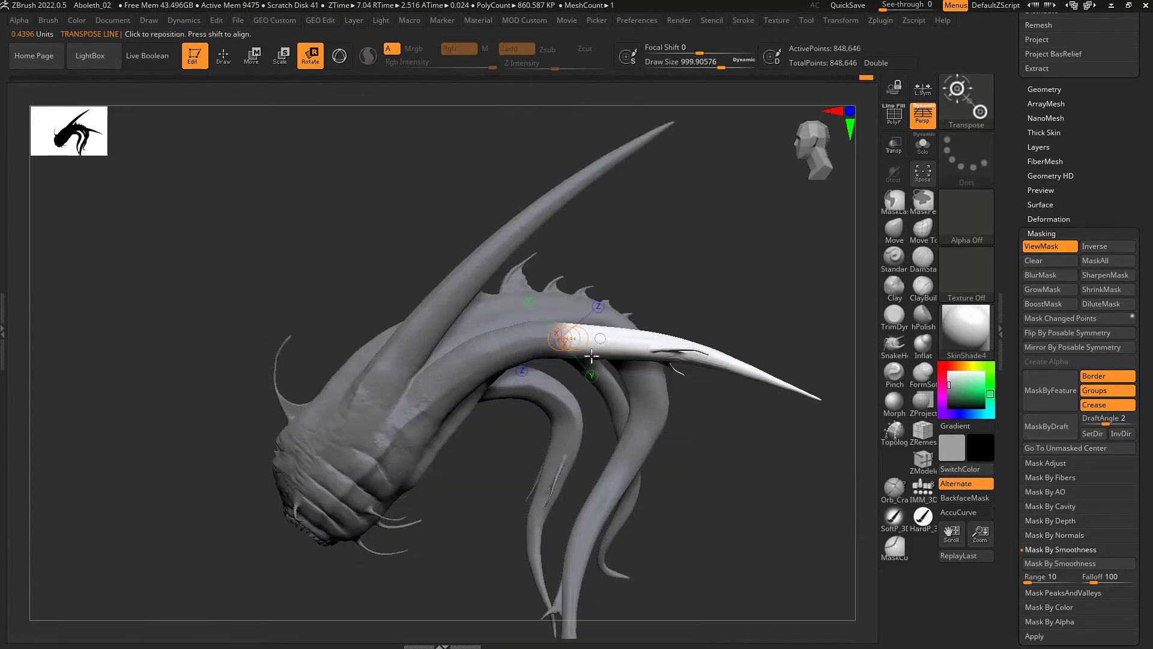
pyautogui.moveTo(608, 348); pyautogui.dragTo(563, 516)
pyautogui.moveTo(717, 362)
pyautogui.mouseDown(button='right')
pyautogui.moveTo(556, 406)
pyautogui.moveTo(702, 450)
pyautogui.moveTo(675, 423)
pyautogui.mouseUp(button='right')
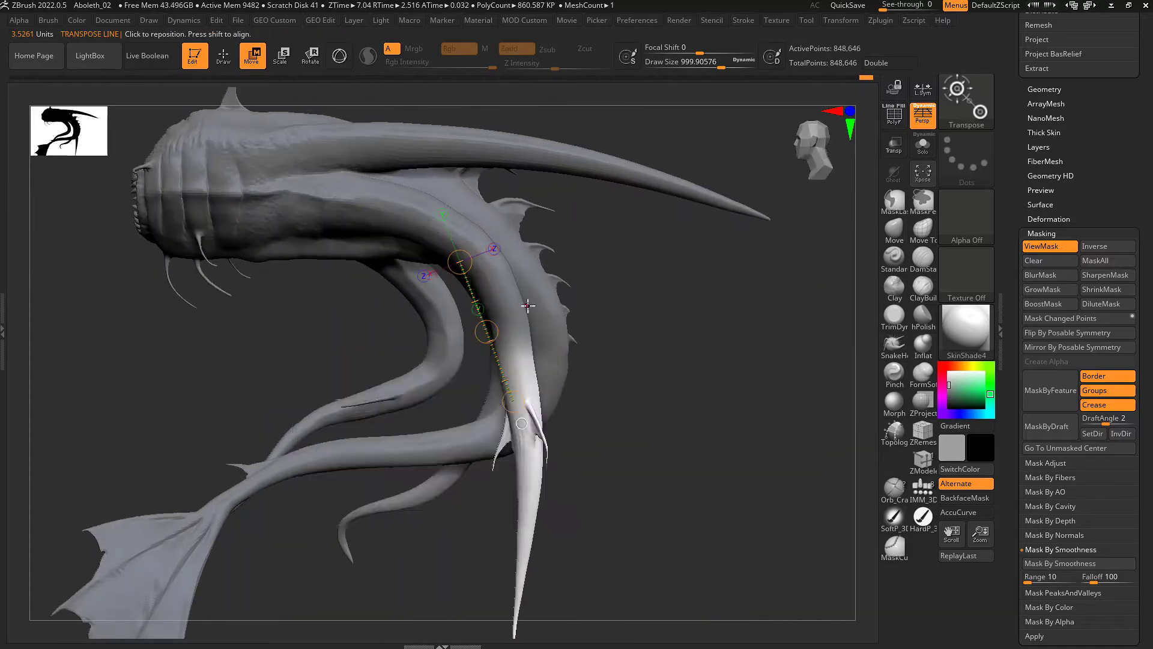
# - Mask a band across the tentacle and set an action line along the spike
pyautogui.keyDown('ctrl'); pyautogui.moveTo(373, 370); pyautogui.dragTo(405, 329); pyautogui.keyUp('ctrl')
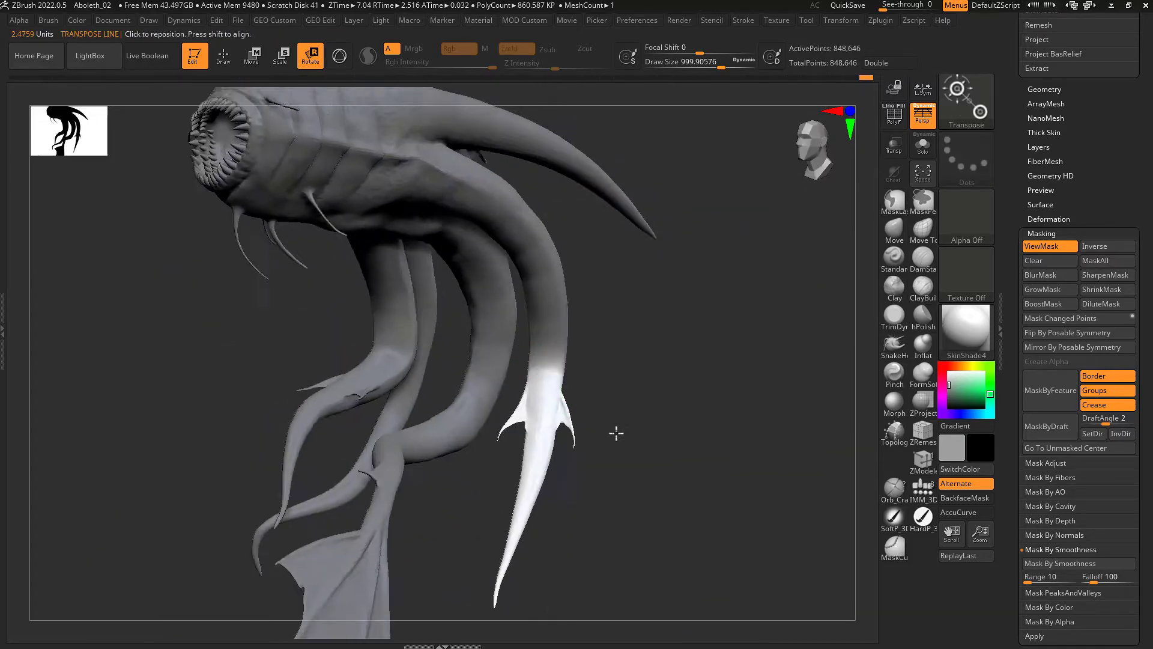
pyautogui.moveTo(520, 401); pyautogui.dragTo(574, 477)
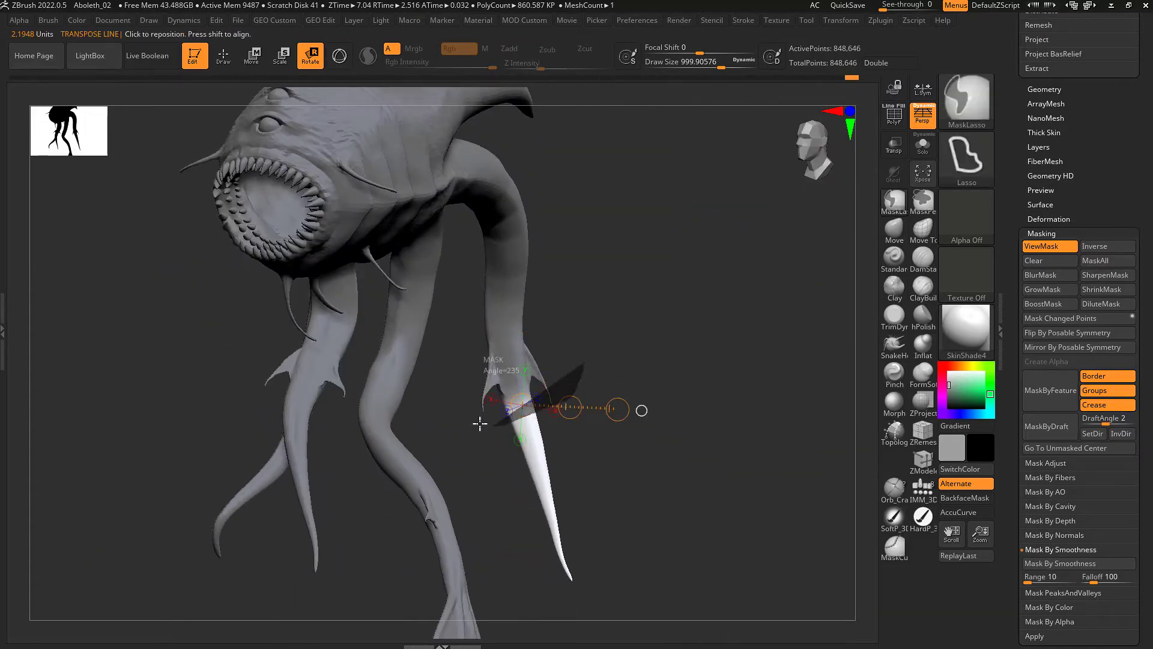
pyautogui.moveTo(528, 440)
pyautogui.mouseDown()
pyautogui.moveTo(682, 397)
pyautogui.moveTo(680, 239)
pyautogui.moveTo(700, 198)
pyautogui.moveTo(527, 272)
pyautogui.moveTo(780, 430)
pyautogui.moveTo(581, 451)
pyautogui.mouseUp()
pyautogui.press('s')
pyautogui.press('s')
pyautogui.press('r')
pyautogui.moveTo(484, 403); pyautogui.dragTo(524, 273)
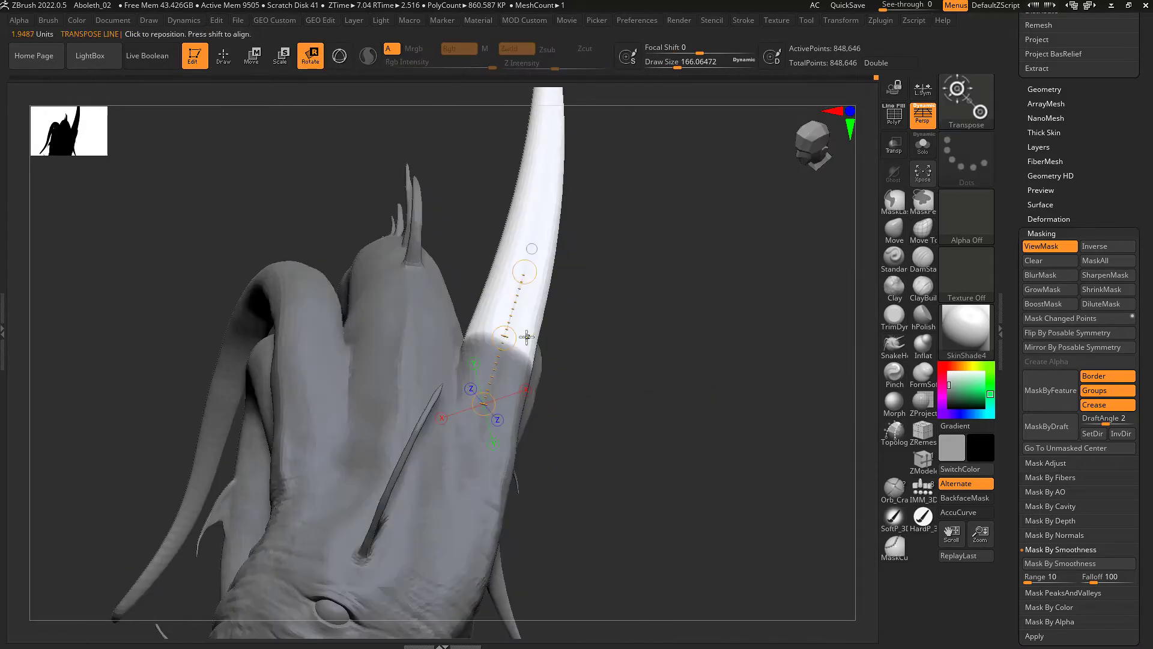
pyautogui.moveTo(527, 337)
pyautogui.mouseDown()
pyautogui.moveTo(522, 480)
pyautogui.moveTo(711, 425)
pyautogui.mouseUp()
# - Invert the mask and rotate the spike into place around its base
pyautogui.keyDown('ctrl'); pyautogui.click(711, 425); pyautogui.keyUp('ctrl')
pyautogui.moveTo(504, 451)
pyautogui.mouseDown()
pyautogui.moveTo(565, 448)
pyautogui.moveTo(696, 399)
pyautogui.moveTo(601, 270)
pyautogui.moveTo(541, 229)
pyautogui.mouseUp()
pyautogui.press('r')
pyautogui.moveTo(428, 330)
pyautogui.mouseDown()
pyautogui.moveTo(537, 325)
pyautogui.moveTo(631, 394)
pyautogui.mouseUp()
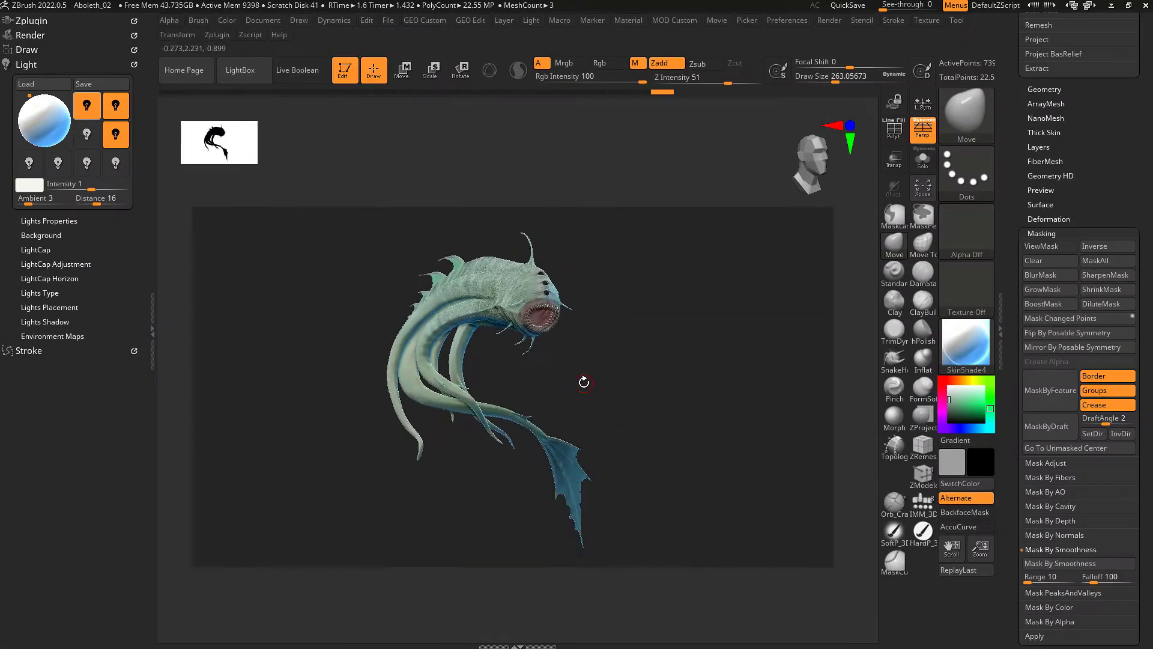
# - Resize the canvas to a tall portrait document 2160 pixels high
pyautogui.click(299, 20)
pyautogui.click(263, 20)
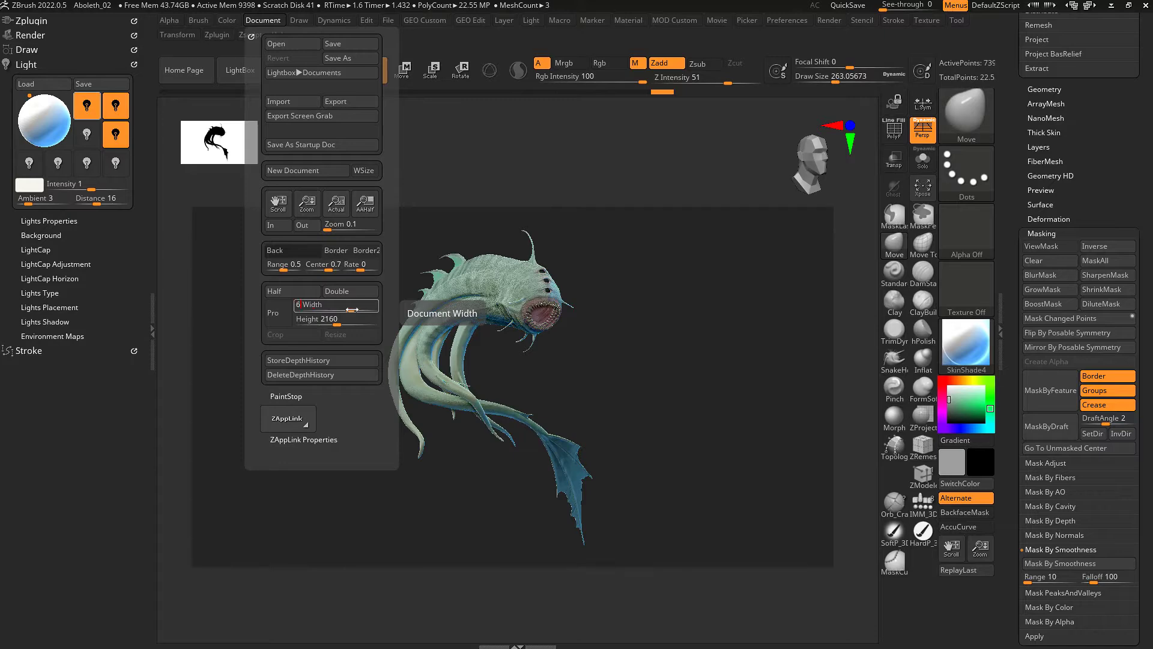
pyautogui.click(351, 335)
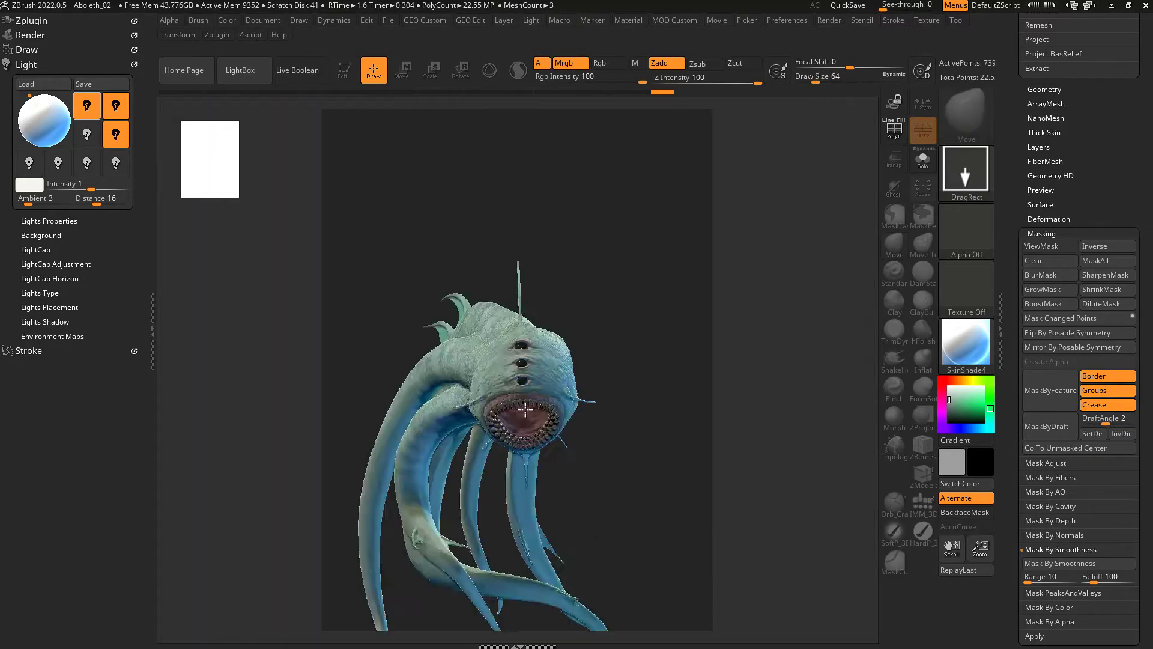
# - Turn the creature to a new view and set the light to the front position
pyautogui.moveTo(622, 332); pyautogui.dragTo(618, 324)
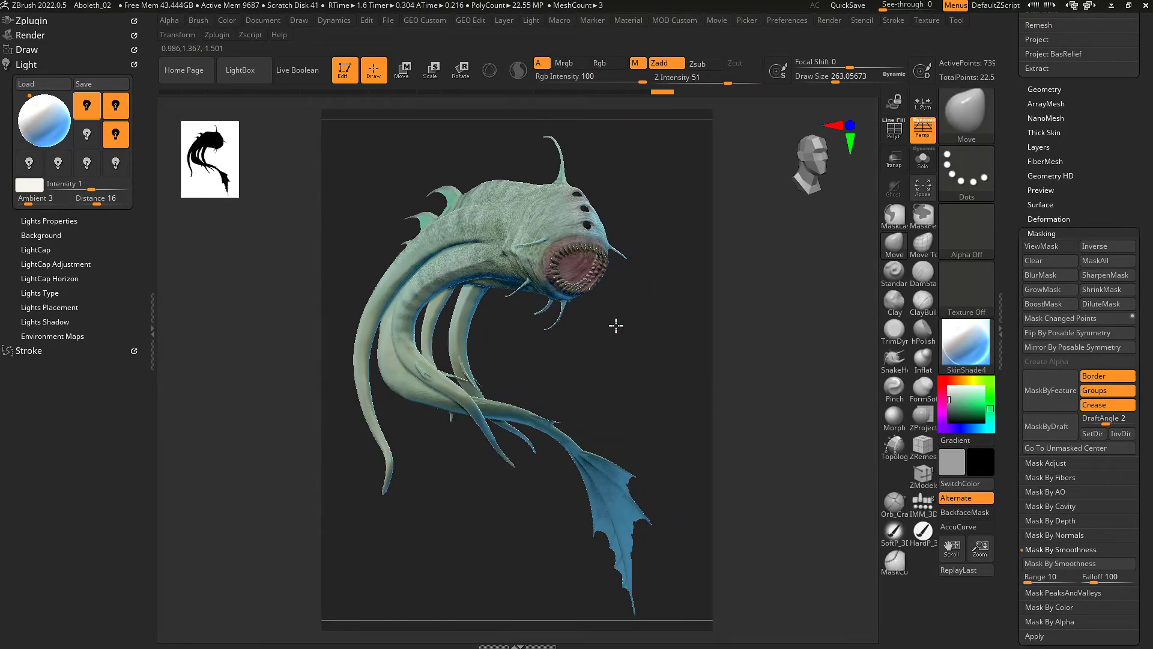
pyautogui.click(239, 35)
pyautogui.moveTo(636, 270); pyautogui.dragTo(670, 253)
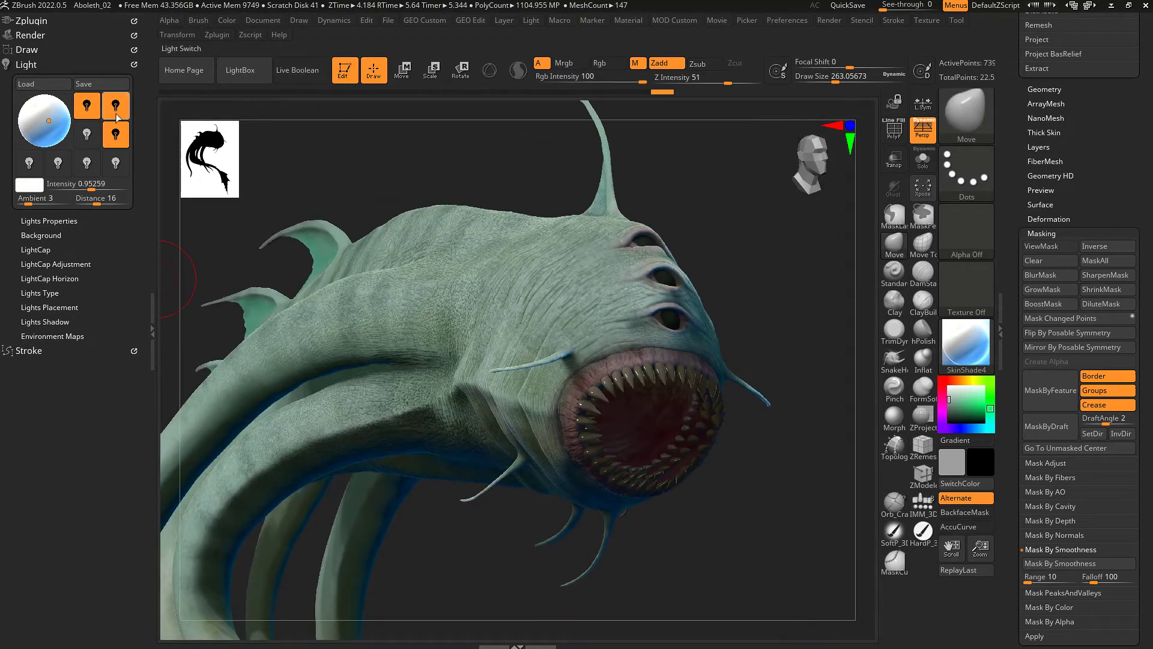
pyautogui.click(51, 120)
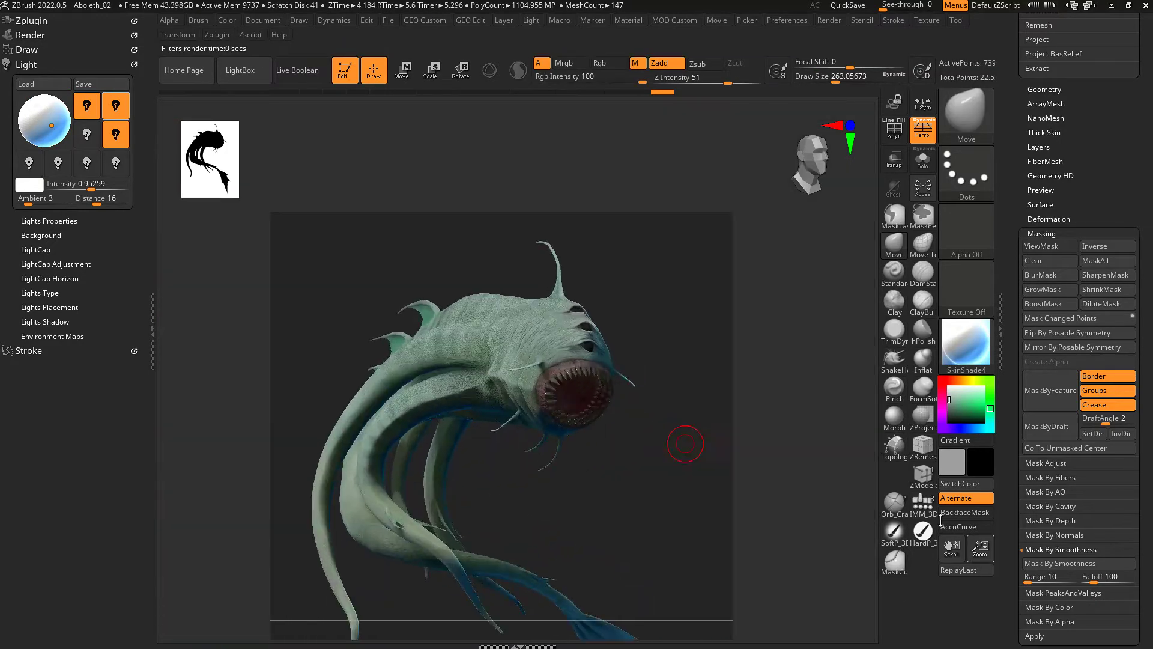
# - Set light Distance to 100 and Ambient to 0, reframe the canvas, and hide the mask
pyautogui.moveTo(98, 204); pyautogui.dragTo(129, 203)
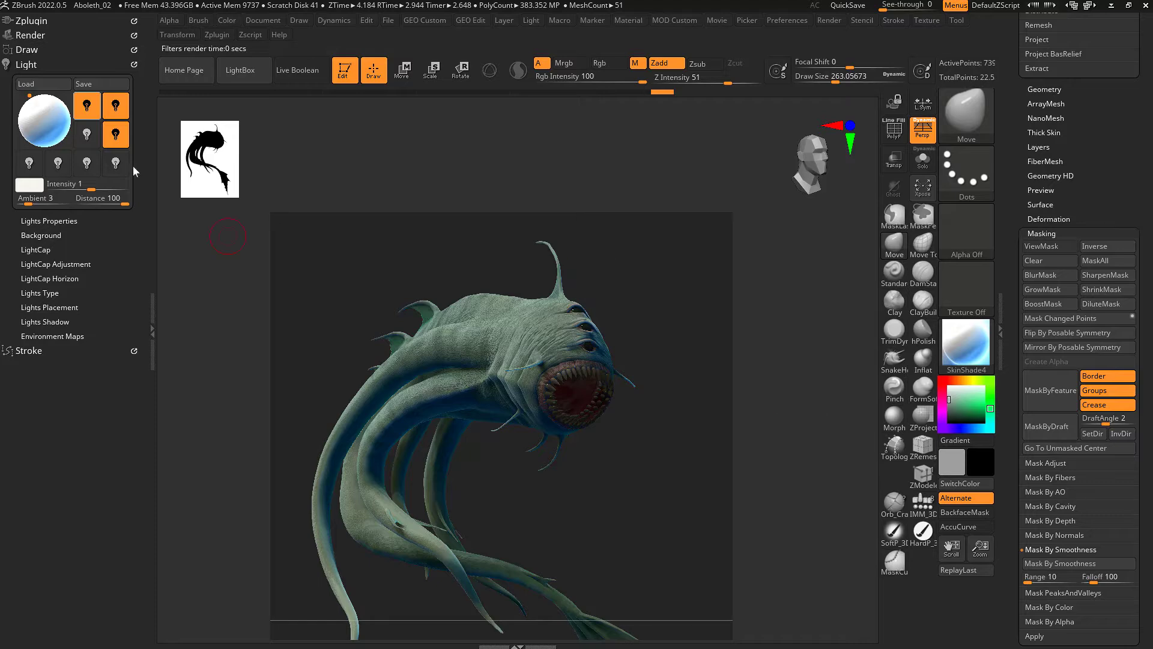
pyautogui.press('Return')
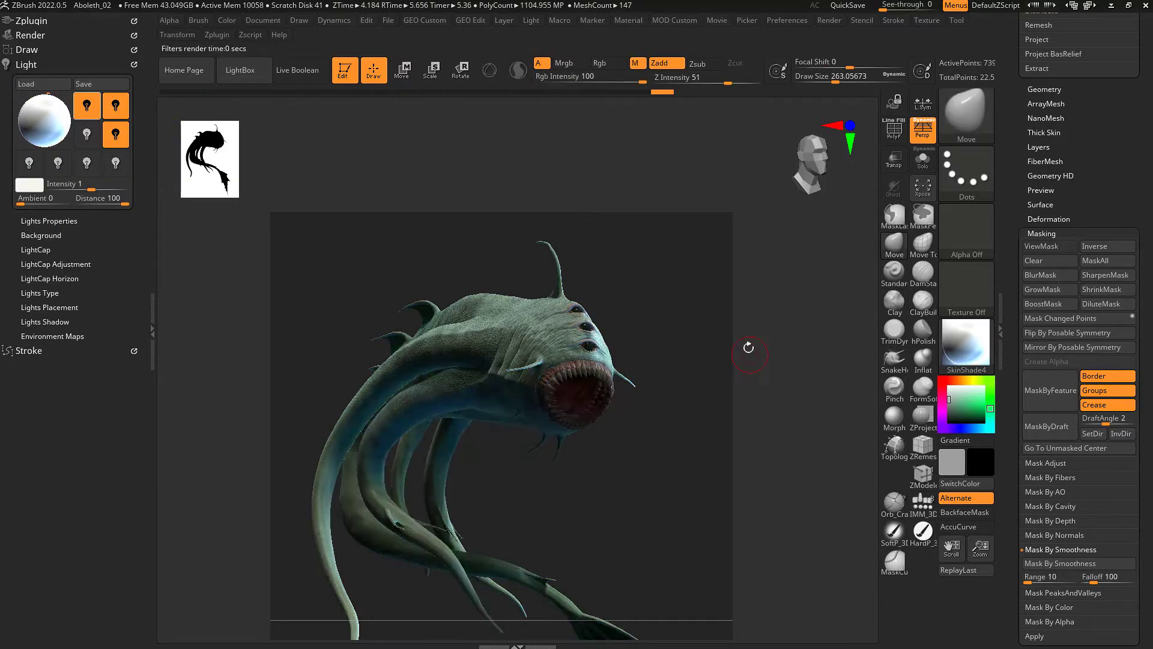
pyautogui.moveTo(980, 546); pyautogui.dragTo(959, 626)
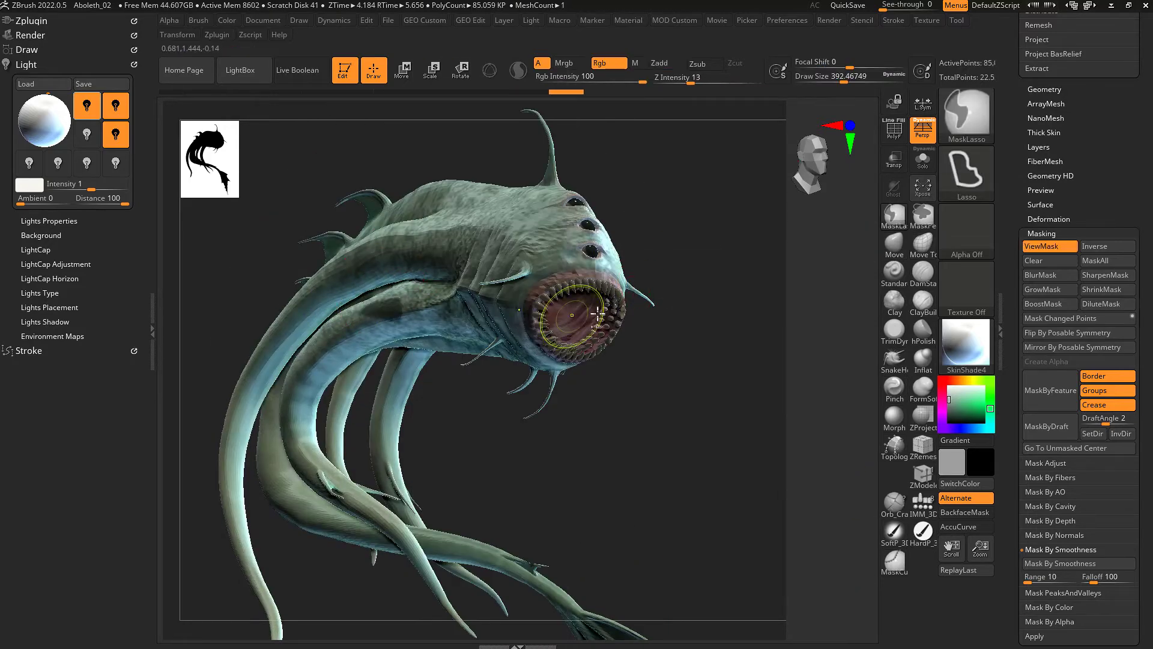
pyautogui.hotkey('ctrl', 'h')
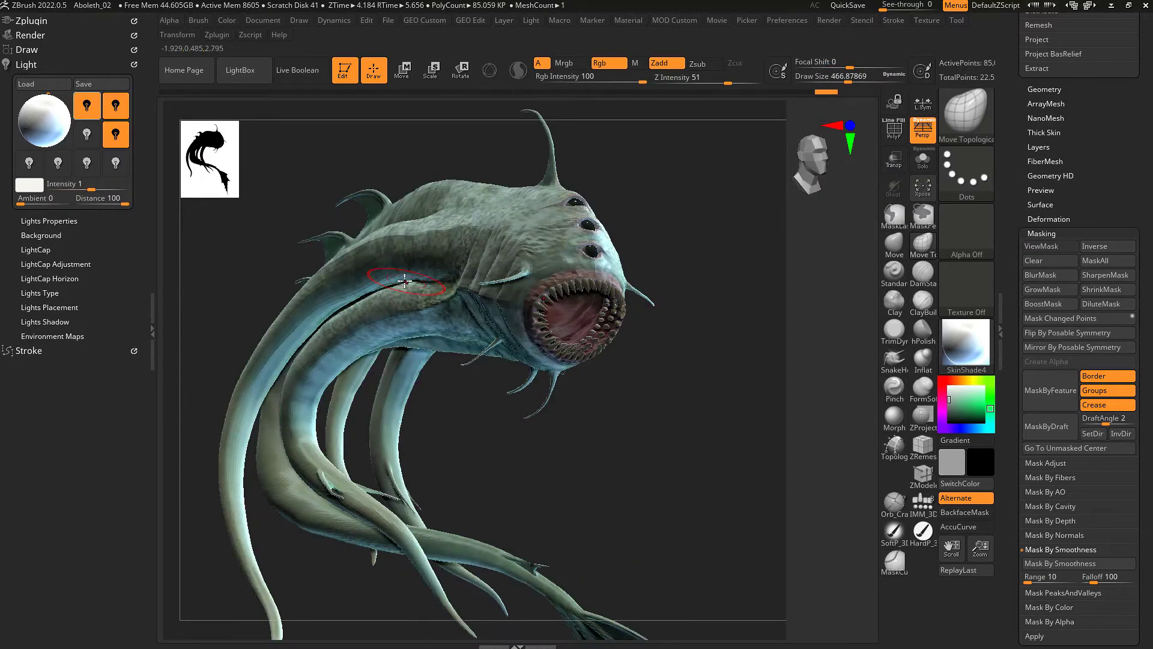
# - Restore full subdivision and save the project over Aboleth_02.zpr
pyautogui.hotkey('ctrl', 'd')
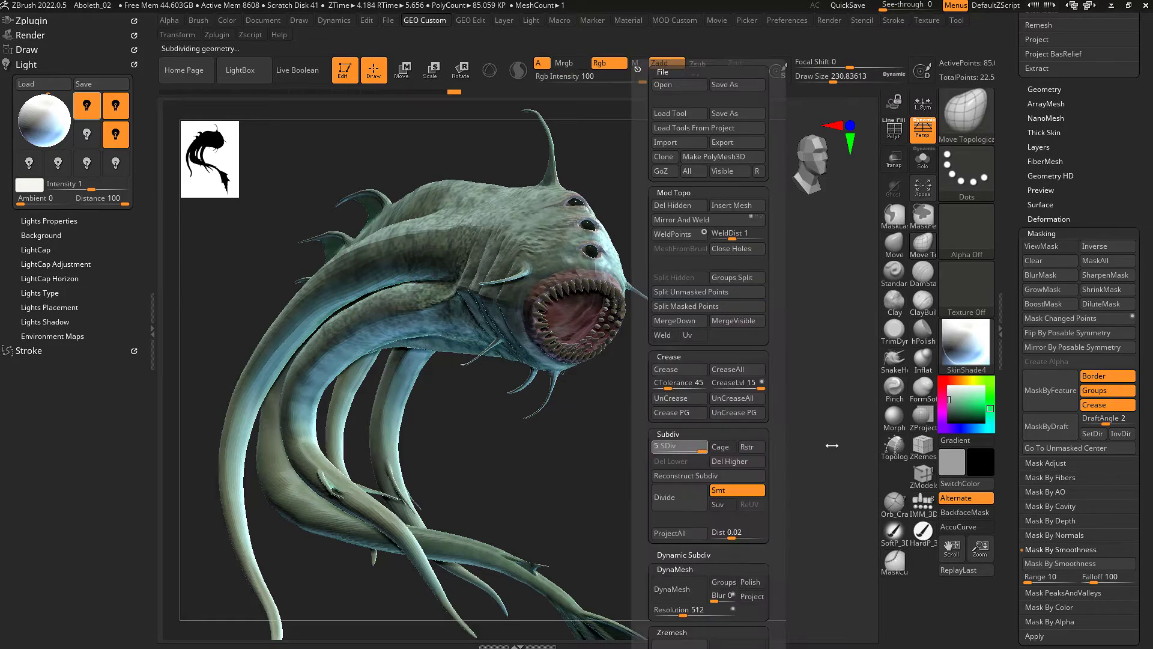
pyautogui.hotkey('ctrl', 's')
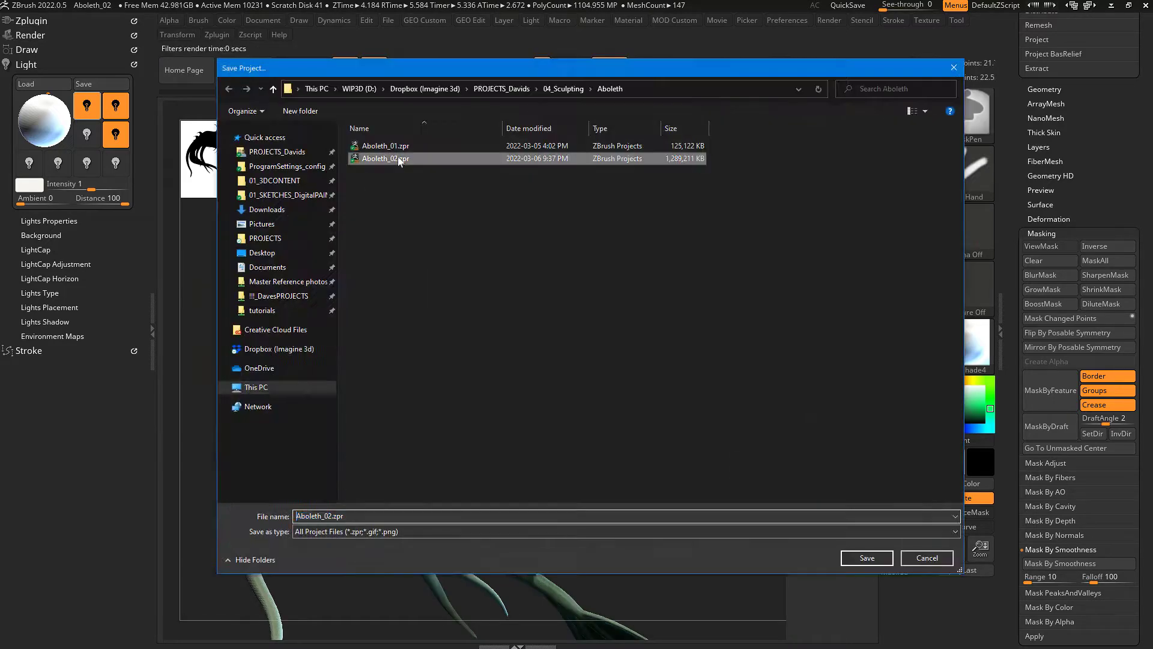
pyautogui.press('Return')
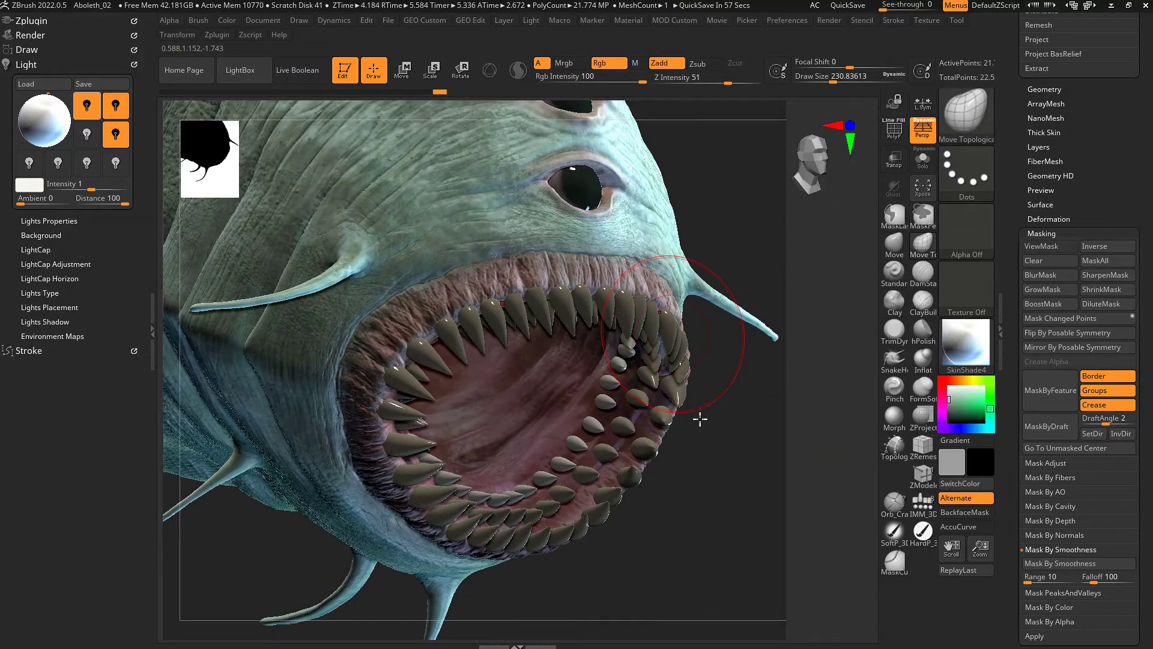
# - Select the PM3D_Sphere3D_5 teeth subtool and pick the Paint brush
pyautogui.keyDown('alt'); pyautogui.click(690, 417); pyautogui.keyUp('alt')
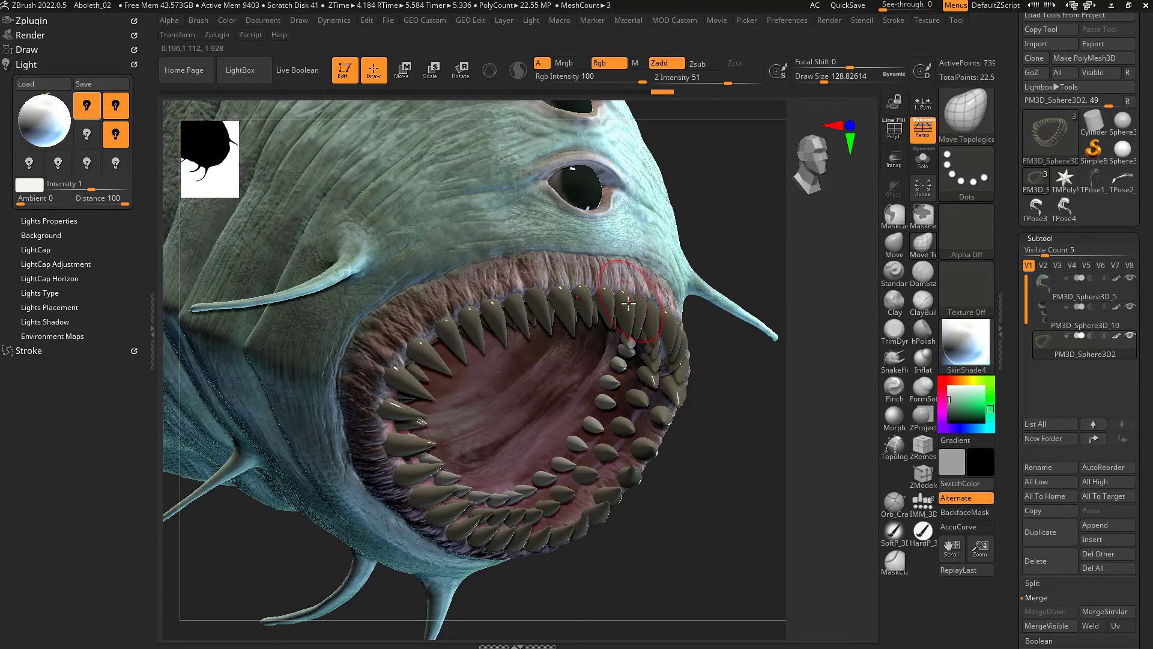
pyautogui.press('b')
pyautogui.press('p')
pyautogui.press('a')
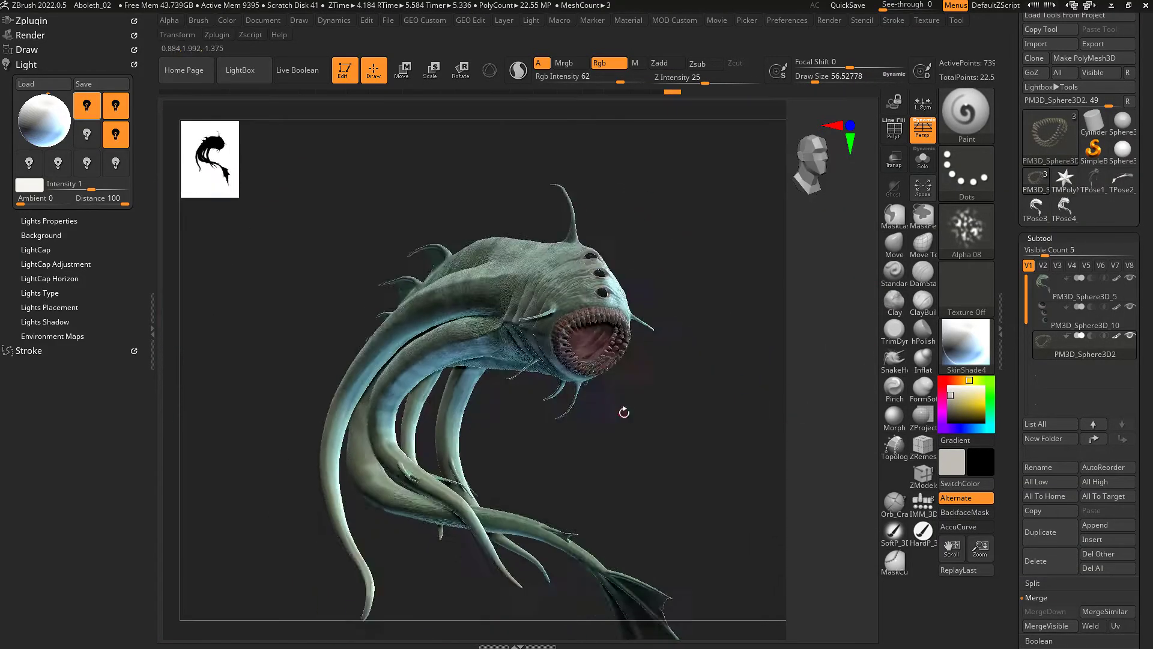
pyautogui.moveTo(980, 545); pyautogui.dragTo(978, 548)
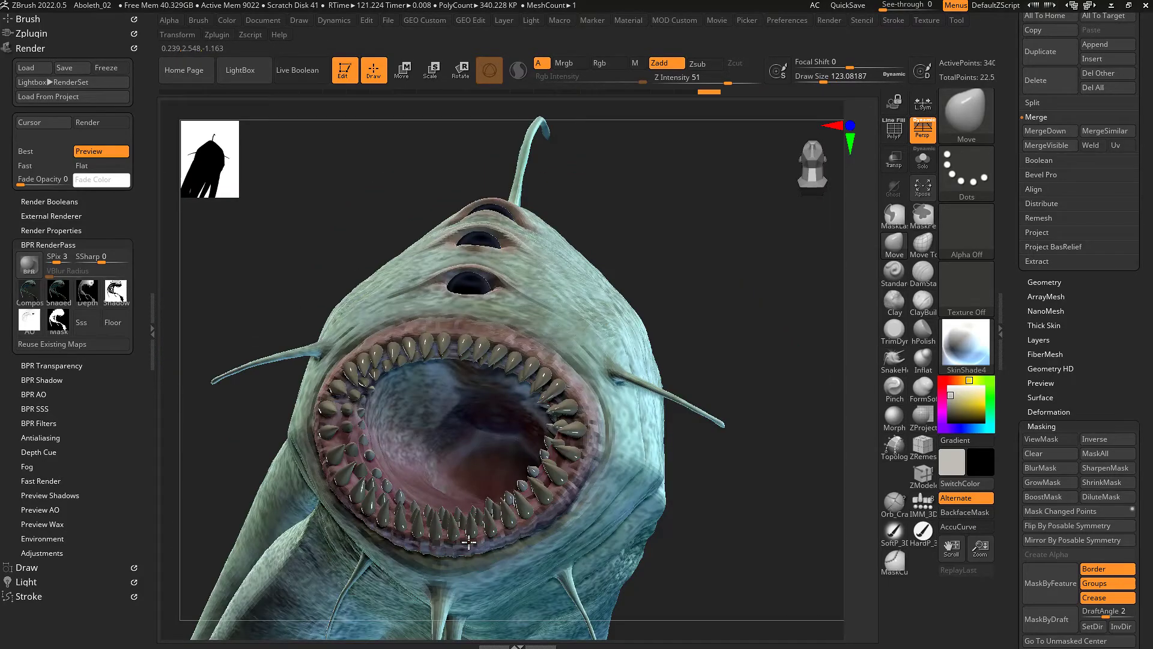
# - Raise the subdivision level and select the teeth subtool, zoomed in on the mouth
pyautogui.moveTo(468, 542)
pyautogui.mouseDown(button='right')
pyautogui.moveTo(297, 417)
pyautogui.moveTo(661, 463)
pyautogui.moveTo(542, 452)
pyautogui.mouseUp(button='right')
pyautogui.hotkey('ctrl', 'd')
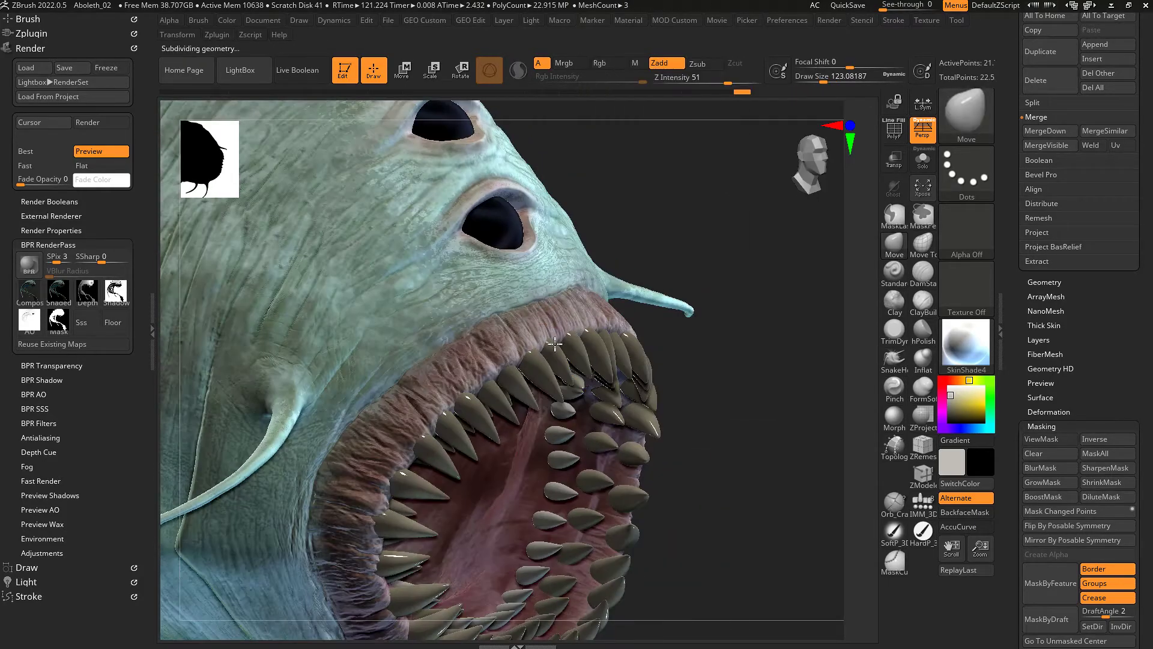
pyautogui.press('f')
pyautogui.moveTo(622, 450); pyautogui.dragTo(625, 335, button='right')
pyautogui.keyDown('alt'); pyautogui.click(625, 334); pyautogui.keyUp('alt')
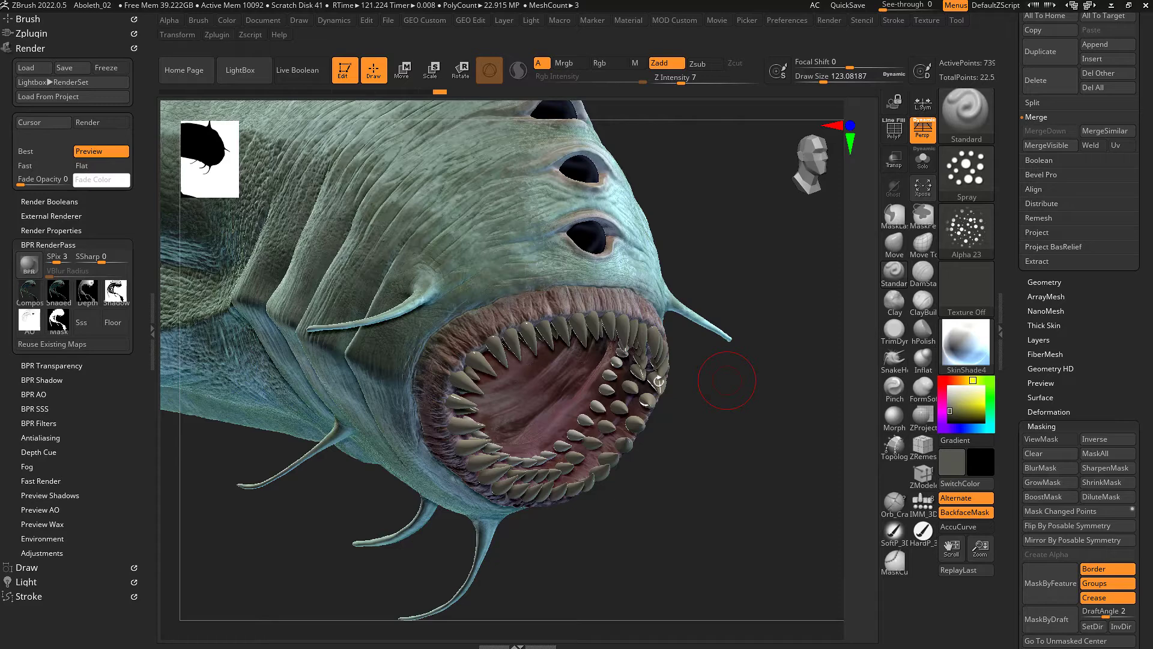
pyautogui.moveTo(726, 381); pyautogui.dragTo(433, 397, button='right')
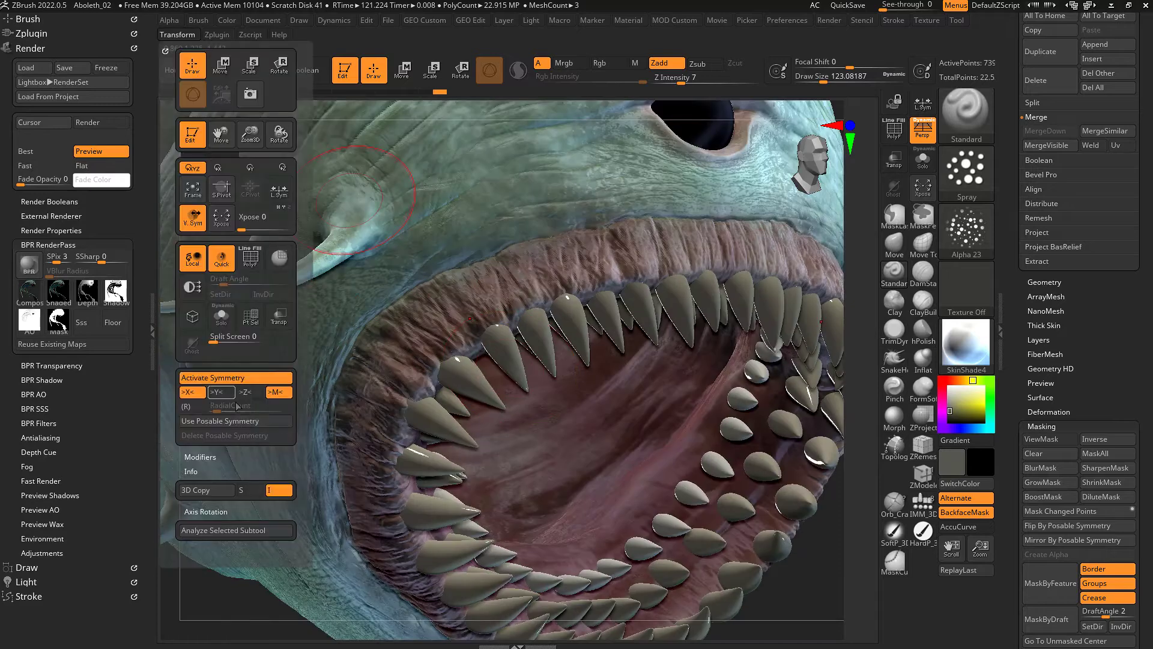
pyautogui.rightClick(559, 337)
pyautogui.moveTo(558, 336); pyautogui.dragTo(601, 373, button='right')
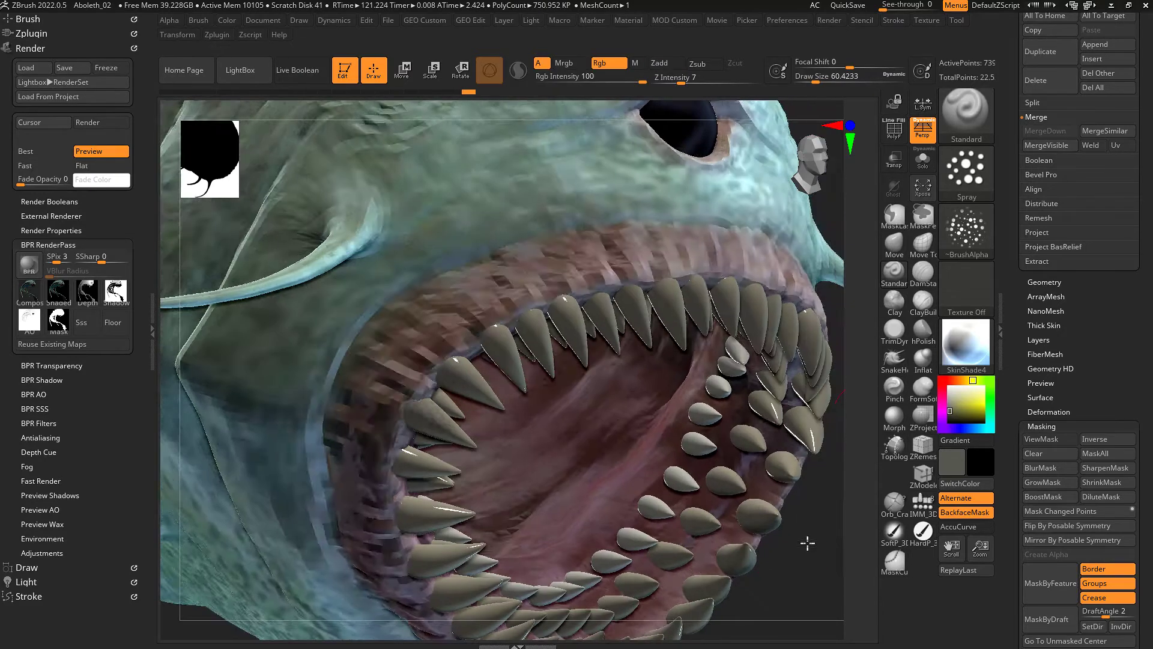
# - Add Untitled Layer 1 to the teeth in Tool > Layers and turn on Solo
pyautogui.click(1039, 339)
pyautogui.click(602, 456)
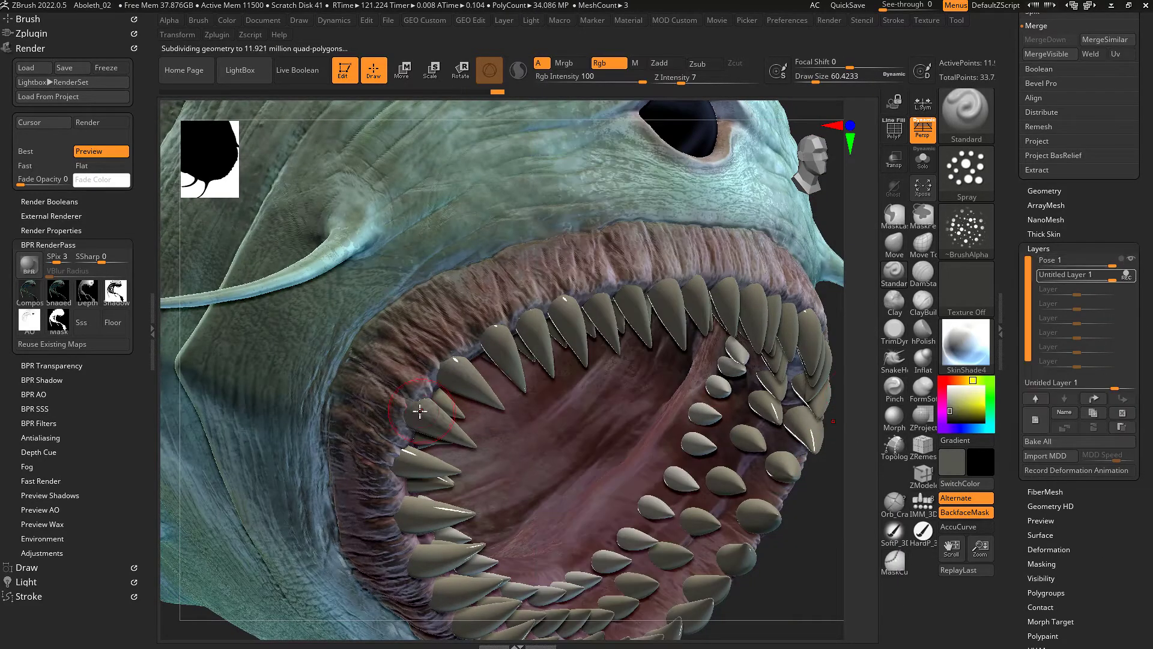
pyautogui.moveTo(582, 282); pyautogui.dragTo(505, 316, button='right')
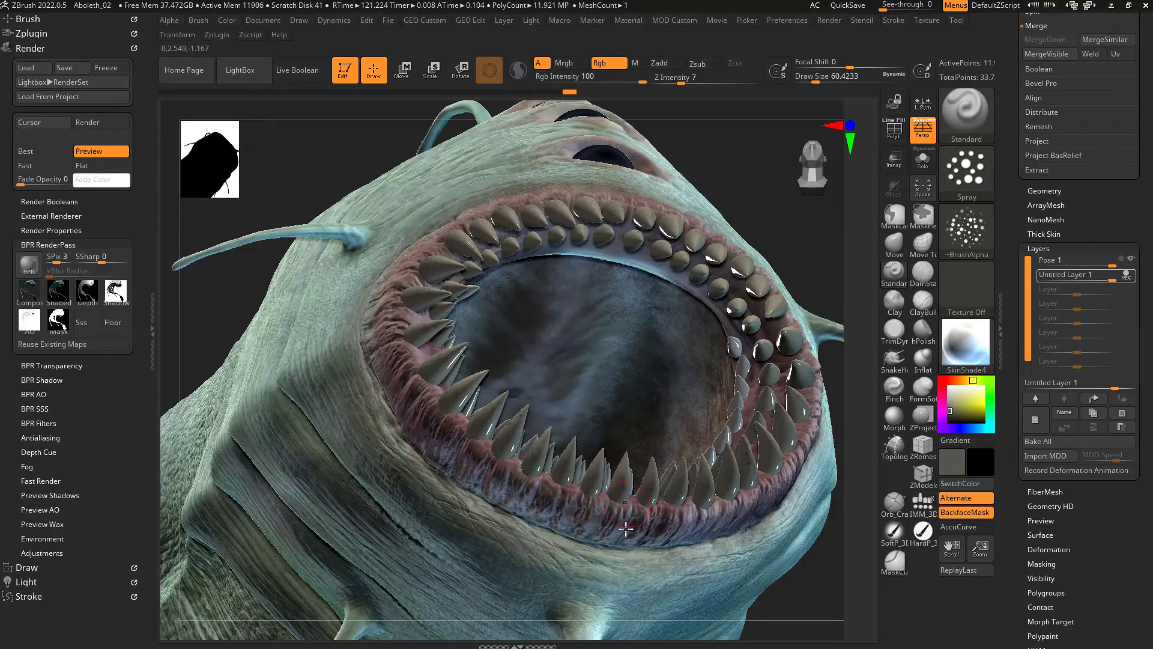
pyautogui.moveTo(417, 525)
pyautogui.mouseDown(button='right')
pyautogui.moveTo(479, 431)
pyautogui.moveTo(734, 283)
pyautogui.mouseUp(button='right')
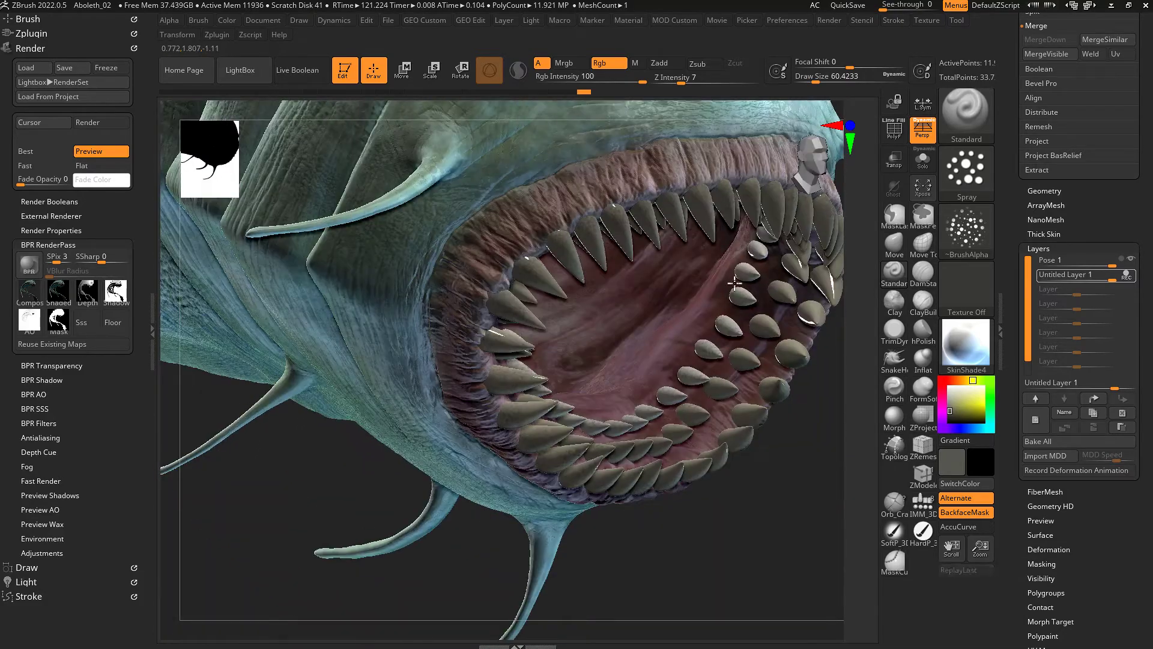
pyautogui.keyDown('alt'); pyautogui.moveTo(727, 188); pyautogui.dragTo(661, 253, button='right'); pyautogui.keyUp('alt')
pyautogui.click(922, 159)
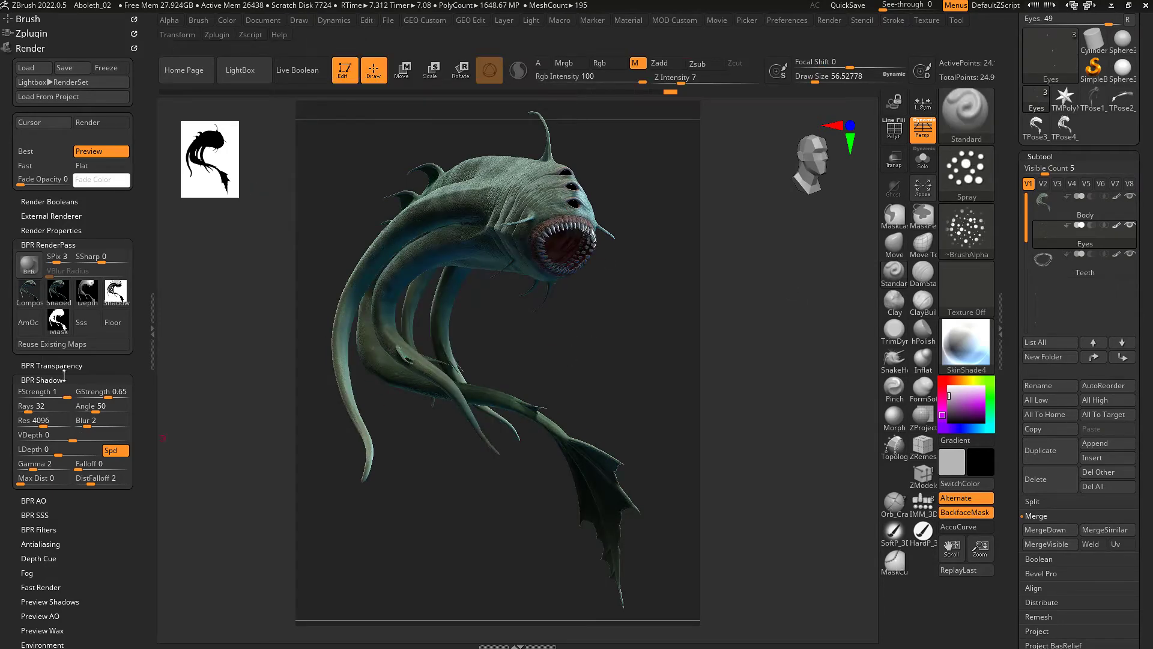
# - Set BPR Shadow Rays to 450 and expand the BPR AO settings
pyautogui.moveTo(28, 411); pyautogui.dragTo(52, 410)
pyautogui.click(33, 500)
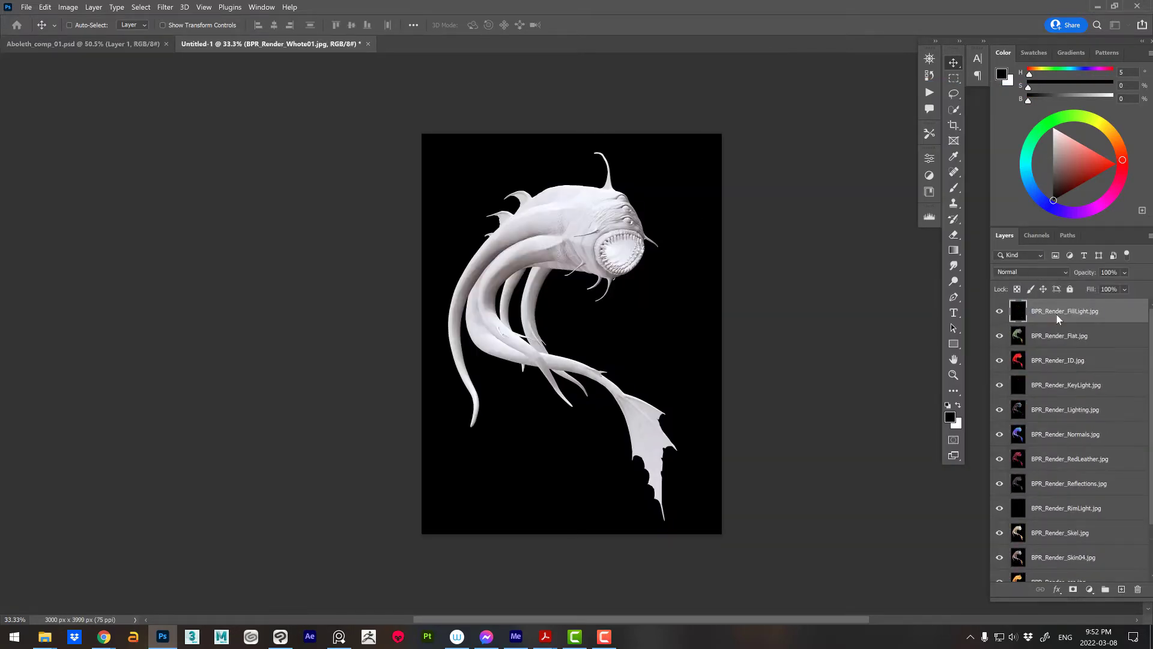
# - Group the BPR render layers and bring the Lights and MatCaps groups into the Aboleth comp
pyautogui.press('Return')
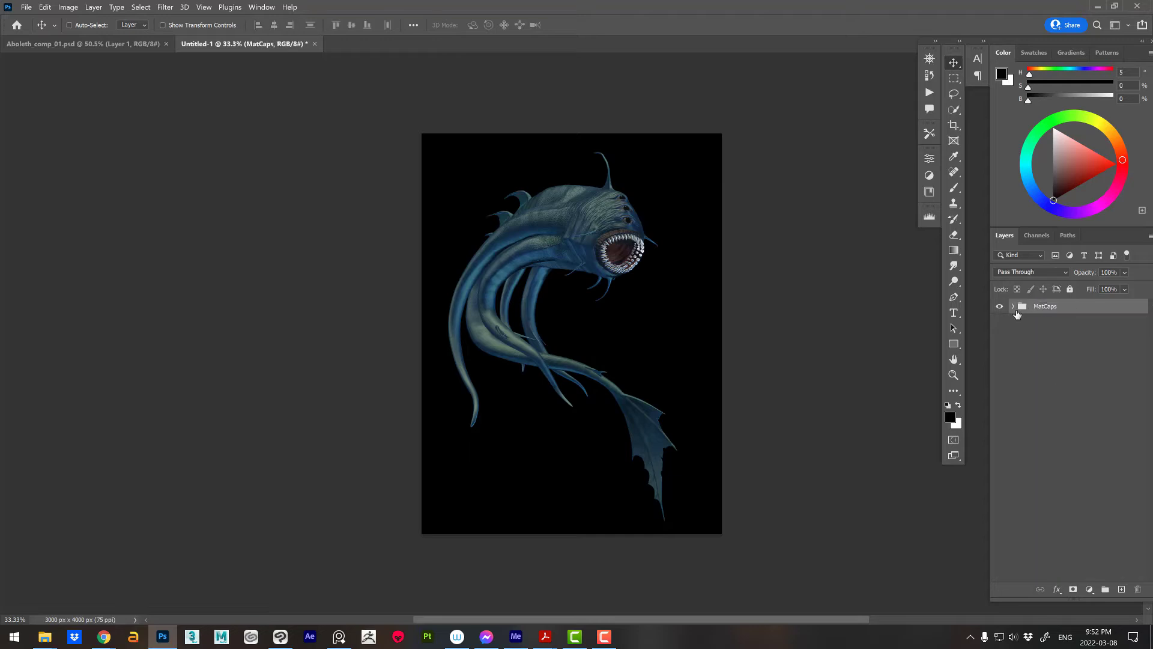
pyautogui.keyDown('ctrl'); pyautogui.click(1095, 543); pyautogui.keyUp('ctrl')
pyautogui.hotkey('ctrl', 'g')
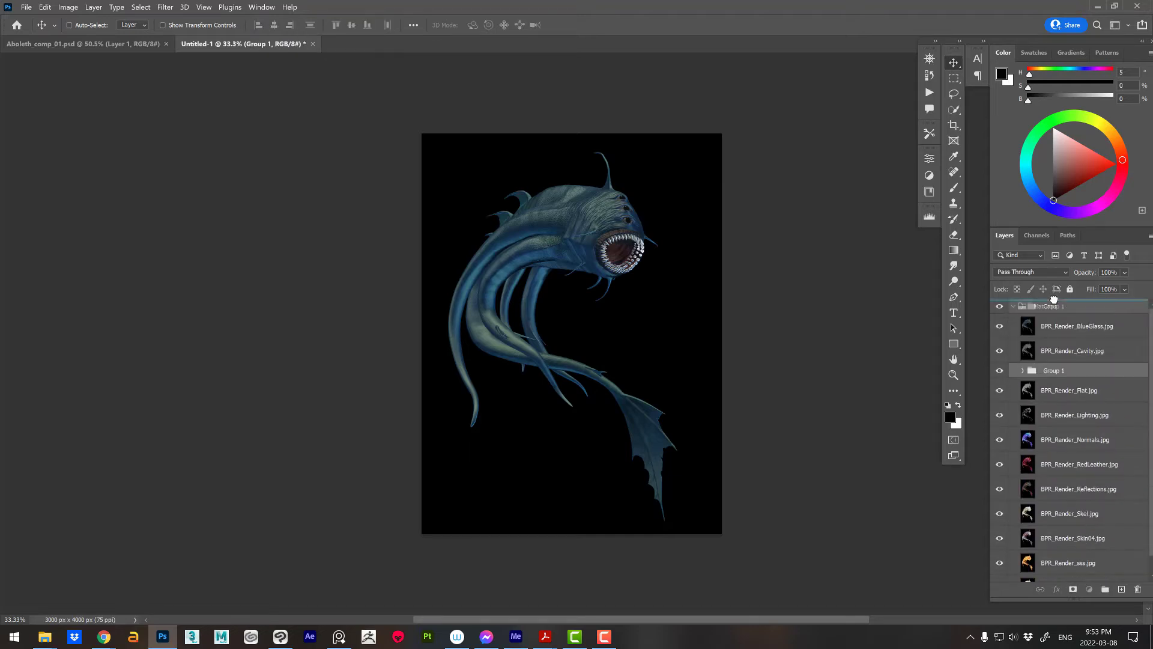
pyautogui.moveTo(968, 301); pyautogui.dragTo(556, 330)
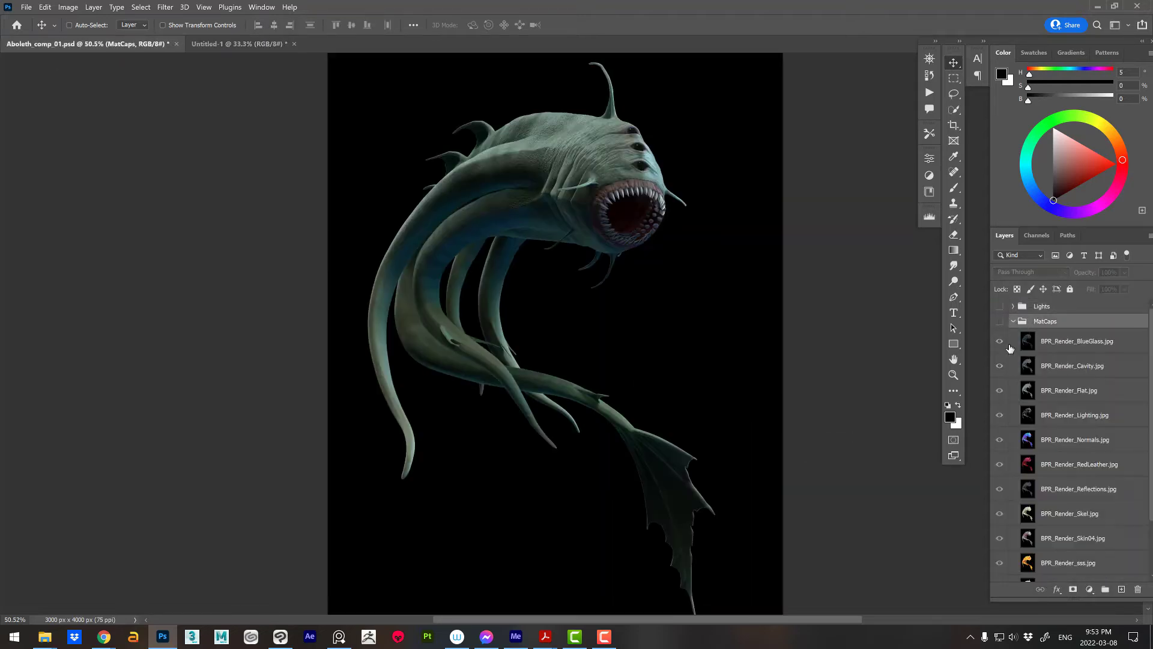
pyautogui.moveTo(1054, 419); pyautogui.dragTo(1054, 600)
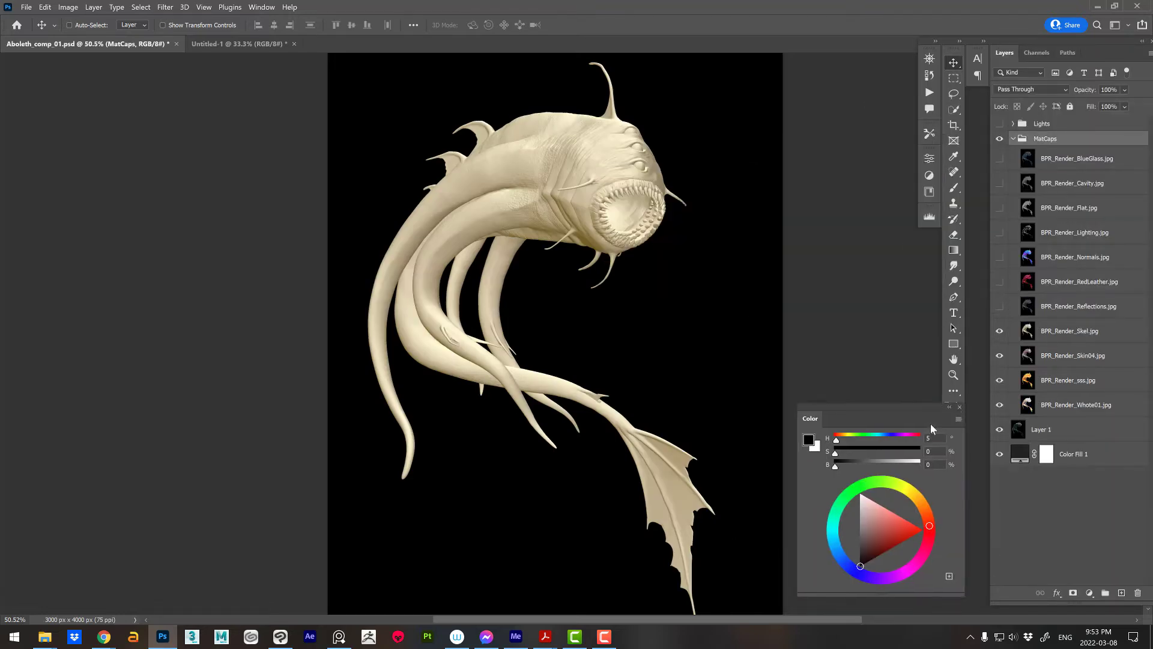
# - Move Reflections above Layer 1, show it, and blend it in Screen at 50% opacity
pyautogui.moveTo(1029, 317); pyautogui.dragTo(1029, 408)
pyautogui.click(999, 404)
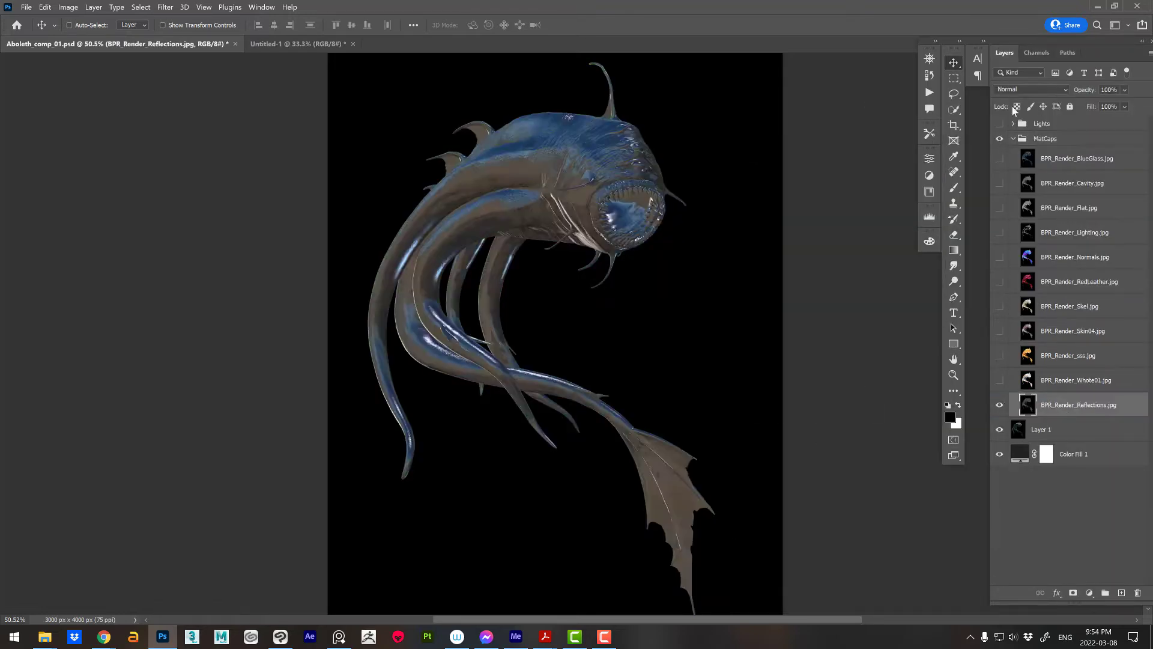
pyautogui.click(1031, 89)
pyautogui.click(1010, 239)
pyautogui.click(1031, 89)
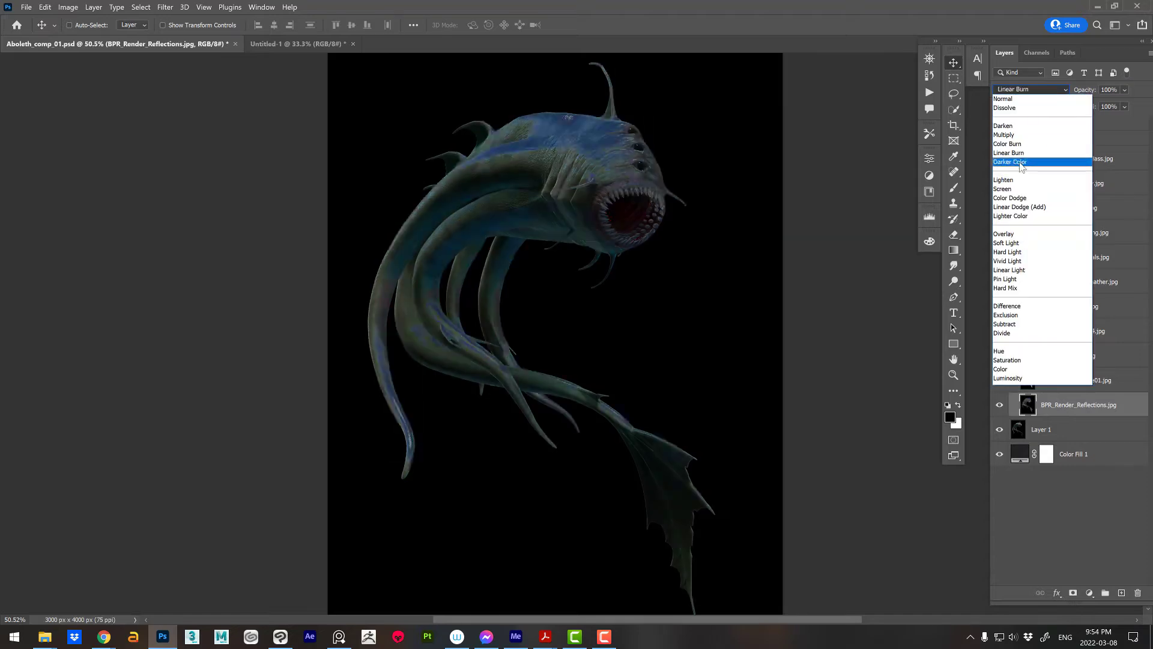
pyautogui.click(1002, 189)
pyautogui.click(1107, 90)
# - Move Skin04 and Skel up and show them, giving Skin04 a new blend mode
pyautogui.click(1141, 137)
pyautogui.moveTo(1069, 331); pyautogui.dragTo(1069, 384)
pyautogui.click(999, 380)
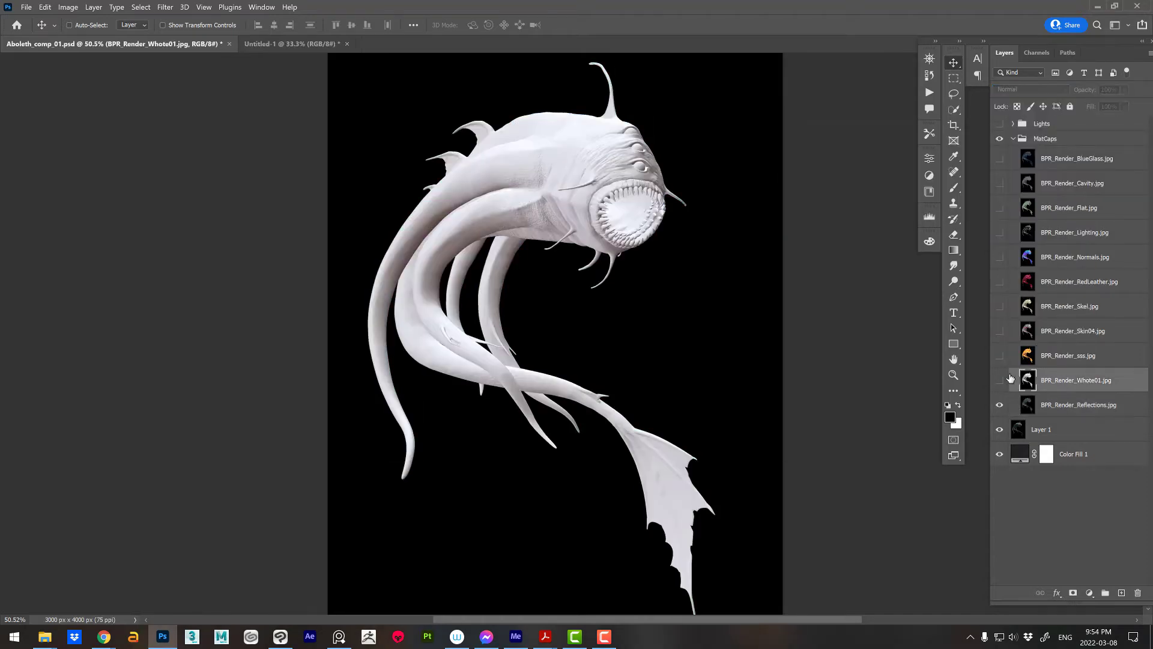
pyautogui.click(1031, 89)
pyautogui.click(1018, 244)
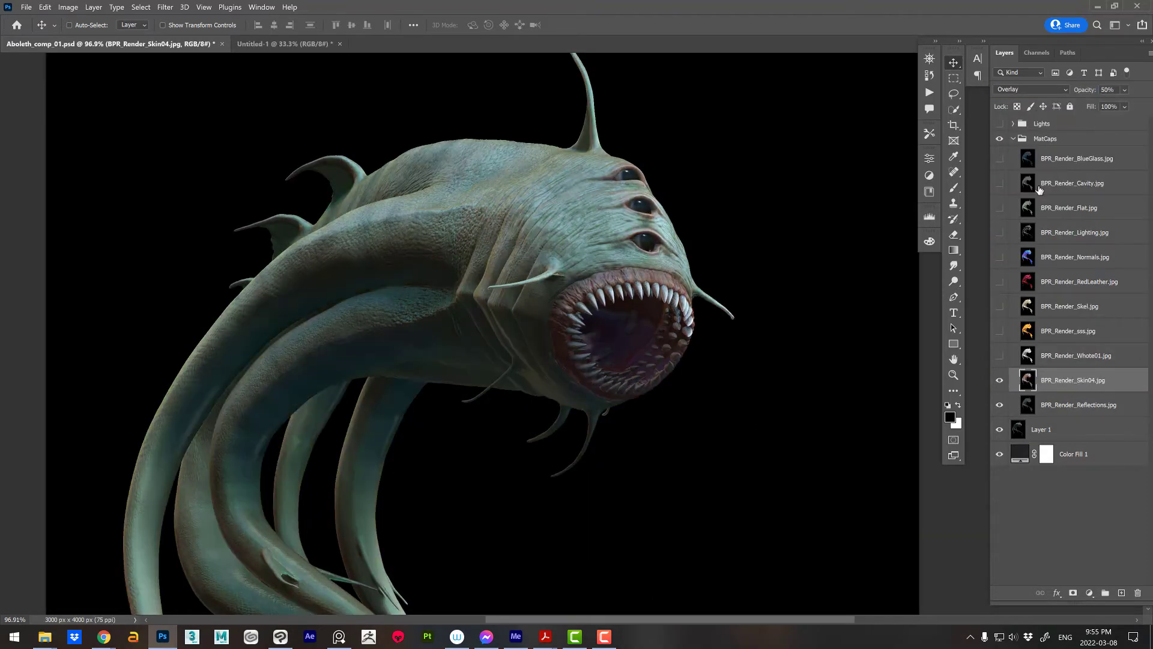
pyautogui.moveTo(1069, 306); pyautogui.dragTo(1069, 367)
pyautogui.click(999, 356)
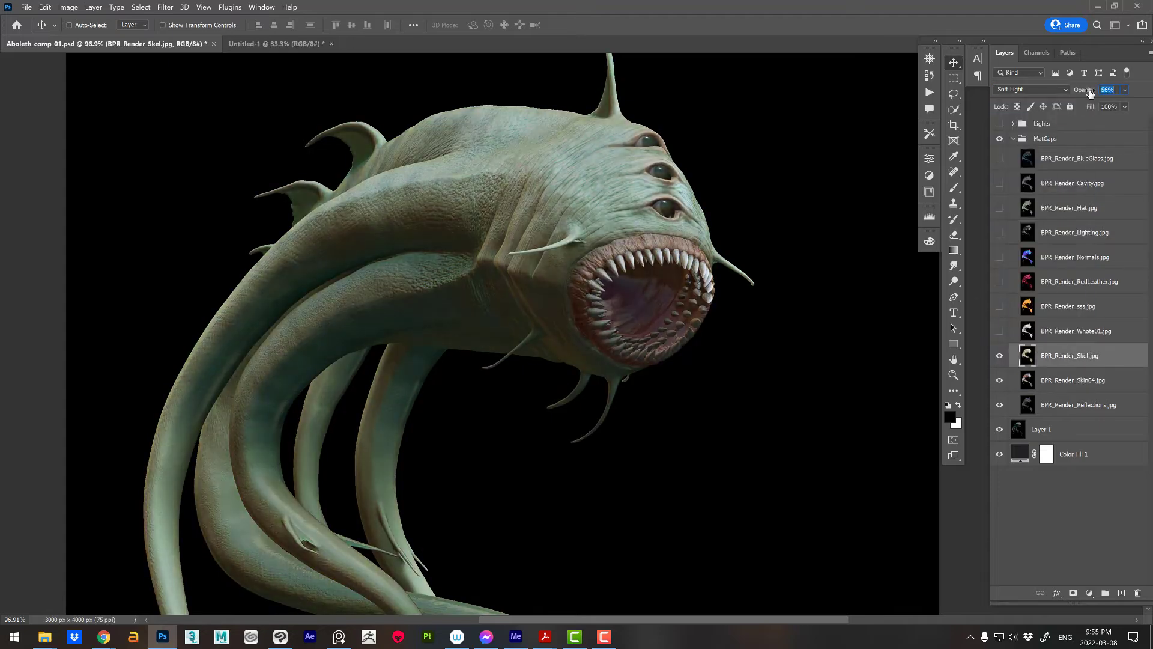
# - Show Cavity atop MatCaps in Multiply with a clipped Levels adjustment brightening it
pyautogui.keyDown('alt'); pyautogui.scroll(-3, 819, 458); pyautogui.keyUp('alt')
pyautogui.moveTo(1069, 256)
pyautogui.mouseDown()
pyautogui.moveTo(1069, 195)
pyautogui.moveTo(1069, 243)
pyautogui.mouseUp()
pyautogui.click(999, 158)
pyautogui.hotkey('alt', 'shift', 'm')
pyautogui.keyDown('alt'); pyautogui.scroll(3, 781, 426); pyautogui.keyUp('alt')
pyautogui.click(1090, 593)
pyautogui.click(1111, 432)
pyautogui.hotkey('ctrl', 'alt', 'g')
pyautogui.moveTo(901, 280); pyautogui.dragTo(804, 280)
pyautogui.click(929, 159)
pyautogui.keyDown('alt'); pyautogui.scroll(-2, 739, 120); pyautogui.keyUp('alt')
pyautogui.click(1049, 186)
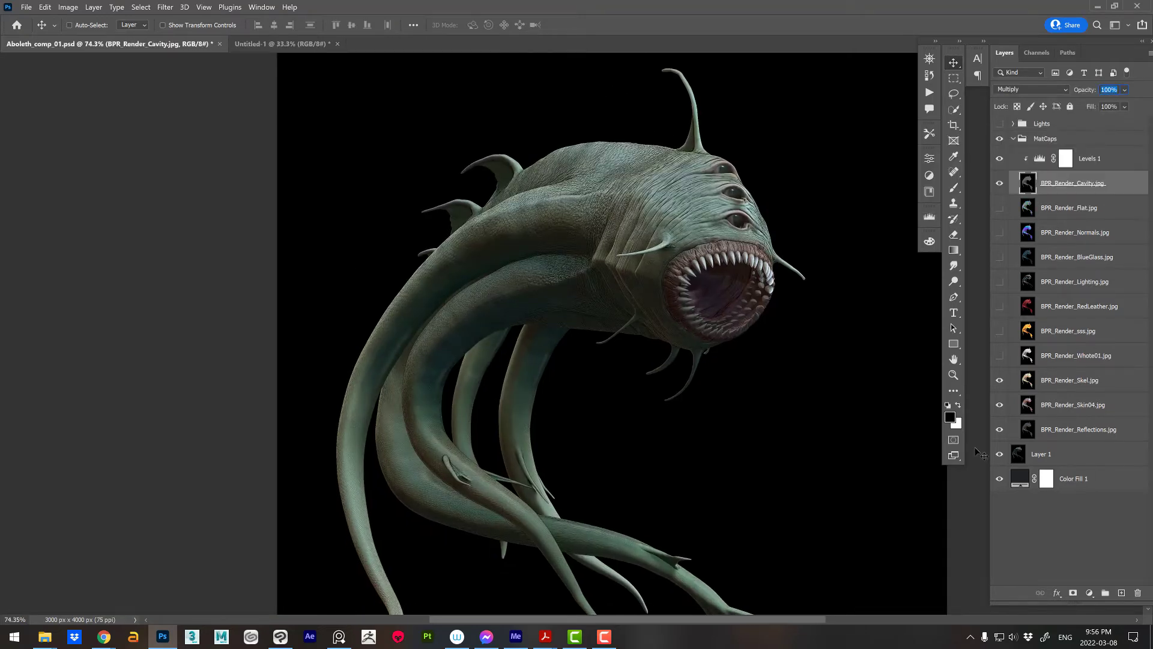
# - Show the Lighting render and lower its opacity
pyautogui.click(999, 281)
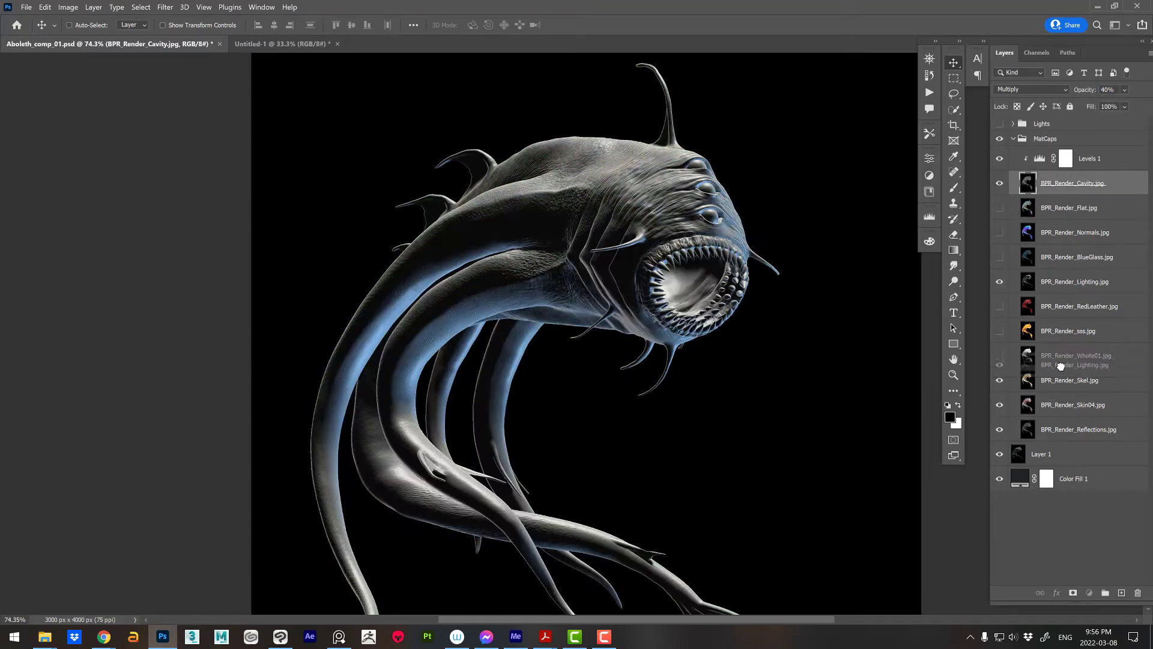
pyautogui.click(1075, 281)
pyautogui.click(1030, 89)
pyautogui.press('Escape')
pyautogui.keyDown('alt'); pyautogui.scroll(-2, 803, 400); pyautogui.keyUp('alt')
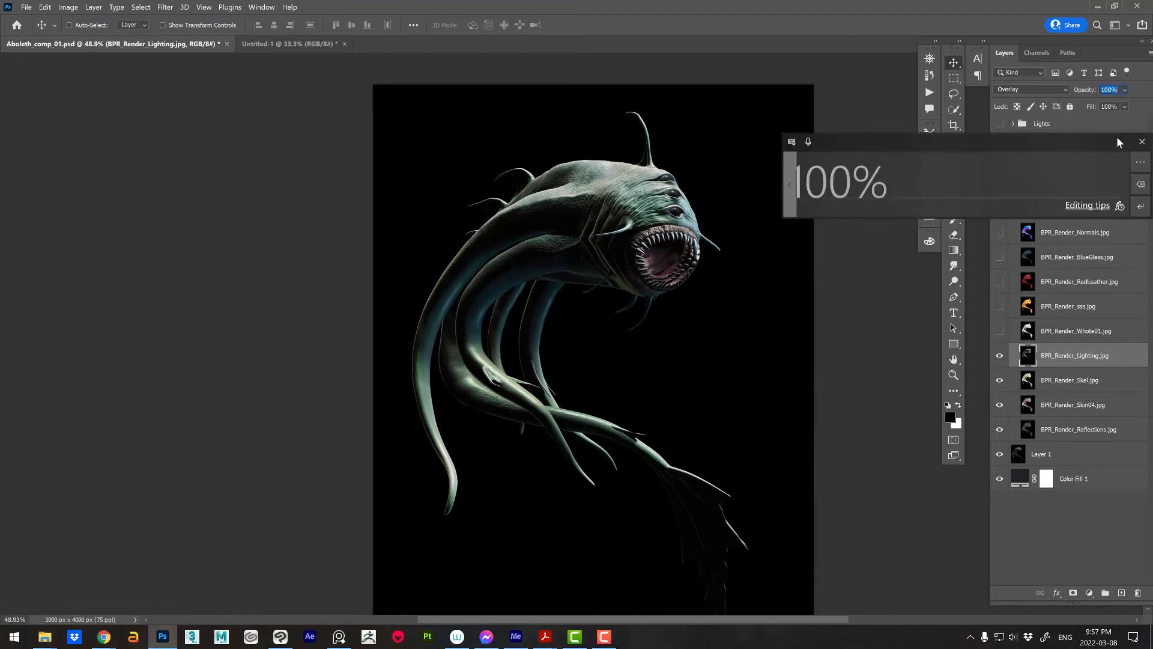
pyautogui.moveTo(1111, 94); pyautogui.dragTo(1087, 94)
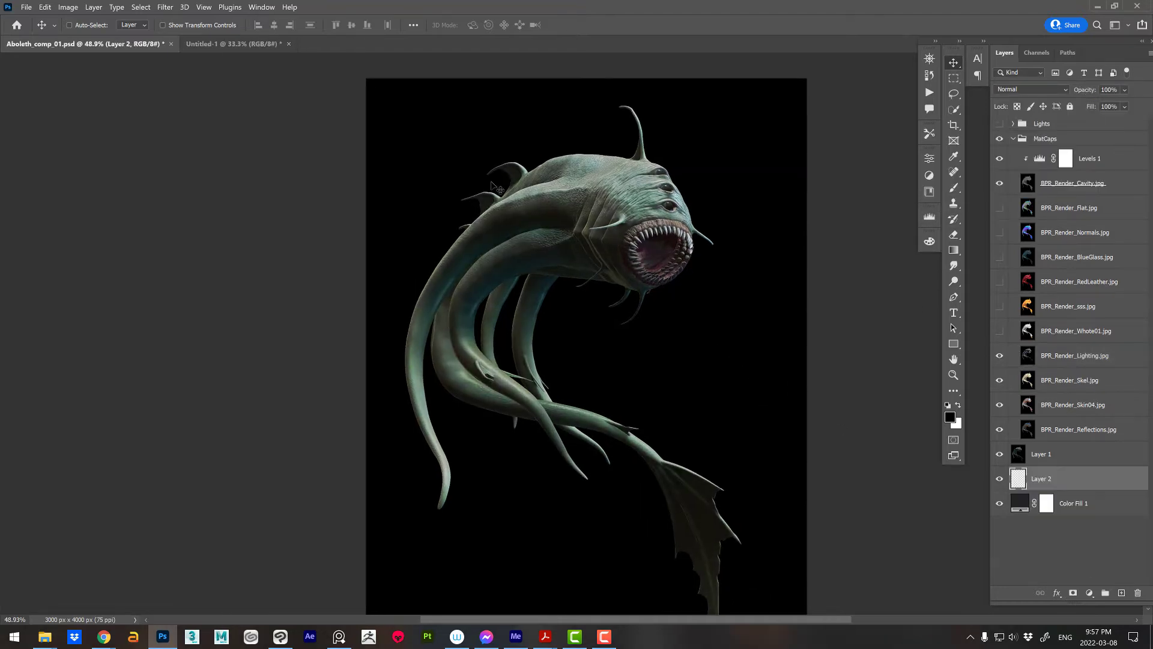
pyautogui.click(26, 7)
# - Bring BPR_AO, BPR_Depth and BPR_Mask into the Aboleth comp's masked RENDER group
pyautogui.click(314, 201)
pyautogui.hotkey('ctrl', 'o')
pyautogui.keyDown('shift'); pyautogui.click(342, 96); pyautogui.keyUp('shift')
pyautogui.click(687, 490)
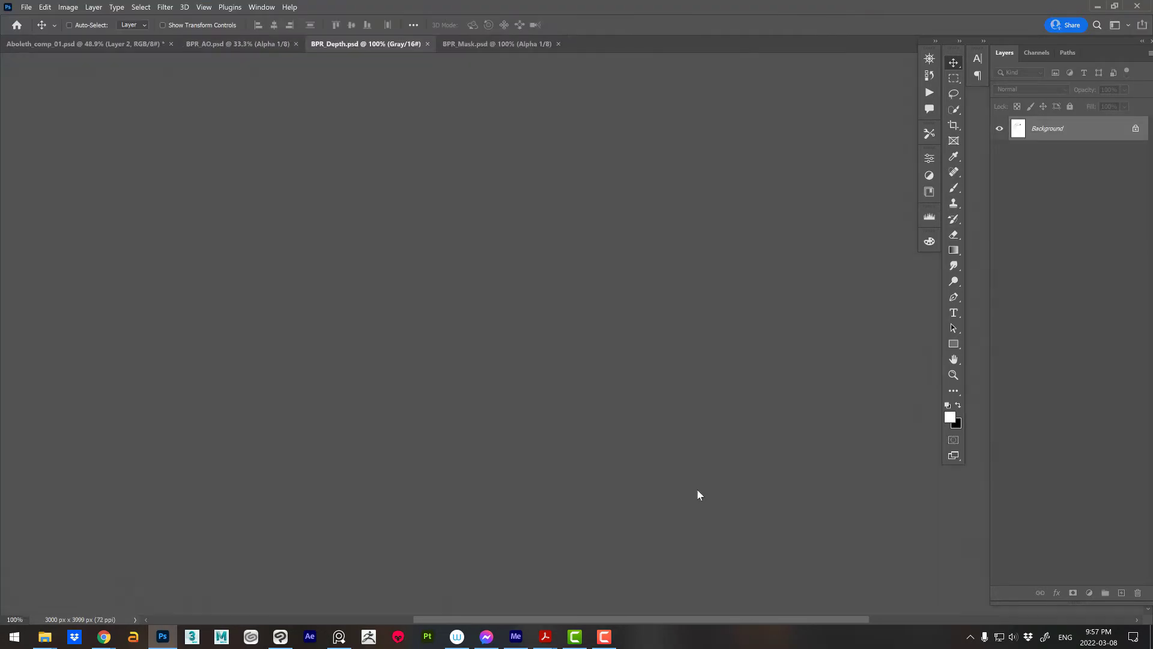
pyautogui.click(141, 45)
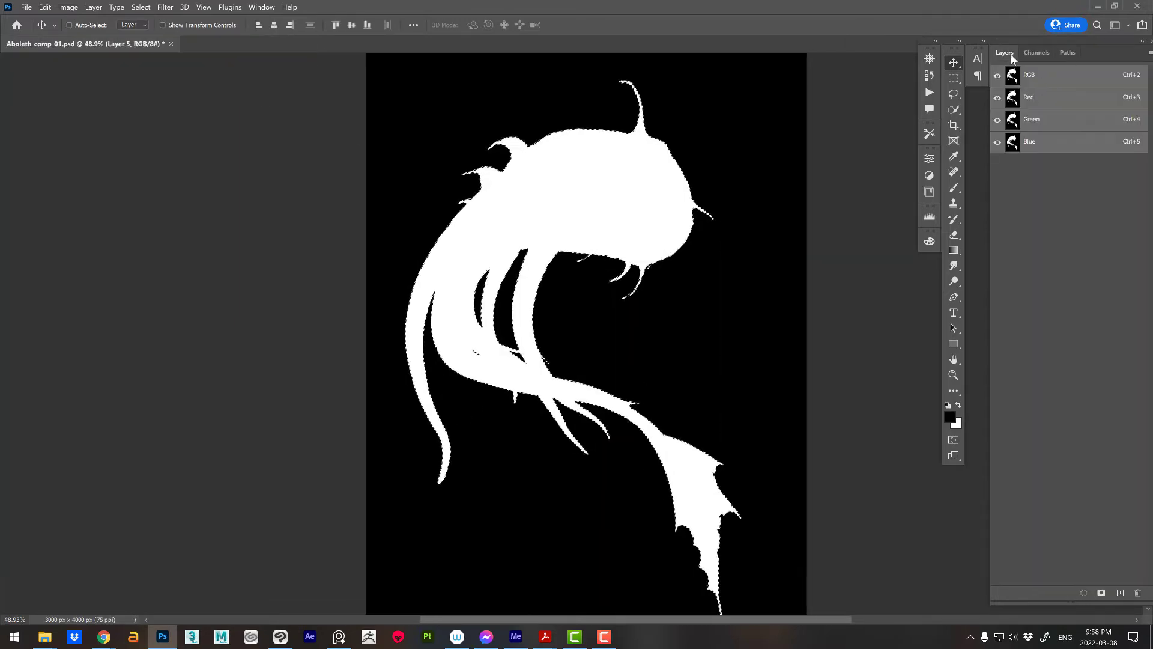
pyautogui.click(1012, 59)
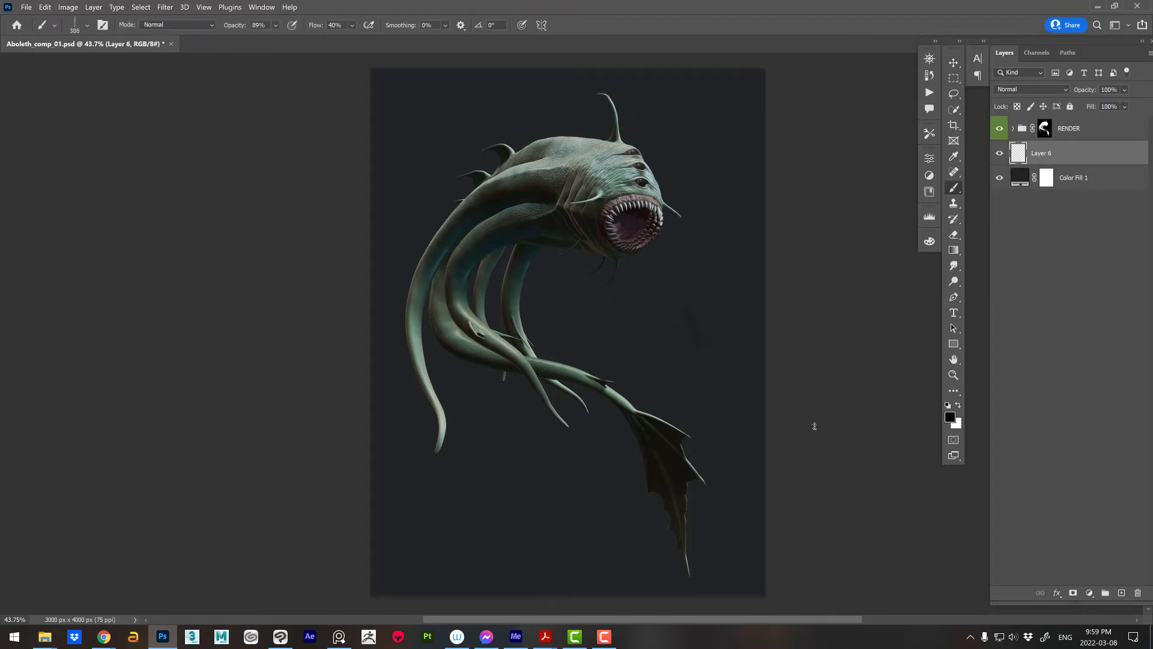
# - Paint bluish-grey 3f535c strokes to the right of the creature on Layer 6
pyautogui.click(950, 417)
pyautogui.click(682, 273)
pyautogui.click(890, 171)
pyautogui.moveTo(612, 348); pyautogui.dragTo(705, 291)
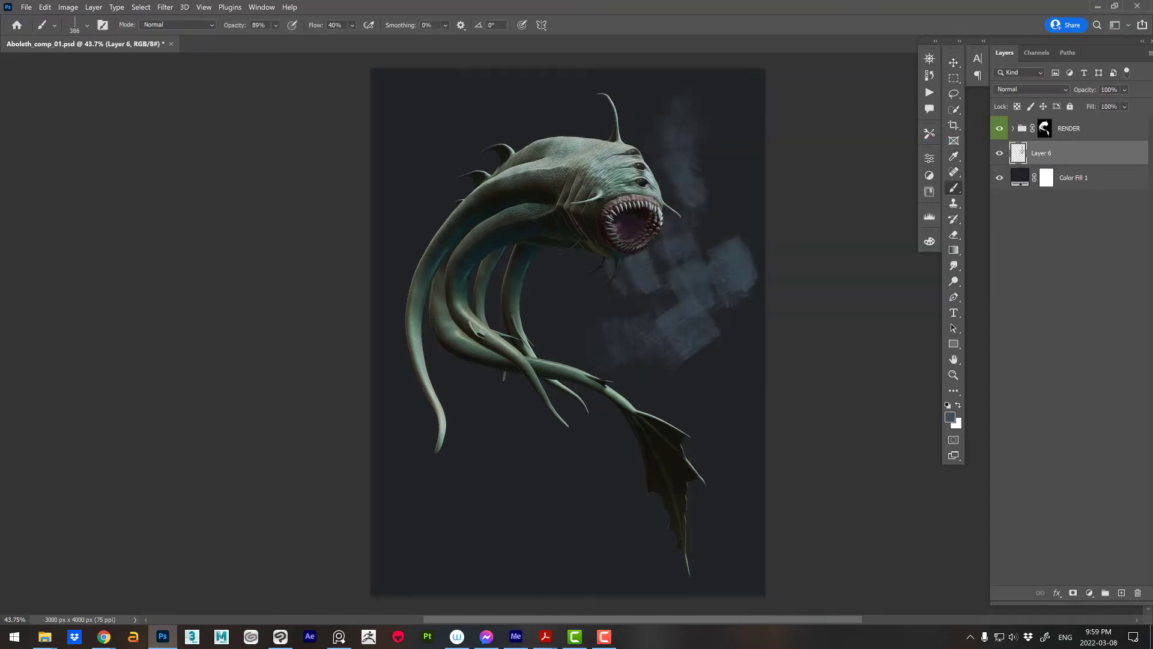
# - Switch to a different brush tip and paint dark strokes across the lower background
pyautogui.click(929, 241)
pyautogui.keyDown('alt'); pyautogui.scroll(1, 682, 369); pyautogui.keyUp('alt')
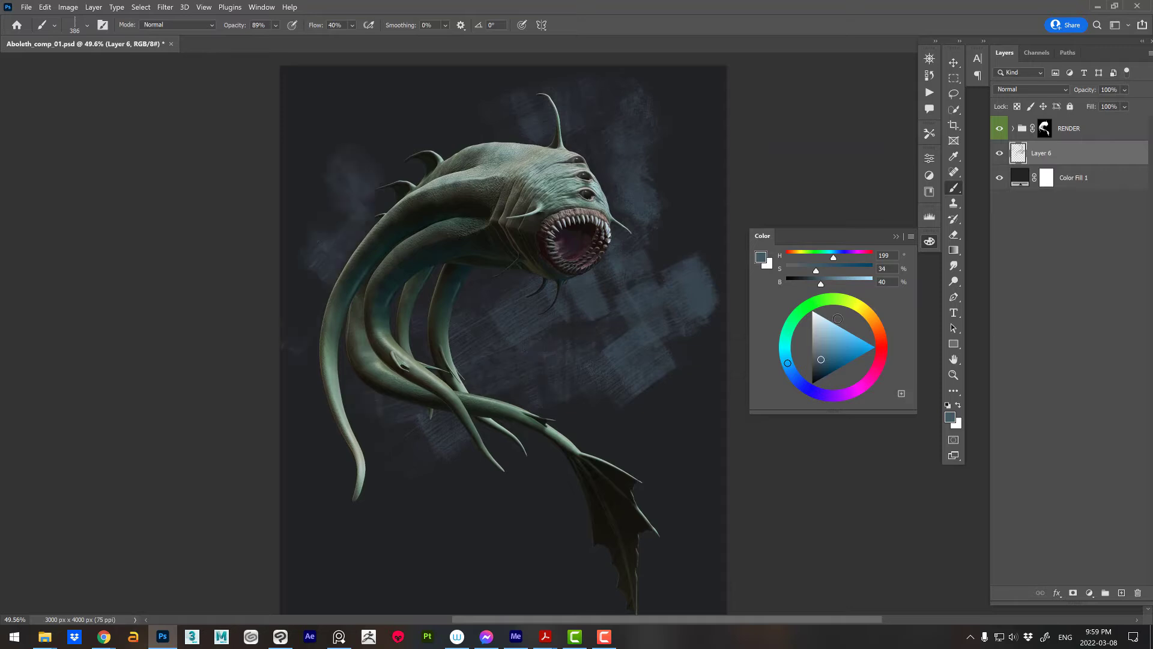
pyautogui.moveTo(525, 456); pyautogui.dragTo(600, 357)
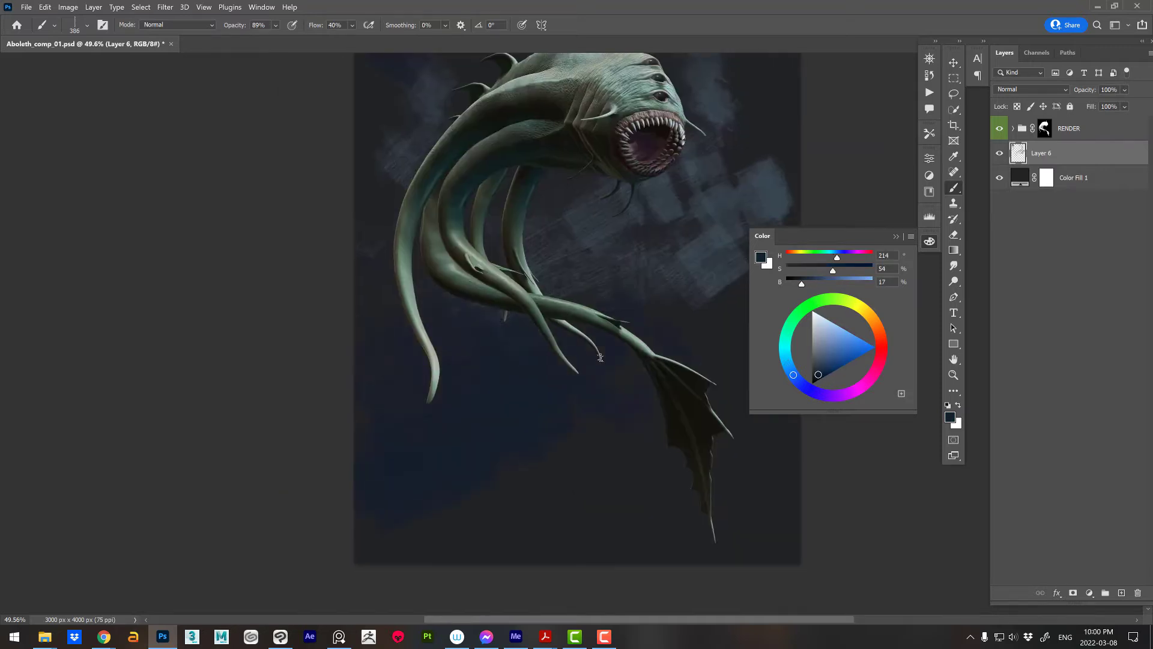
pyautogui.keyDown('alt'); pyautogui.scroll(-2, 599, 357); pyautogui.keyUp('alt')
pyautogui.rightClick(601, 360)
pyautogui.doubleClick(851, 511)
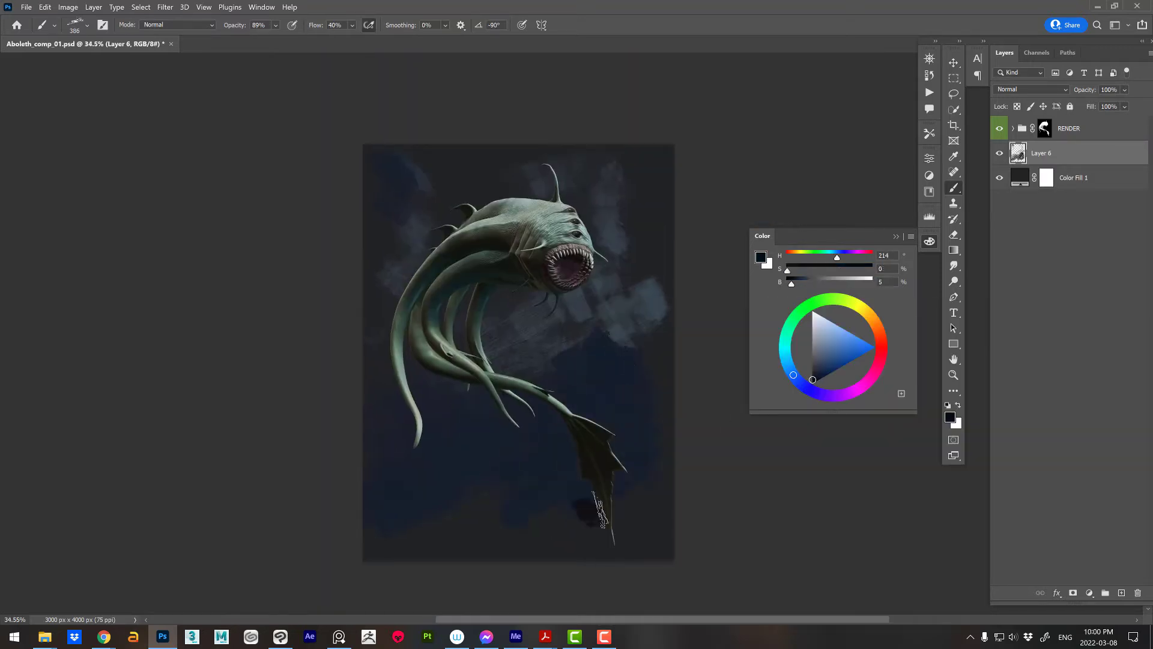
pyautogui.moveTo(601, 511)
pyautogui.mouseDown()
pyautogui.moveTo(438, 468)
pyautogui.moveTo(649, 468)
pyautogui.mouseUp()
# - Paint pale diagonal light rays across the upper background with a size 125 brush
pyautogui.rightClick(640, 300)
pyautogui.scroll(1, 780, 511)
pyautogui.doubleClick(769, 547)
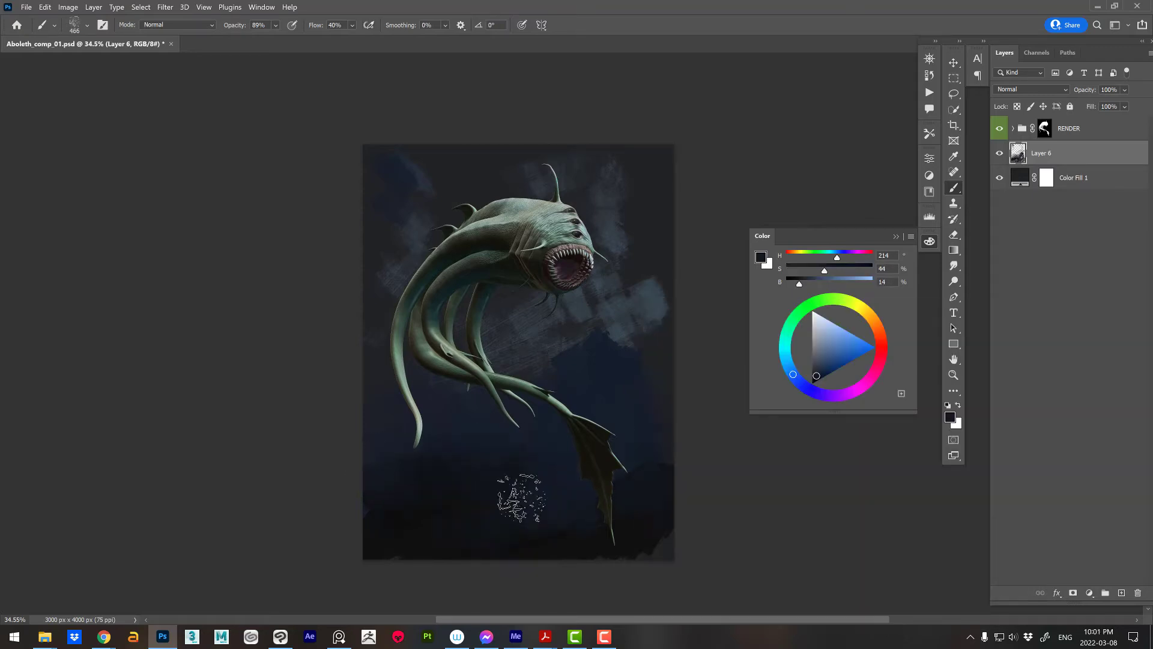
pyautogui.moveTo(543, 123)
pyautogui.mouseDown()
pyautogui.moveTo(514, 181)
pyautogui.moveTo(489, 154)
pyautogui.moveTo(675, 309)
pyautogui.moveTo(492, 306)
pyautogui.mouseUp()
# - Sample a dark navy blue from the painting and drop brush opacity to 30%
pyautogui.keyDown('alt'); pyautogui.click(428, 189); pyautogui.keyUp('alt')
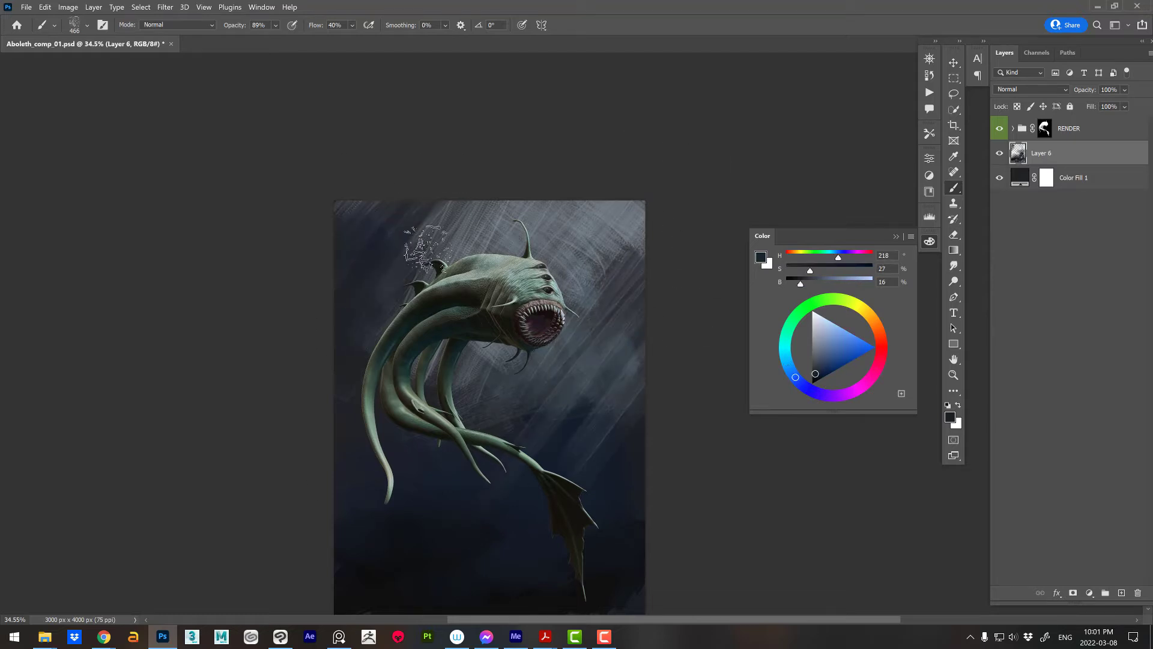
pyautogui.scroll(-2, 651, 458)
pyautogui.keyDown('alt'); pyautogui.scroll(-1, 627, 469); pyautogui.keyUp('alt')
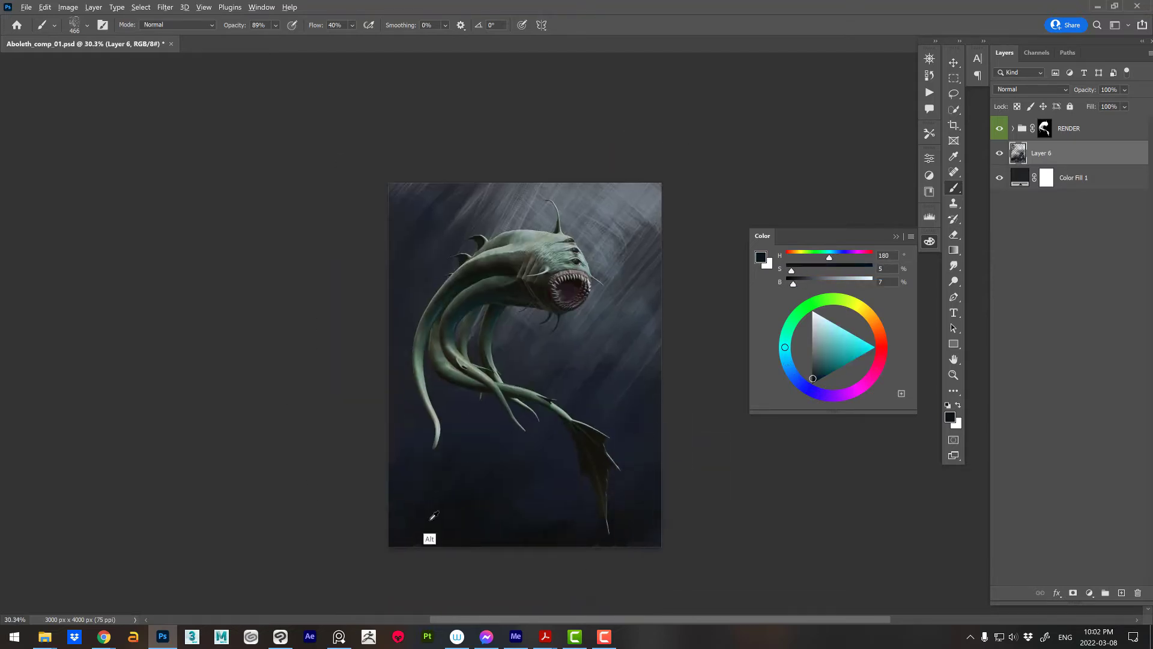
pyautogui.scroll(1, 741, 455)
pyautogui.keyDown('ctrl'); pyautogui.scroll(-1, 742, 454); pyautogui.keyUp('ctrl')
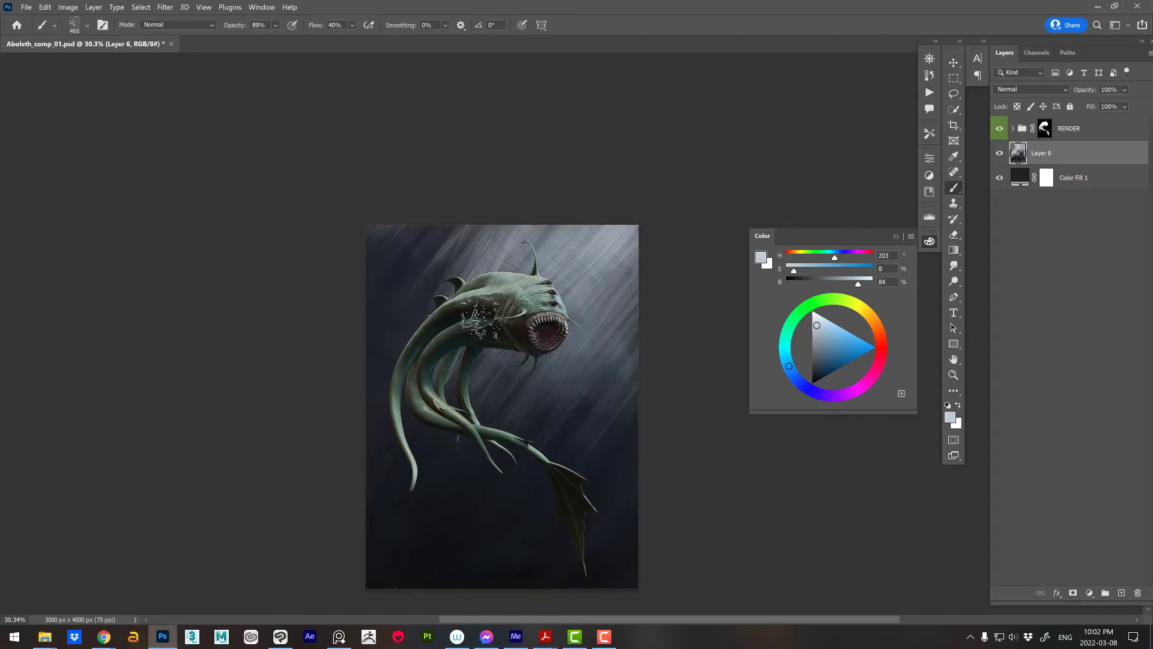
pyautogui.keyDown('alt'); pyautogui.scroll(-3, 664, 450); pyautogui.keyUp('alt')
pyautogui.keyDown('alt'); pyautogui.scroll(3, 601, 457); pyautogui.keyUp('alt')
pyautogui.keyDown('alt'); pyautogui.click(555, 457); pyautogui.keyUp('alt')
pyautogui.press('3')
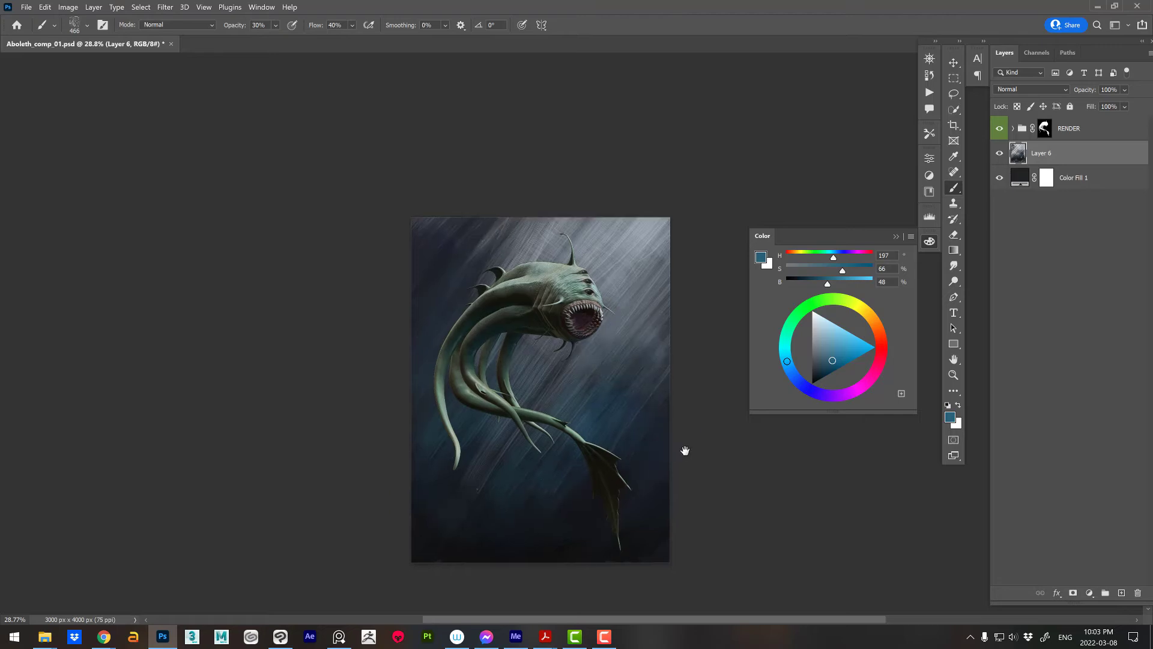
pyautogui.keyDown('alt'); pyautogui.scroll(2, 685, 450); pyautogui.keyUp('alt')
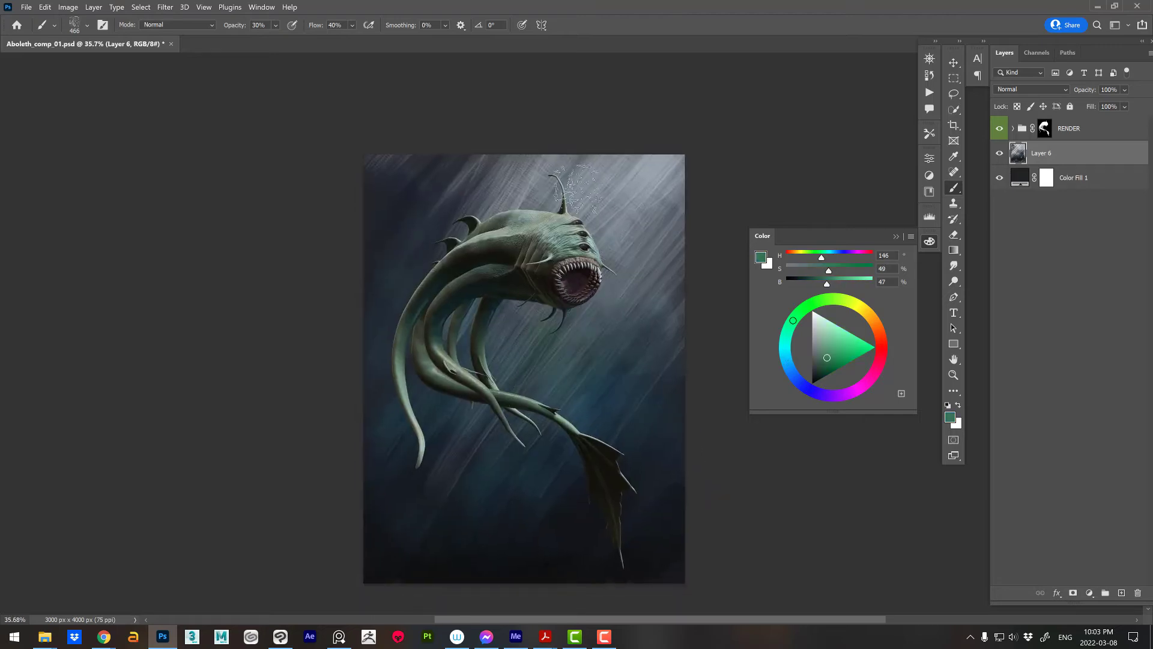
pyautogui.keyDown('alt'); pyautogui.scroll(2, 600, 516); pyautogui.keyUp('alt')
pyautogui.press('r')
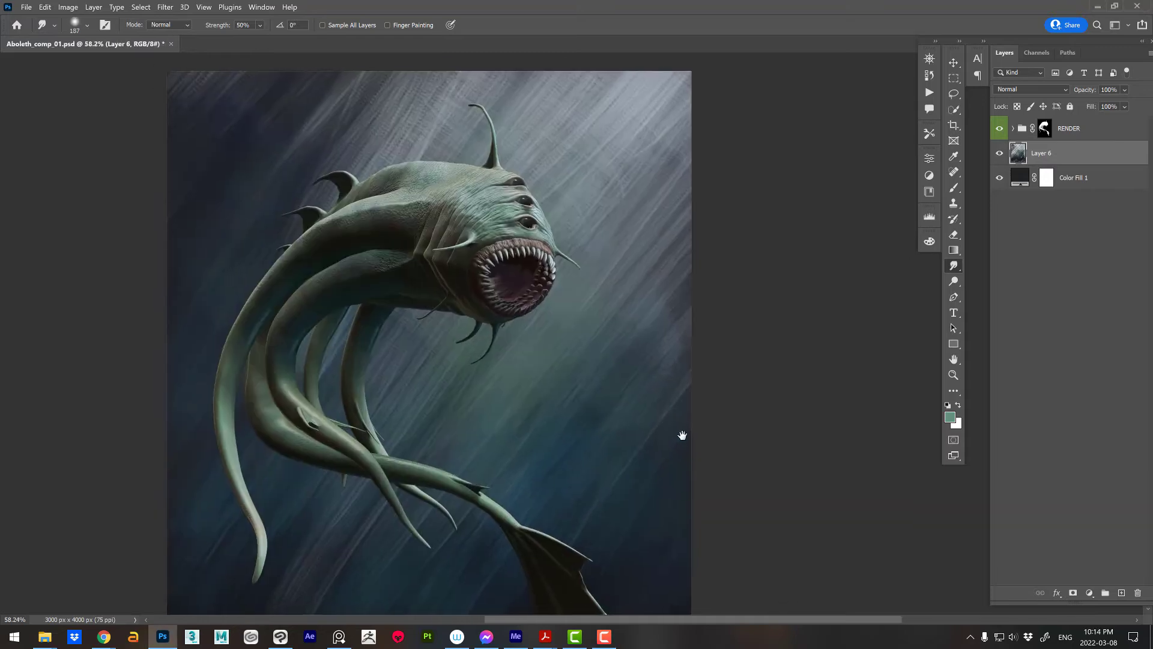
# - Switch to the Mixer Brush at size 645 with a different preset
pyautogui.rightClick(953, 188)
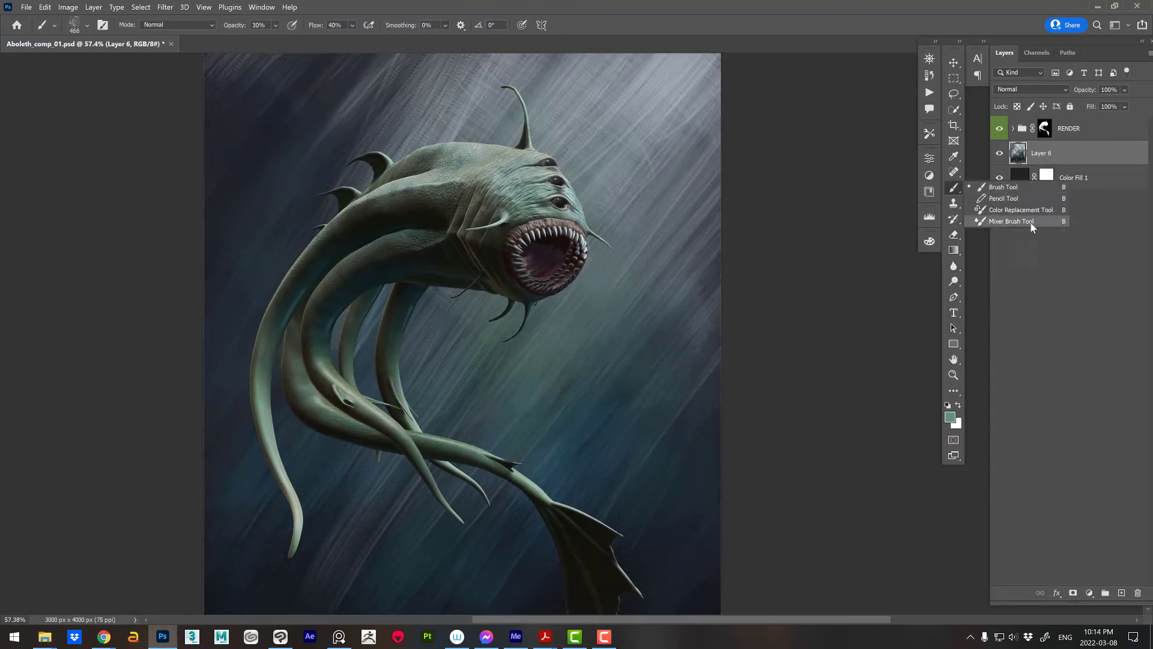
pyautogui.click(1009, 223)
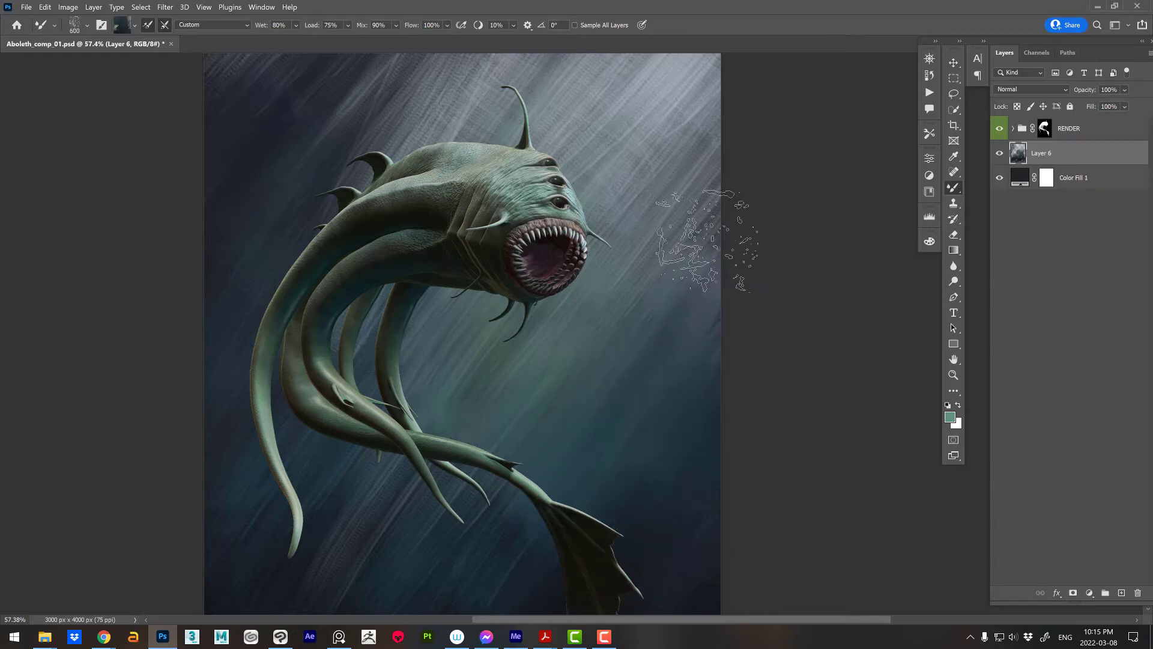
pyautogui.scroll(-5, 681, 513)
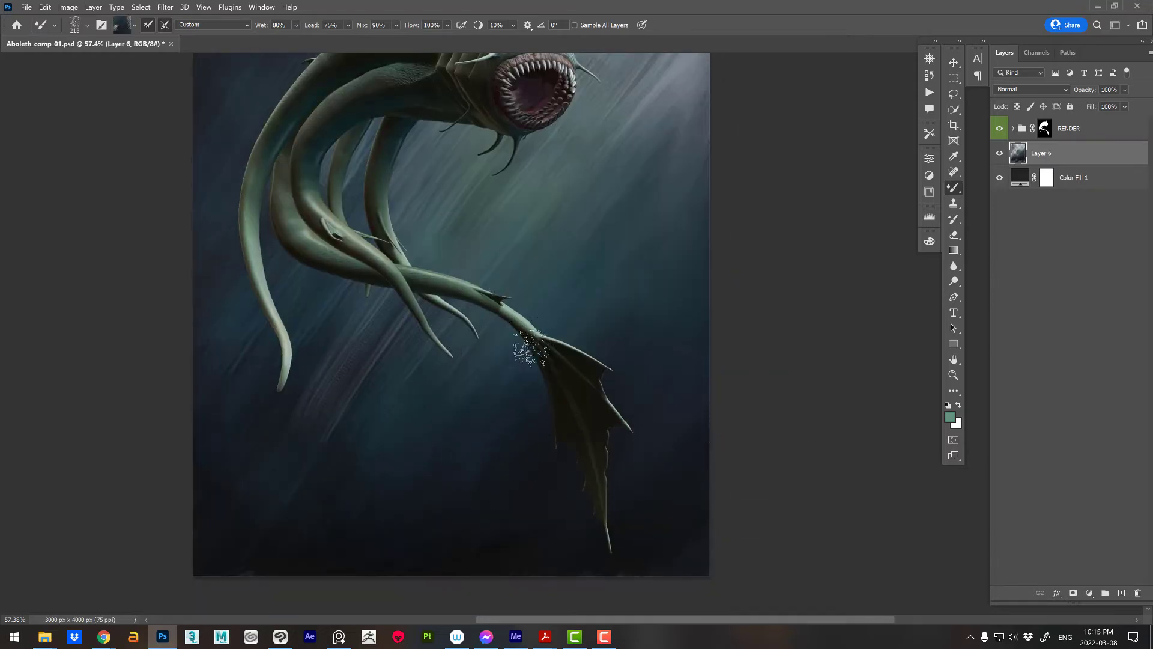
pyautogui.keyDown('alt'); pyautogui.moveTo(483, 474); pyautogui.dragTo(558, 475, button='right'); pyautogui.keyUp('alt')
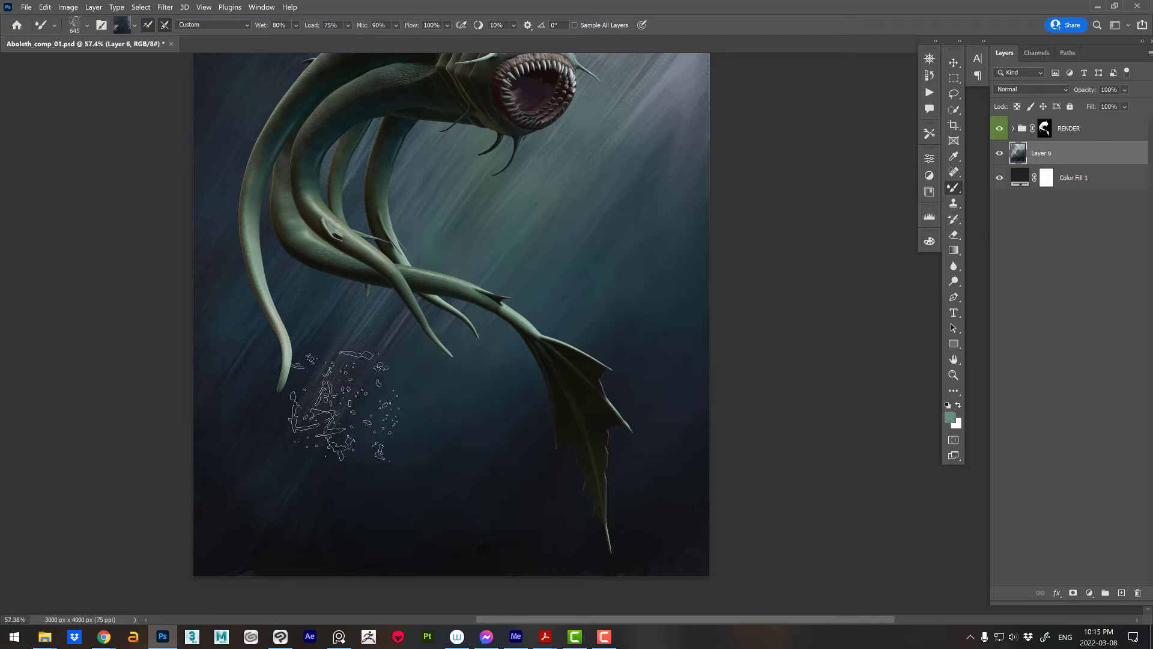
pyautogui.rightClick(678, 301)
pyautogui.scroll(-5, 840, 510)
pyautogui.scroll(-5, 841, 510)
pyautogui.doubleClick(792, 534)
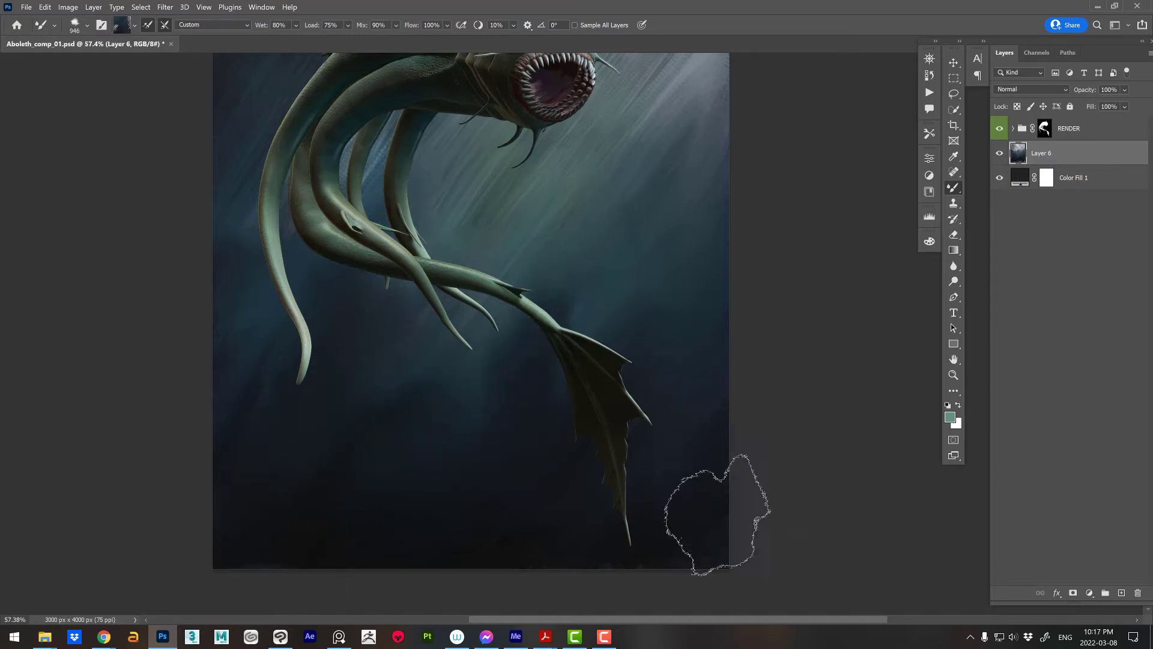
# - Smear the light rays in the upper-left background to blend them
pyautogui.click(929, 58)
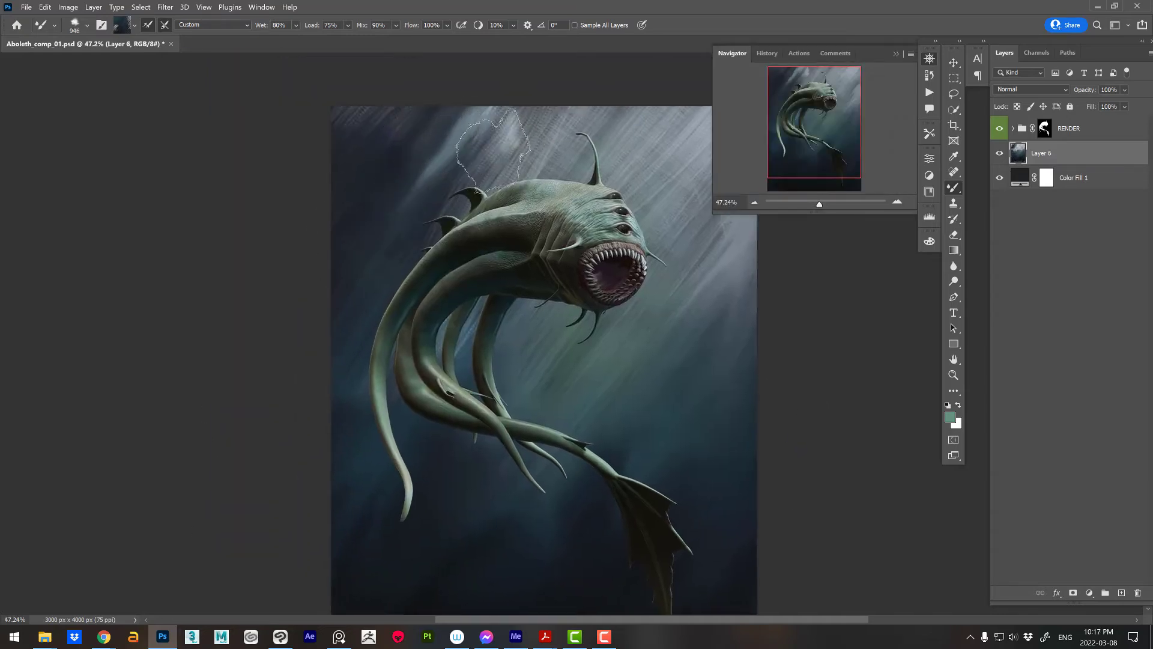
pyautogui.moveTo(493, 150); pyautogui.dragTo(422, 201)
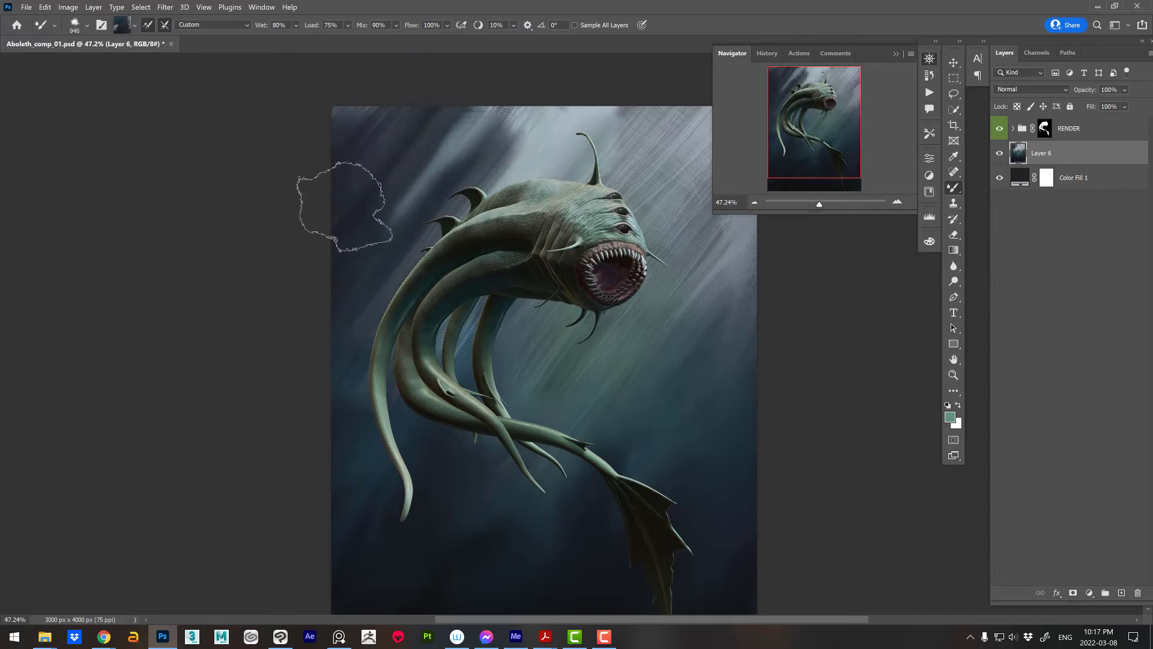
pyautogui.scroll(1, 506, 123)
pyautogui.hscroll(2, 611, 155)
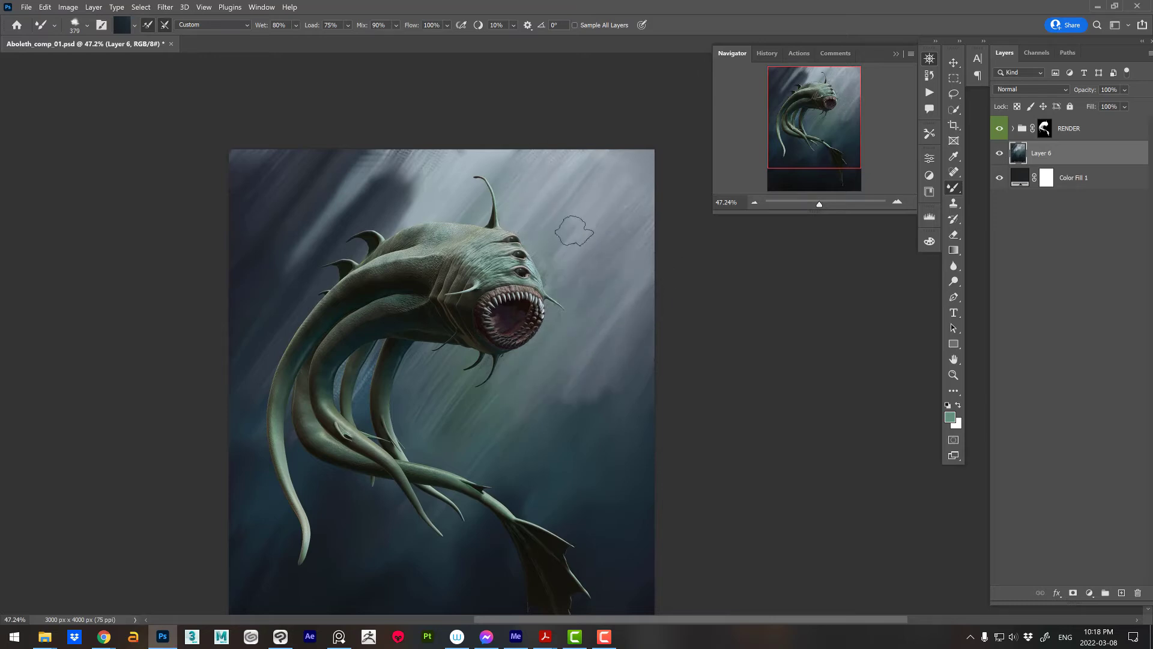
pyautogui.keyDown('alt'); pyautogui.scroll(-3, 600, 384); pyautogui.keyUp('alt')
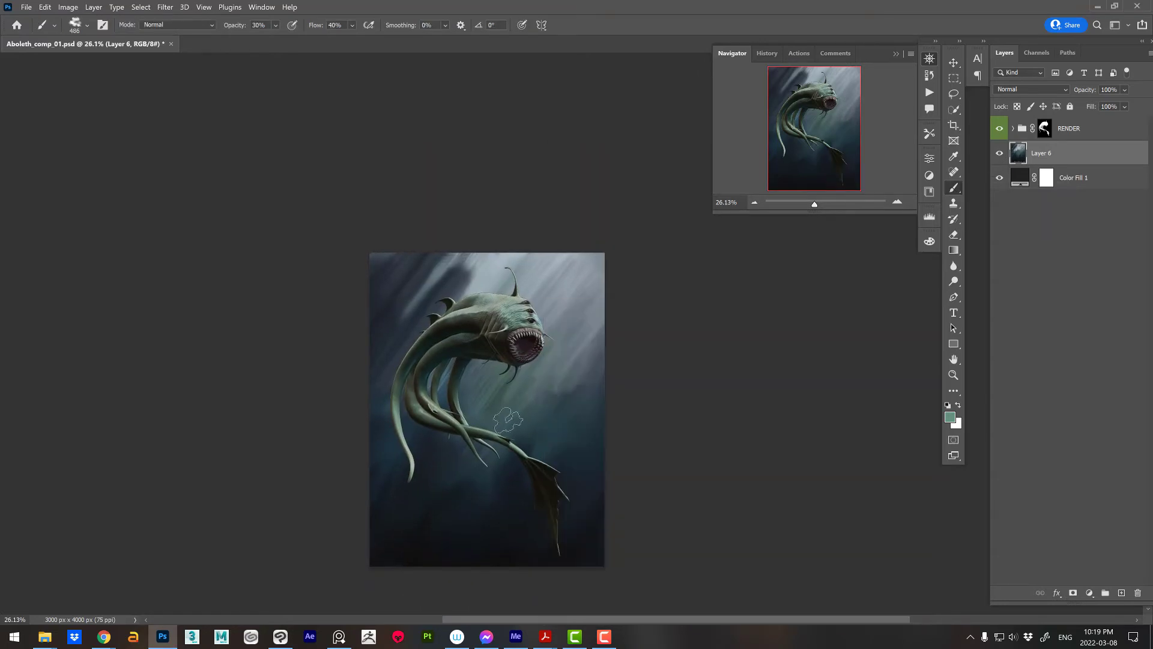
pyautogui.keyDown('alt'); pyautogui.scroll(4, 509, 317); pyautogui.keyUp('alt')
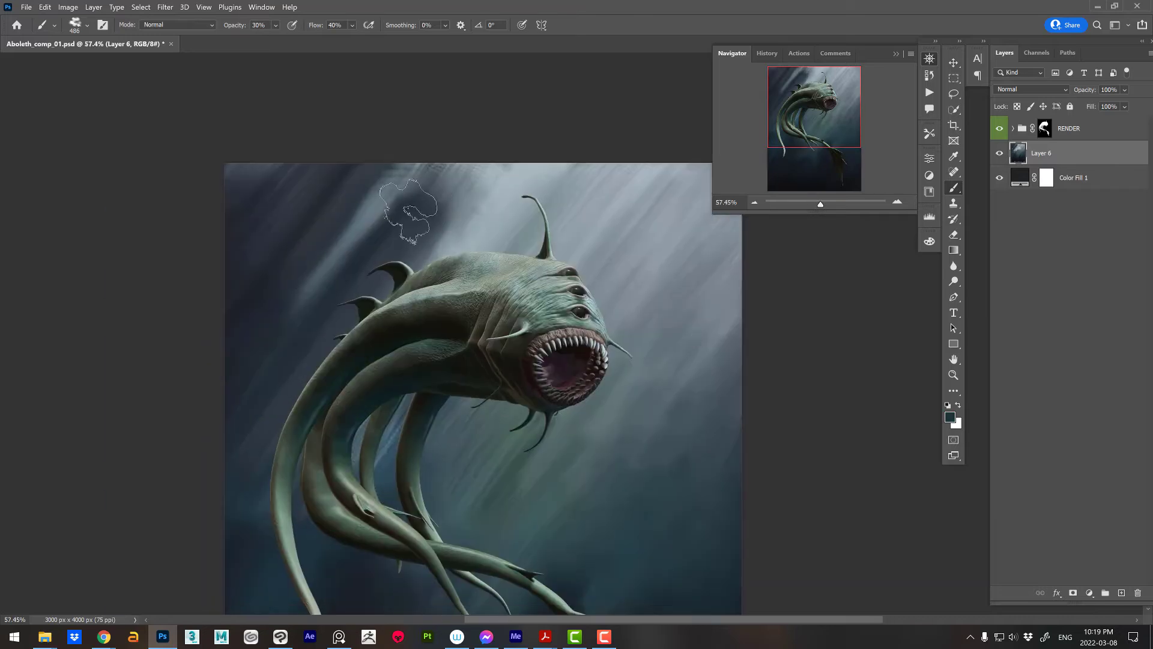
# - Load a size-200 textured brush with light grey-blue, then a large soft round brush
pyautogui.rightClick(522, 301)
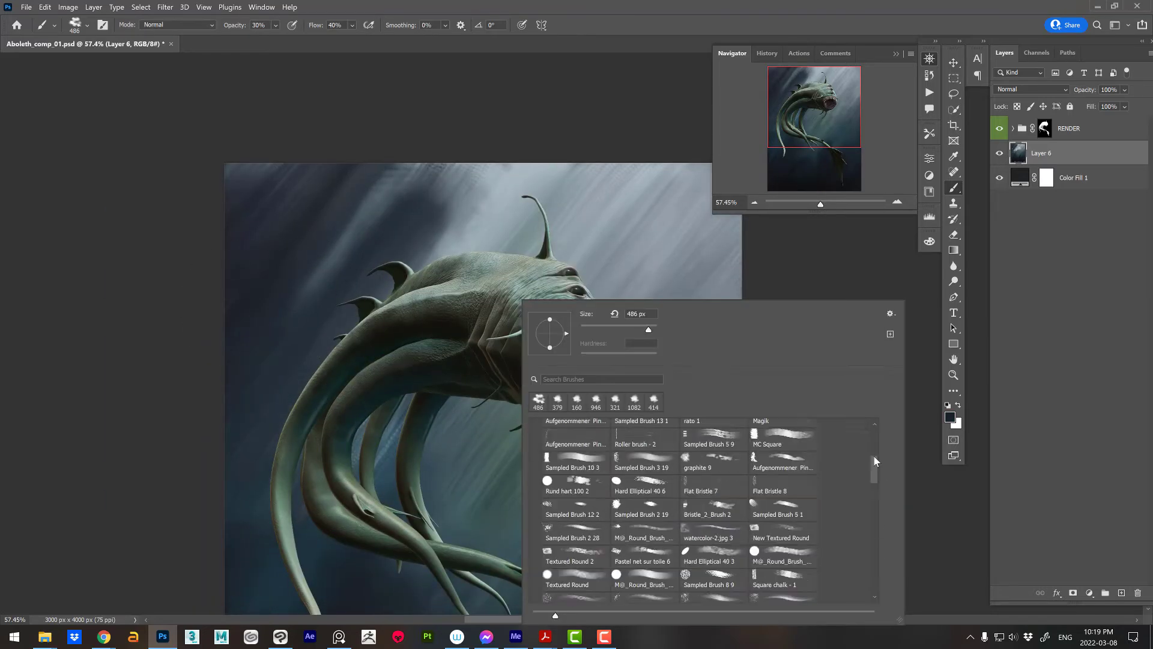
pyautogui.doubleClick(600, 492)
pyautogui.keyDown('alt'); pyautogui.click(491, 195); pyautogui.keyUp('alt')
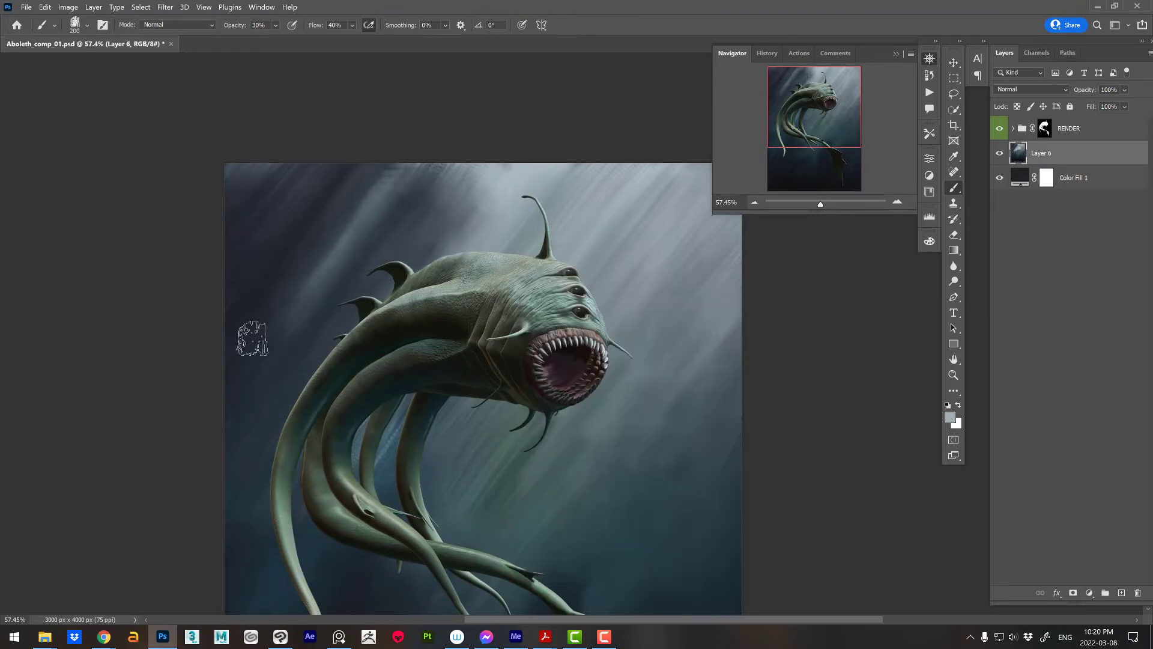
pyautogui.scroll(-1, 637, 219)
pyautogui.scroll(-3, 489, 335)
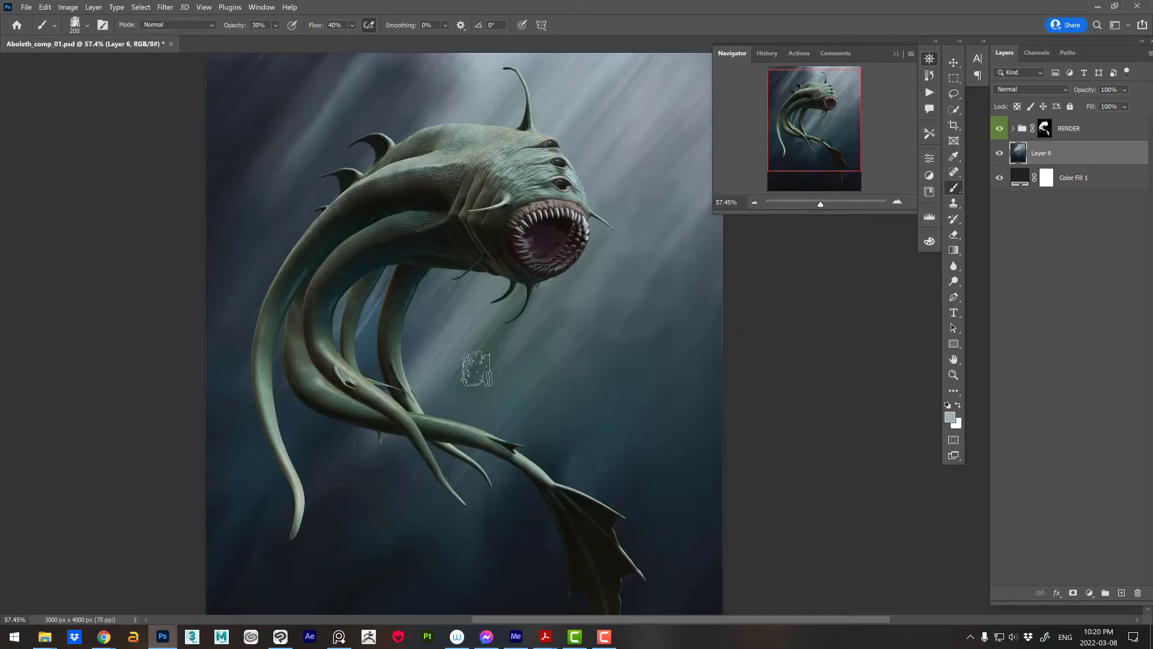
pyautogui.keyDown('alt'); pyautogui.scroll(-3, 581, 375); pyautogui.keyUp('alt')
pyautogui.press('F6')
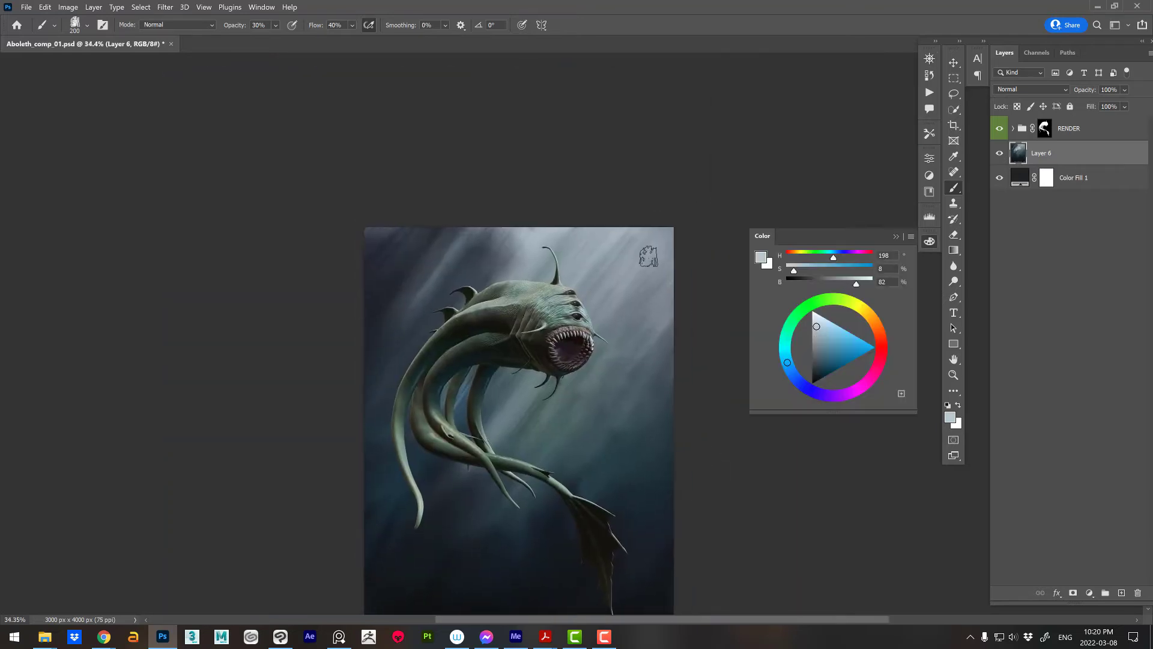
pyautogui.rightClick(679, 401)
pyautogui.rightClick(539, 297)
pyautogui.press('Return')
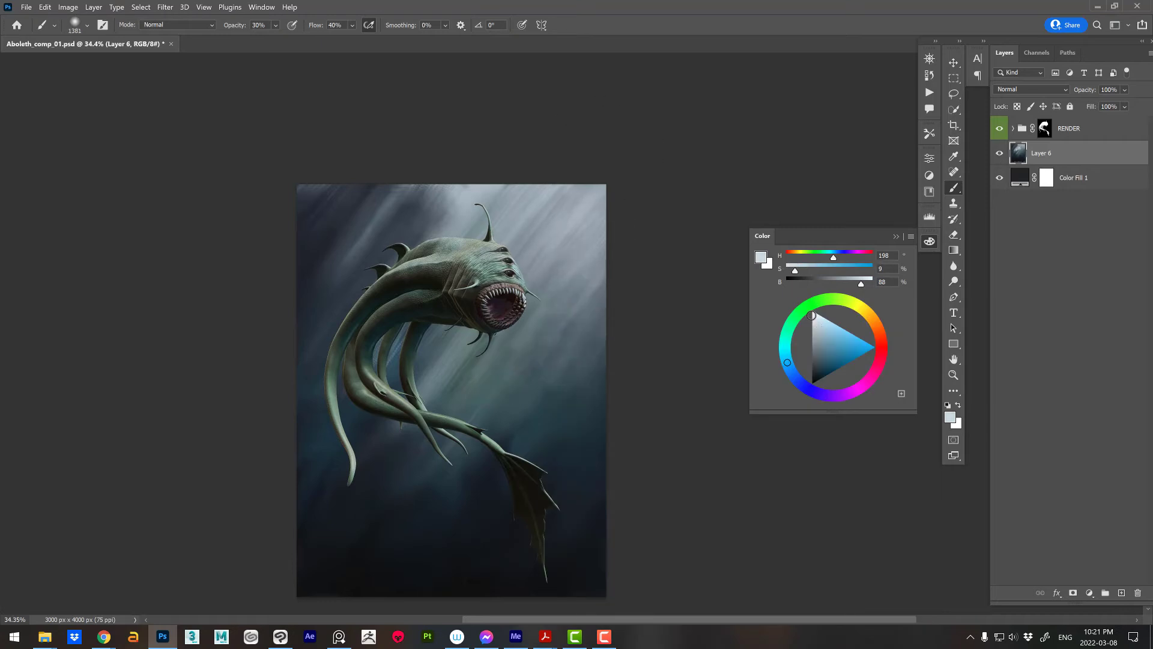
pyautogui.keyDown('alt'); pyautogui.scroll(2, 644, 348); pyautogui.keyUp('alt')
# - Expand the RENDER group, rename Layer 6, and open the Lights group
pyautogui.press('F6')
pyautogui.click(1013, 128)
pyautogui.doubleClick(1041, 305)
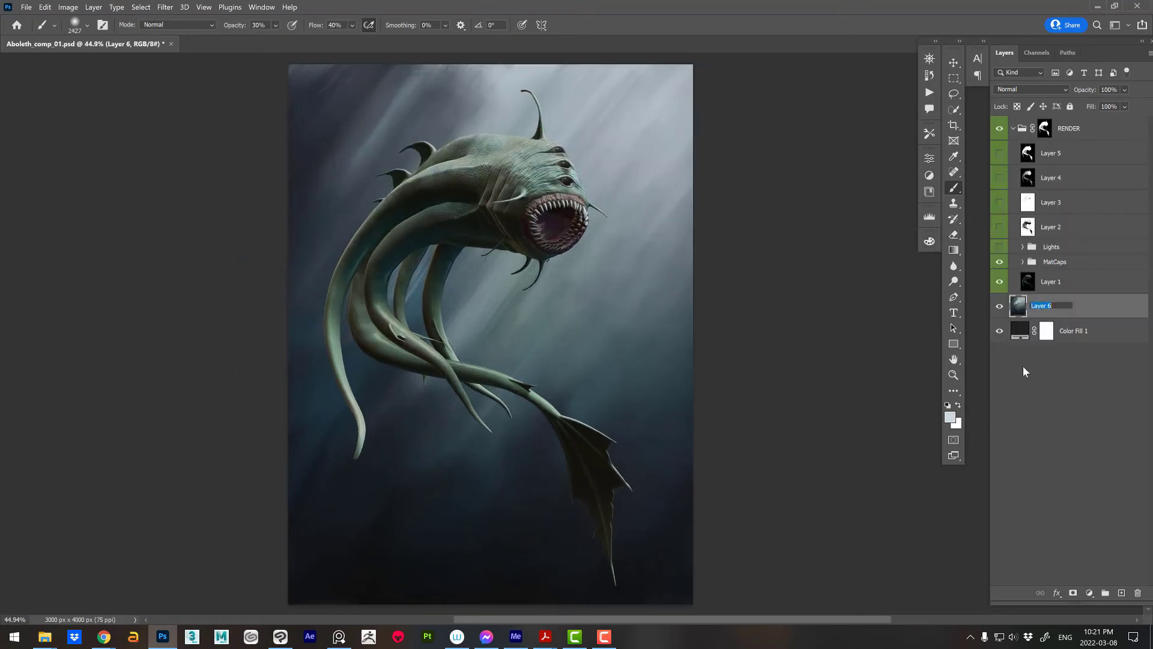
pyautogui.click(1022, 247)
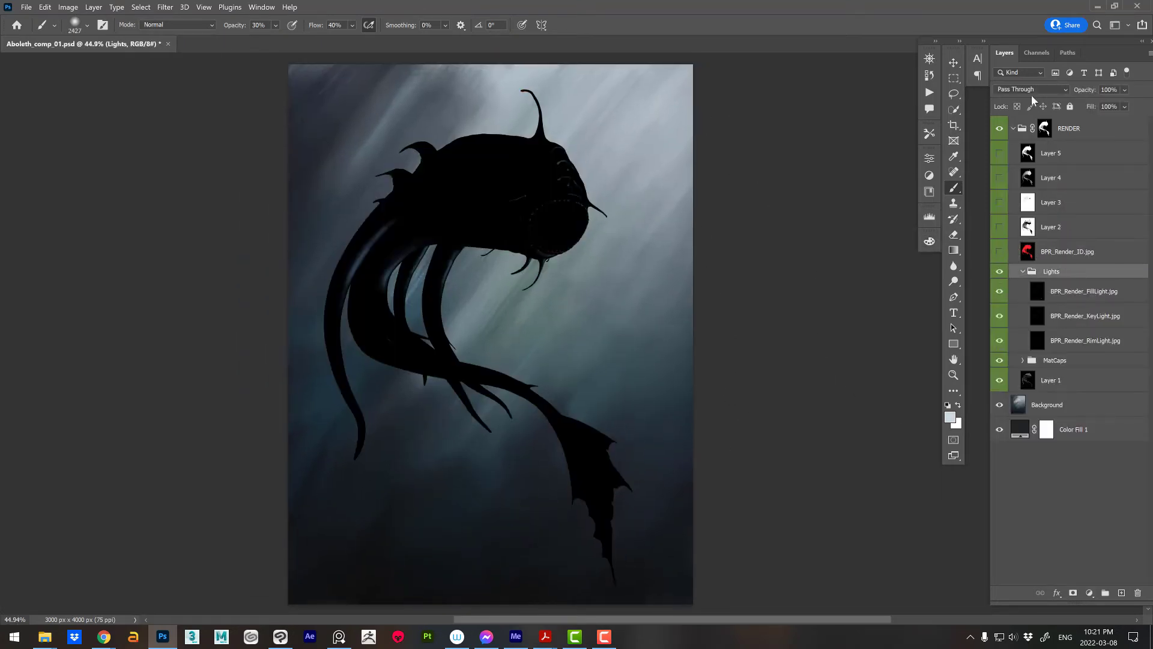
# - Tint the RimLight pass teal with a clipped Hue/Saturation adjustment
pyautogui.click(1082, 291)
pyautogui.click(1081, 340)
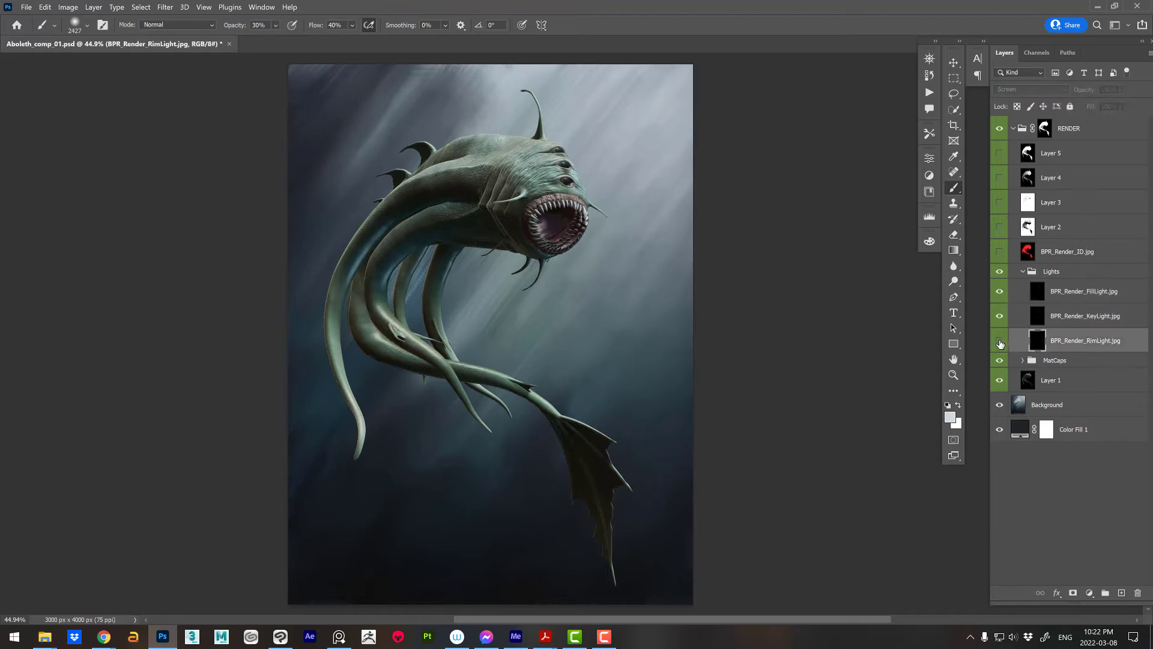
pyautogui.click(1090, 593)
pyautogui.click(1069, 523)
pyautogui.click(1081, 364)
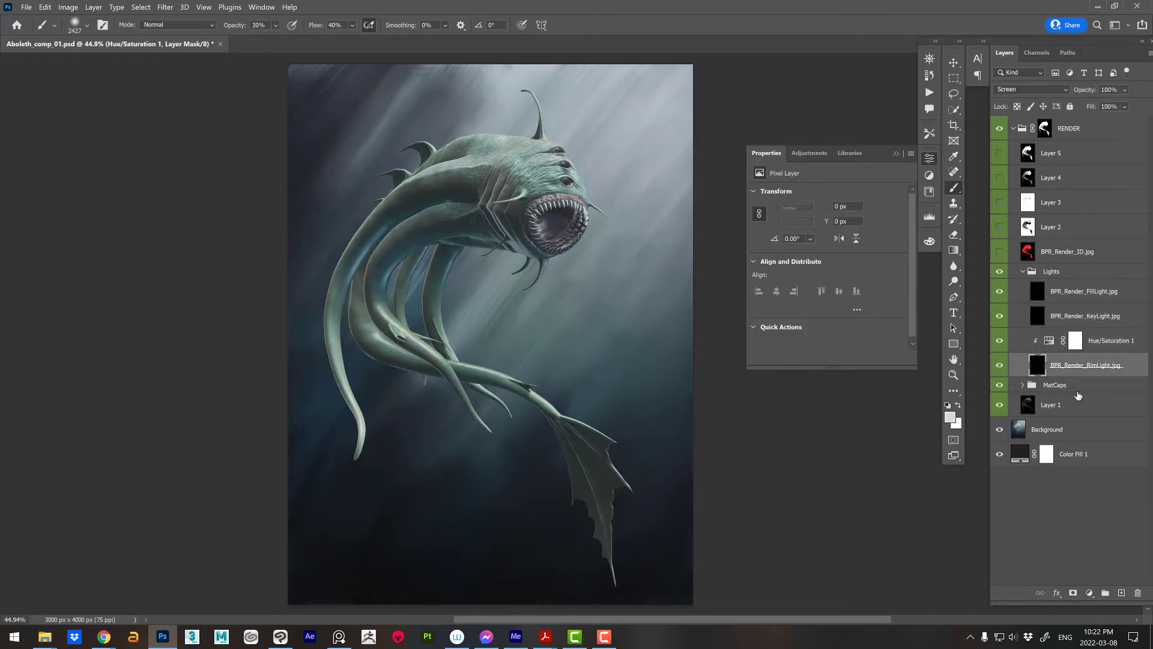
pyautogui.click(1105, 340)
pyautogui.moveTo(841, 262); pyautogui.dragTo(833, 263)
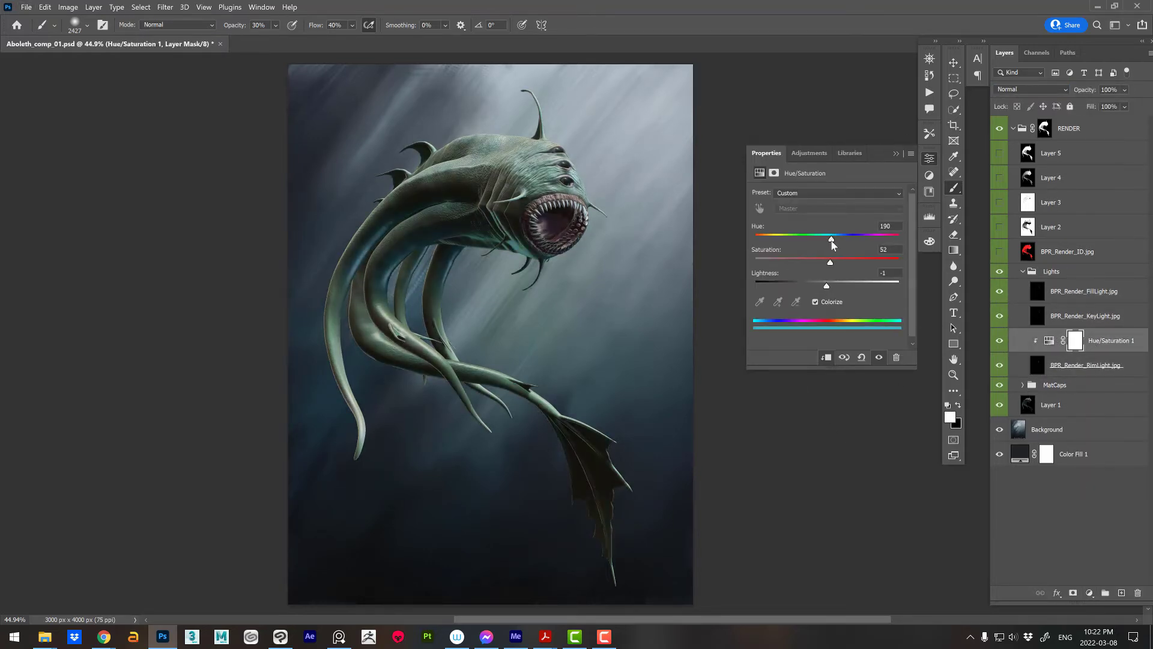
pyautogui.click(929, 158)
# - Add a mask to the KeyLight layer and load a size-68 square brush
pyautogui.keyDown('alt'); pyautogui.scroll(1, 715, 326); pyautogui.keyUp('alt')
pyautogui.keyDown('alt'); pyautogui.scroll(3, 715, 326); pyautogui.keyUp('alt')
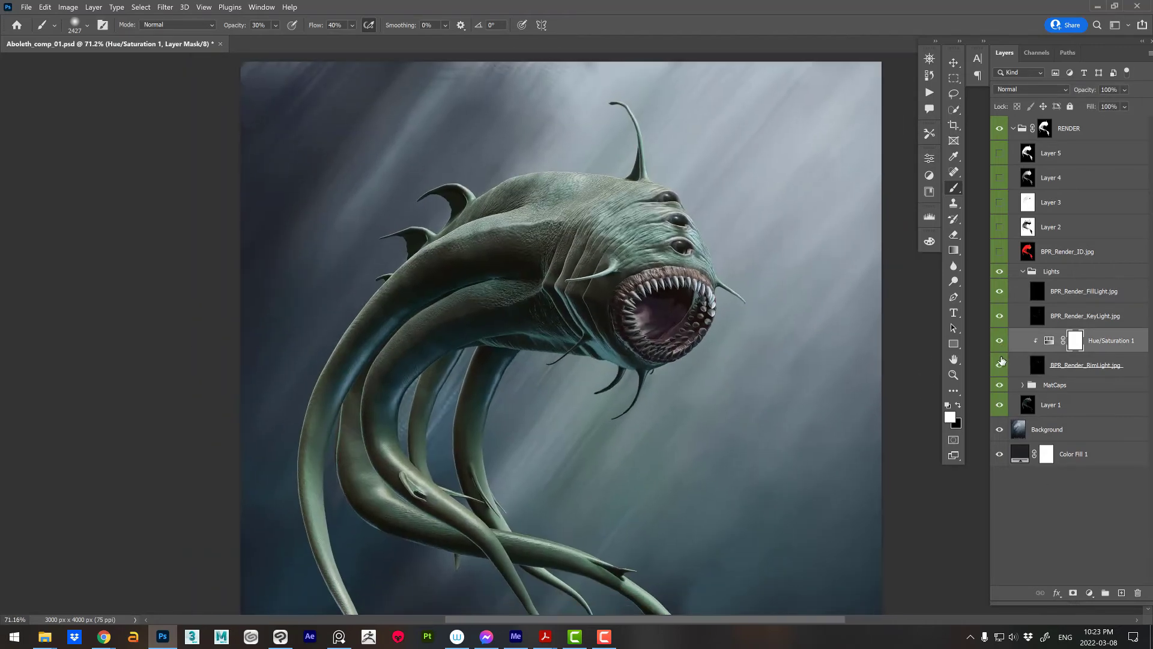
pyautogui.click(1021, 315)
pyautogui.keyDown('alt'); pyautogui.moveTo(673, 312); pyautogui.dragTo(683, 313, button='right'); pyautogui.keyUp('alt')
pyautogui.rightClick(646, 308)
pyautogui.click(656, 308)
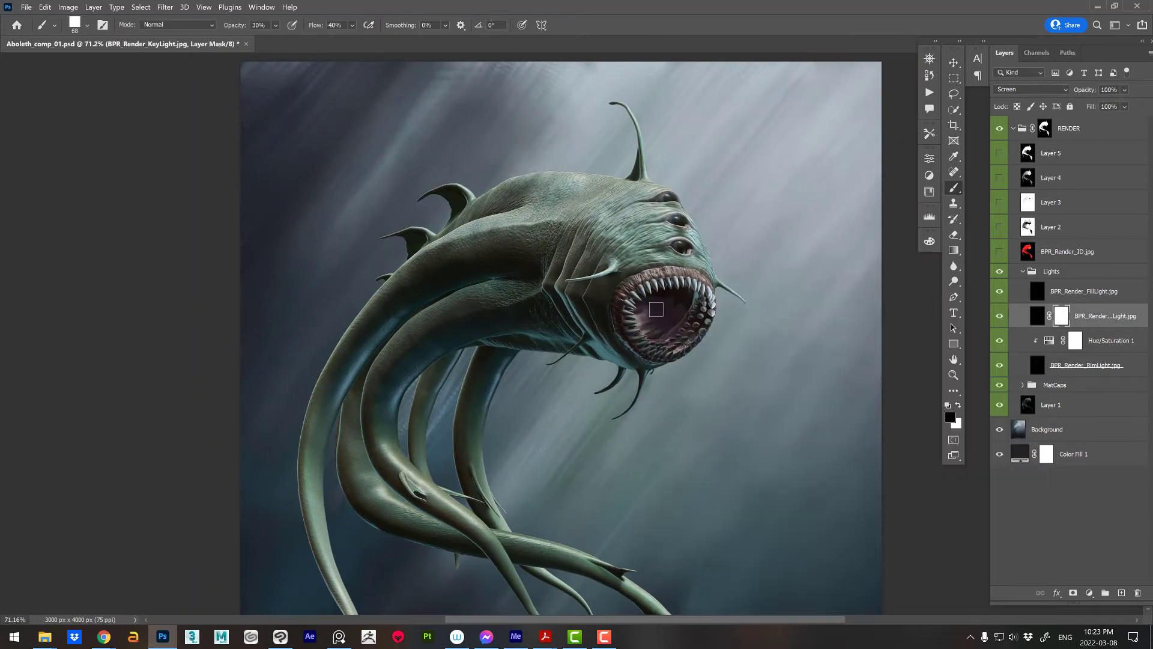
# - Show and select Layer 2 for darkening the mouth interior
pyautogui.click(999, 227)
pyautogui.click(1018, 227)
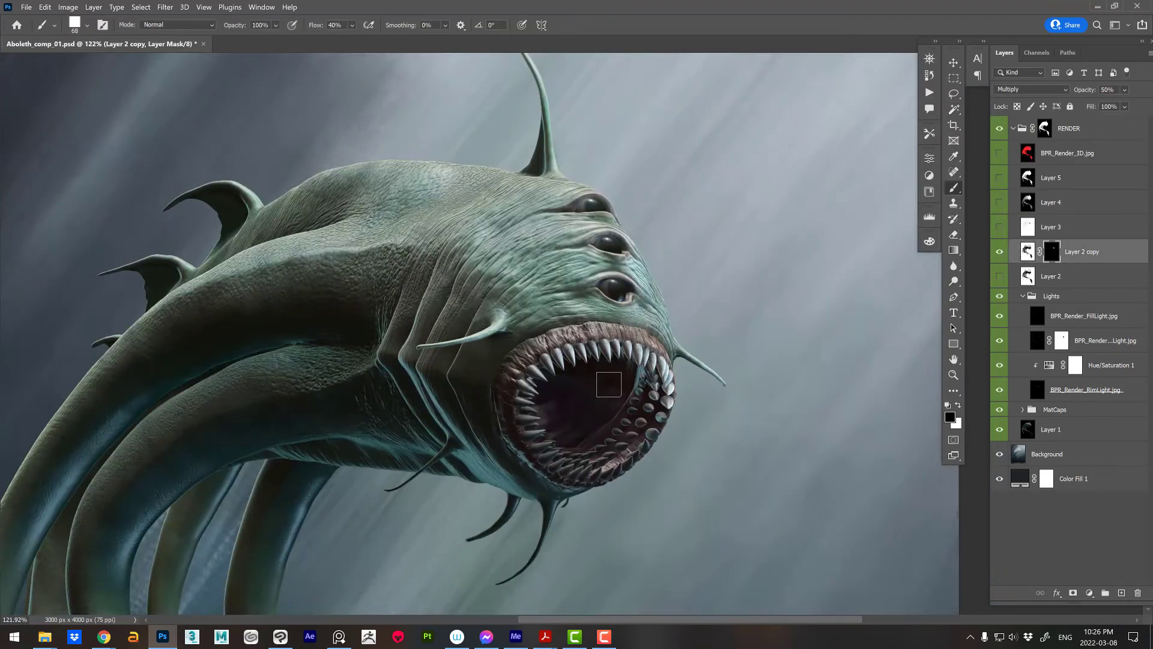
pyautogui.keyDown('alt'); pyautogui.scroll(-3, 765, 490); pyautogui.keyUp('alt')
pyautogui.keyDown('alt'); pyautogui.scroll(-3, 840, 512); pyautogui.keyUp('alt')
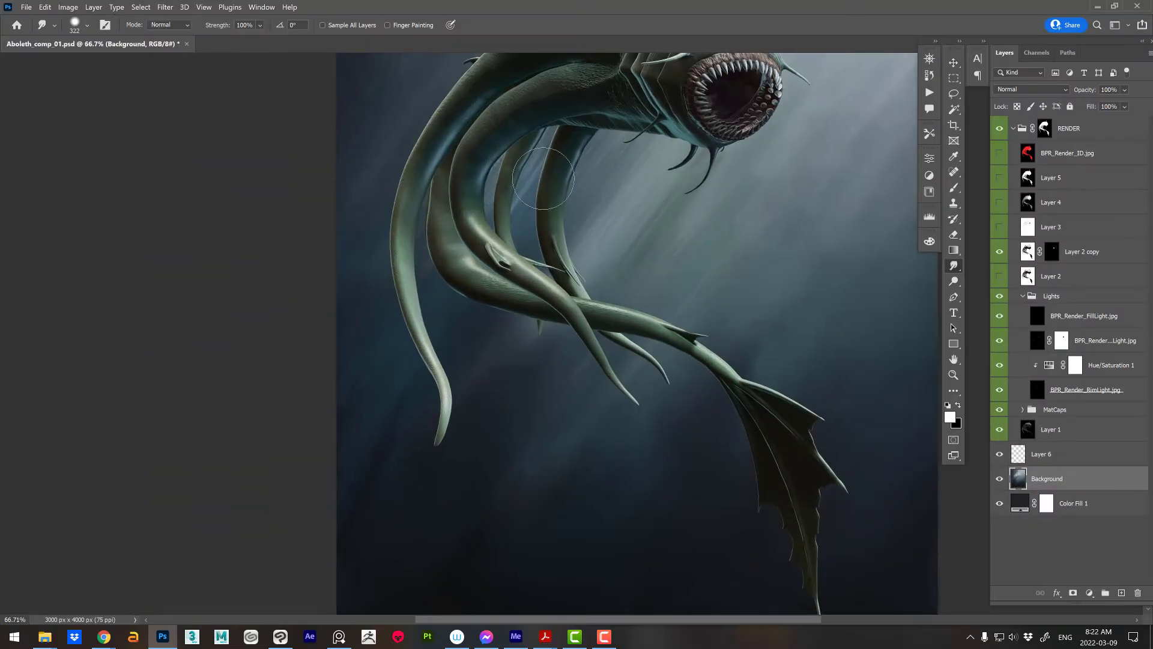
# - Fill a new Layer 7 with light blue, masked to the creature's silhouette
pyautogui.moveTo(370, 492); pyautogui.dragTo(306, 486)
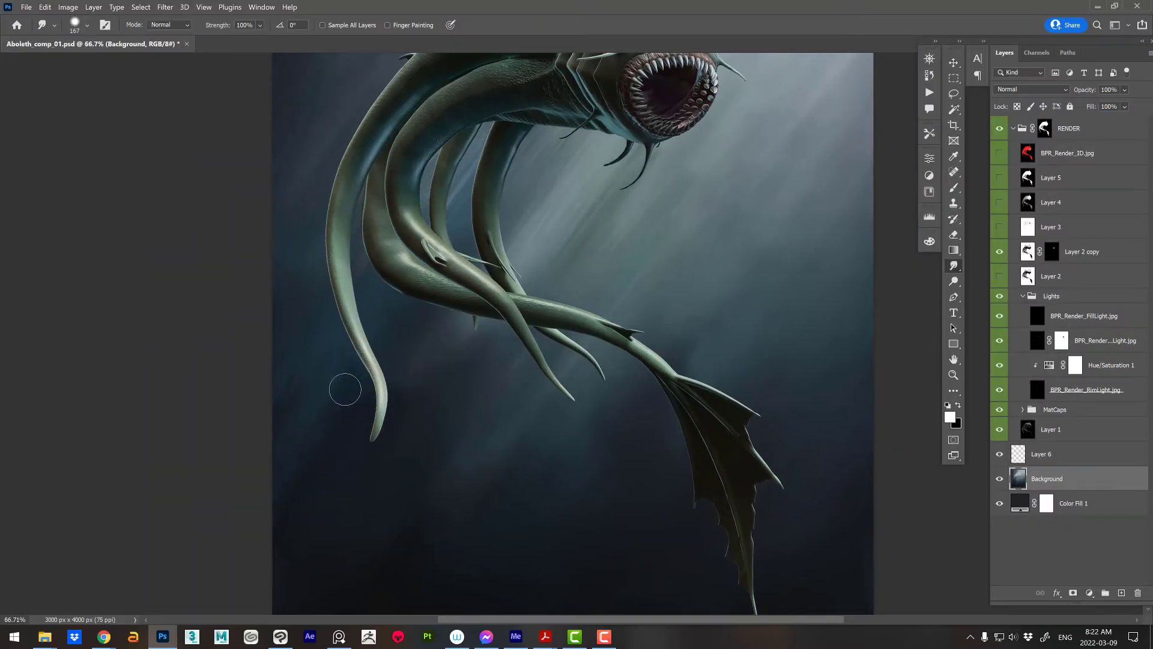
pyautogui.scroll(-2, 608, 570)
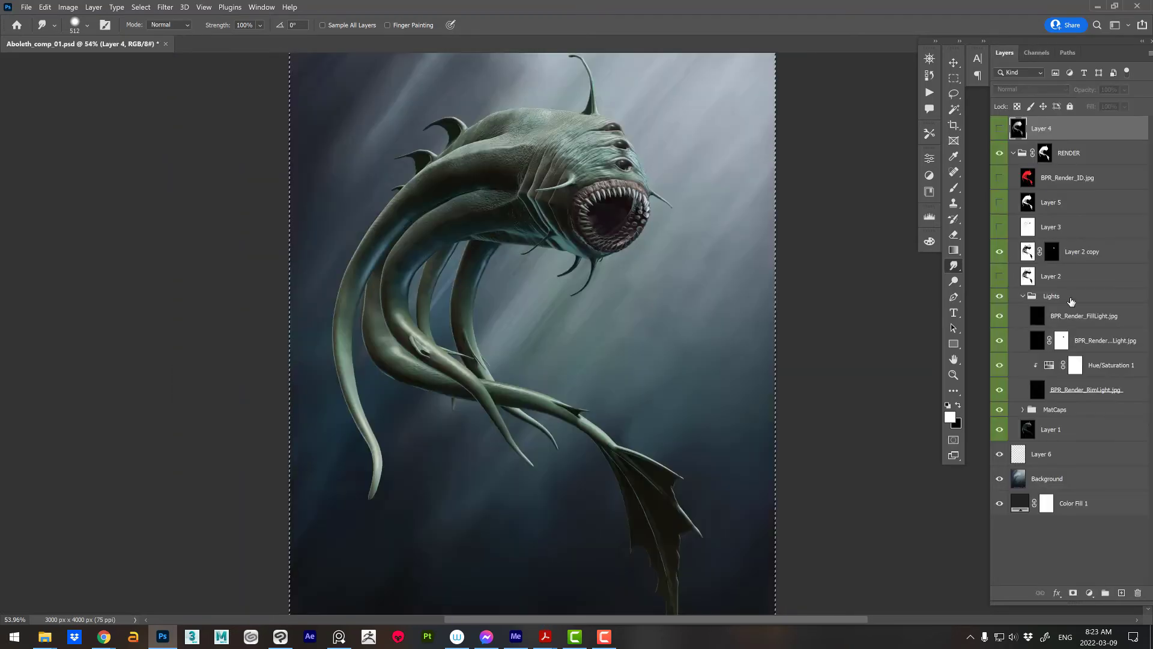
pyautogui.click(1075, 255)
pyautogui.hotkey('ctrl', 'shift', 'alt', 'n')
pyautogui.click(949, 417)
pyautogui.press('Return')
pyautogui.hotkey('alt', 'BackSpace')
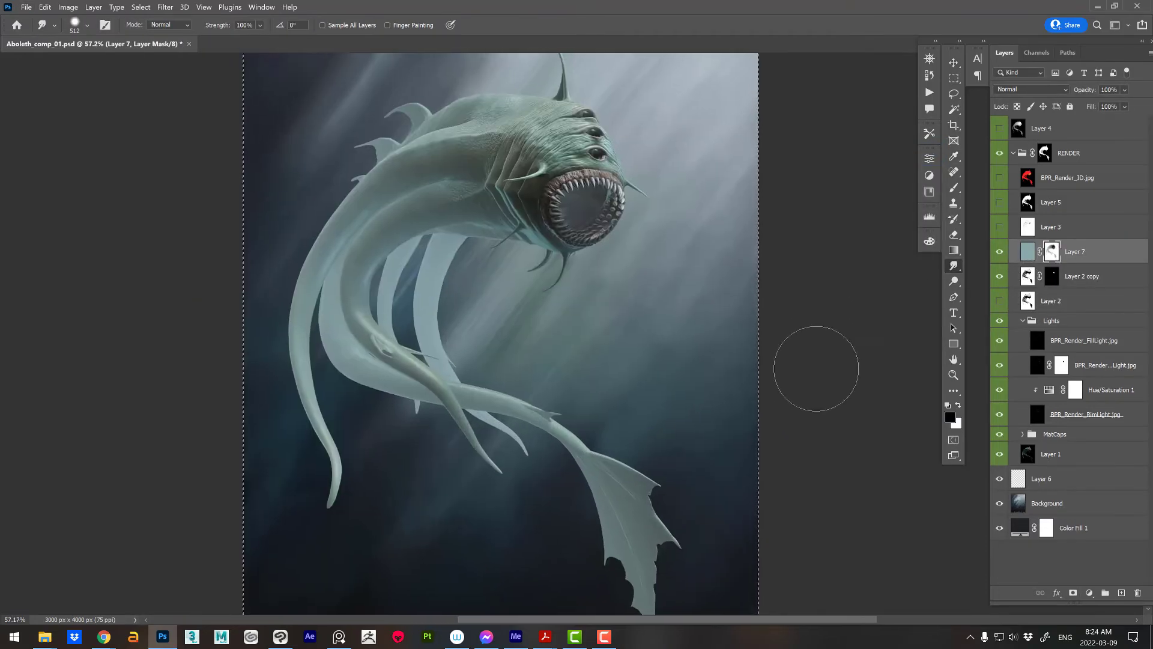
# - Darken Layer 7's blue via Hue/Saturation and raise its mask black point to 116
pyautogui.hotkey('ctrl', '2')
pyautogui.hotkey('ctrl', 'u')
pyautogui.moveTo(806, 387); pyautogui.dragTo(788, 387)
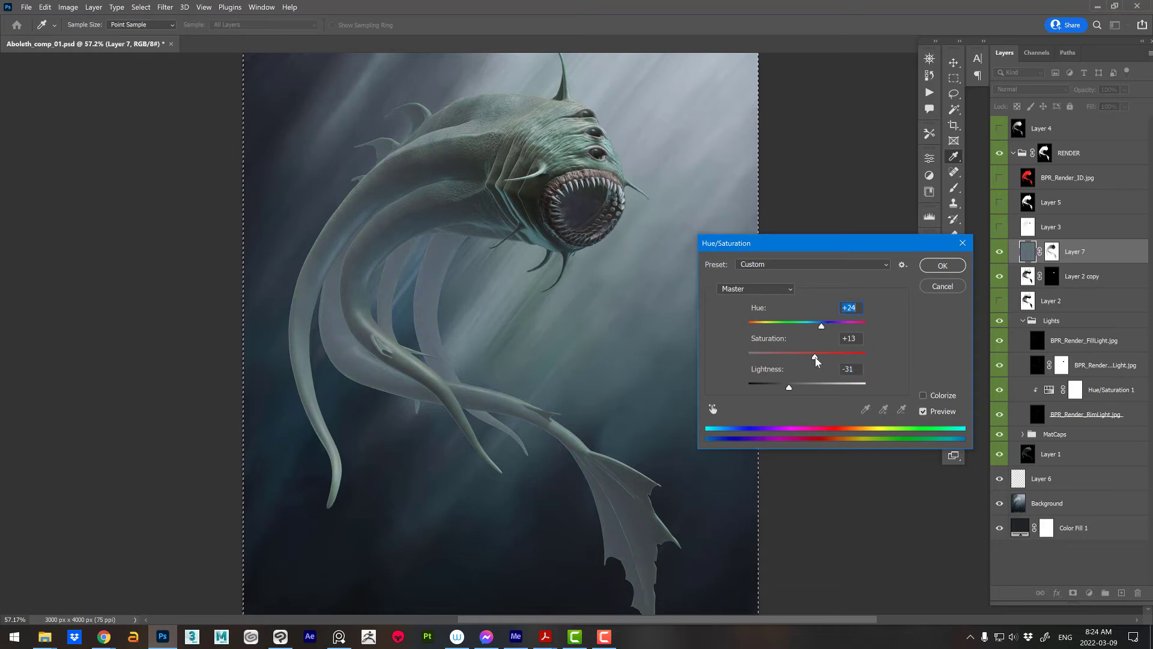
pyautogui.press('Return')
pyautogui.hotkey('ctrl', '\\')
pyautogui.hotkey('ctrl', 'l')
pyautogui.moveTo(705, 385); pyautogui.dragTo(826, 387)
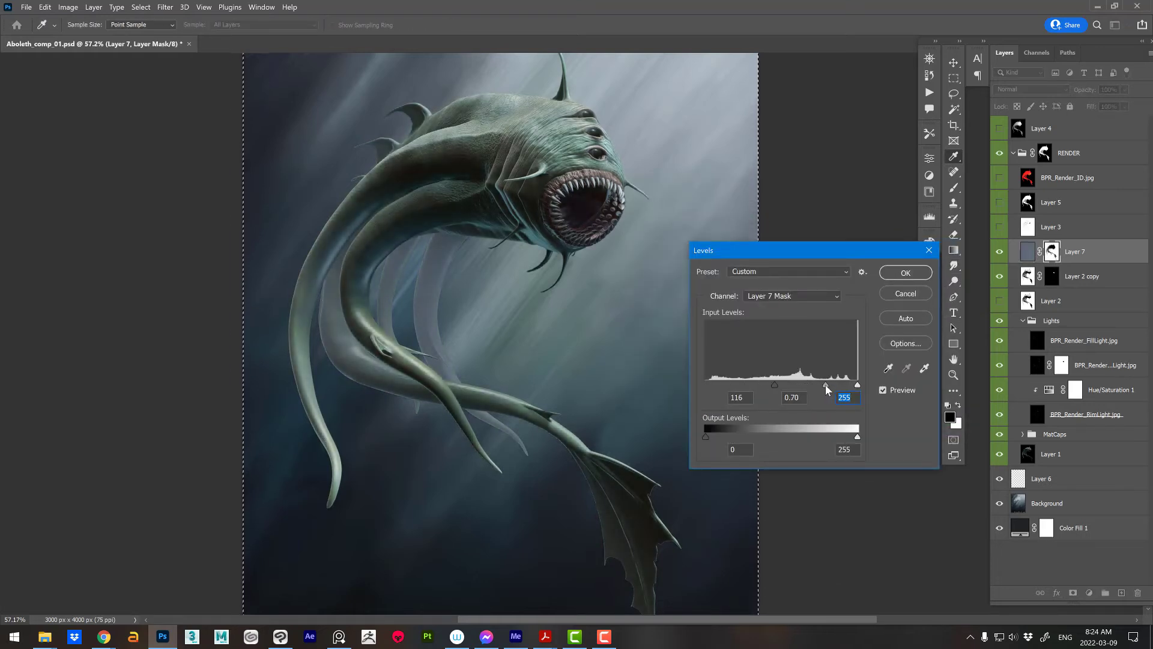
pyautogui.press('Return')
pyautogui.hotkey('ctrl', '2')
pyautogui.click(1030, 89)
# - Brighten Layer 7's mask midtones and highlights with a second Levels pass
pyautogui.click(1021, 198)
pyautogui.moveTo(1081, 90); pyautogui.dragTo(1078, 91)
pyautogui.keyDown('alt'); pyautogui.scroll(-2, 739, 476); pyautogui.keyUp('alt')
pyautogui.keyDown('alt'); pyautogui.scroll(3, 770, 497); pyautogui.keyUp('alt')
pyautogui.click(1052, 251)
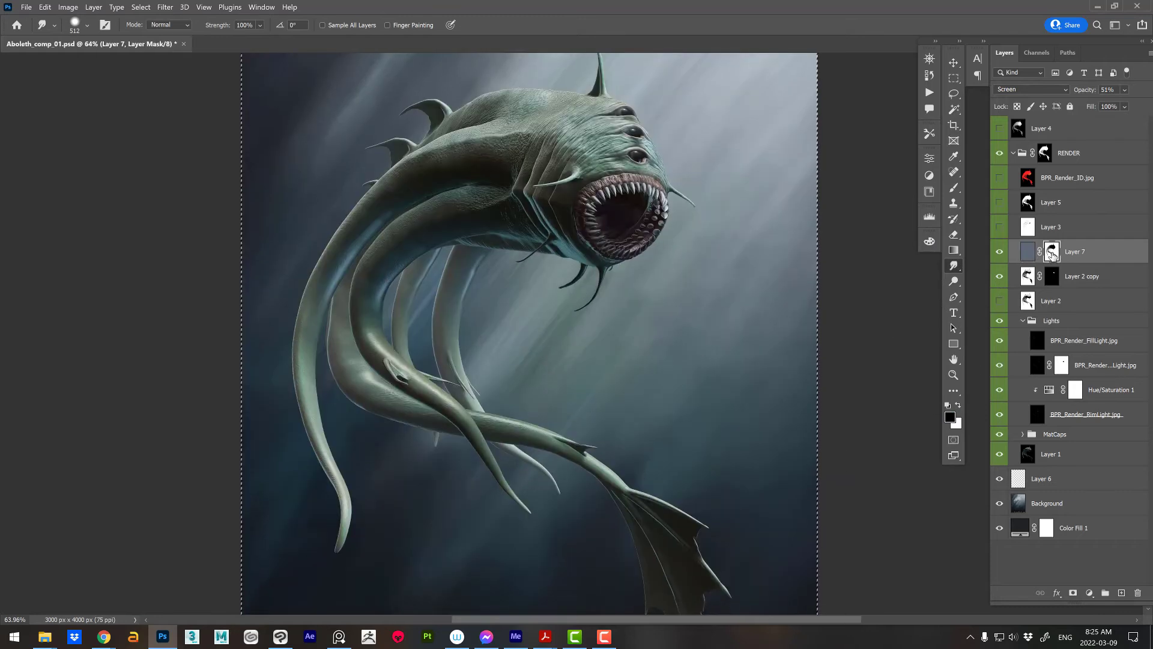
pyautogui.hotkey('ctrl', 'l')
pyautogui.moveTo(858, 384); pyautogui.dragTo(846, 385)
pyautogui.click(906, 272)
pyautogui.hotkey('ctrl', '2')
pyautogui.click(1029, 89)
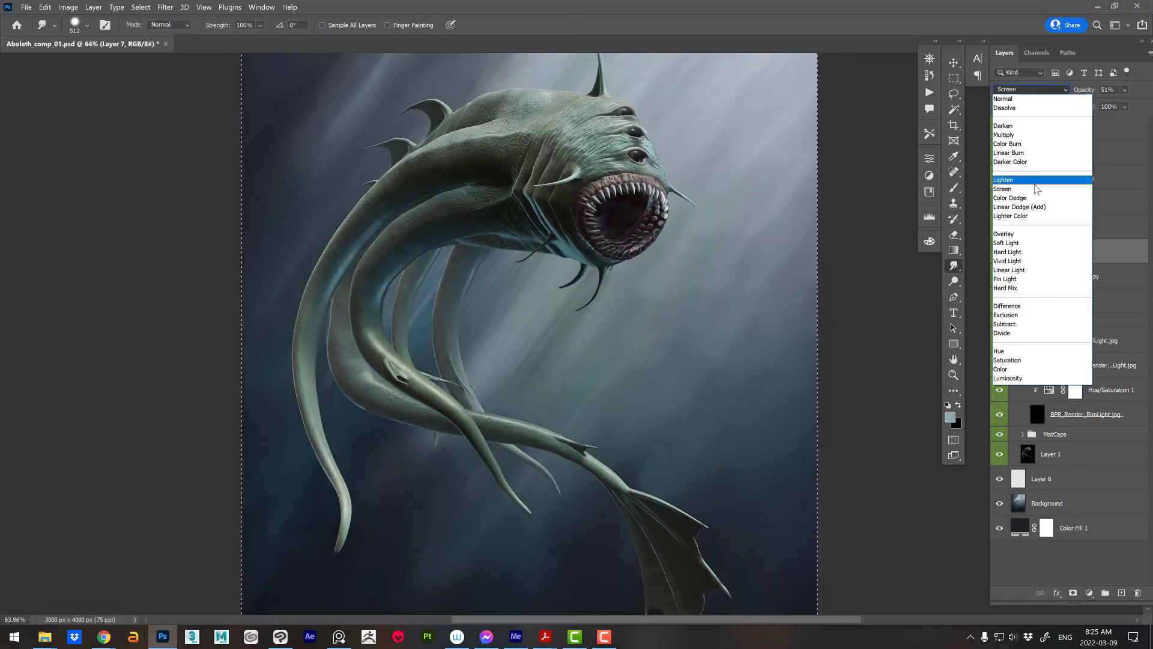
# - Set Layer 7 to Screen at 20% opacity and add an empty Layer 8
pyautogui.click(1021, 175)
pyautogui.moveTo(1081, 90); pyautogui.dragTo(1063, 90)
pyautogui.keyDown('alt'); pyautogui.scroll(-2, 773, 463); pyautogui.keyUp('alt')
pyautogui.keyDown('alt'); pyautogui.scroll(1, 773, 463); pyautogui.keyUp('alt')
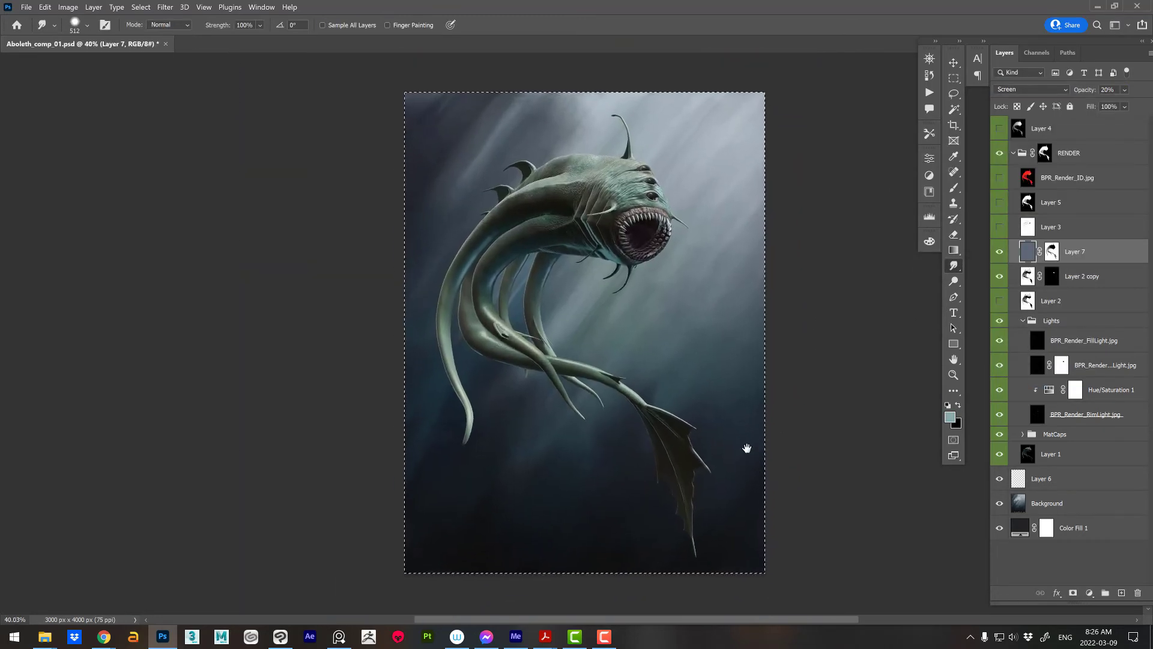
pyautogui.hotkey('ctrl', 'shift', 'alt', 'n')
pyautogui.rightClick(720, 444)
pyautogui.press('Escape')
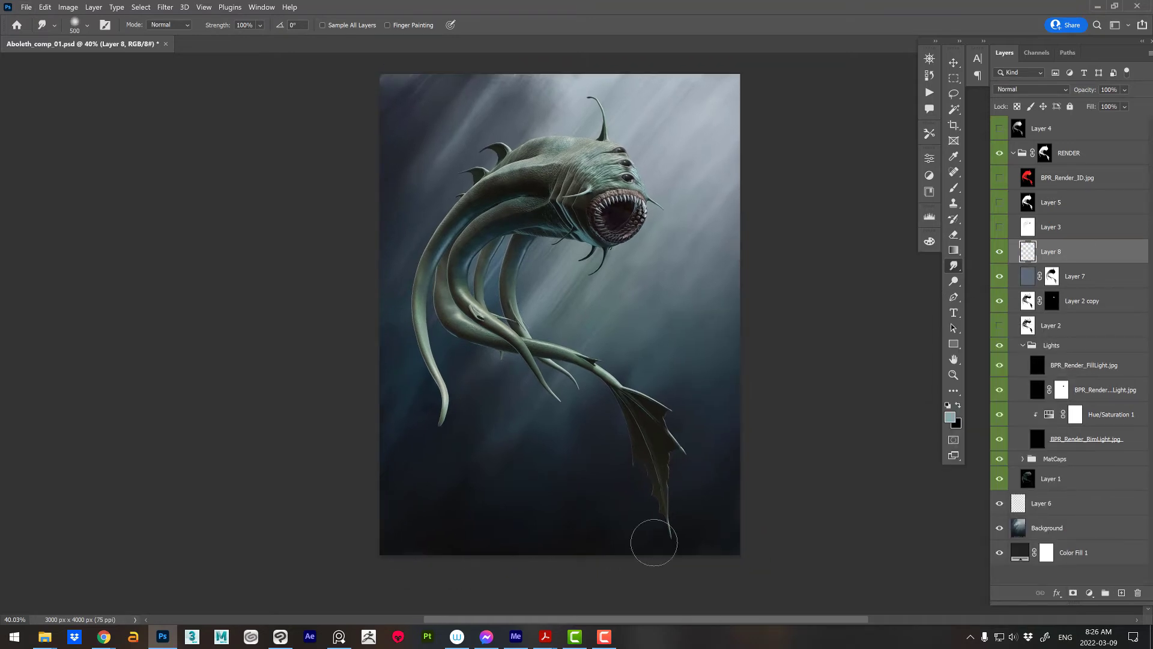
# - Set the foreground colour to dark blue-green #294244
pyautogui.click(949, 416)
pyautogui.press('Escape')
pyautogui.rightClick(592, 582)
pyautogui.press('Escape')
pyautogui.click(950, 416)
pyautogui.click(696, 287)
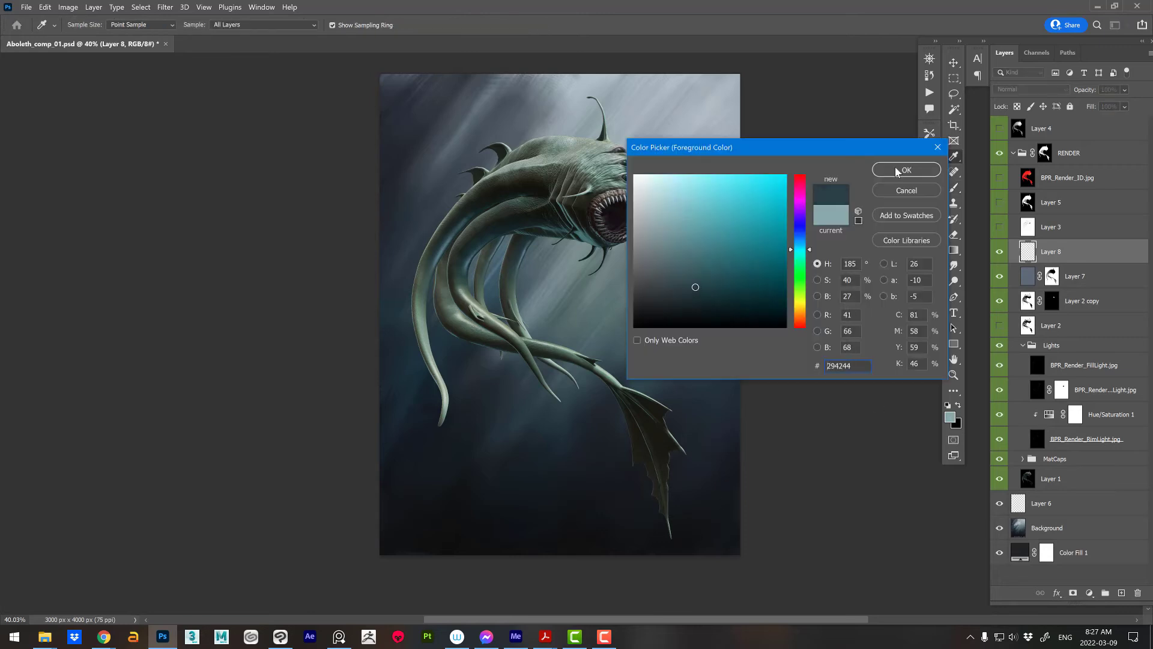
pyautogui.click(896, 171)
pyautogui.click(950, 417)
pyautogui.click(907, 170)
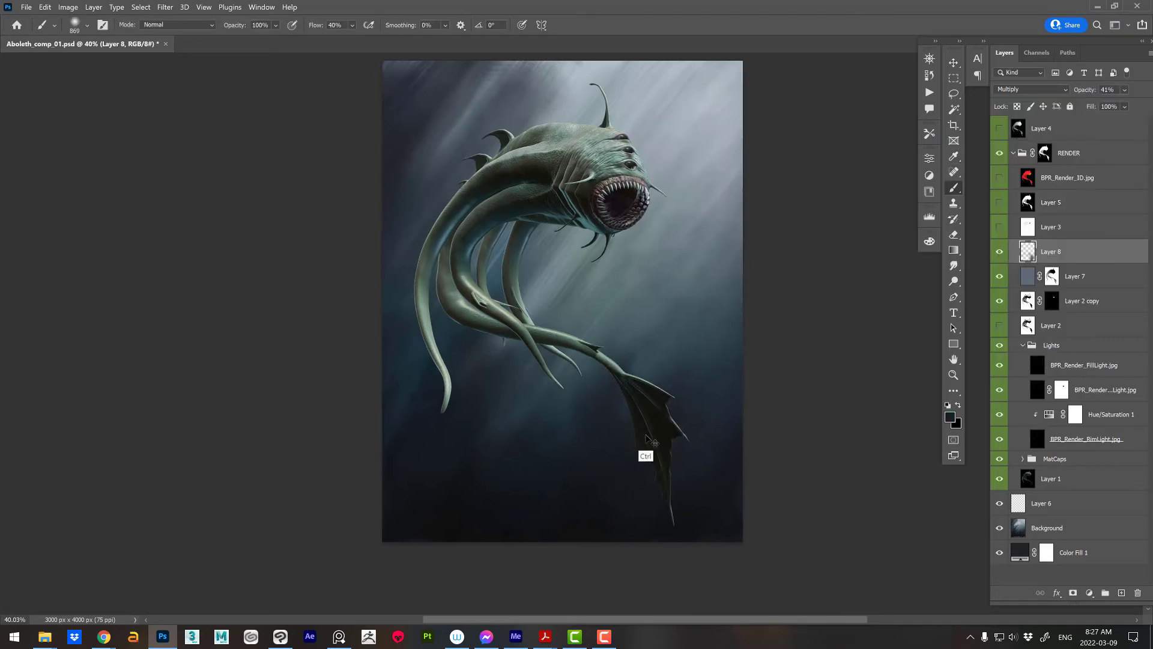
# - Create new Layer 9 and shrink the brush to about 15 px
pyautogui.hotkey('ctrl', 'shift', 'alt', 'n')
pyautogui.keyDown('alt'); pyautogui.scroll(3, 750, 500); pyautogui.keyUp('alt')
pyautogui.rightClick(638, 498)
pyautogui.press('Return')
pyautogui.keyDown('alt'); pyautogui.scroll(-2, 671, 501); pyautogui.keyUp('alt')
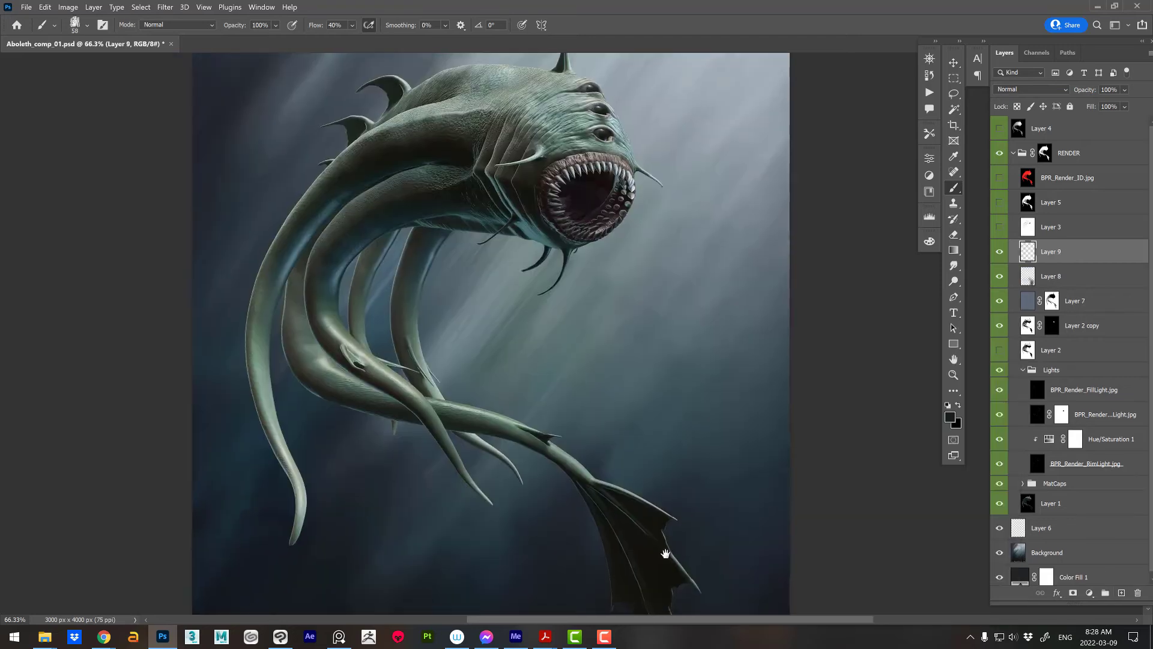
pyautogui.keyDown('alt'); pyautogui.scroll(1, 671, 501); pyautogui.keyUp('alt')
pyautogui.keyDown('alt'); pyautogui.scroll(1, 671, 501); pyautogui.keyUp('alt')
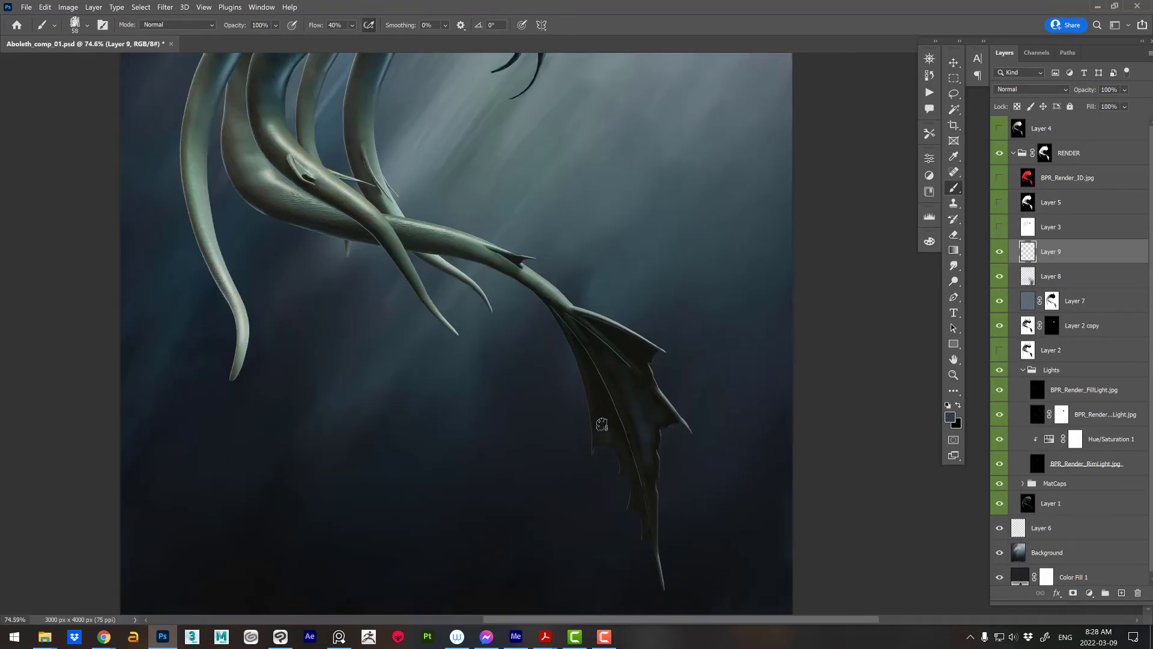
pyautogui.moveTo(635, 350); pyautogui.dragTo(657, 331)
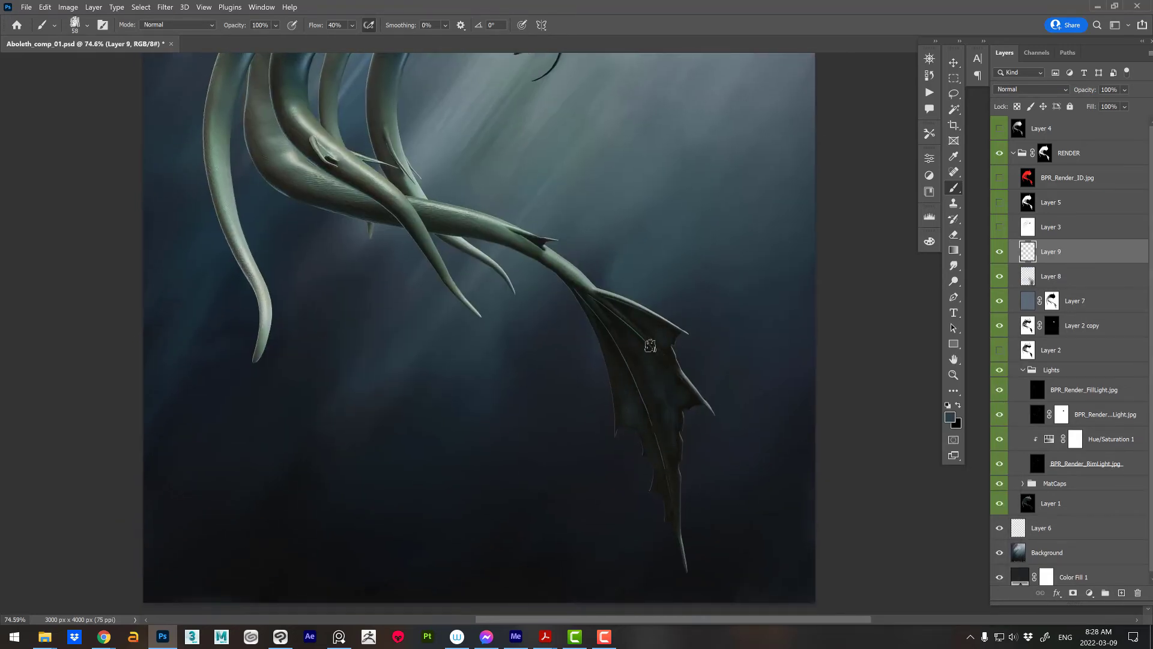
pyautogui.keyDown('alt'); pyautogui.scroll(3, 677, 497); pyautogui.keyUp('alt')
pyautogui.moveTo(677, 497)
pyautogui.keyDown('alt'); pyautogui.mouseDown(button='right')
pyautogui.moveTo(643, 489)
pyautogui.moveTo(650, 461)
pyautogui.mouseUp(button='right'); pyautogui.keyUp('alt')
pyautogui.keyDown('alt'); pyautogui.scroll(2, 690, 478); pyautogui.keyUp('alt')
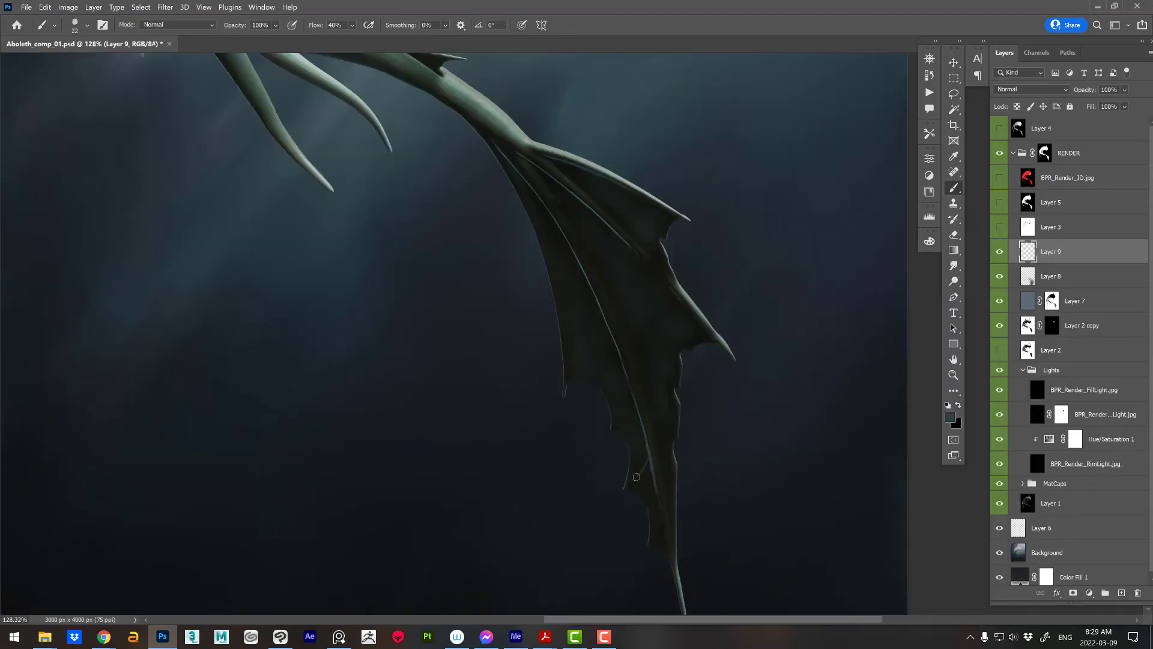
# - Soft-shade the tail fin on Layer 9 at 30% opacity, then return to full opacity
pyautogui.keyDown('alt'); pyautogui.scroll(-2, 661, 504); pyautogui.keyUp('alt')
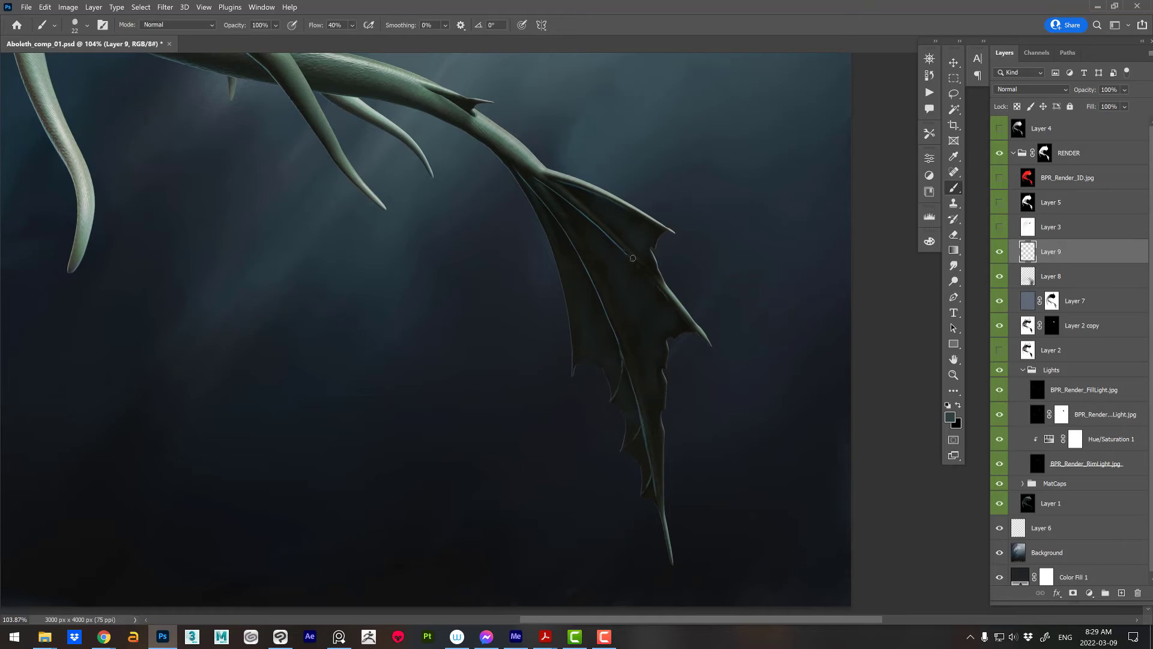
pyautogui.keyDown('alt'); pyautogui.scroll(-3, 780, 414); pyautogui.keyUp('alt')
pyautogui.keyDown('alt'); pyautogui.scroll(3, 780, 414); pyautogui.keyUp('alt')
pyautogui.rightClick(609, 361)
pyautogui.press('Return')
pyautogui.press('3')
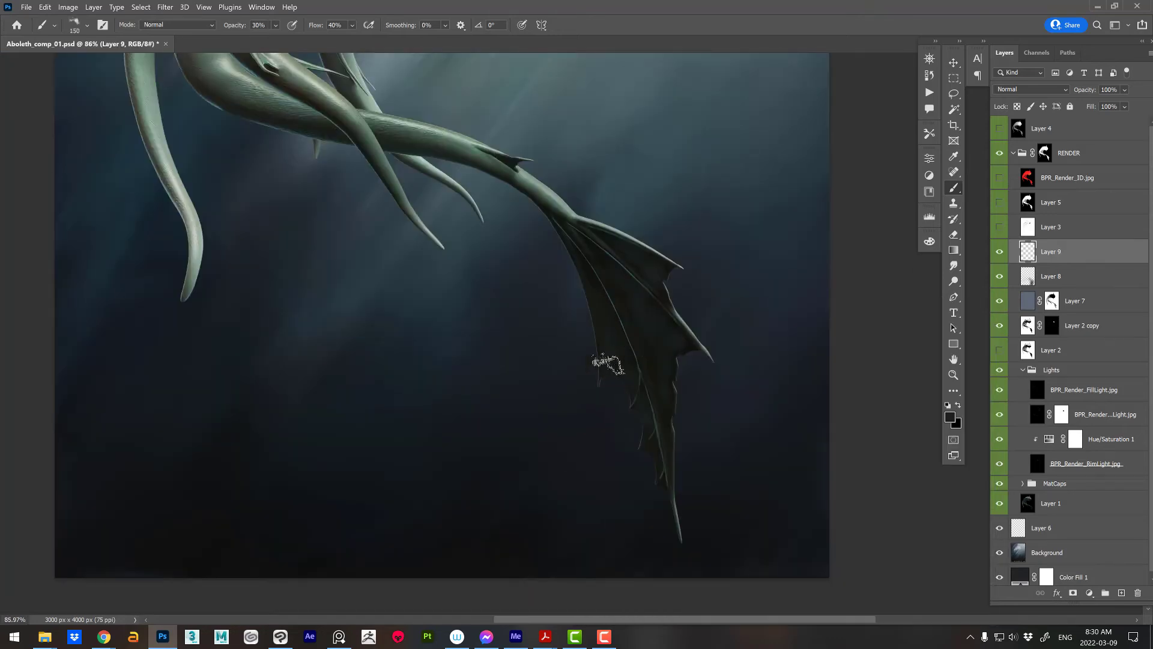
pyautogui.keyDown('alt'); pyautogui.scroll(-4, 665, 334); pyautogui.keyUp('alt')
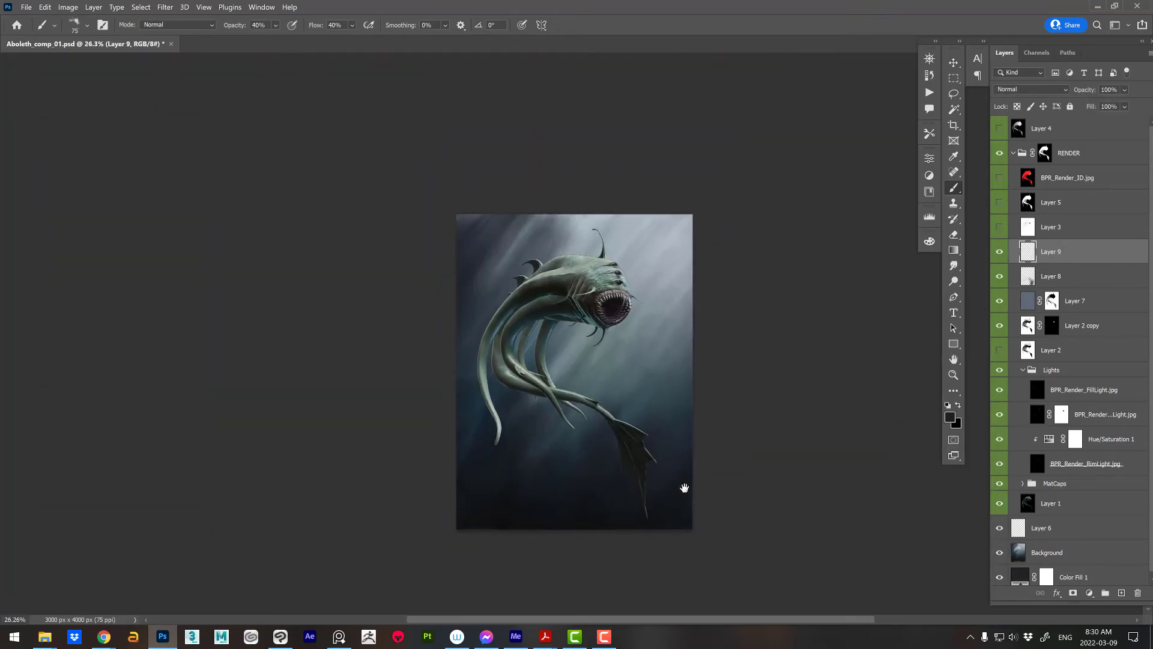
pyautogui.keyDown('alt'); pyautogui.scroll(1, 607, 453); pyautogui.keyUp('alt')
pyautogui.keyDown('alt'); pyautogui.scroll(5, 612, 517); pyautogui.keyUp('alt')
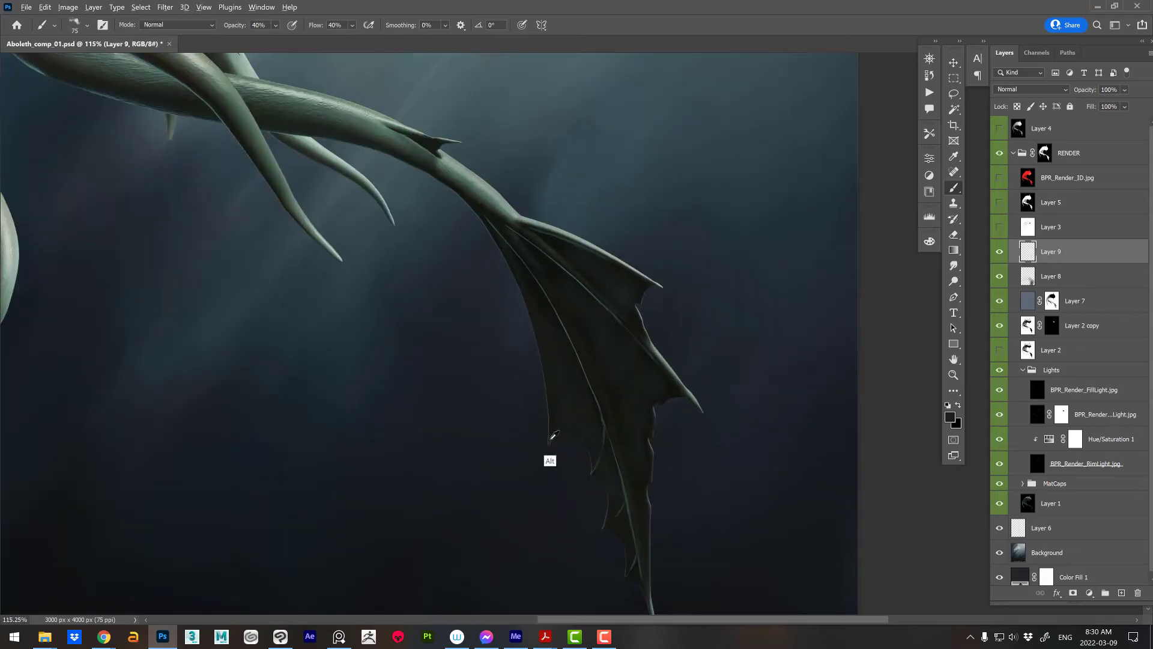
pyautogui.press('0')
pyautogui.keyDown('alt'); pyautogui.scroll(-1, 690, 464); pyautogui.keyUp('alt')
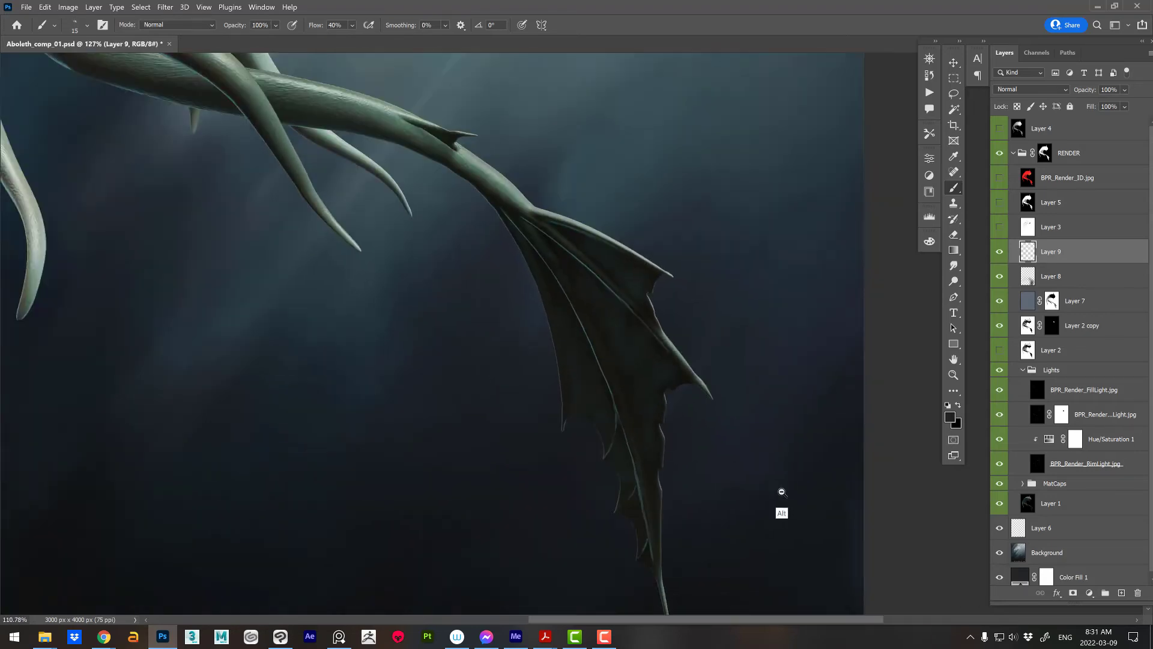
pyautogui.keyDown('alt'); pyautogui.scroll(-3, 780, 497); pyautogui.keyUp('alt')
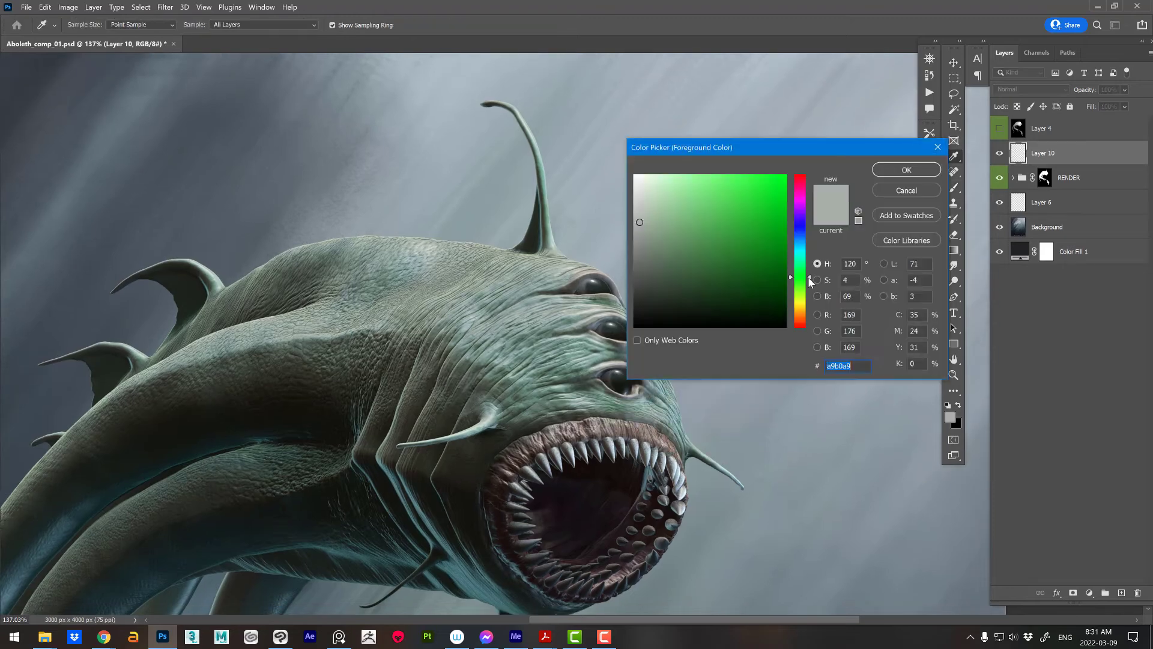
# - Set pale grey #a9b0a9, rotate the view, and toggle Layer 10 to compare highlights
pyautogui.rightClick(644, 297)
pyautogui.click(675, 386)
pyautogui.moveTo(625, 336); pyautogui.dragTo(662, 373)
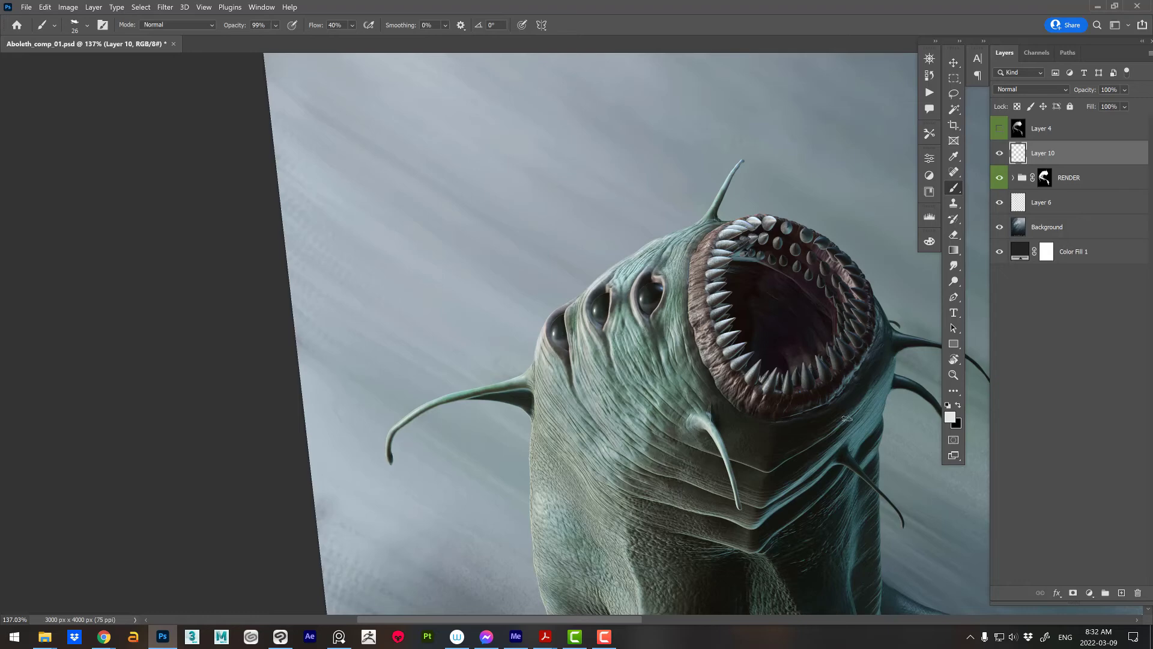
pyautogui.moveTo(846, 418); pyautogui.dragTo(592, 262)
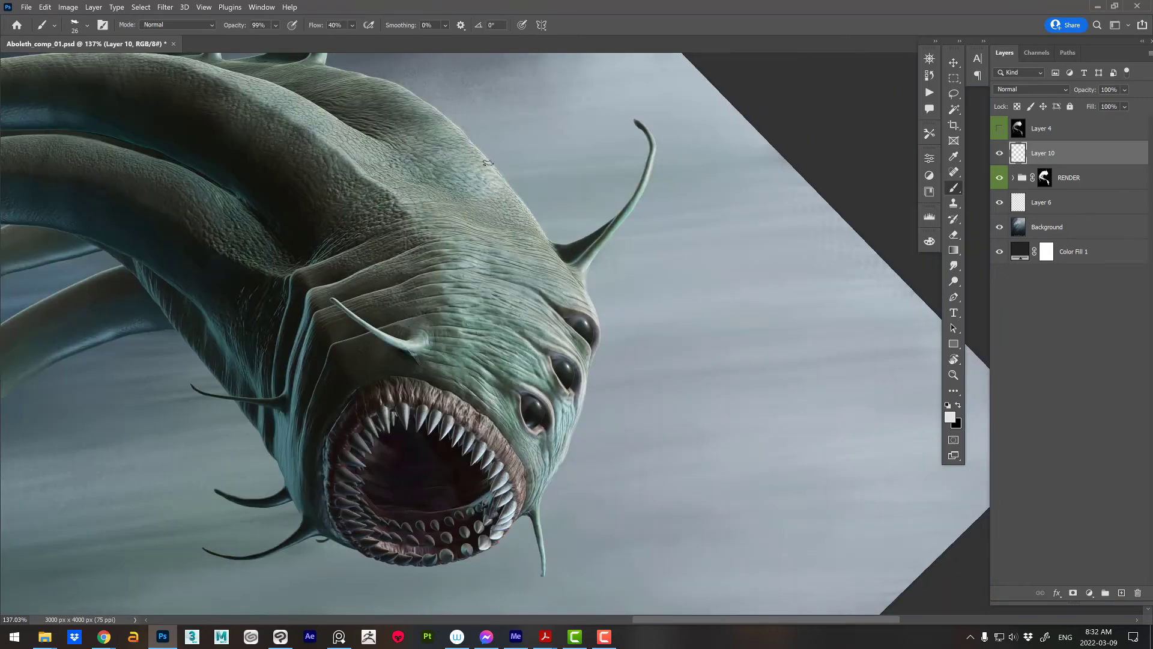
pyautogui.keyDown('alt'); pyautogui.scroll(-5, 488, 162); pyautogui.keyUp('alt')
pyautogui.moveTo(660, 390); pyautogui.dragTo(739, 467)
pyautogui.click(929, 58)
pyautogui.keyDown('alt'); pyautogui.scroll(2, 601, 360); pyautogui.keyUp('alt')
pyautogui.click(1000, 152)
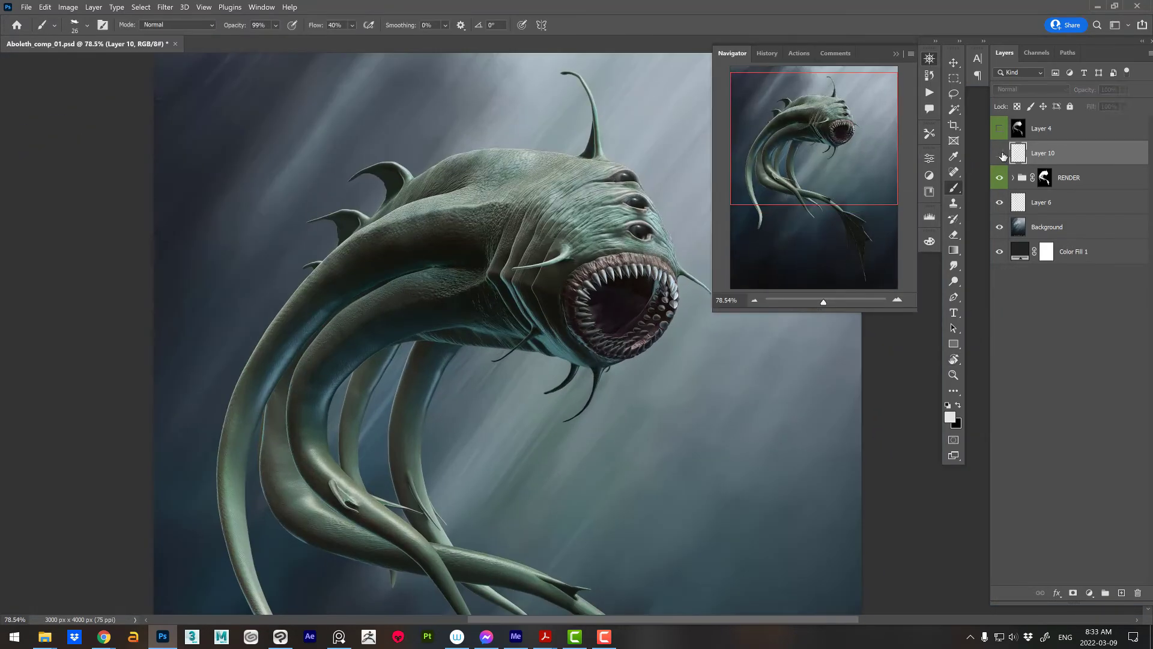
pyautogui.moveTo(487, 155)
pyautogui.mouseDown()
pyautogui.moveTo(520, 266)
pyautogui.moveTo(596, 341)
pyautogui.mouseUp()
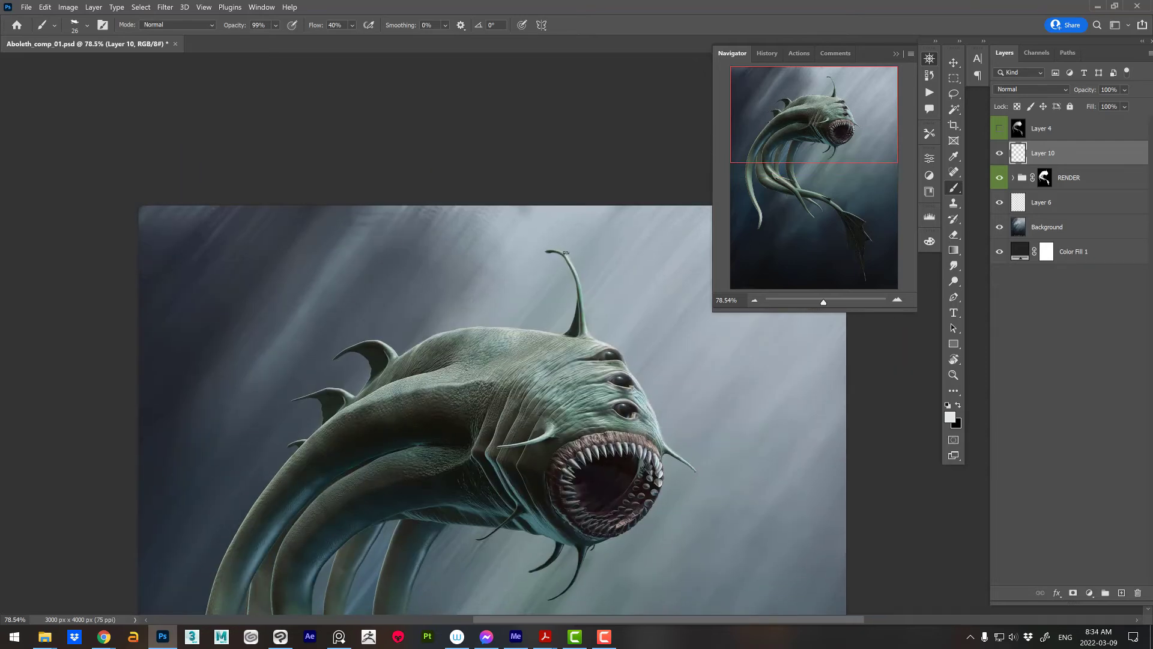
# - Paint pale grey rim highlights along the head and tentacles on Layer 10
pyautogui.scroll(-2, 726, 471)
pyautogui.keyDown('alt'); pyautogui.scroll(3, 436, 416); pyautogui.keyUp('alt')
pyautogui.keyDown('alt'); pyautogui.scroll(3, 436, 416); pyautogui.keyUp('alt')
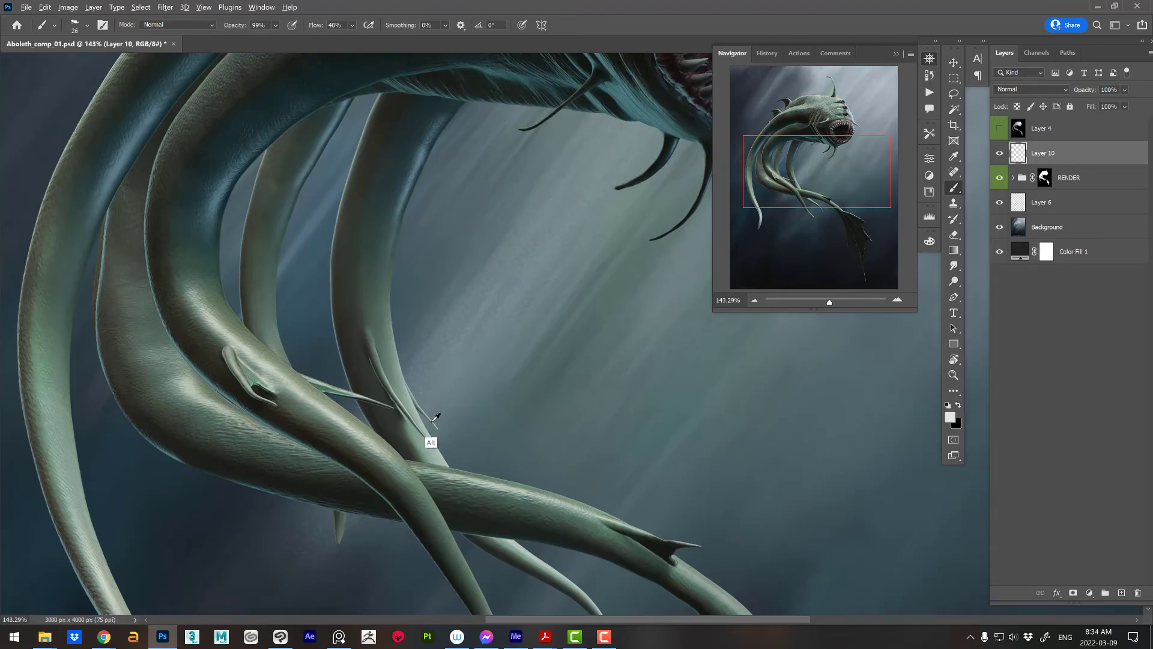
pyautogui.scroll(-1, 435, 425)
pyautogui.keyDown('ctrl'); pyautogui.hscroll(5, 715, 388); pyautogui.keyUp('ctrl')
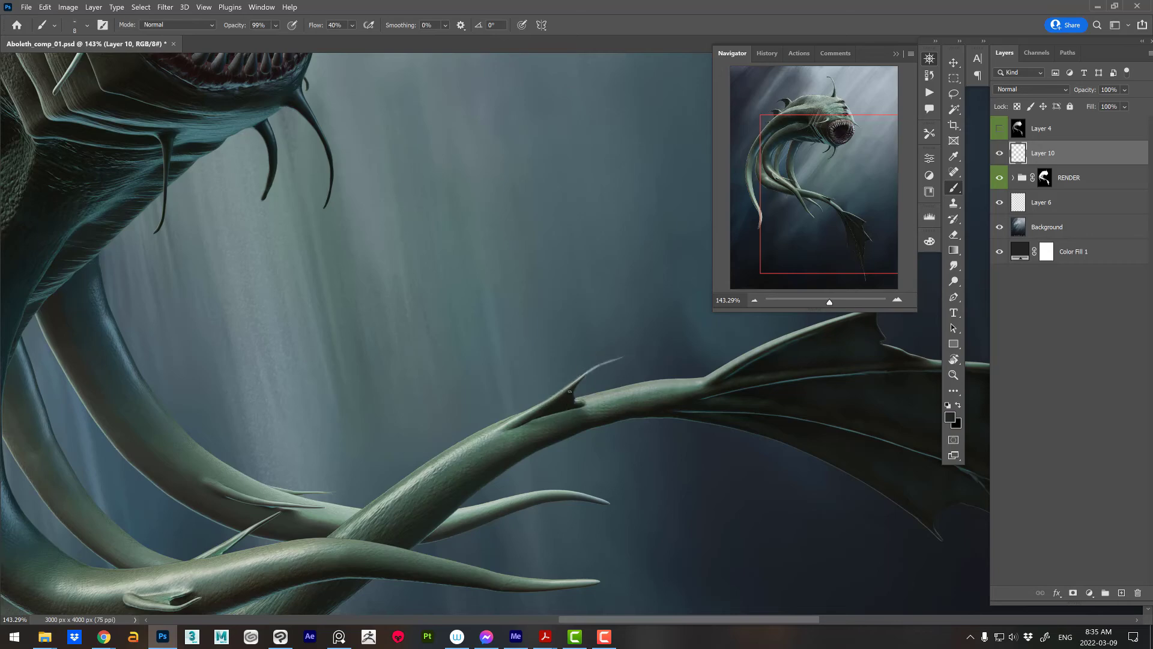
pyautogui.scroll(-3, 626, 453)
pyautogui.keyDown('alt'); pyautogui.scroll(-2, 639, 407); pyautogui.keyUp('alt')
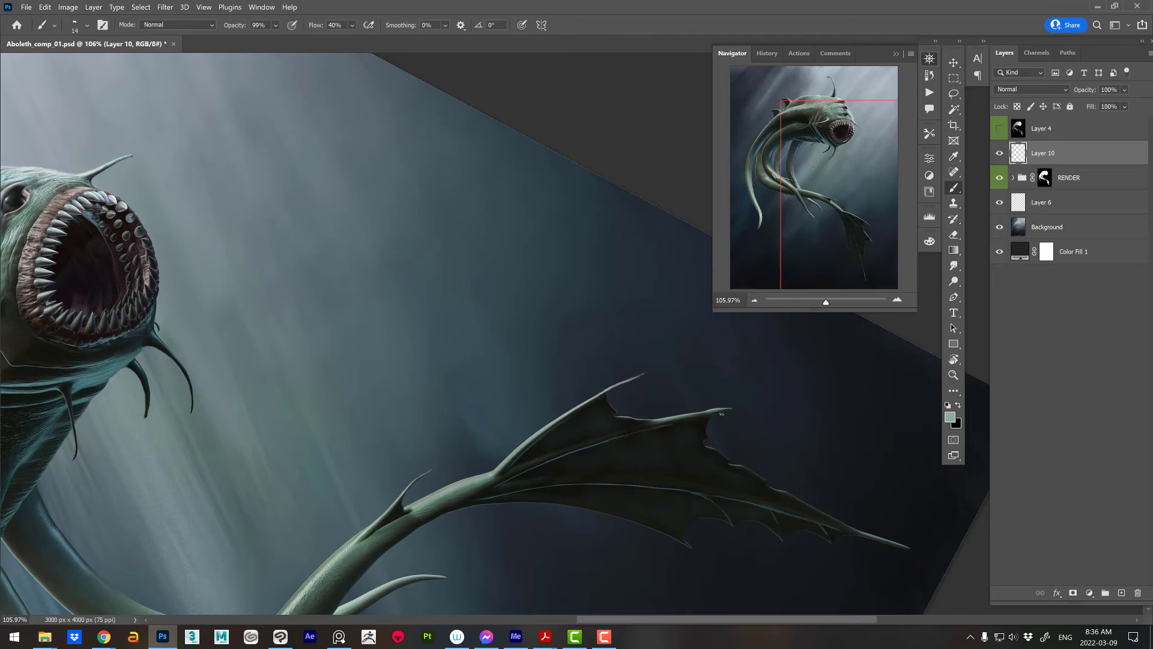
# - Straighten the view onto the tail fin and highlight its edges with a 10 px brush
pyautogui.click(496, 415)
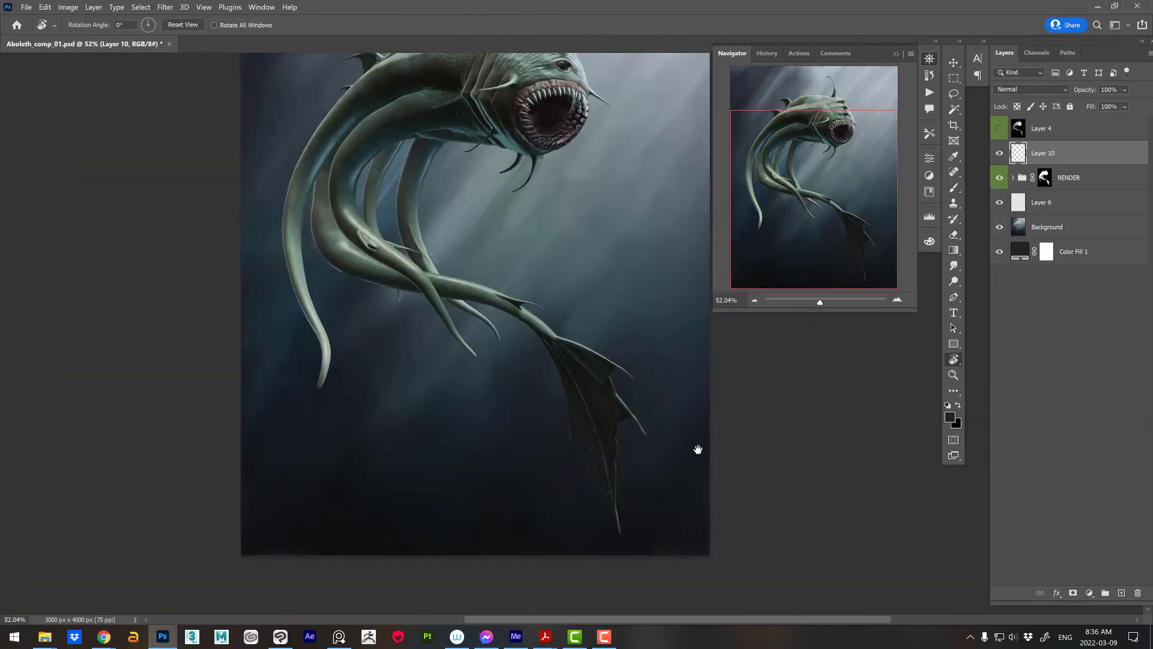
pyautogui.moveTo(696, 451); pyautogui.dragTo(505, 375)
pyautogui.keyDown('alt'); pyautogui.scroll(2, 504, 376); pyautogui.keyUp('alt')
pyautogui.keyDown('alt'); pyautogui.moveTo(505, 375); pyautogui.dragTo(503, 375, button='right'); pyautogui.keyUp('alt')
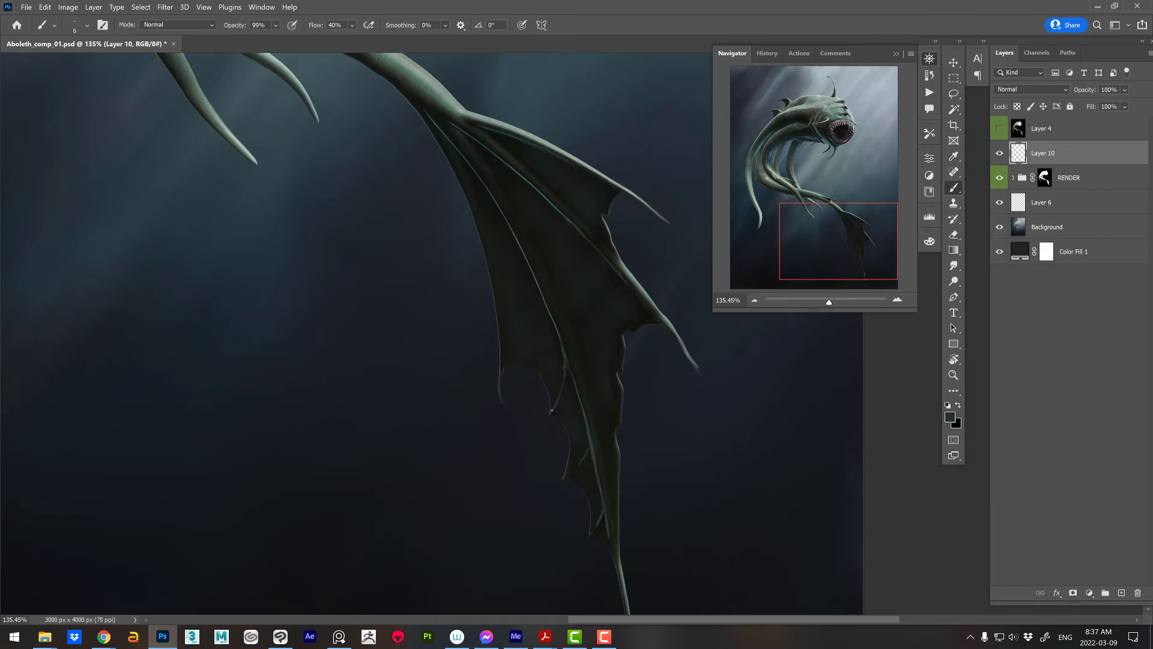
pyautogui.rightClick(551, 410)
pyautogui.press('Escape')
pyautogui.keyDown('alt'); pyautogui.scroll(1, 552, 408); pyautogui.keyUp('alt')
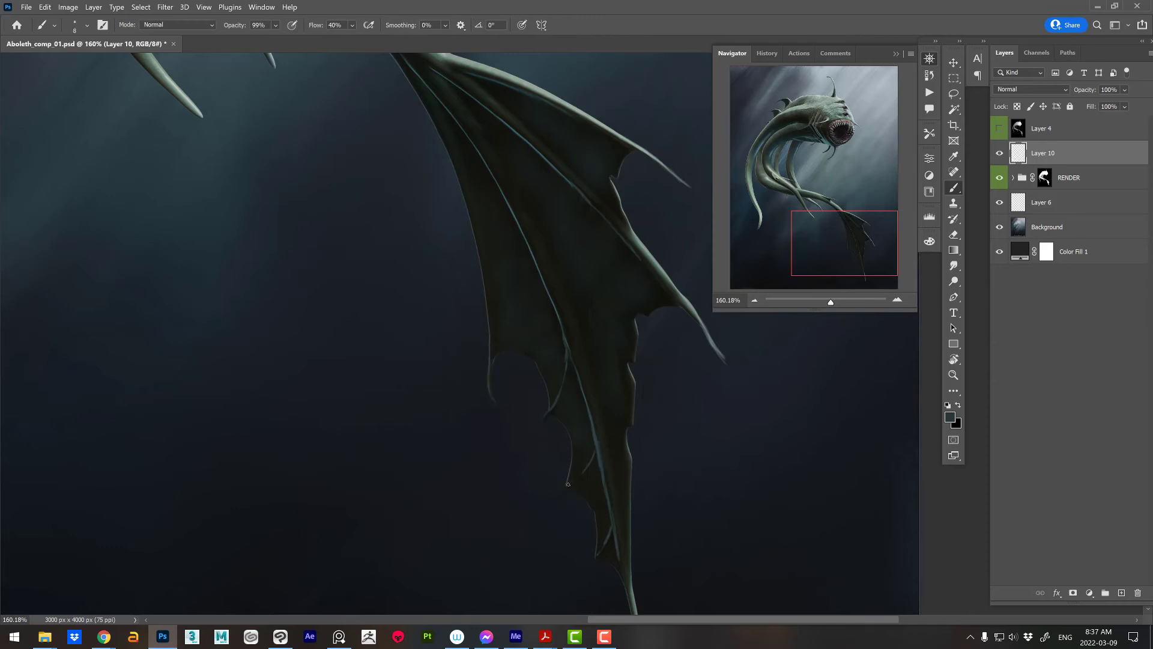
pyautogui.keyDown('alt'); pyautogui.scroll(-2, 700, 453); pyautogui.keyUp('alt')
pyautogui.keyDown('alt'); pyautogui.scroll(-1, 702, 444); pyautogui.keyUp('alt')
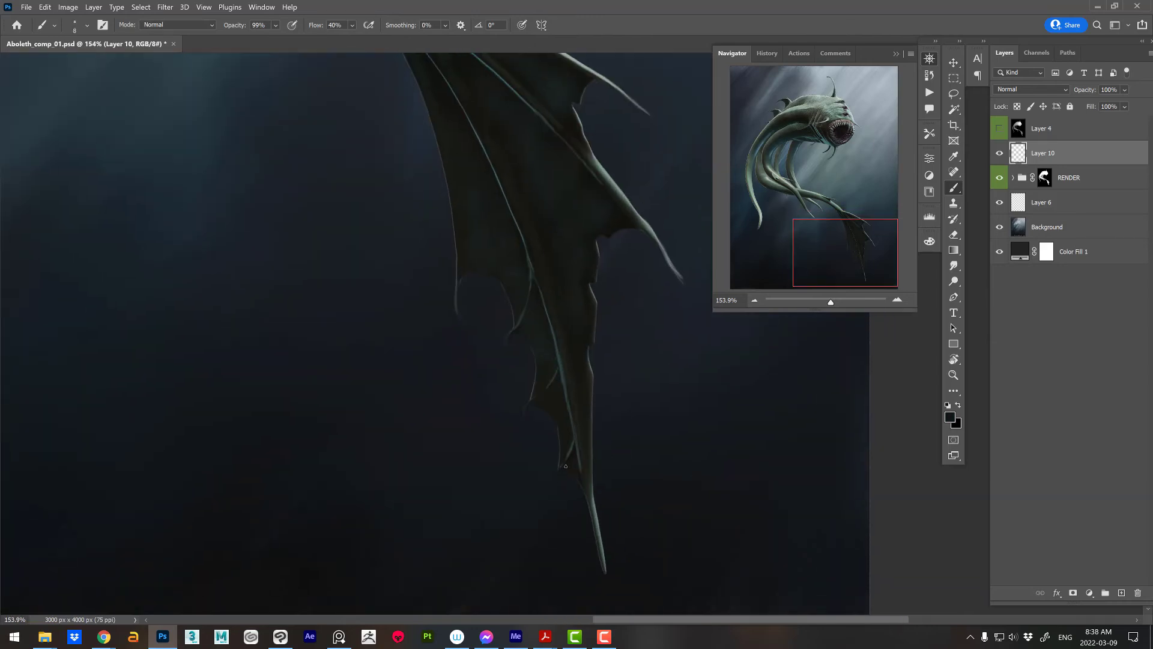
pyautogui.keyDown('alt'); pyautogui.scroll(-1, 708, 430); pyautogui.keyUp('alt')
pyautogui.keyDown('alt'); pyautogui.scroll(-3, 712, 474); pyautogui.keyUp('alt')
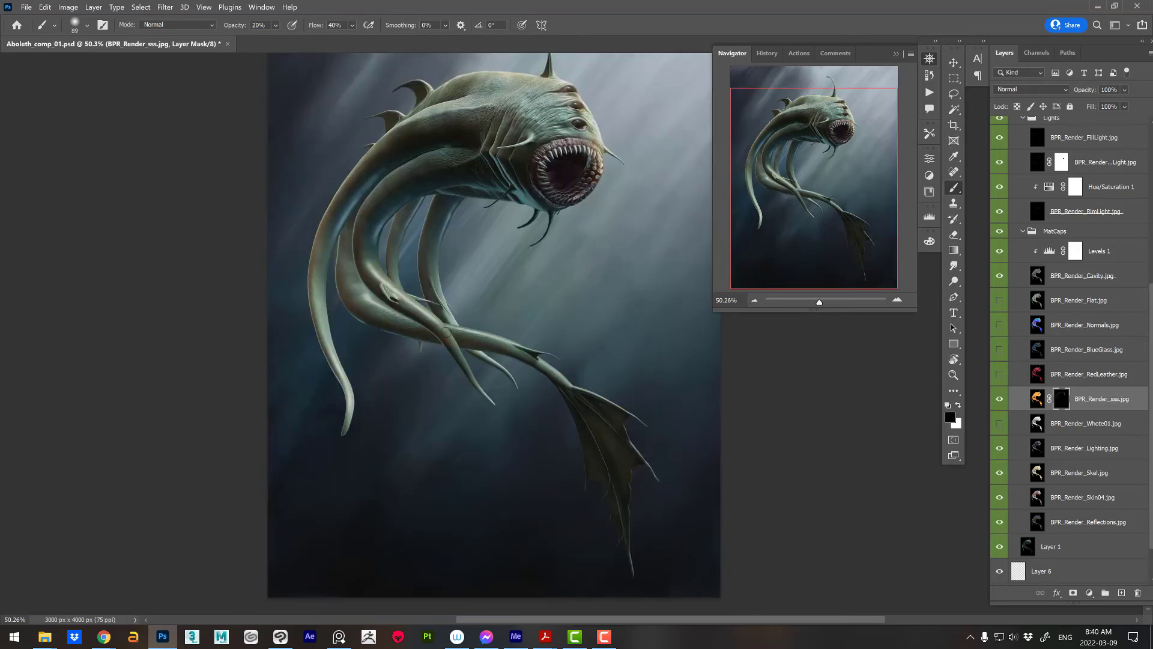
# - Set the BPR_Render_sss layer to Color Dodge and toggle it to compare
pyautogui.click(1030, 89)
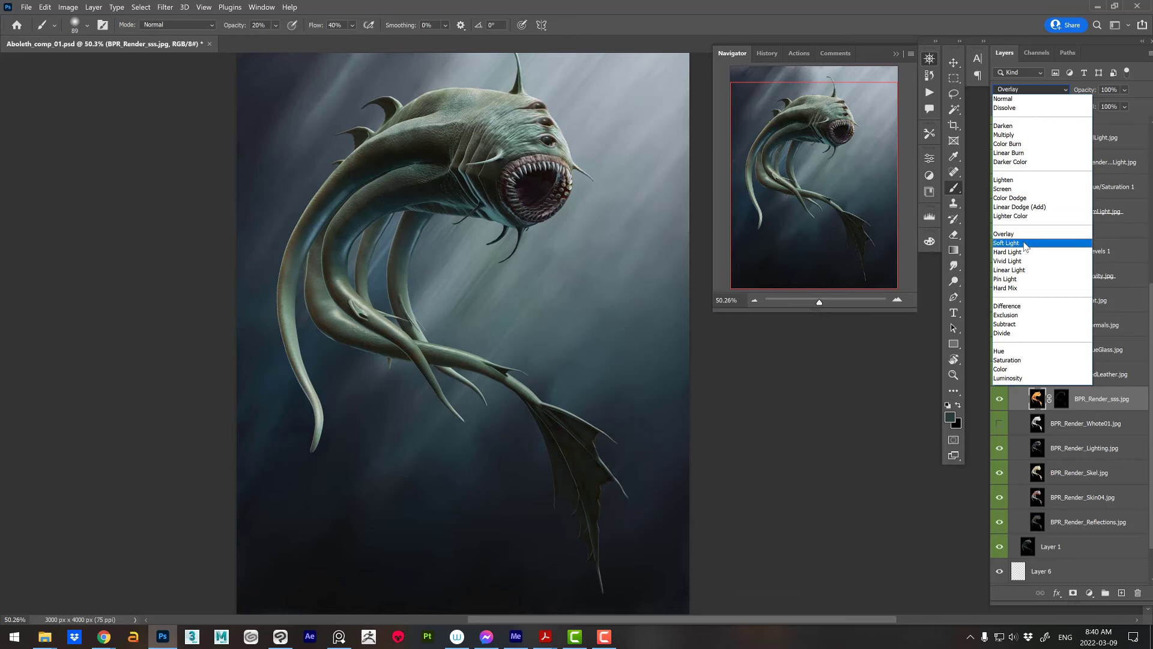
pyautogui.click(1024, 215)
pyautogui.click(1030, 89)
pyautogui.click(1015, 198)
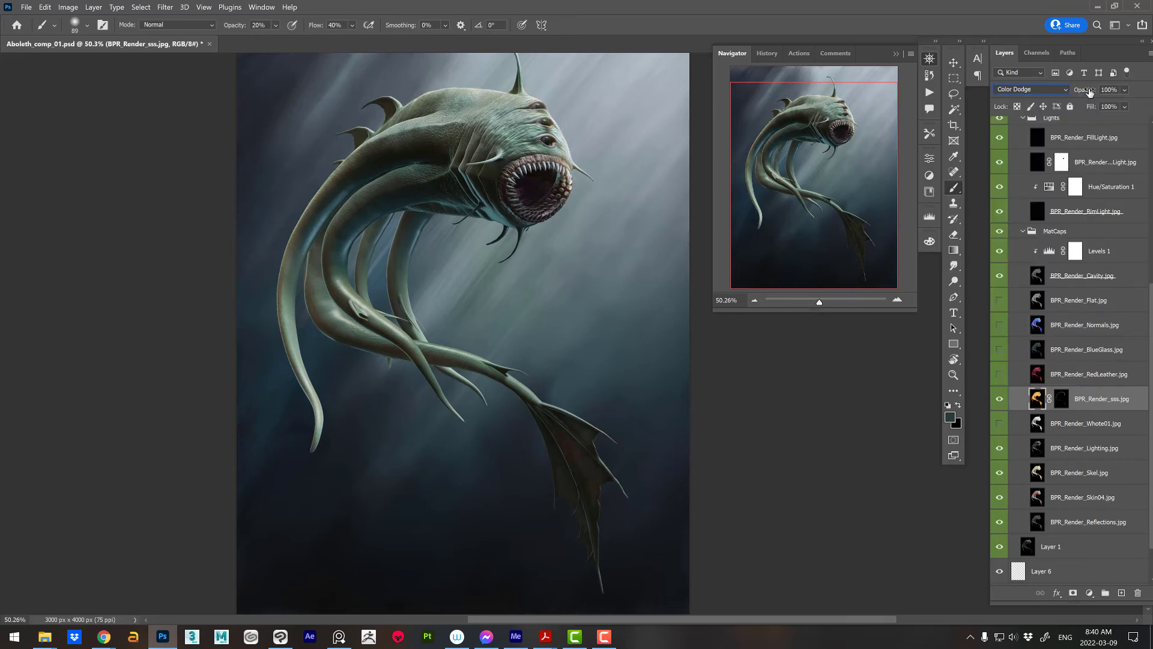
pyautogui.click(999, 399)
pyautogui.click(1061, 399)
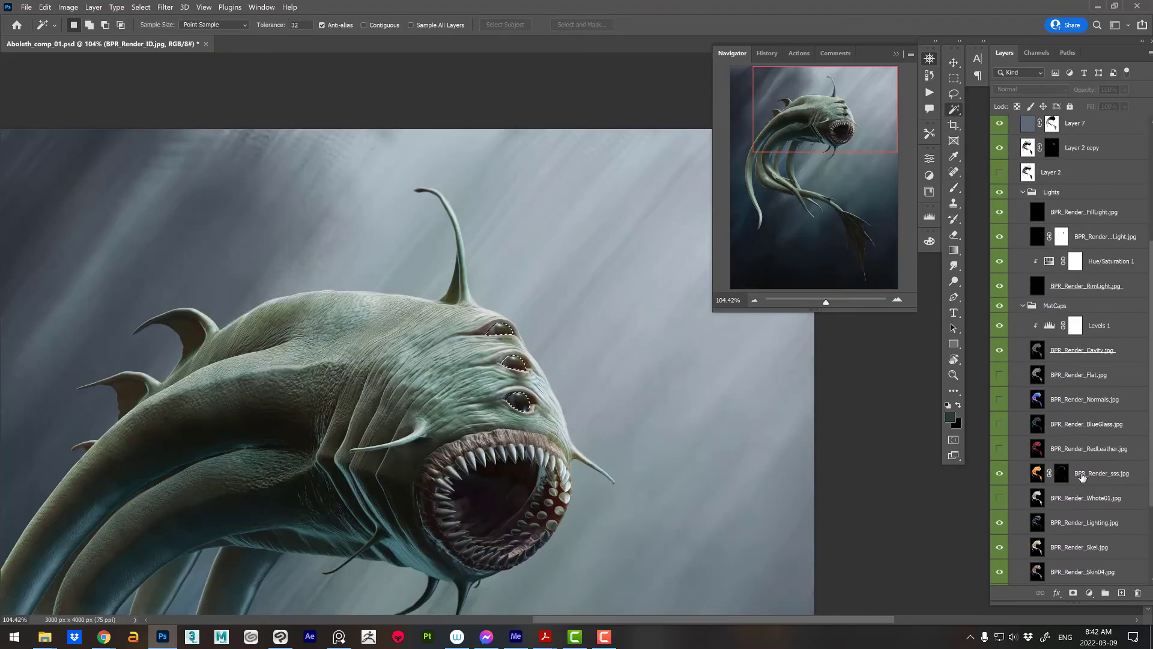
pyautogui.keyDown('alt'); pyautogui.scroll(5, 500, 324); pyautogui.keyUp('alt')
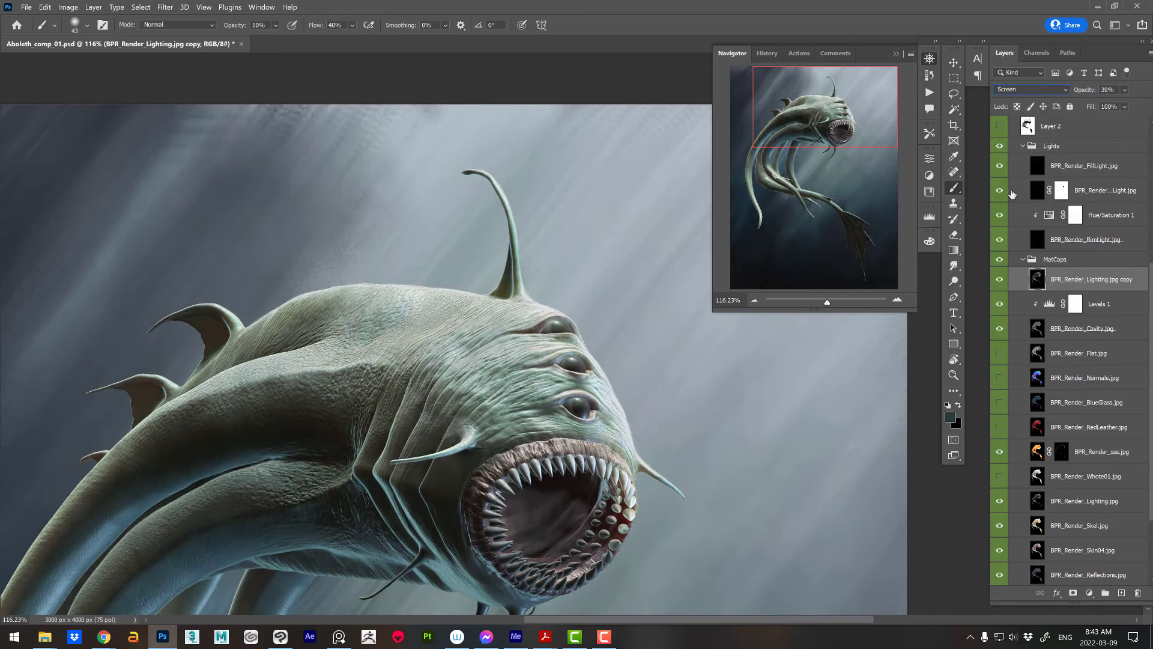
# - Delete the BPR_Render_Lighting.jpg copy layer
pyautogui.click(1031, 89)
pyautogui.press('Escape')
pyautogui.press('Delete')
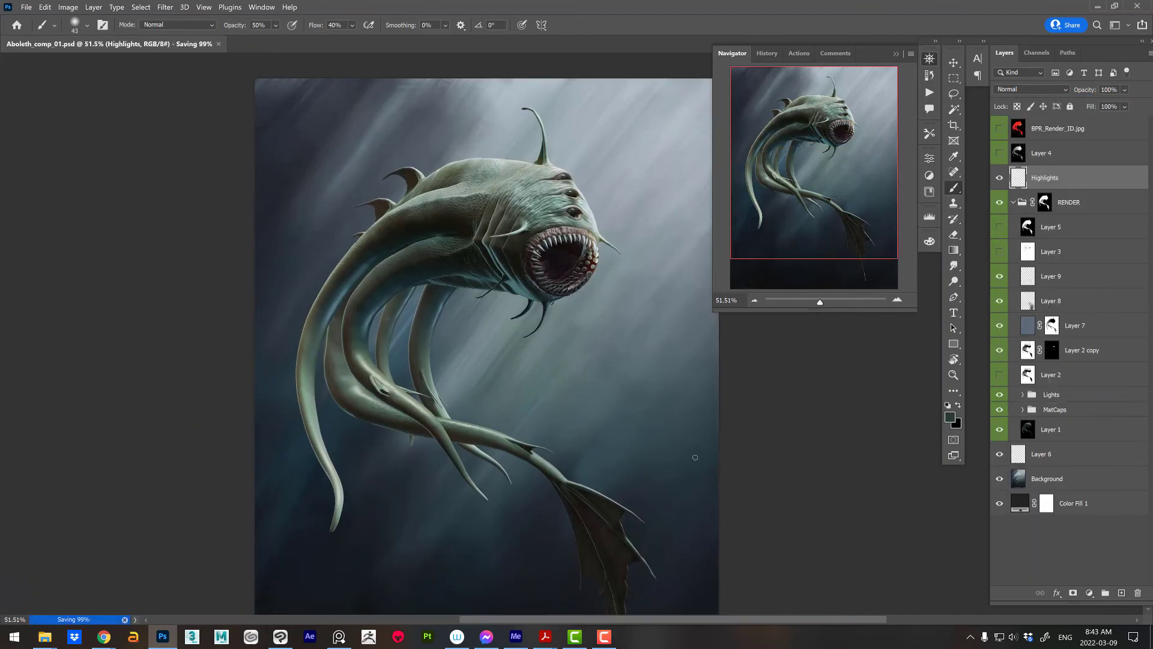
# - Smudge paint on the image and select the Background layer
pyautogui.press('r')
pyautogui.rightClick(695, 457)
pyautogui.press('Escape')
pyautogui.click(74, 24)
pyautogui.press('Escape')
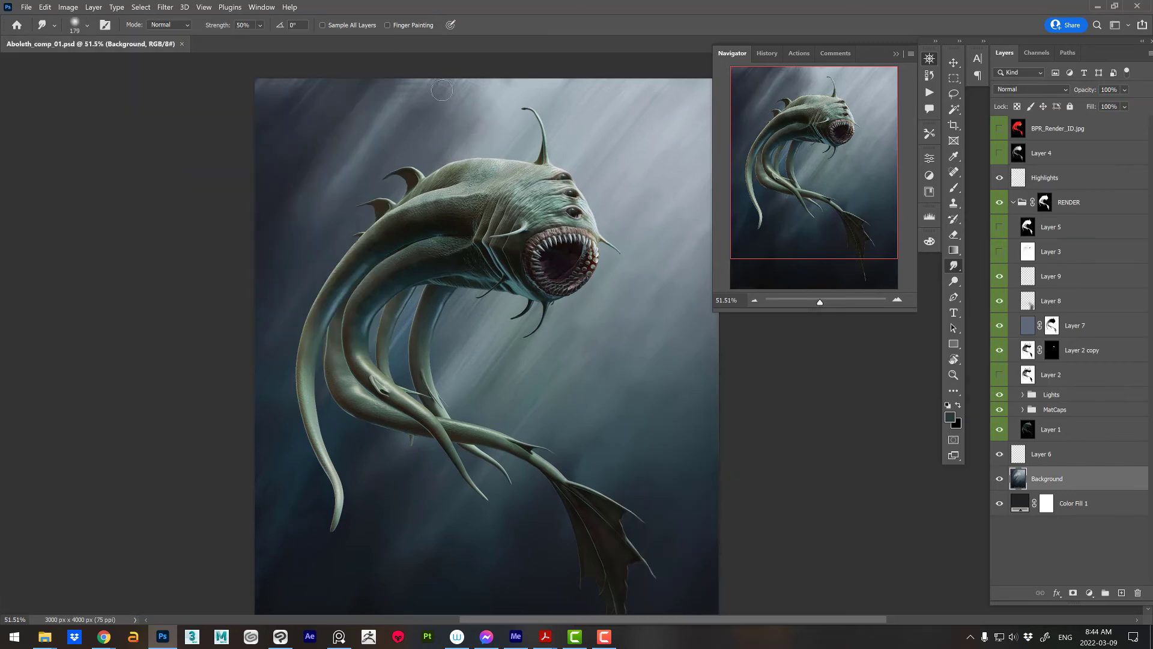
pyautogui.moveTo(439, 81); pyautogui.dragTo(348, 133)
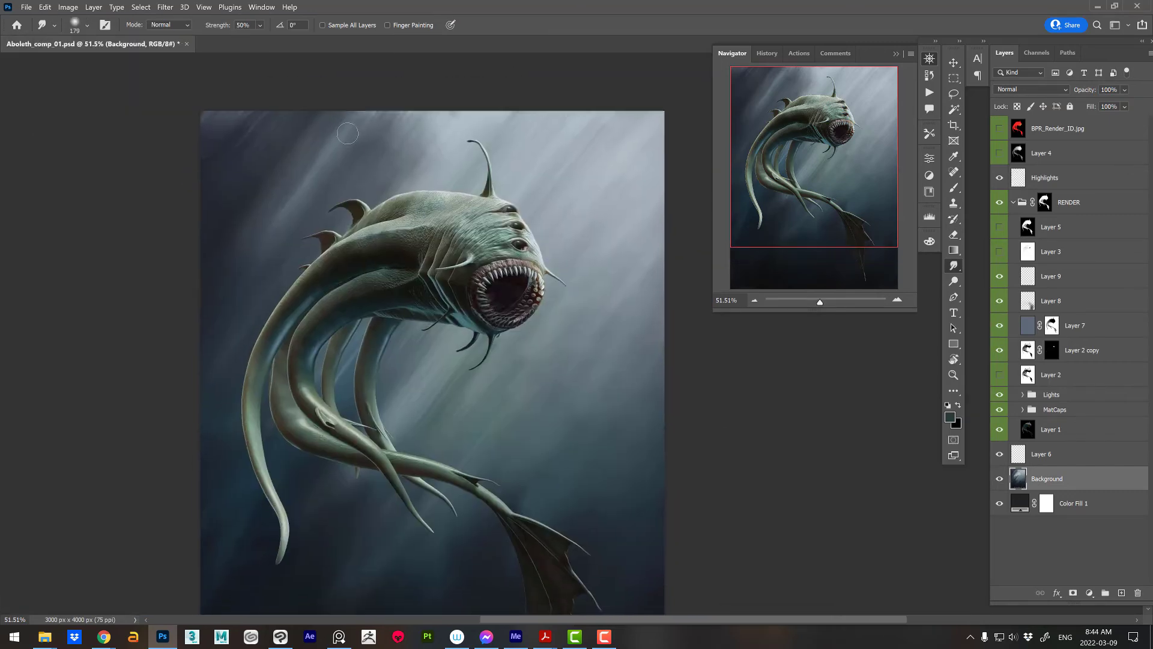
# - Select Layer 6 and set up a soft airbrush, adjusting its size
pyautogui.click(1041, 453)
pyautogui.press('b')
pyautogui.rightClick(648, 301)
pyautogui.rightClick(554, 300)
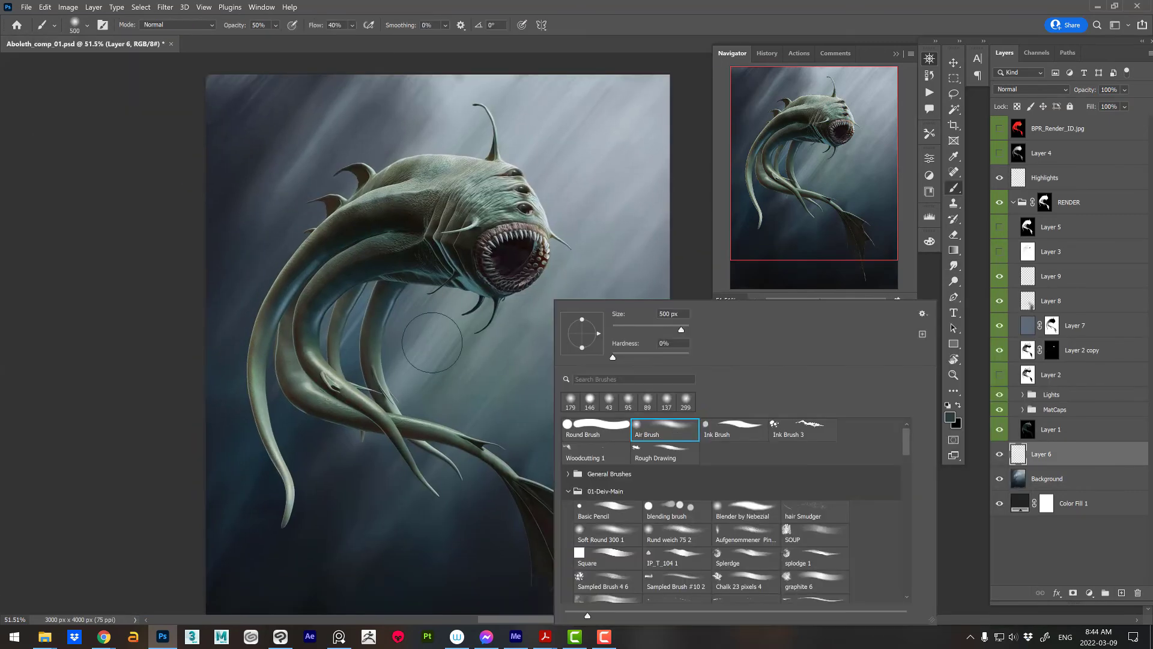
pyautogui.press('Escape')
pyautogui.keyDown('alt'); pyautogui.scroll(-3, 495, 362); pyautogui.keyUp('alt')
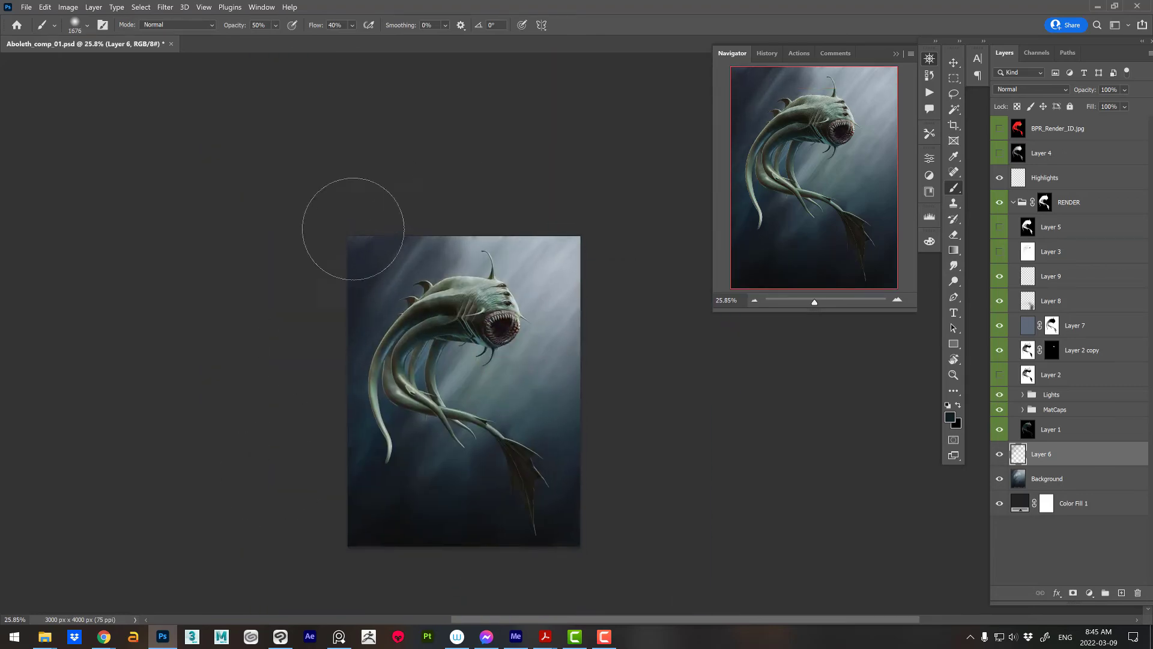
pyautogui.keyDown('alt'); pyautogui.scroll(3, 460, 405); pyautogui.keyUp('alt')
pyautogui.press('[')
pyautogui.press('[')
pyautogui.press('[')
pyautogui.keyDown('alt'); pyautogui.scroll(-1, 772, 496); pyautogui.keyUp('alt')
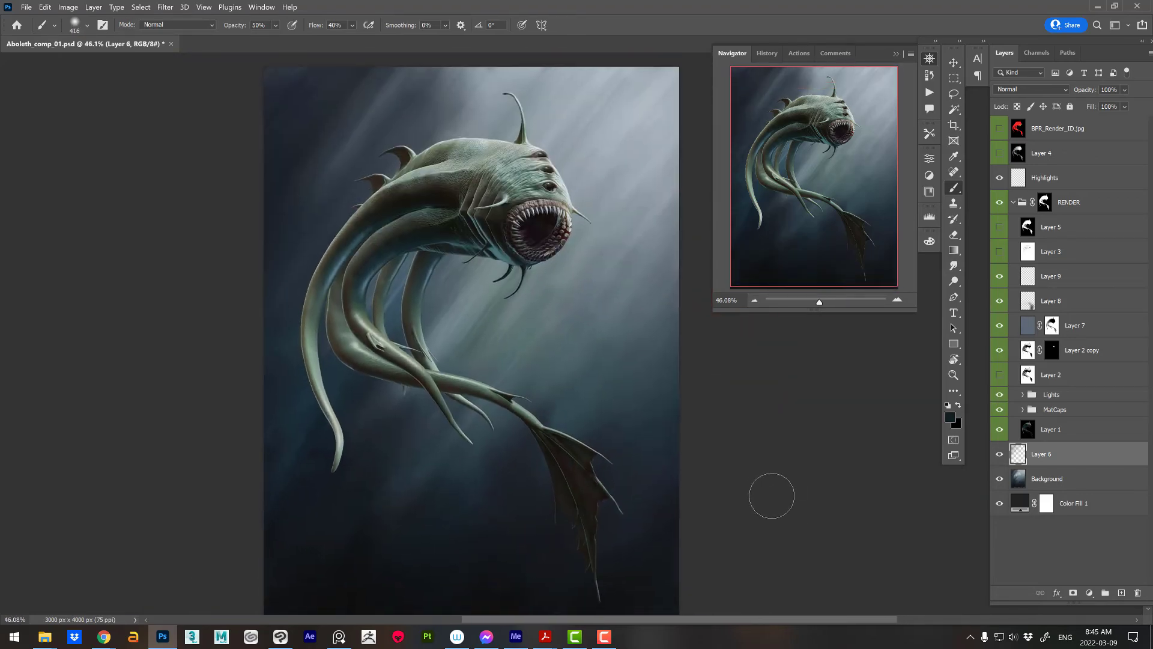
pyautogui.scroll(-1, 709, 470)
pyautogui.hotkey('alt', '[')
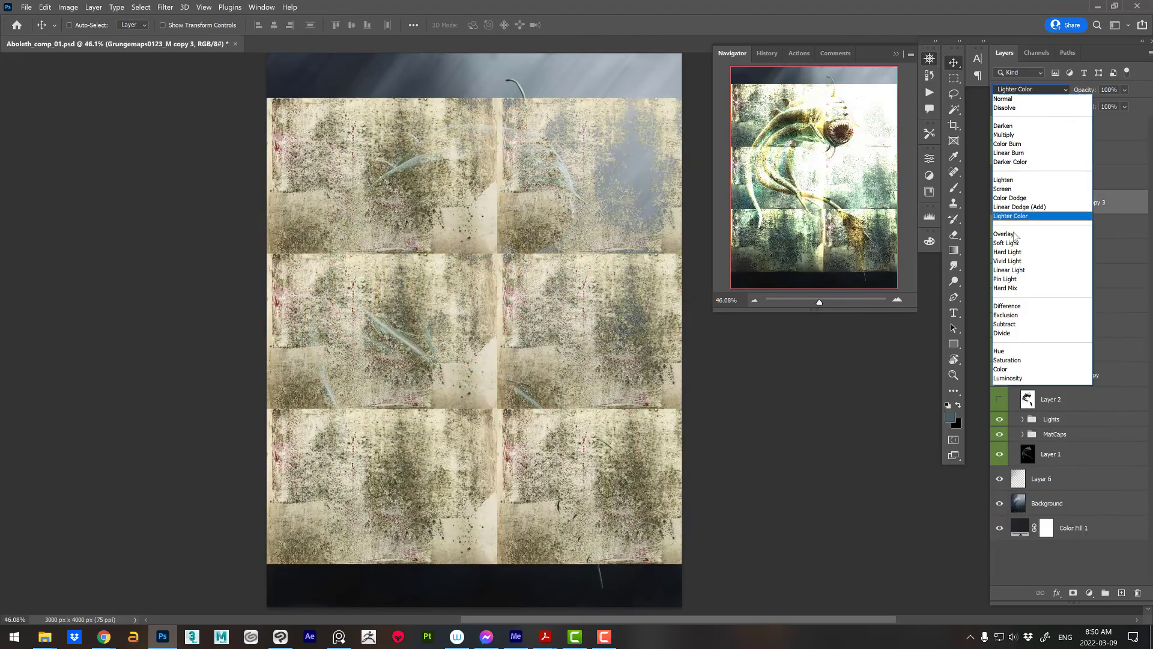
# - Clone Stamp over the seams between the grunge texture tiles
pyautogui.click(1015, 236)
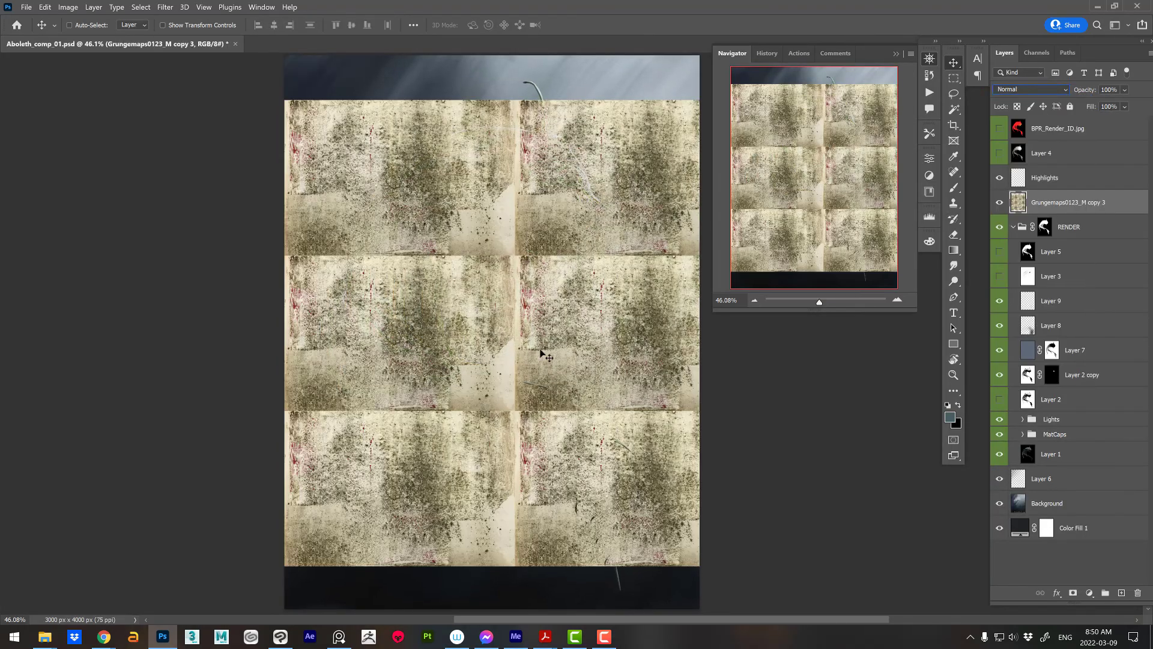
pyautogui.press('s')
pyautogui.rightClick(588, 366)
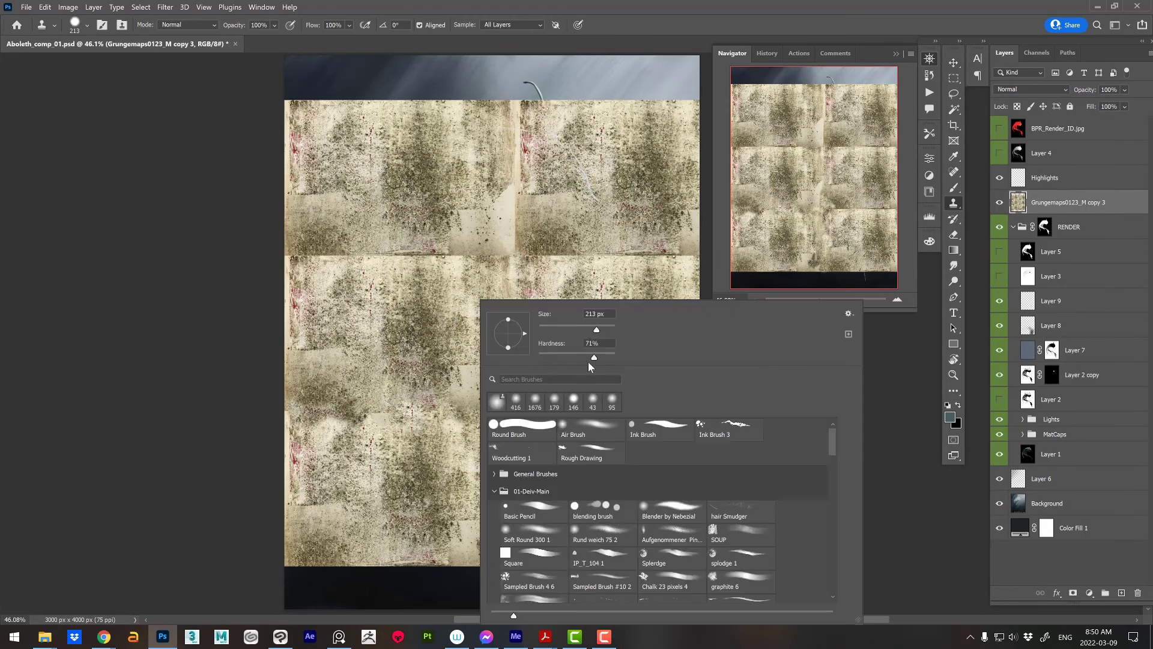
pyautogui.click(539, 421)
pyautogui.moveTo(324, 255); pyautogui.dragTo(516, 256)
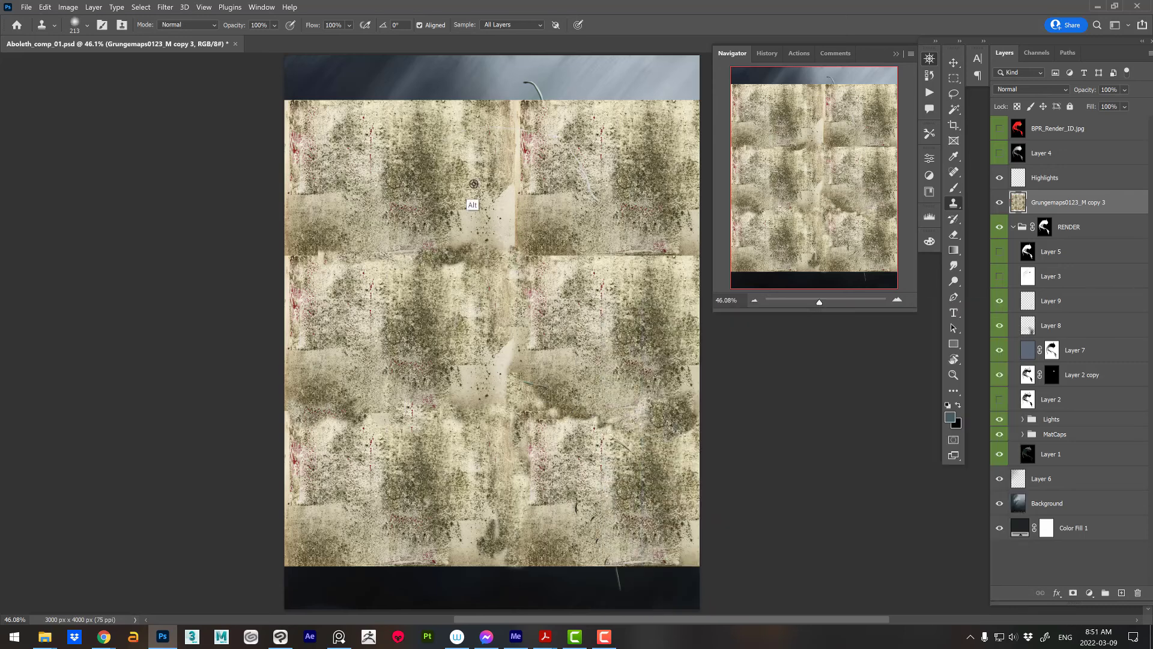
pyautogui.moveTo(516, 120); pyautogui.dragTo(697, 256)
# - Set the grunge layer to Overlay at 15% with the RENDER mask, then paste the caustics texture
pyautogui.click(1029, 89)
pyautogui.click(1020, 261)
pyautogui.write('30')
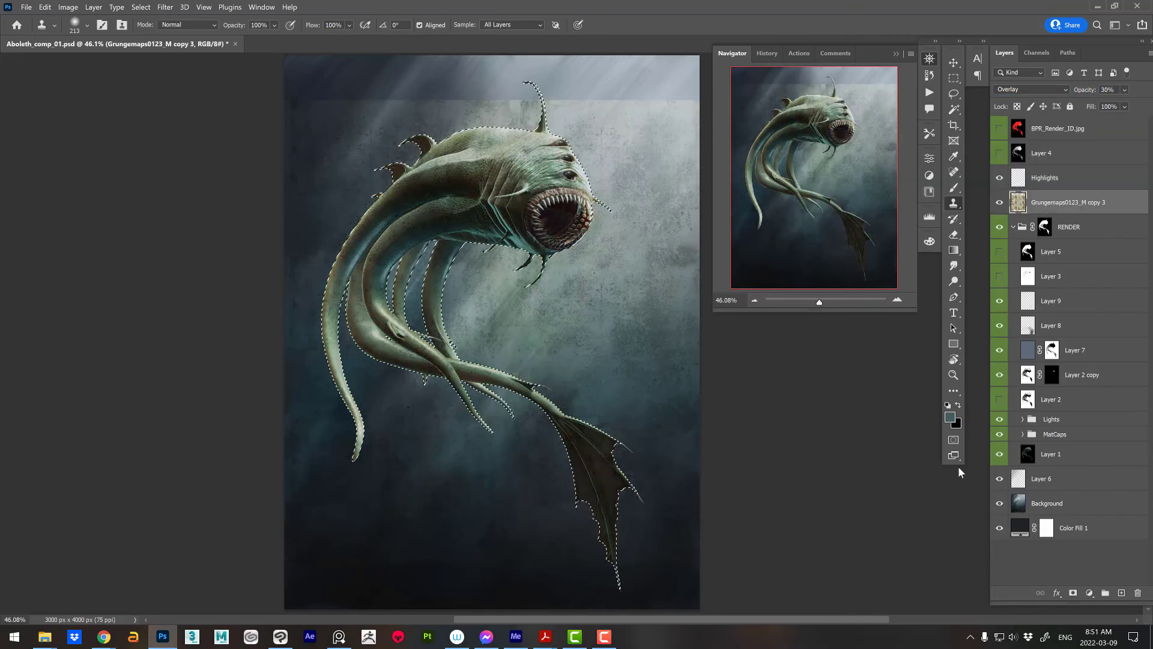
pyautogui.keyDown('alt'); pyautogui.moveTo(1045, 227); pyautogui.dragTo(1042, 203); pyautogui.keyUp('alt')
pyautogui.keyDown('alt'); pyautogui.scroll(3, 529, 328); pyautogui.keyUp('alt')
pyautogui.click(1018, 202)
pyautogui.write('15')
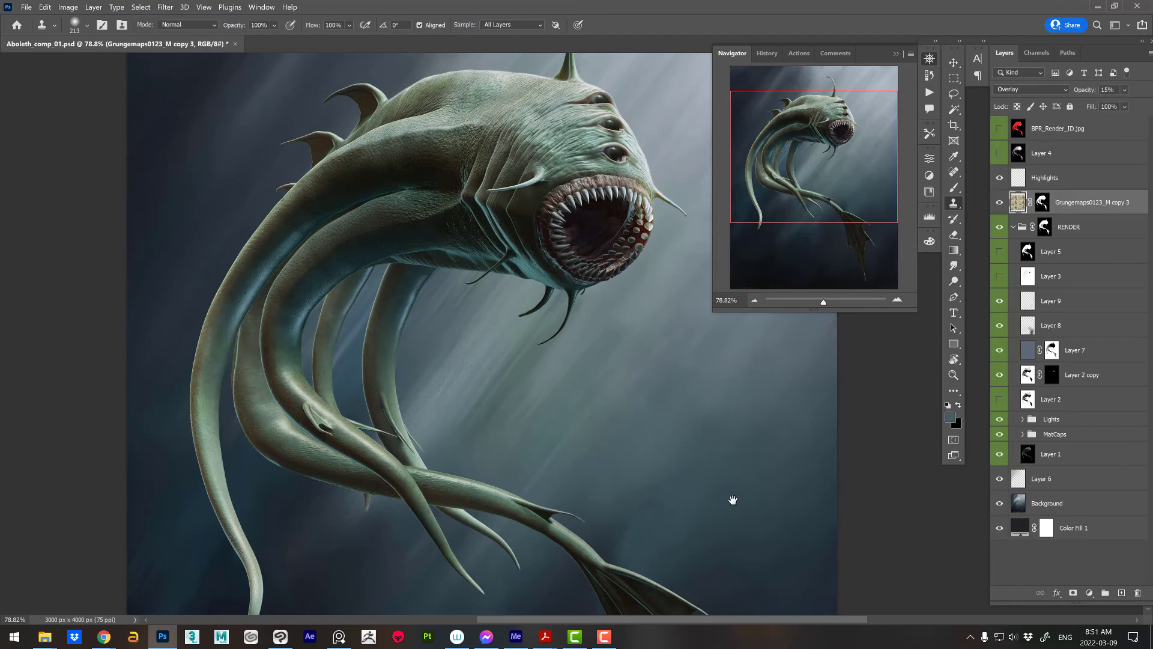
pyautogui.keyDown('alt'); pyautogui.scroll(-3, 695, 436); pyautogui.keyUp('alt')
pyautogui.hotkey('ctrl', 'v')
# - Stretch the caustics across the canvas bottom, set it to Screen at 25%, below Layer 1
pyautogui.keyDown('alt'); pyautogui.scroll(-3, 764, 378); pyautogui.keyUp('alt')
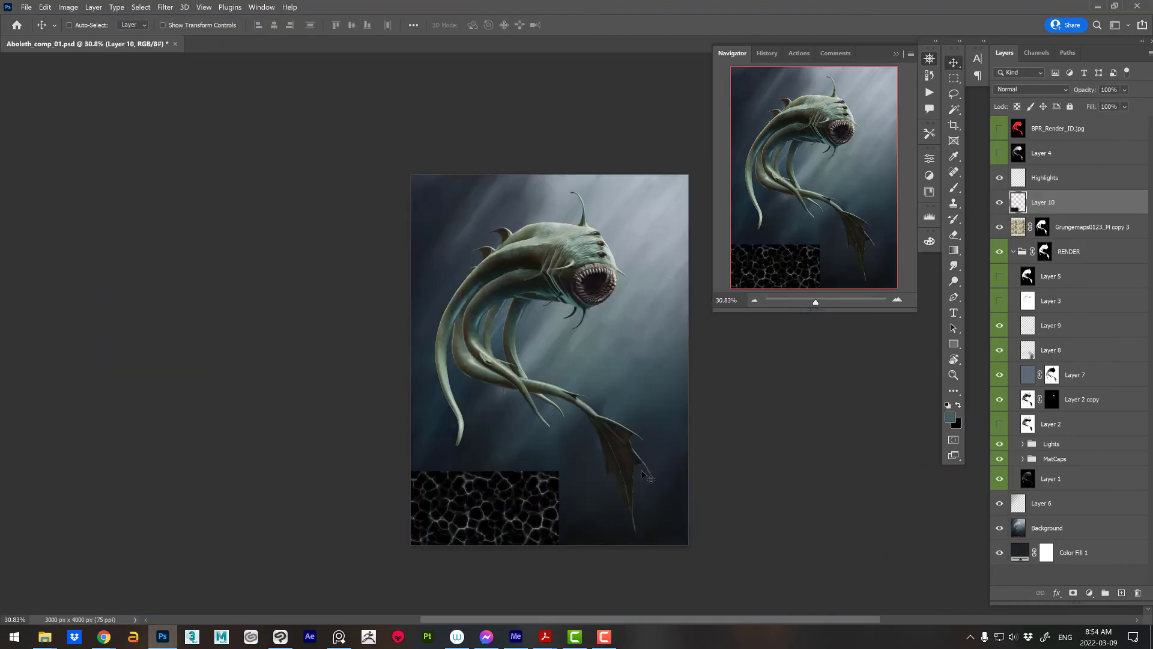
pyautogui.hotkey('ctrl', 't')
pyautogui.moveTo(588, 508)
pyautogui.mouseDown()
pyautogui.moveTo(682, 508)
pyautogui.moveTo(663, 477)
pyautogui.mouseUp()
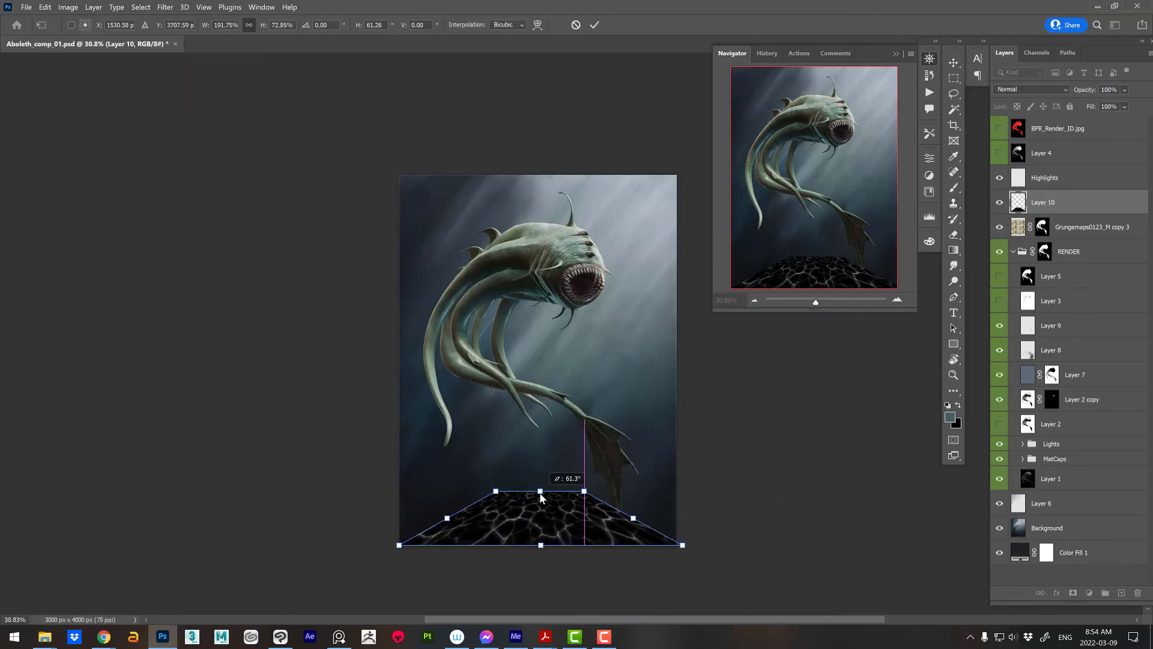
pyautogui.press('Return')
pyautogui.click(1030, 89)
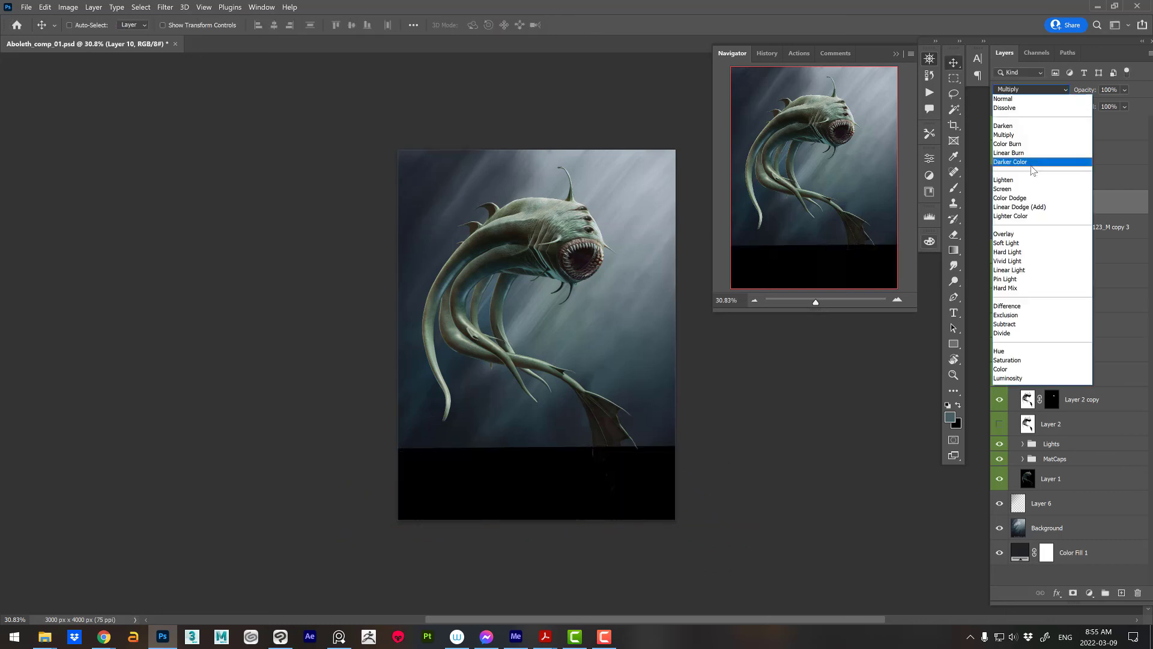
pyautogui.click(1021, 185)
pyautogui.moveTo(1073, 203); pyautogui.dragTo(1073, 490)
pyautogui.press('2')
pyautogui.press('5')
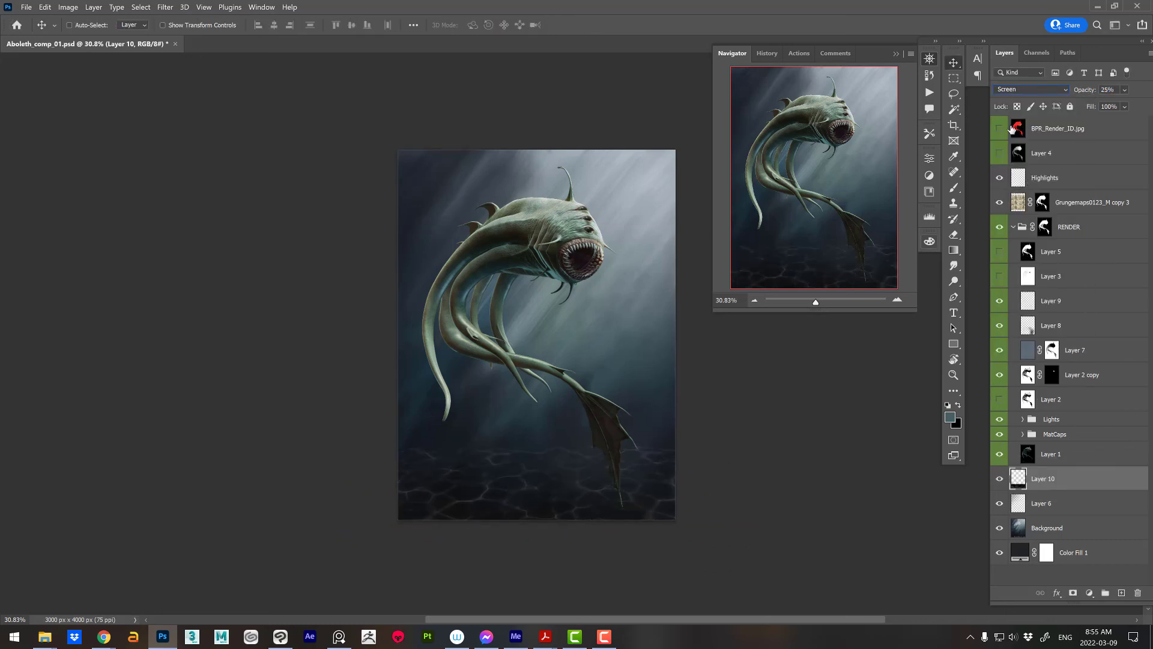
# - Widen the caustics, drop its opacity to 2%, and distort it into a receding floor
pyautogui.hotkey('ctrl', 't')
pyautogui.moveTo(868, 406)
pyautogui.keyDown('alt'); pyautogui.mouseDown()
pyautogui.moveTo(793, 458)
pyautogui.moveTo(794, 498)
pyautogui.mouseUp(); pyautogui.keyUp('alt')
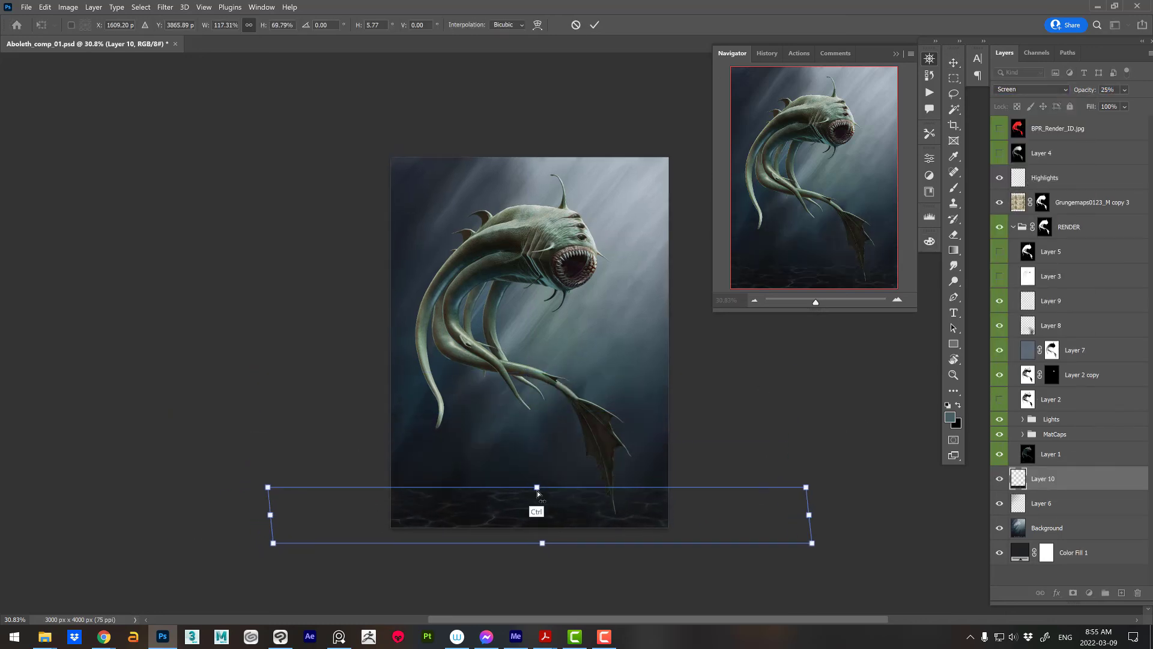
pyautogui.press('Return')
pyautogui.keyDown('alt'); pyautogui.scroll(-2, 698, 488); pyautogui.keyUp('alt')
pyautogui.moveTo(1097, 91); pyautogui.dragTo(1085, 92)
pyautogui.hotkey('ctrl', 't')
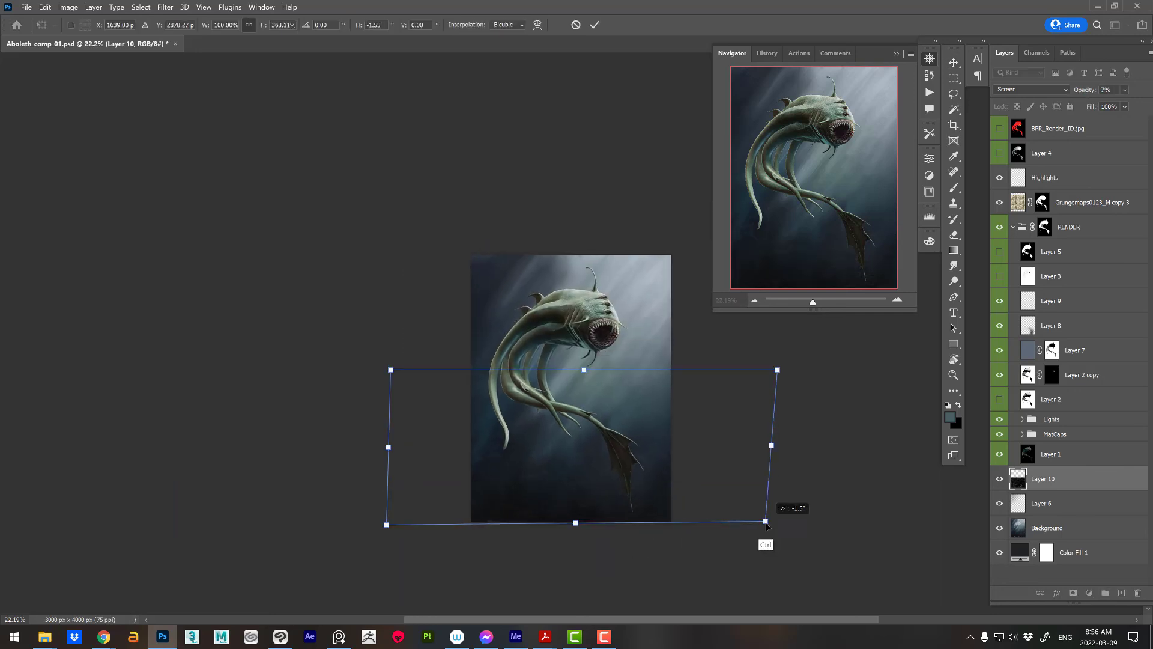
pyautogui.keyDown('ctrl'); pyautogui.moveTo(386, 528); pyautogui.dragTo(396, 549); pyautogui.keyUp('ctrl')
pyautogui.keyDown('ctrl'); pyautogui.moveTo(773, 369); pyautogui.dragTo(755, 371); pyautogui.keyUp('ctrl')
pyautogui.press('Return')
# - Stretch and skew the caustics seabed further into perspective
pyautogui.moveTo(684, 481); pyautogui.dragTo(676, 484)
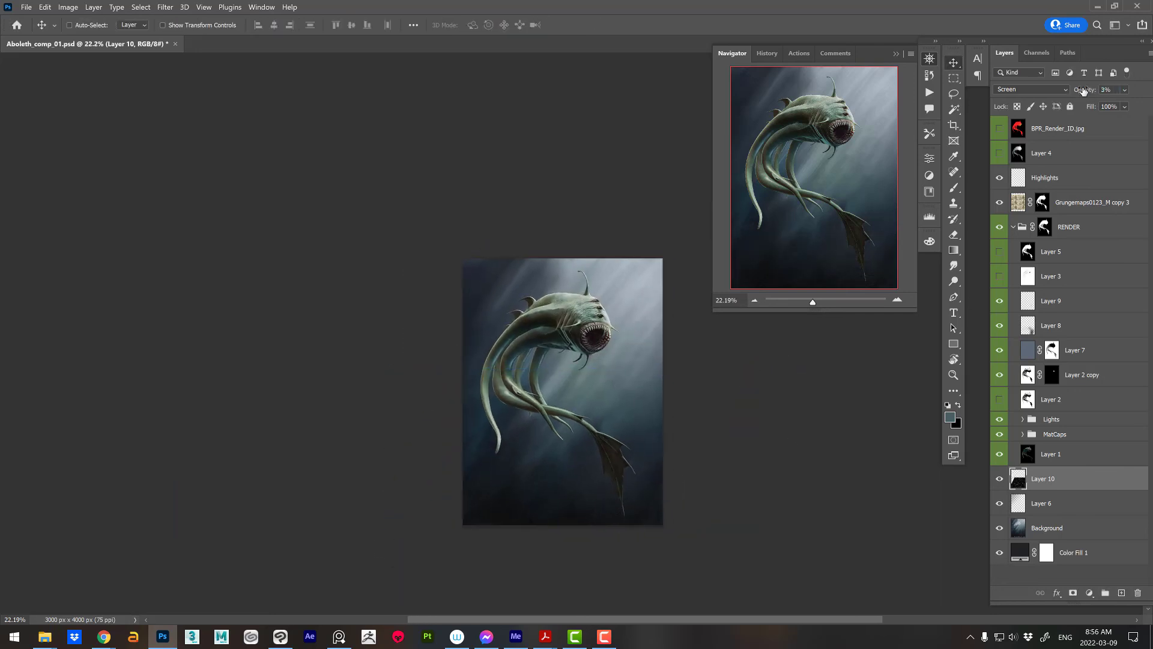
pyautogui.keyDown('alt'); pyautogui.scroll(3, 757, 517); pyautogui.keyUp('alt')
pyautogui.keyDown('alt'); pyautogui.scroll(-1, 762, 535); pyautogui.keyUp('alt')
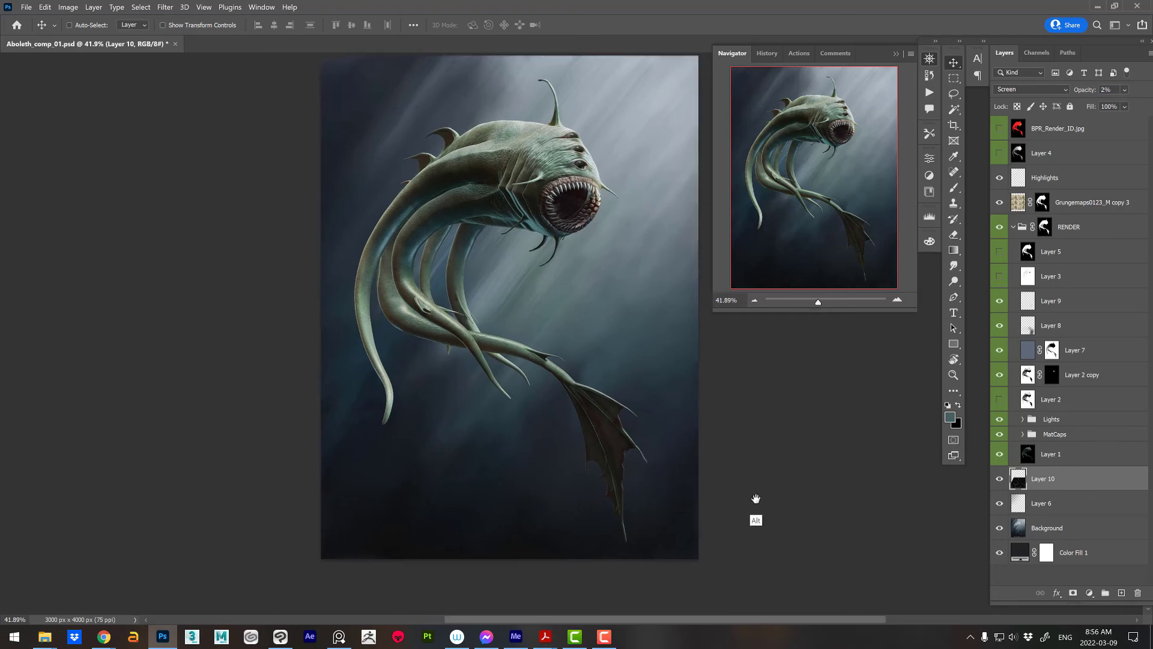
pyautogui.keyDown('alt'); pyautogui.scroll(-1, 756, 499); pyautogui.keyUp('alt')
pyautogui.hotkey('ctrl', 't')
pyautogui.moveTo(534, 510); pyautogui.dragTo(530, 574)
pyautogui.keyDown('ctrl'); pyautogui.moveTo(691, 347); pyautogui.dragTo(713, 342); pyautogui.keyUp('ctrl')
pyautogui.keyDown('ctrl'); pyautogui.moveTo(696, 459); pyautogui.dragTo(716, 452); pyautogui.keyUp('ctrl')
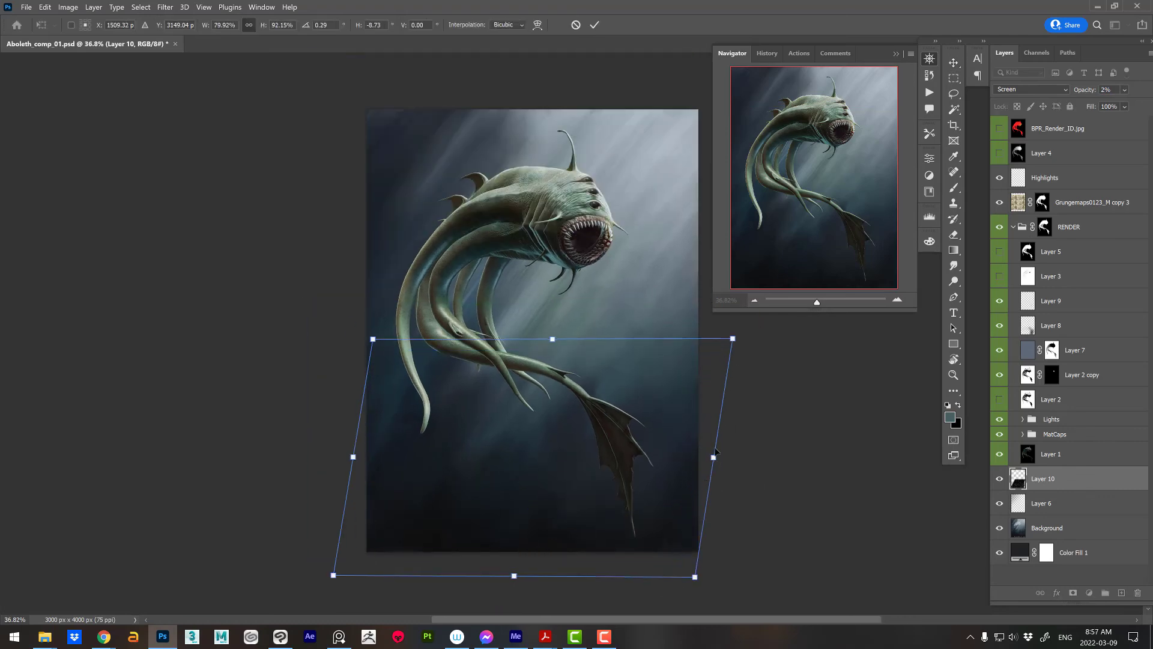
pyautogui.press('Return')
pyautogui.keyDown('alt'); pyautogui.scroll(3, 631, 265); pyautogui.keyUp('alt')
pyautogui.keyDown('alt'); pyautogui.scroll(-2, 690, 430); pyautogui.keyUp('alt')
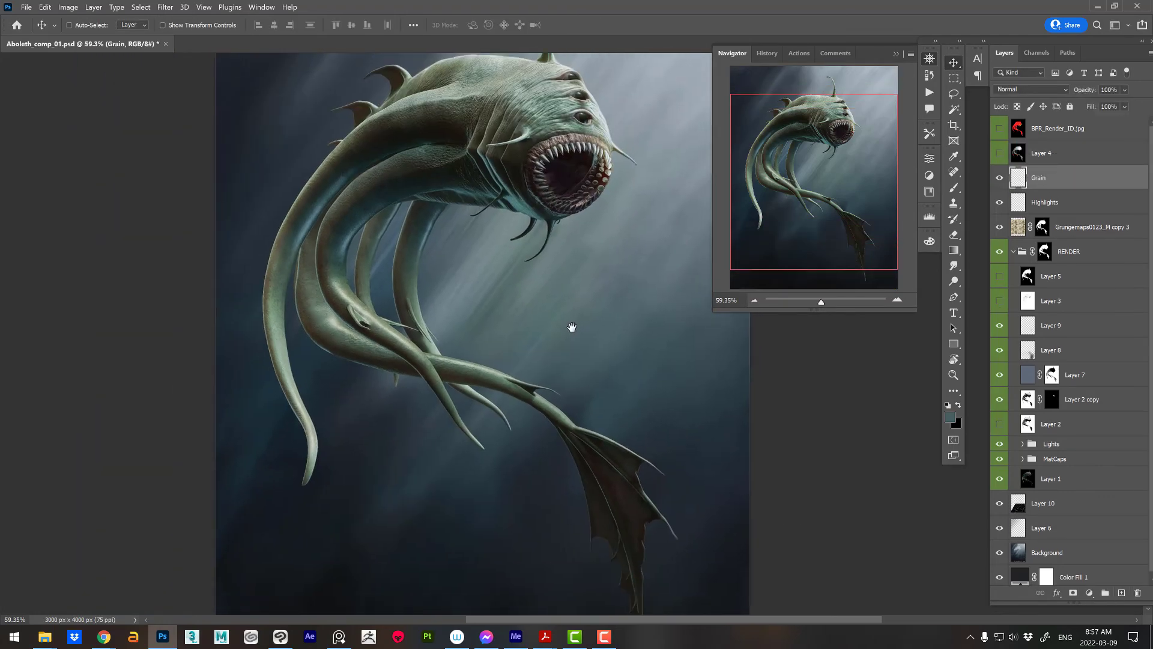
# - Fill the Grain layer with 50% grey and add monochromatic noise at about 88%
pyautogui.hotkey('shift', 'F5')
pyautogui.press('Return')
pyautogui.click(166, 8)
pyautogui.click(114, 178)
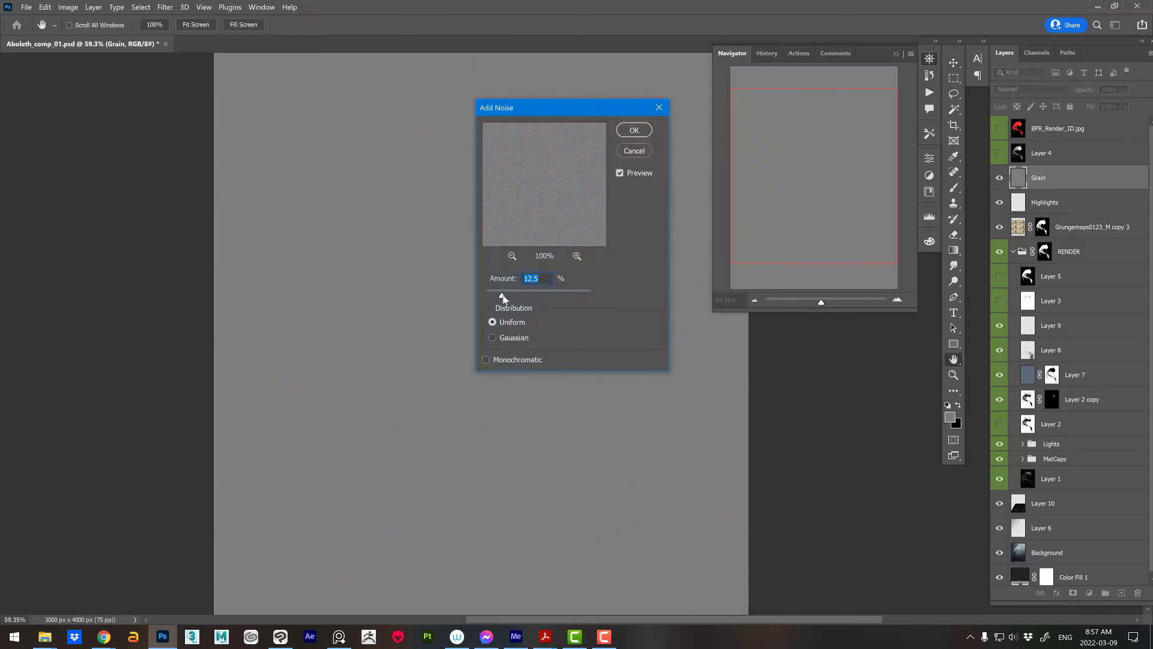
pyautogui.click(485, 359)
pyautogui.moveTo(502, 294); pyautogui.dragTo(546, 299)
pyautogui.click(1031, 89)
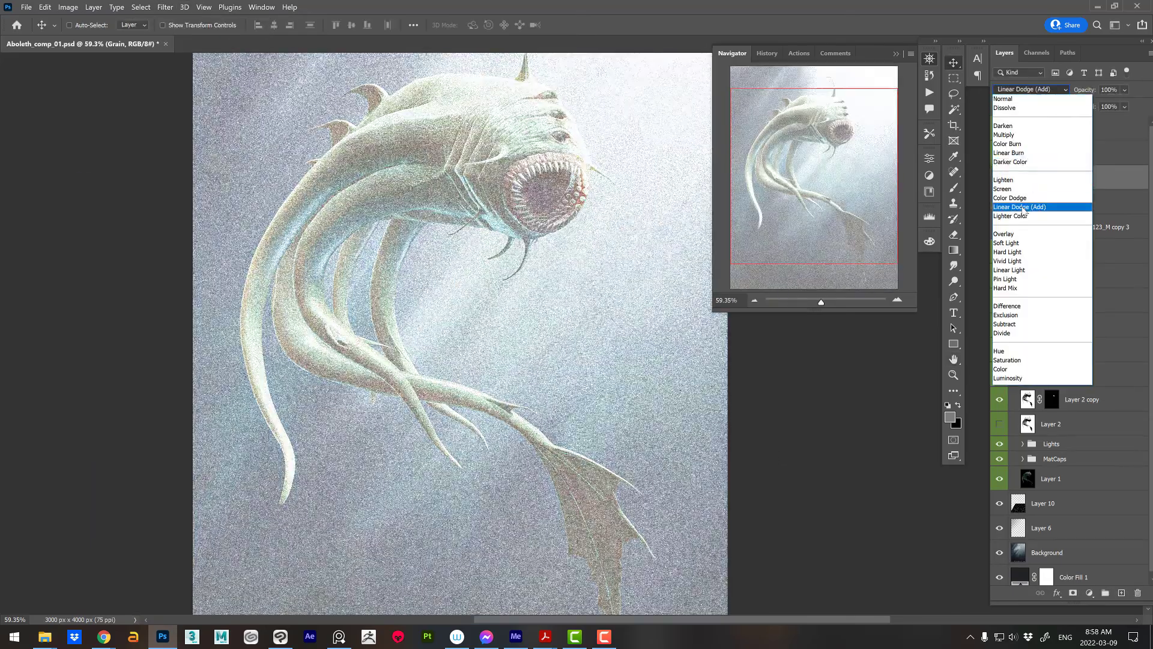
# - Boost the grain's contrast with Levels and blend it in Soft Light at 10% opacity
pyautogui.press('Escape')
pyautogui.hotkey('ctrl', 'l')
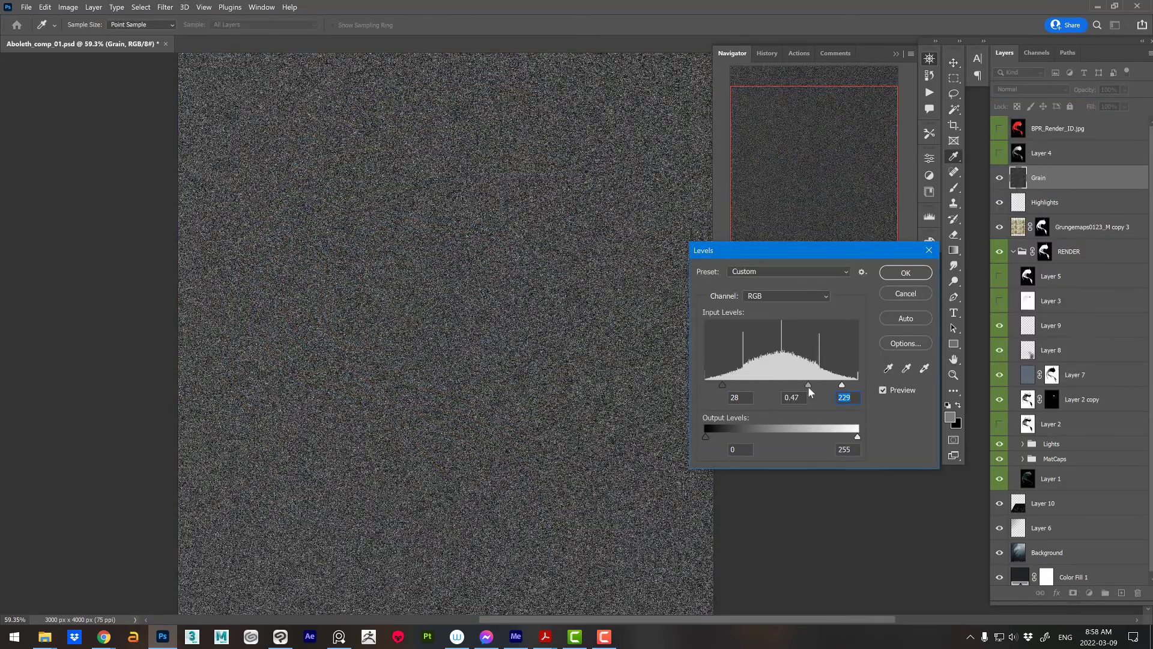
pyautogui.press('Escape')
pyautogui.click(1031, 89)
pyautogui.click(1021, 219)
pyautogui.press('1')
pyautogui.press('v')
# - Switch to the eyedropper and bring up the foreground colour picker to sample an image colour
pyautogui.keyDown('alt'); pyautogui.scroll(3, 720, 422); pyautogui.keyUp('alt')
pyautogui.scroll(-3, 720, 422)
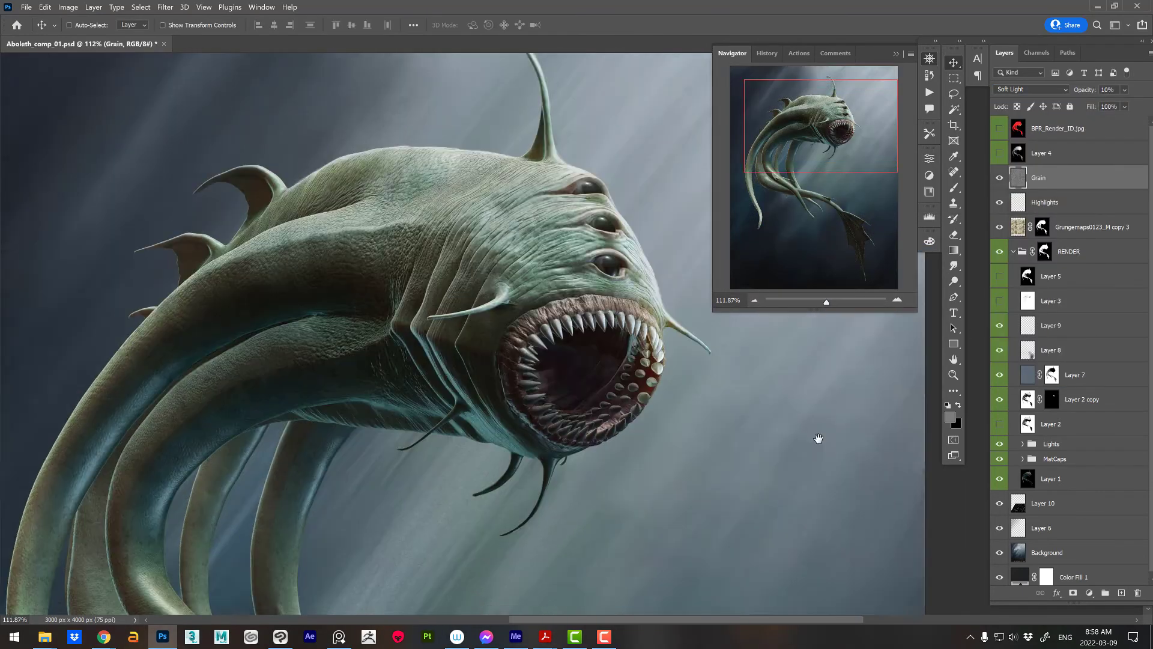
pyautogui.scroll(-5, 816, 438)
pyautogui.scroll(-5, 762, 489)
pyautogui.keyDown('alt'); pyautogui.scroll(-3, 772, 515); pyautogui.keyUp('alt')
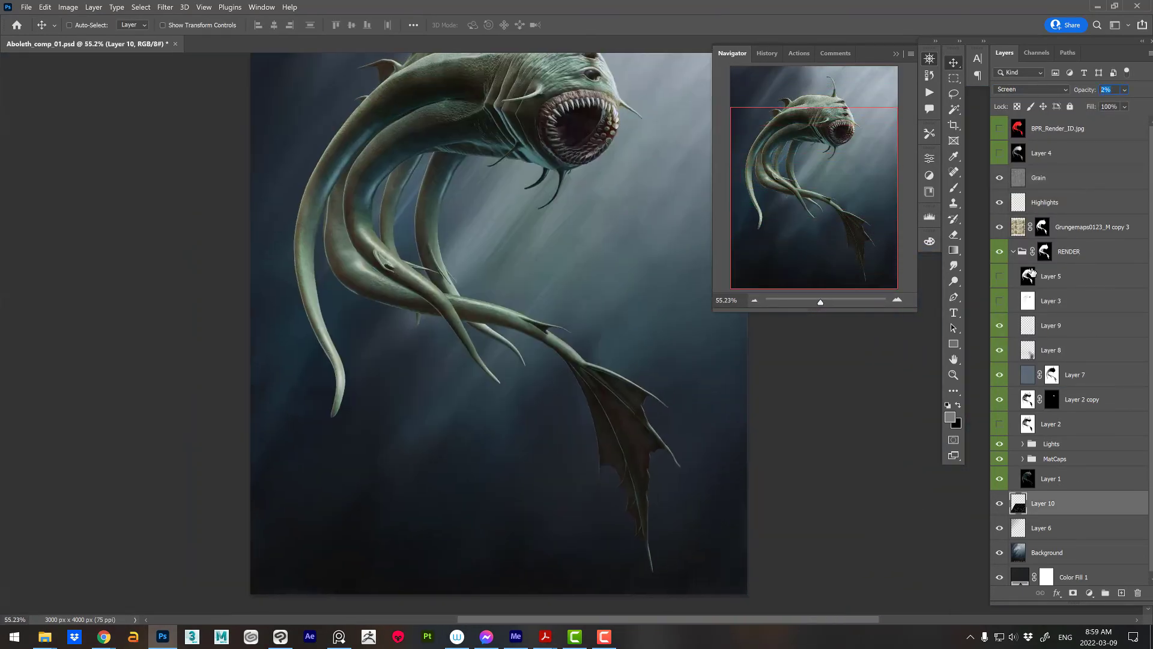
pyautogui.keyDown('alt'); pyautogui.scroll(-2, 763, 468); pyautogui.keyUp('alt')
pyautogui.press('i')
pyautogui.moveTo(830, 484); pyautogui.dragTo(886, 464)
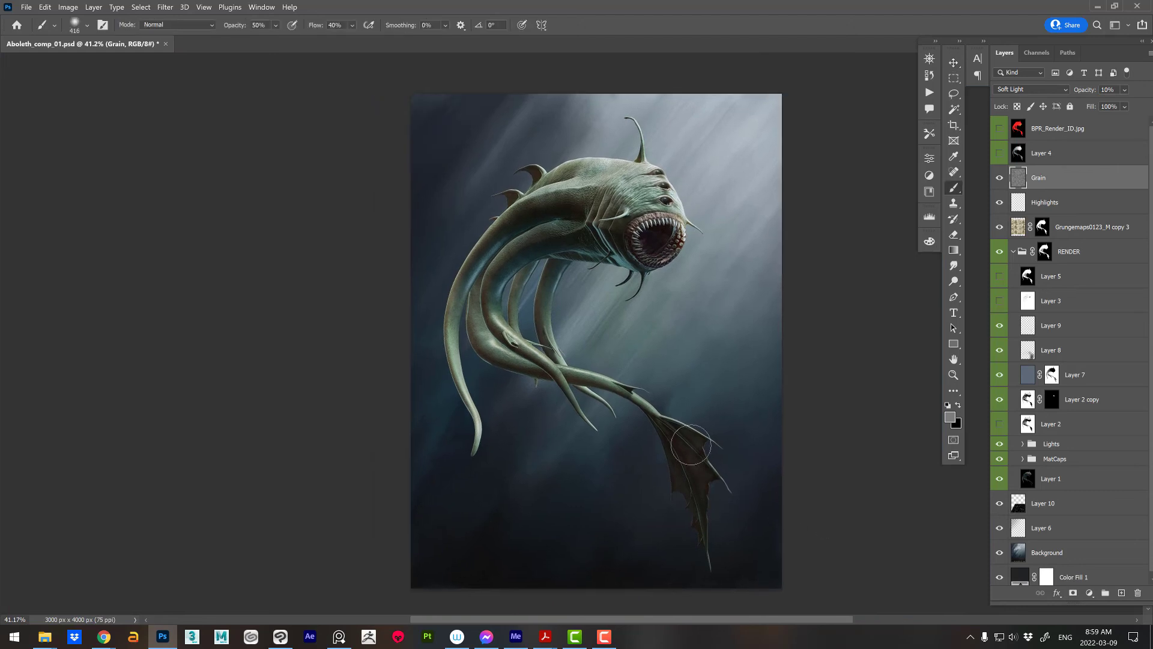
pyautogui.click(949, 417)
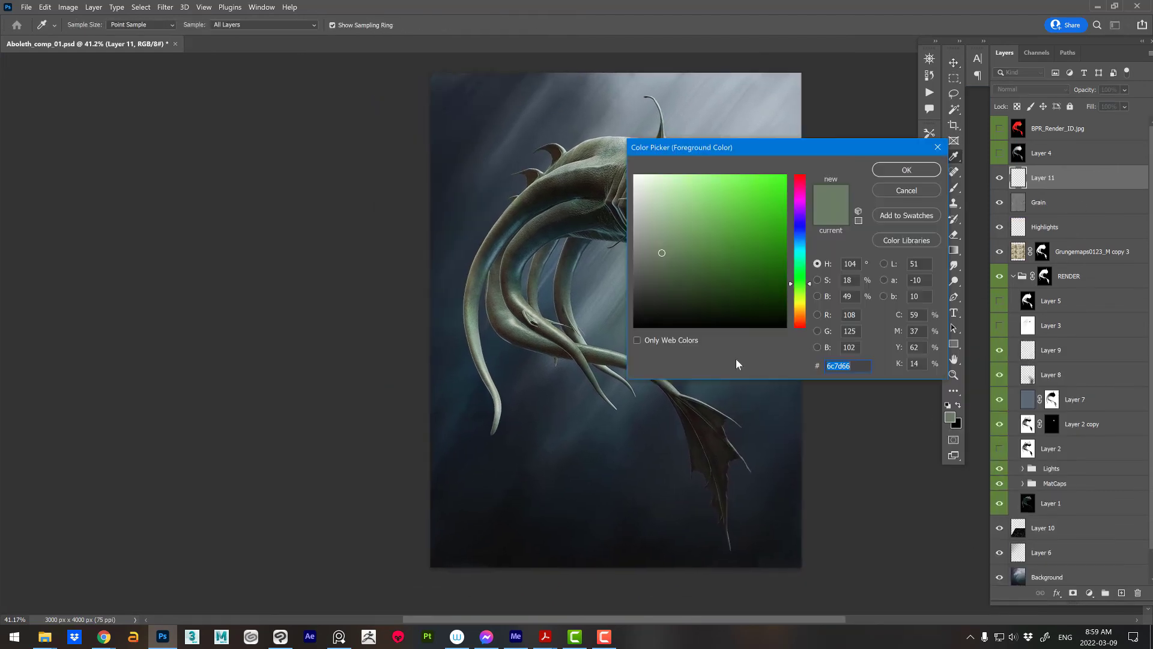